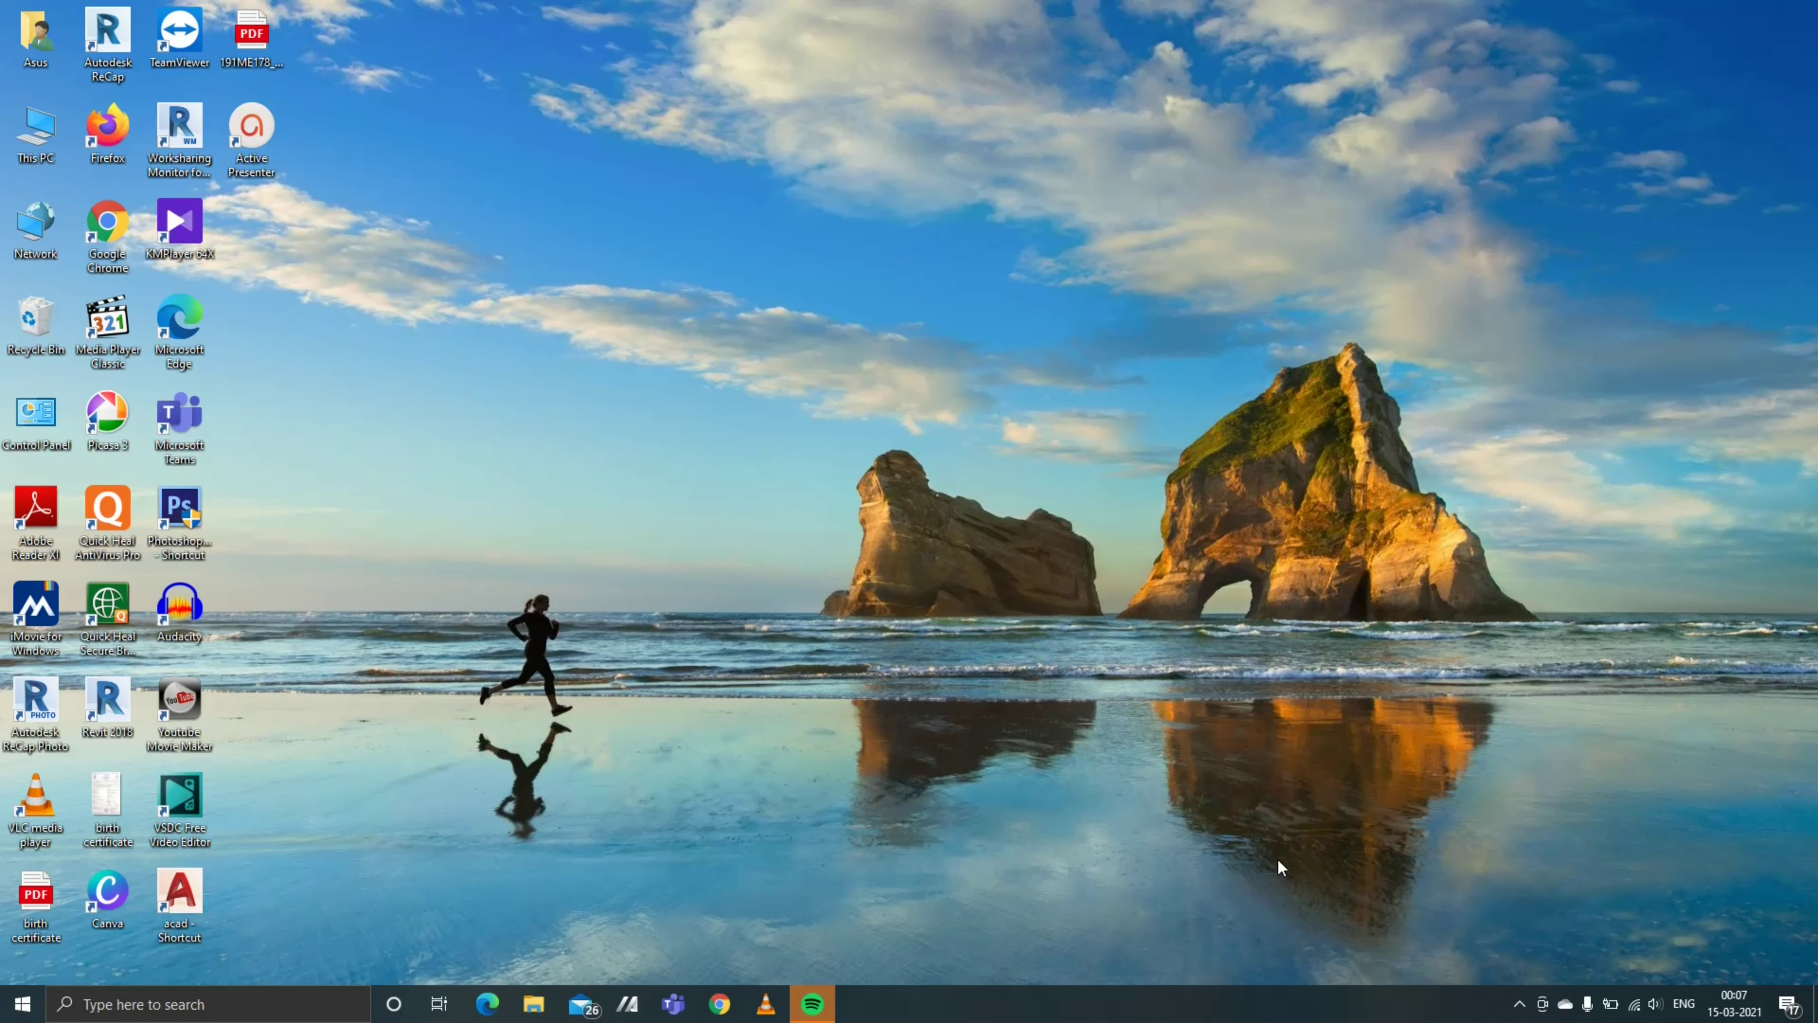
Step: Launch Google Chrome from the taskbar to a new tab page
click(719, 1003)
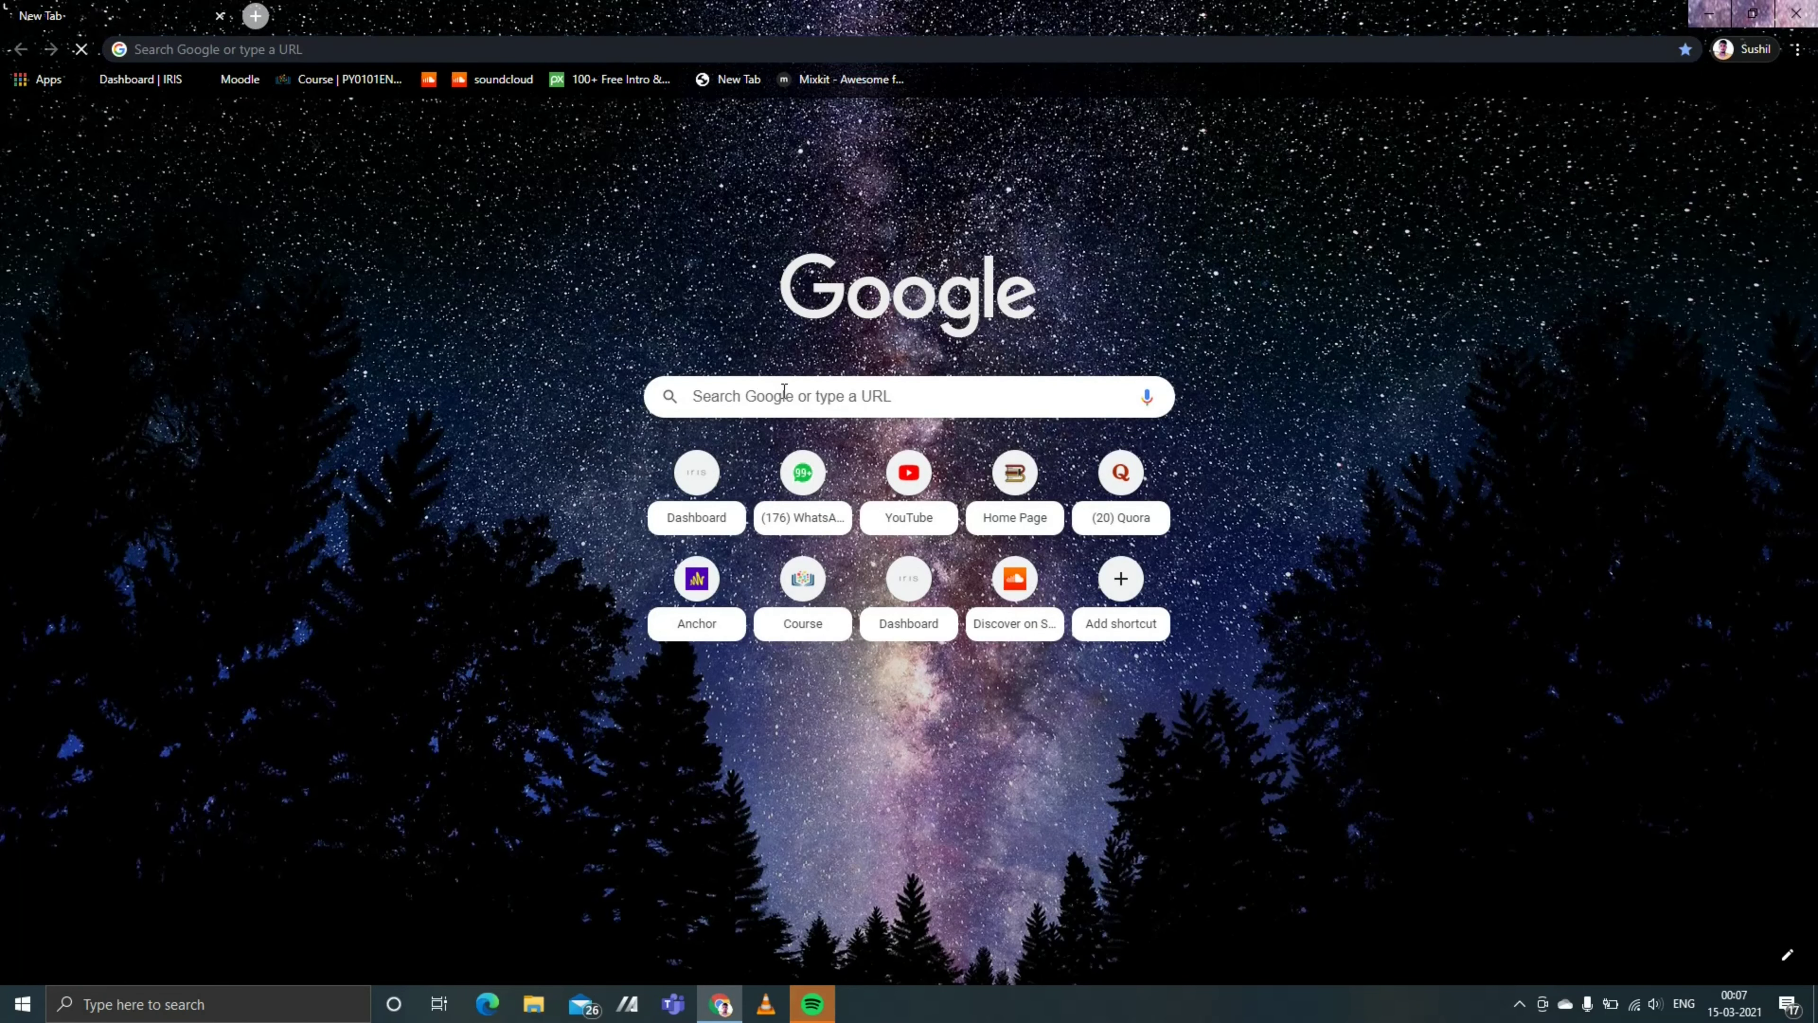
Step: Search Google for a free Shotcut download
click(783, 391)
text(shotcut free download)
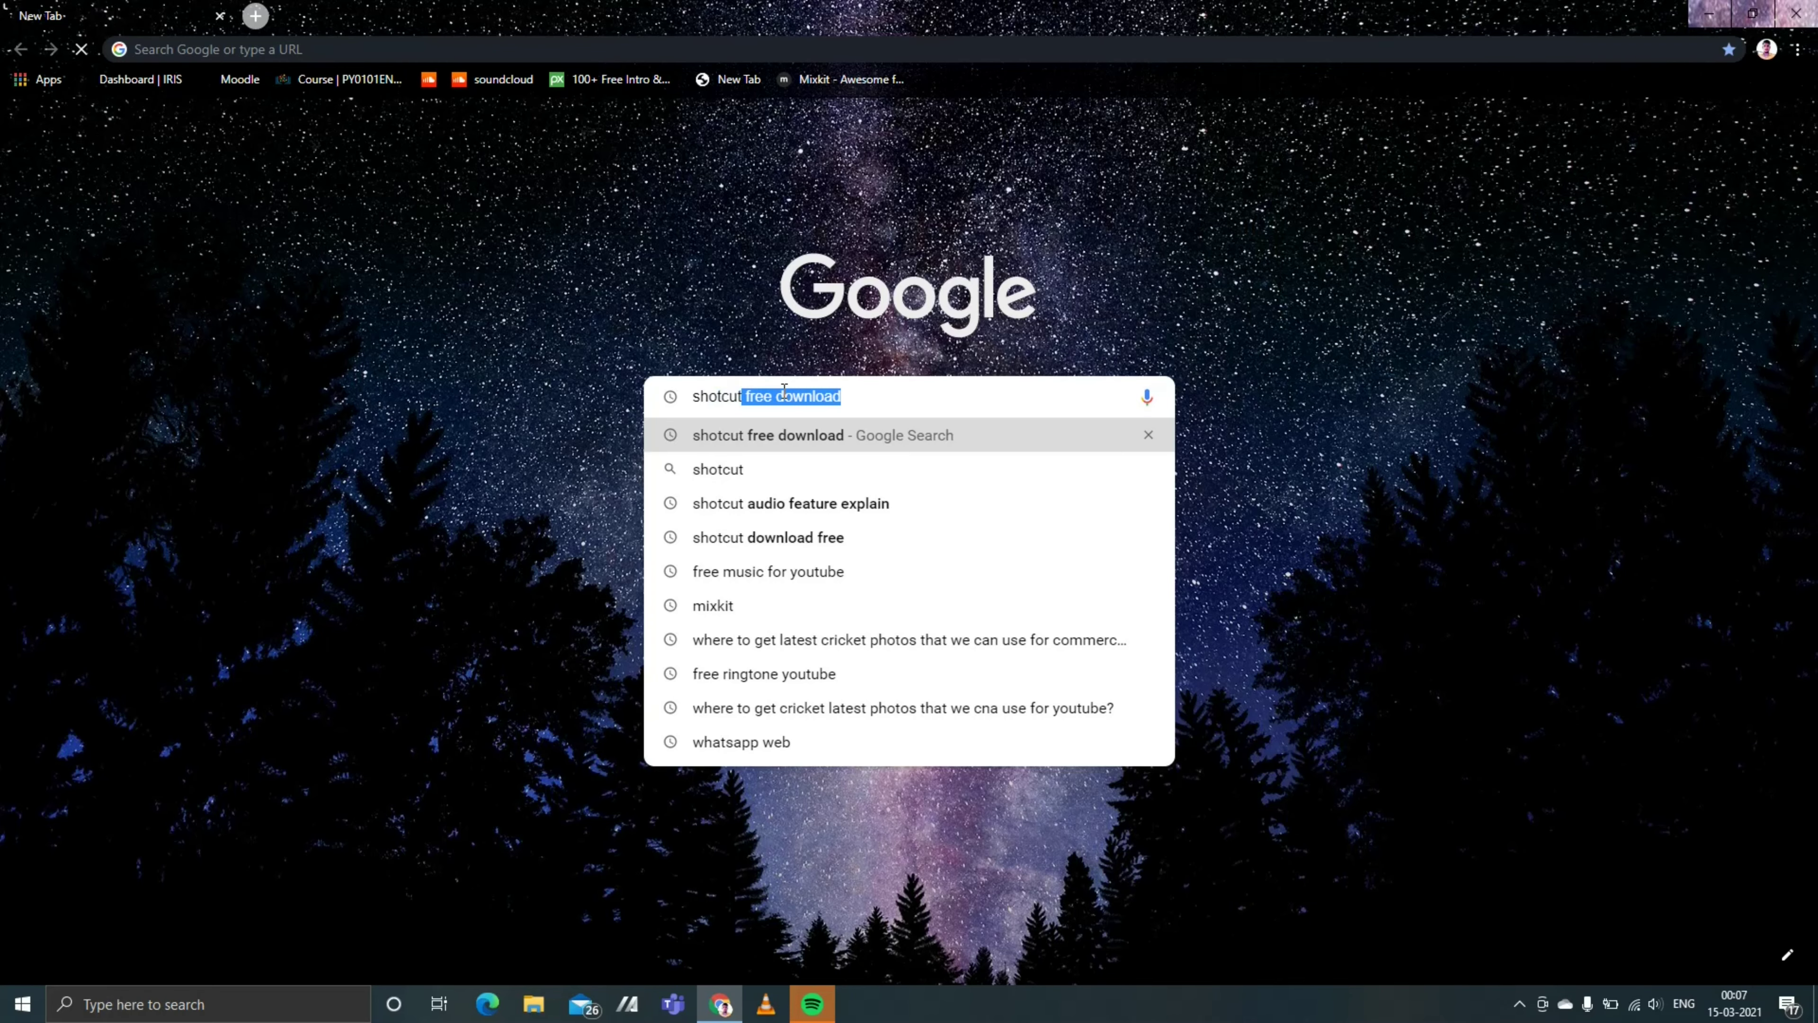
click(873, 434)
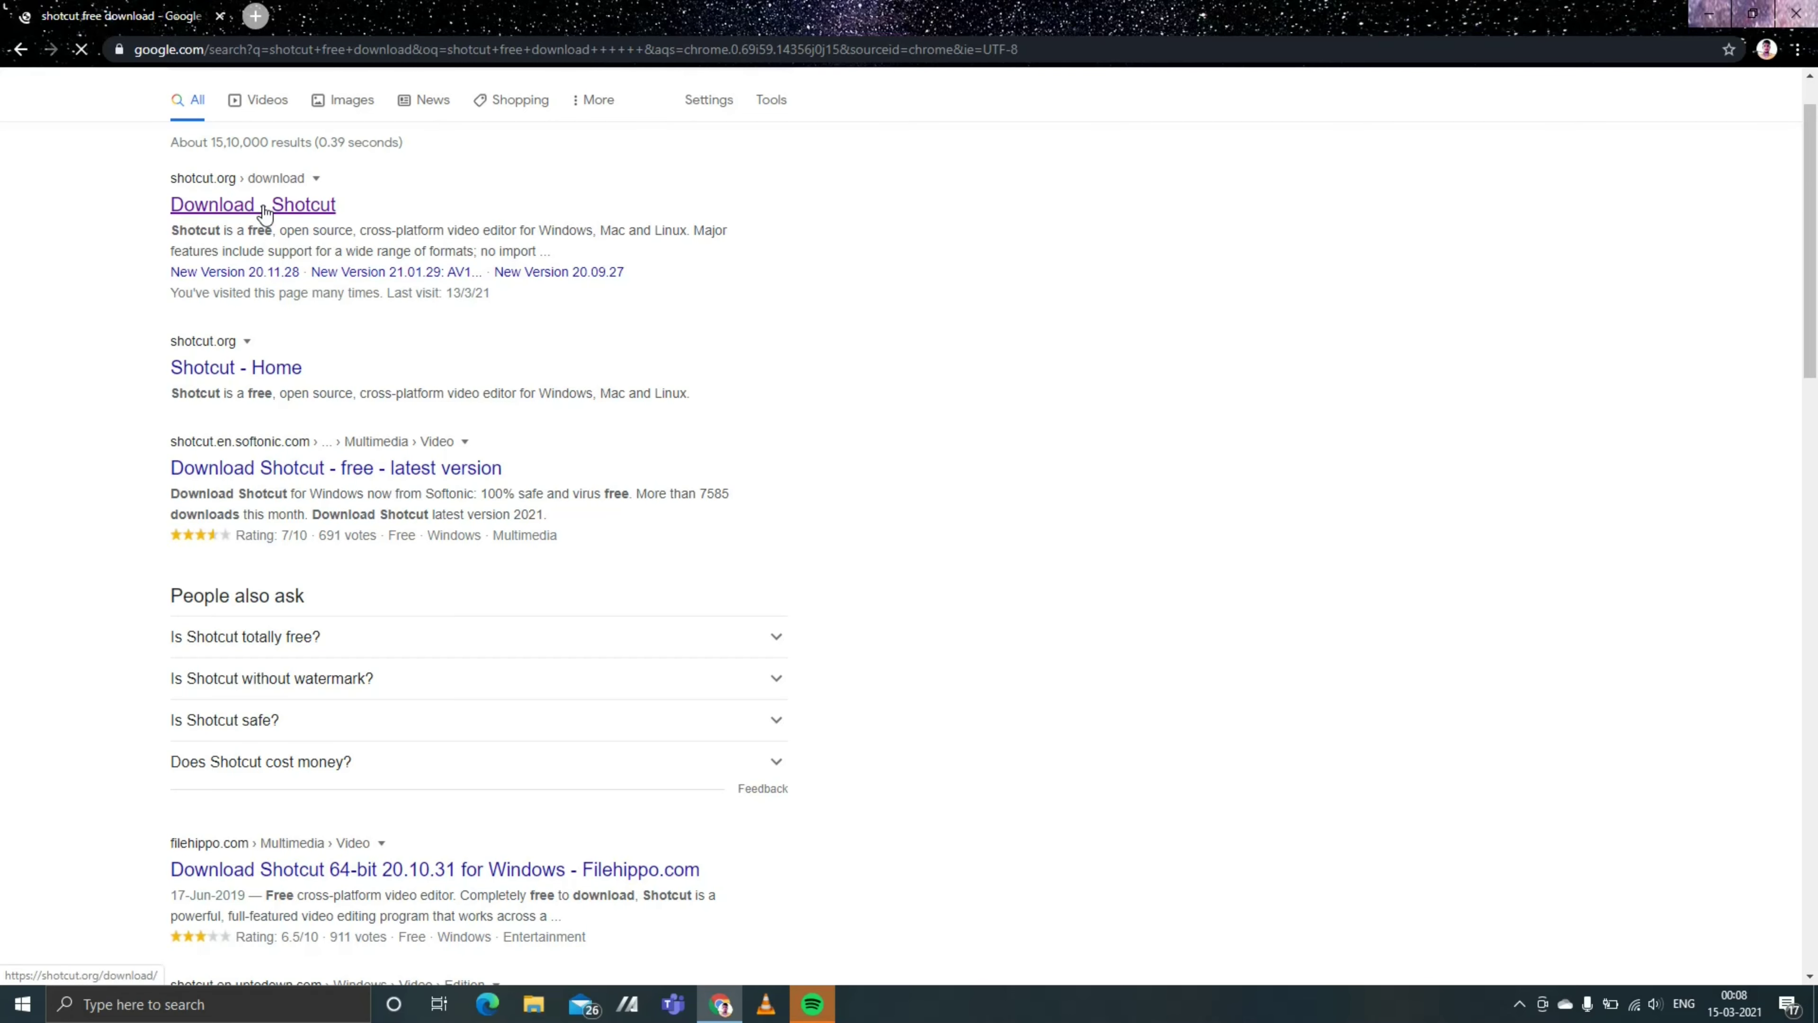
Step: Open the shotcut.org download page and get the Windows installer
click(264, 208)
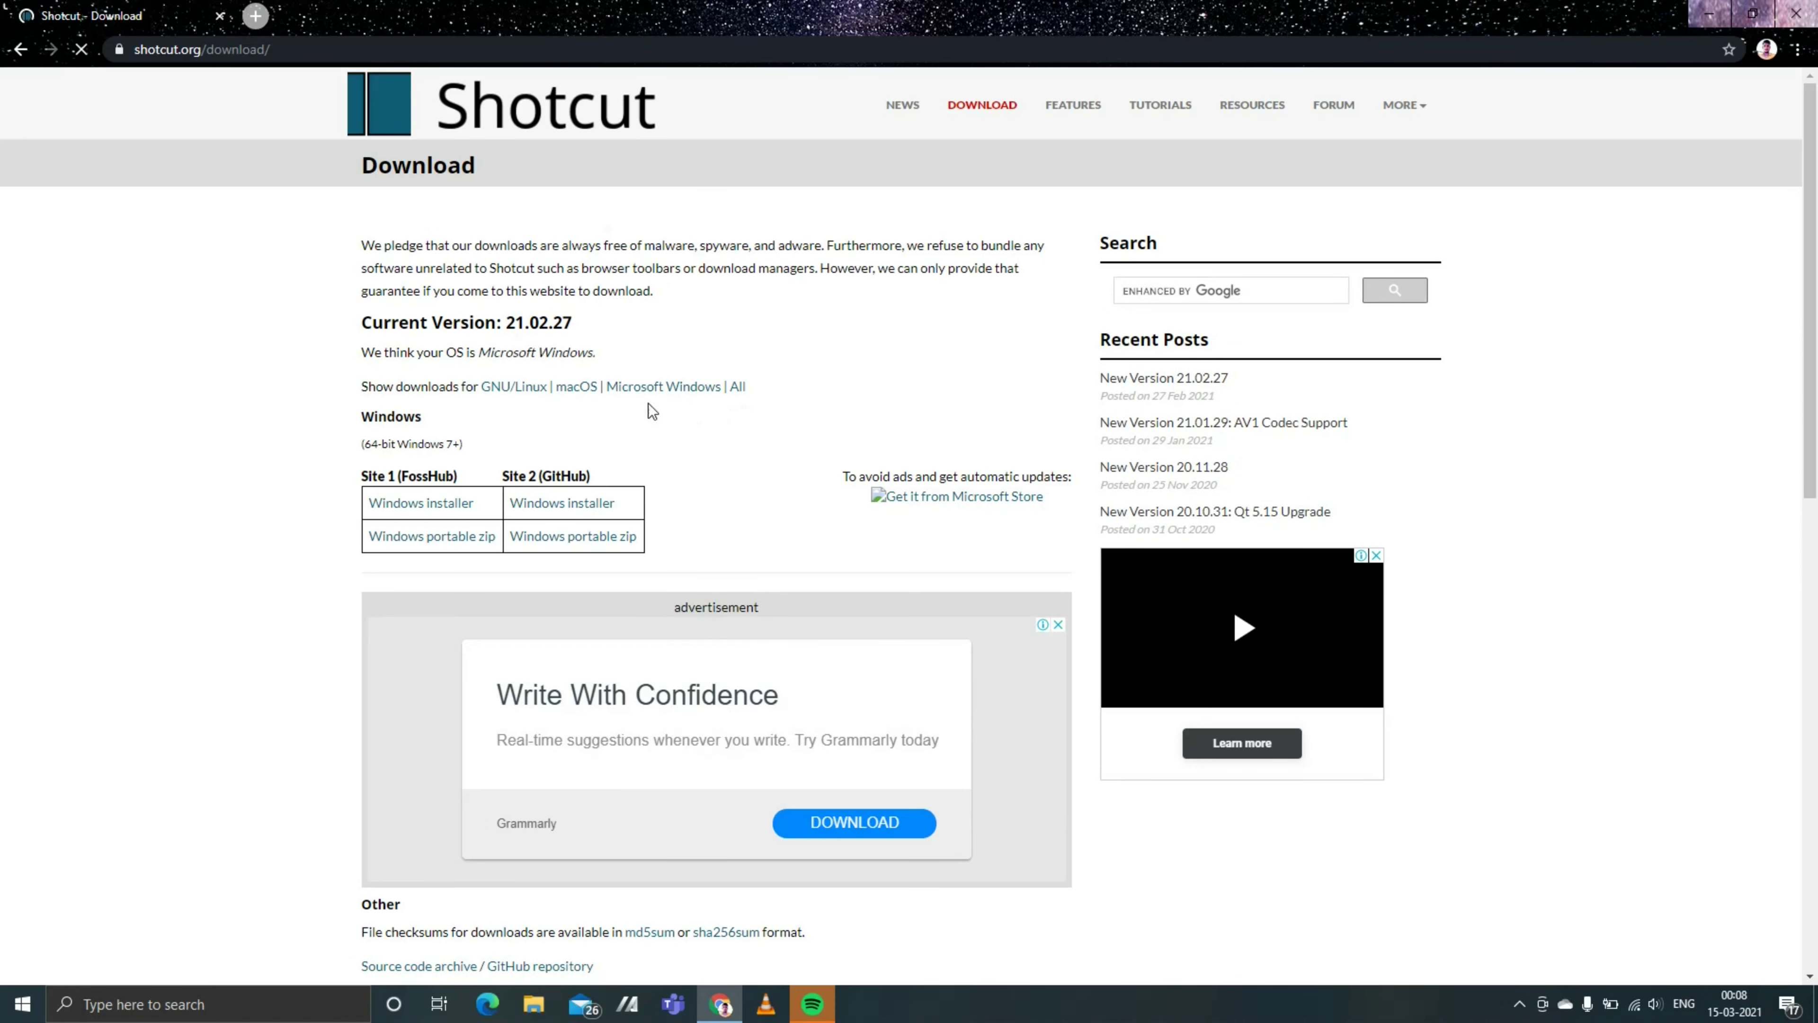
click(612, 387)
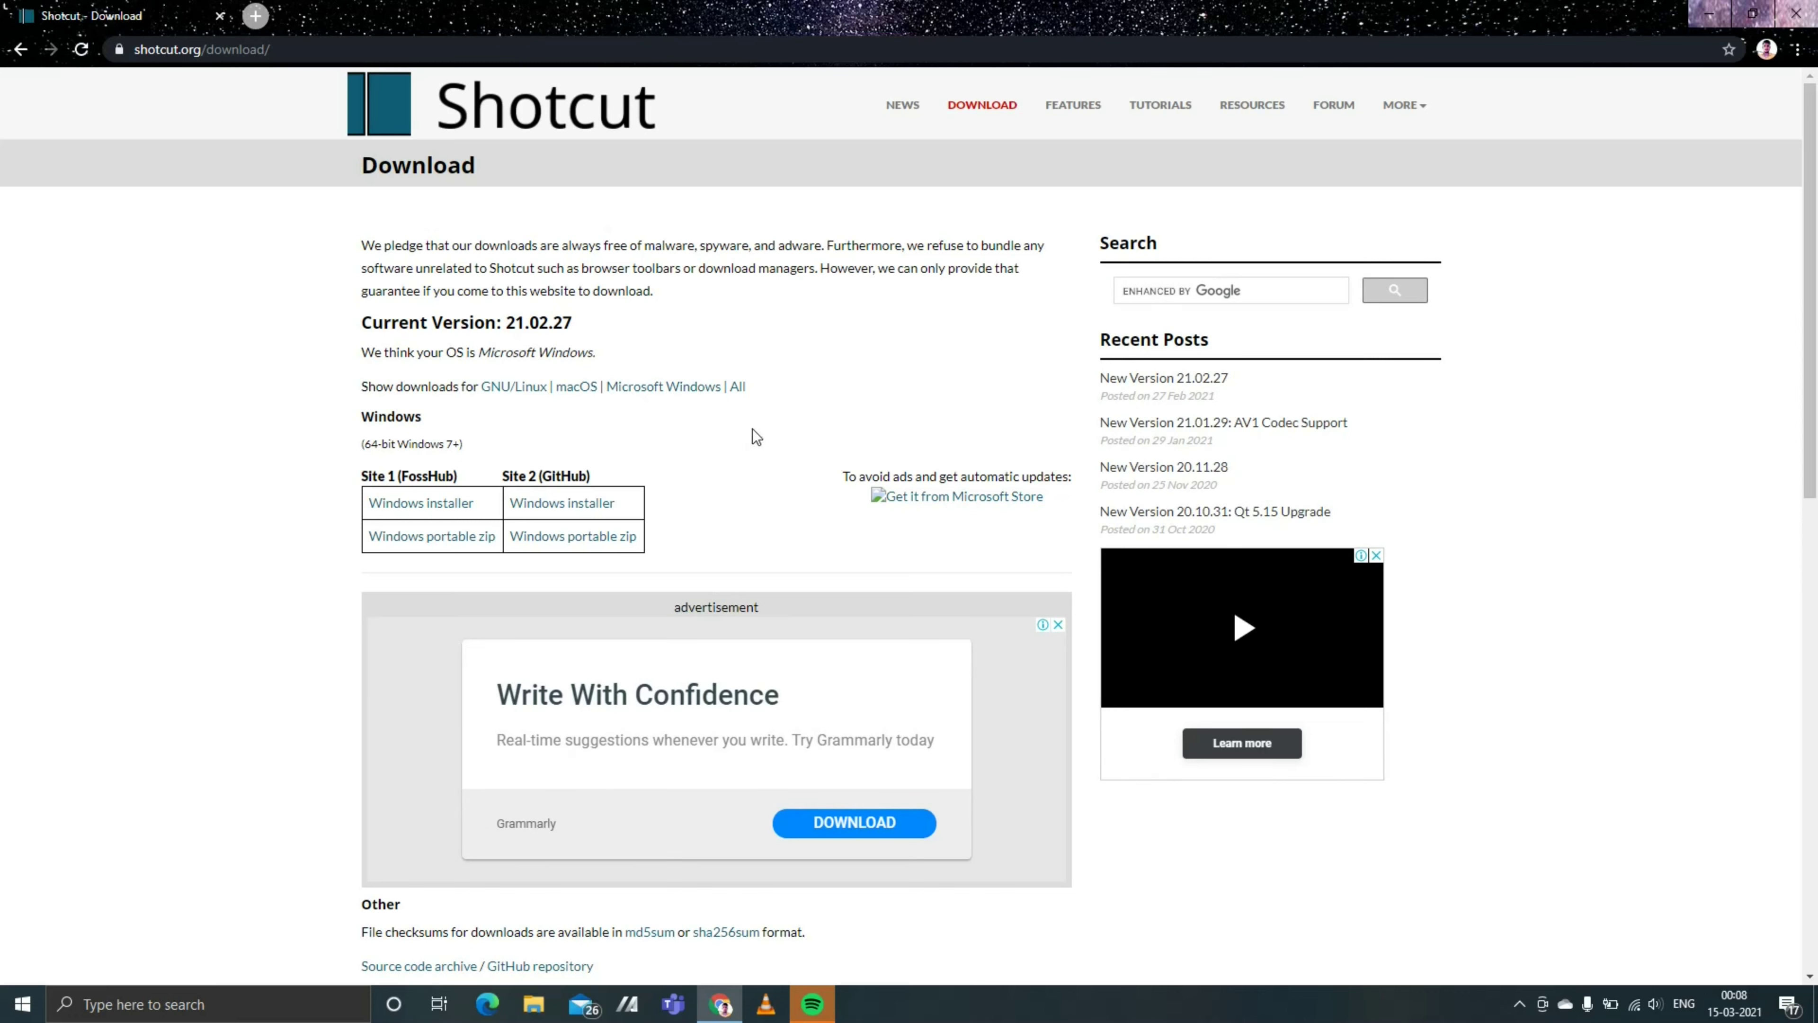
click(414, 505)
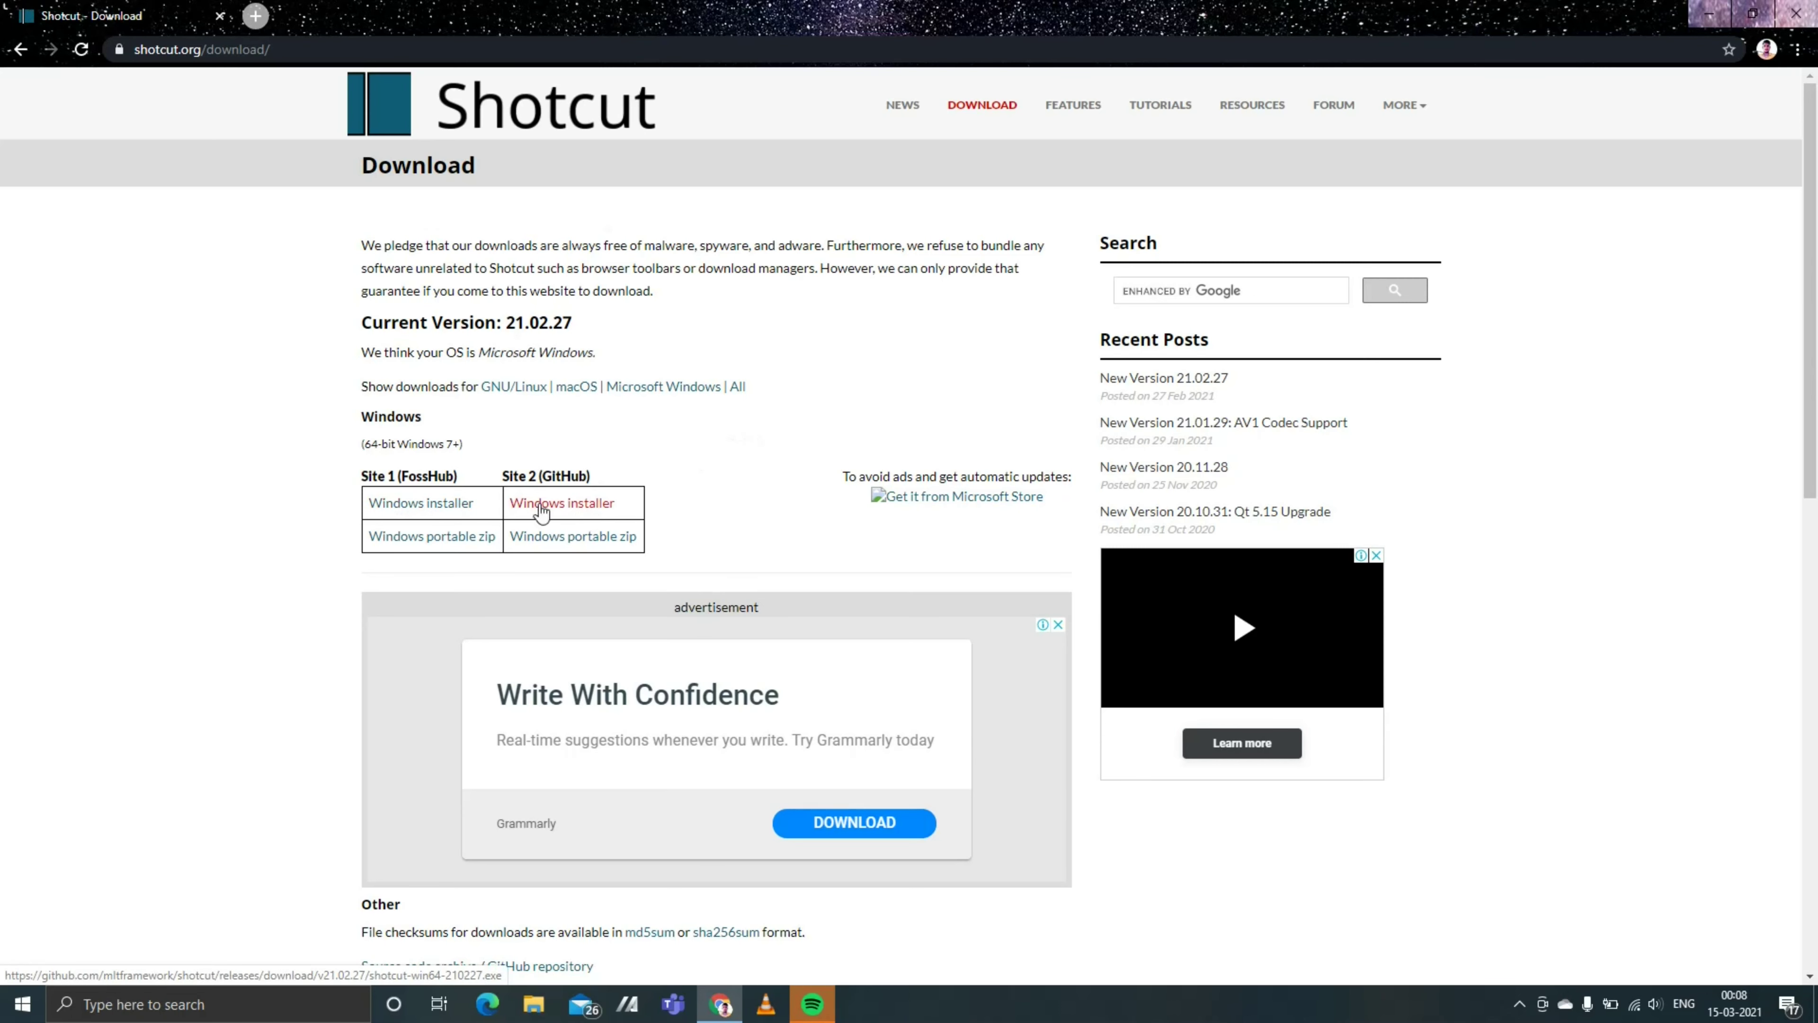
Step: Find 'shotcut' in Windows search and launch the Shotcut app
click(161, 1010)
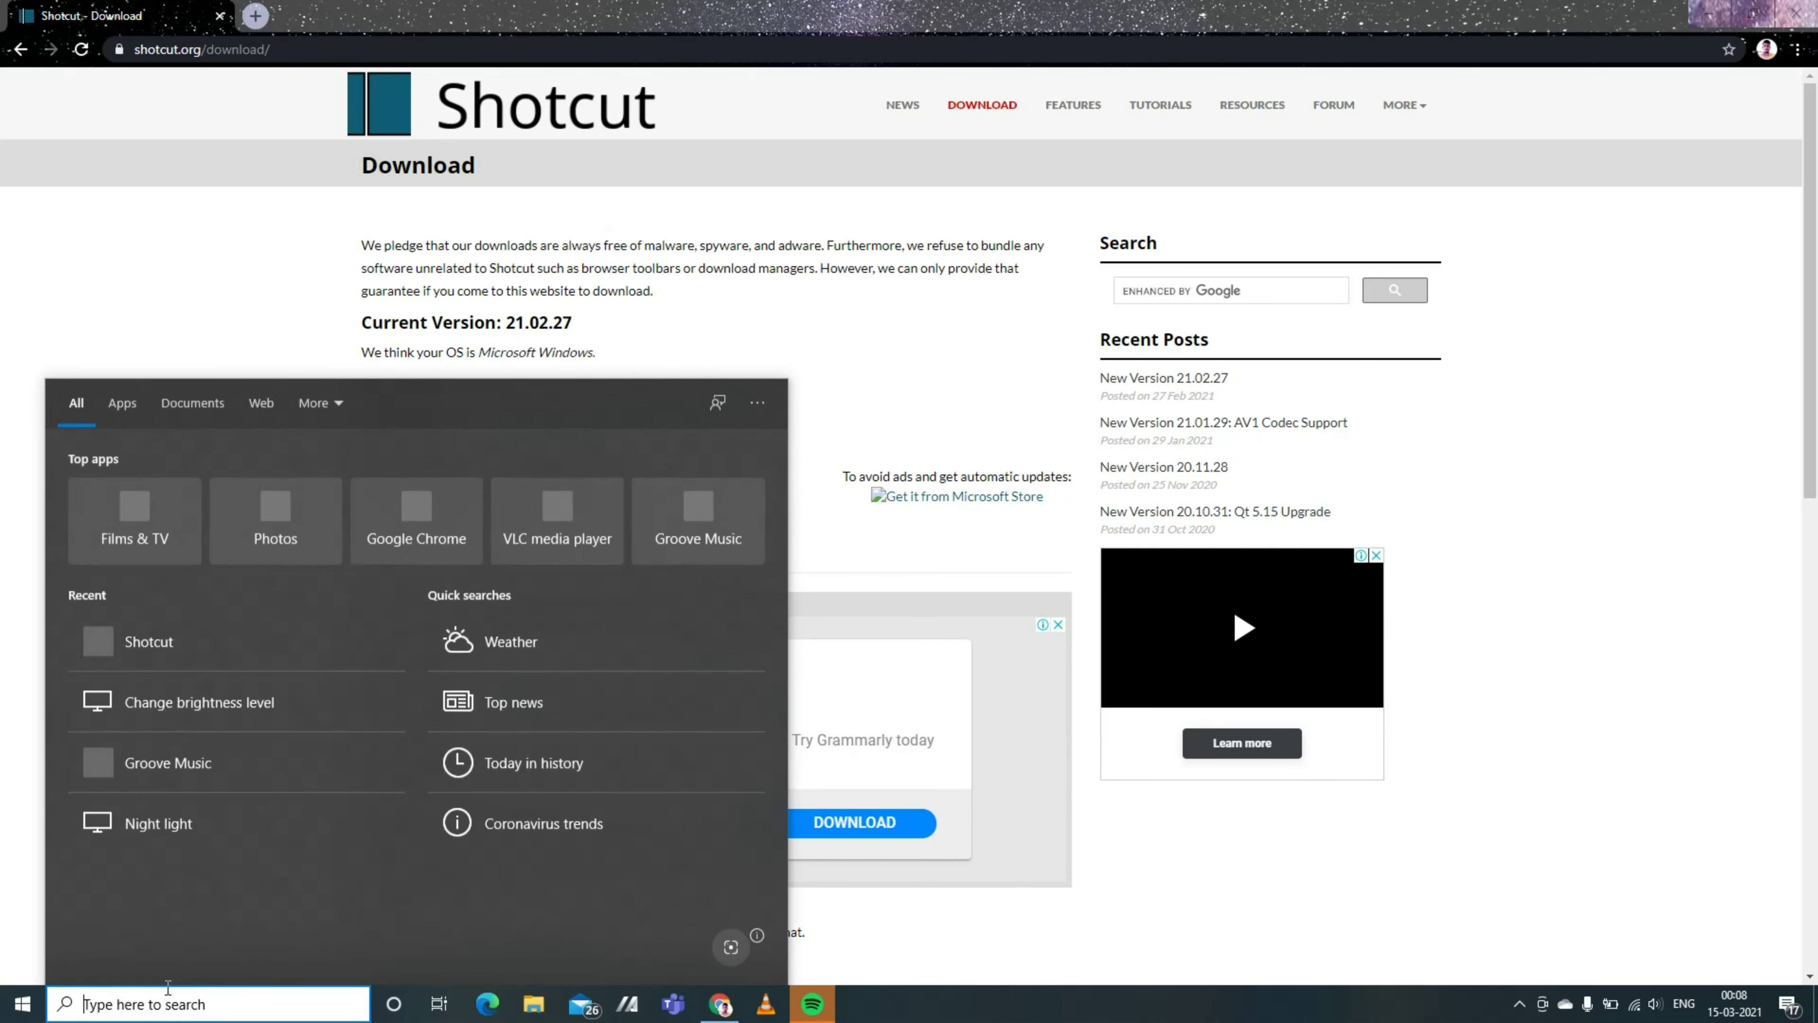
text(s)
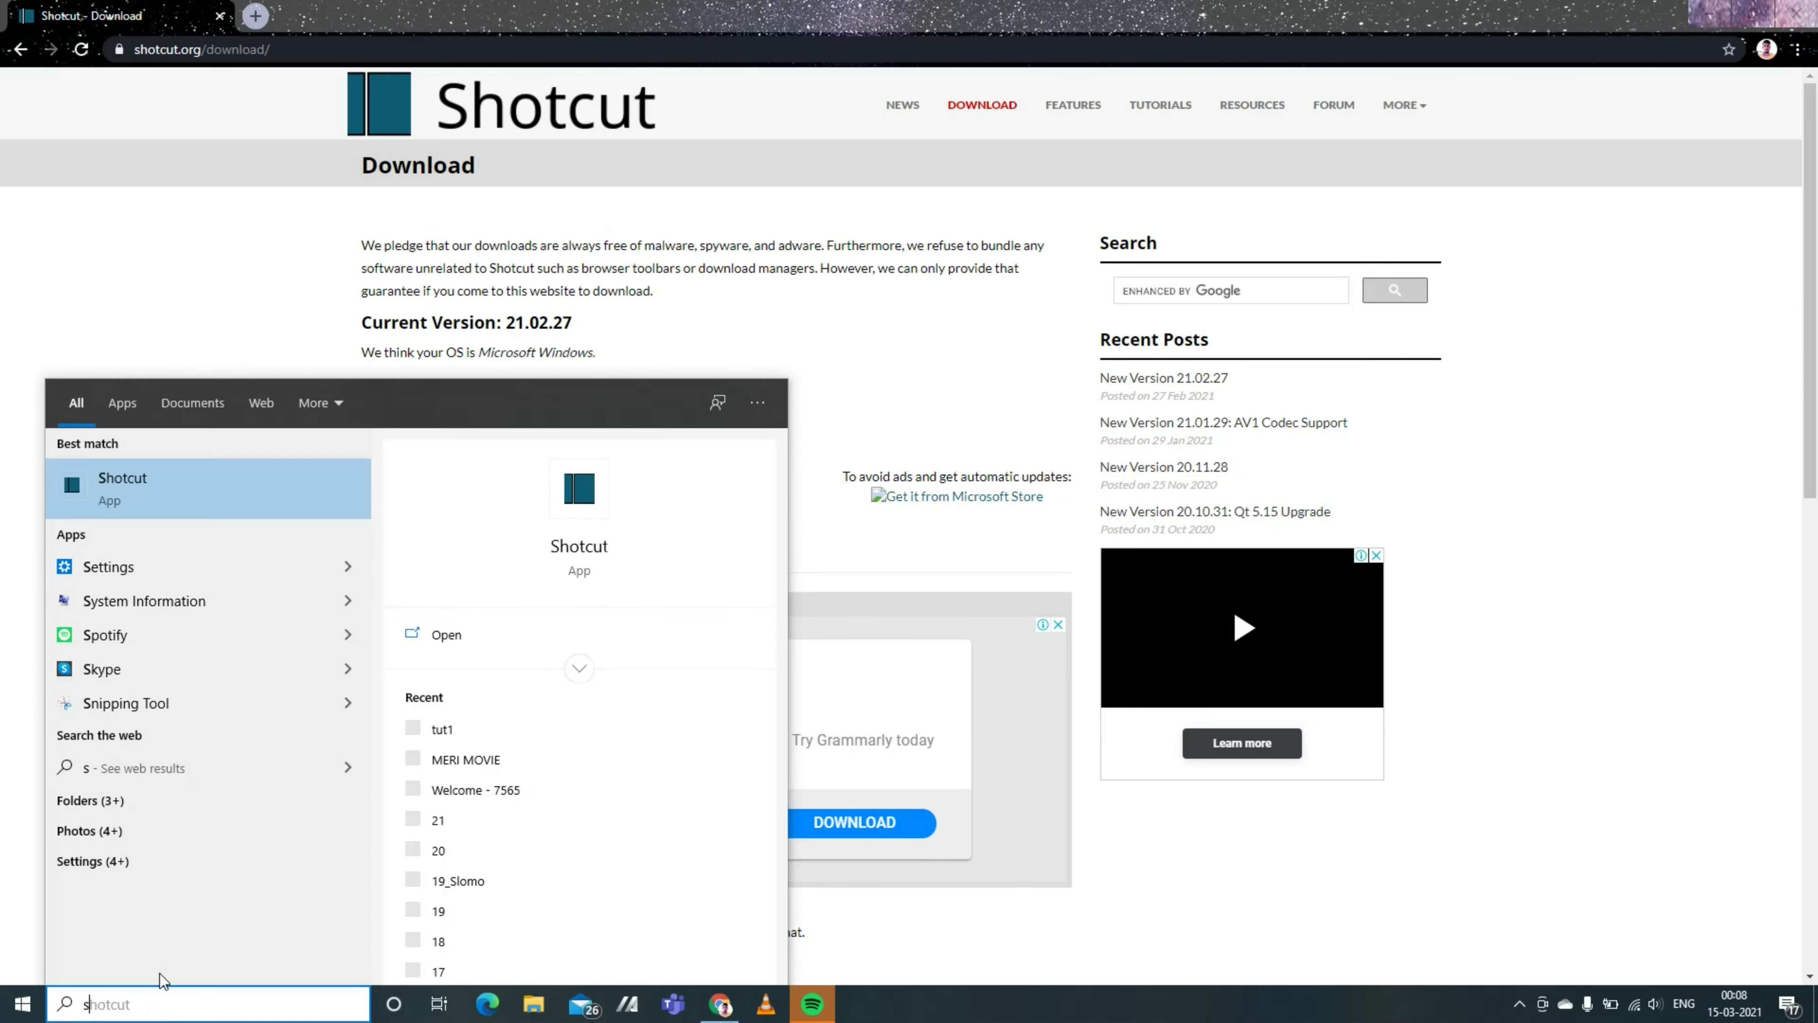
text(hotcut)
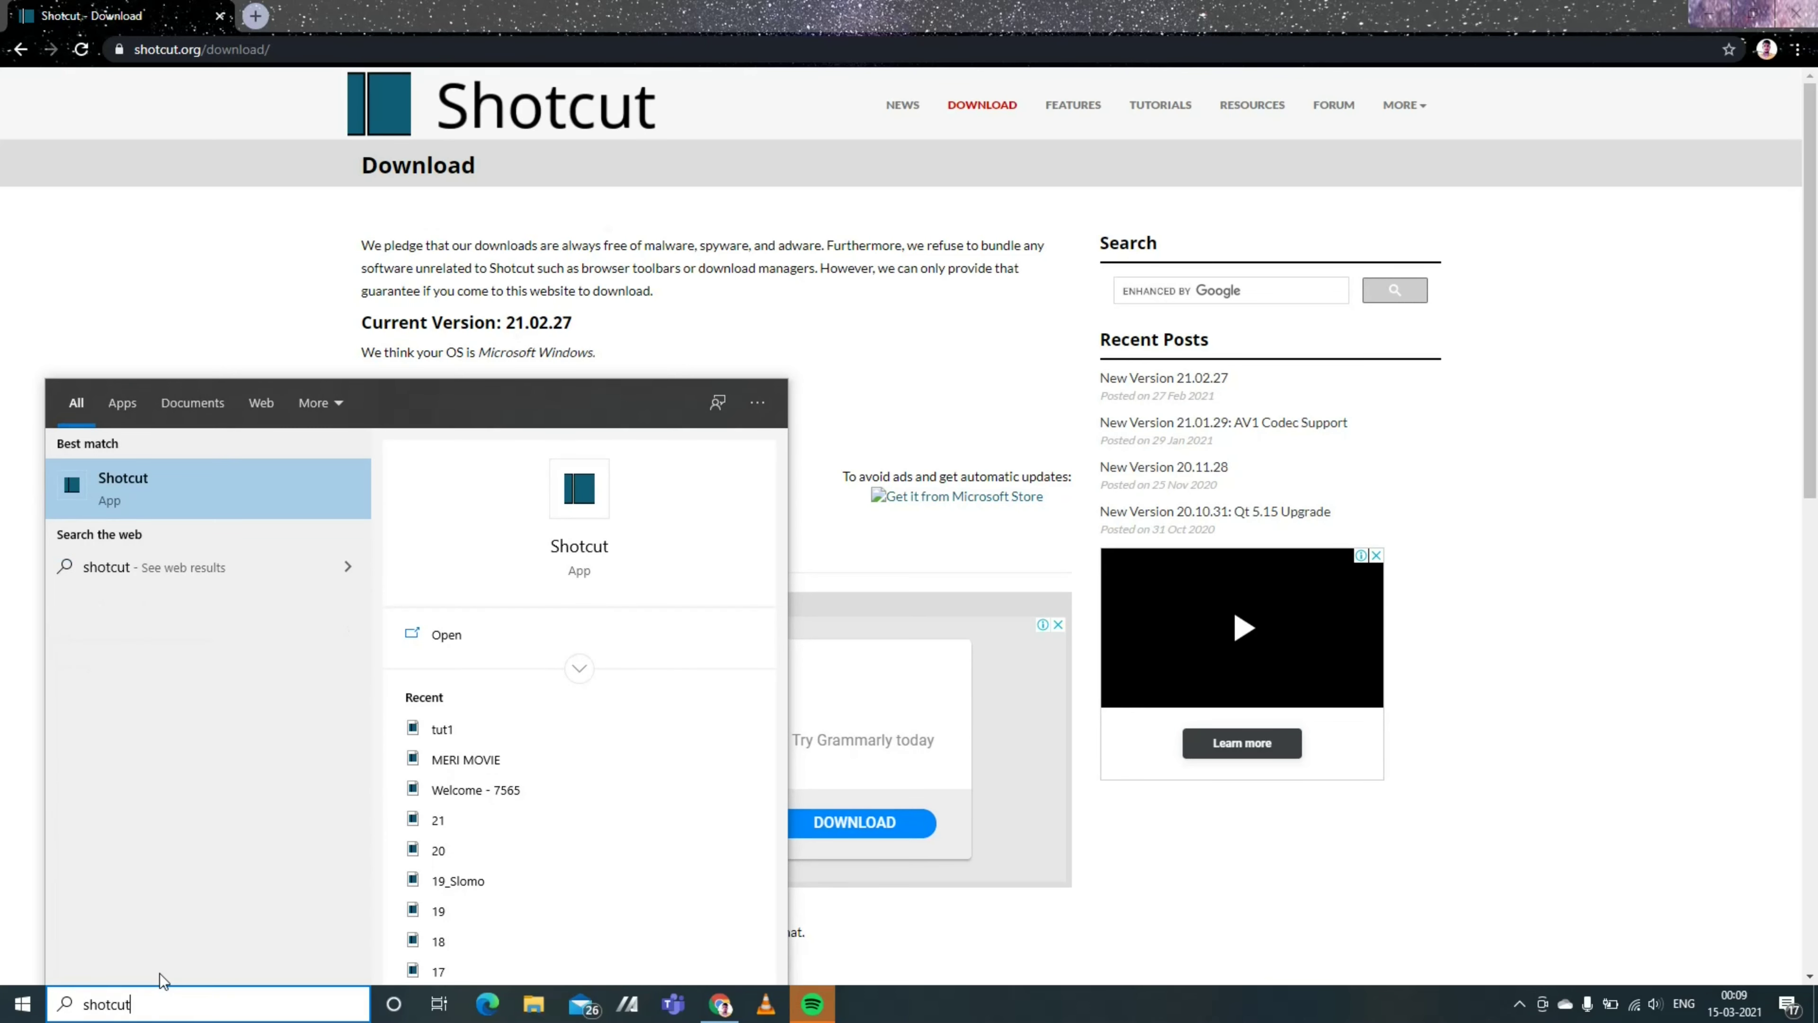
click(219, 483)
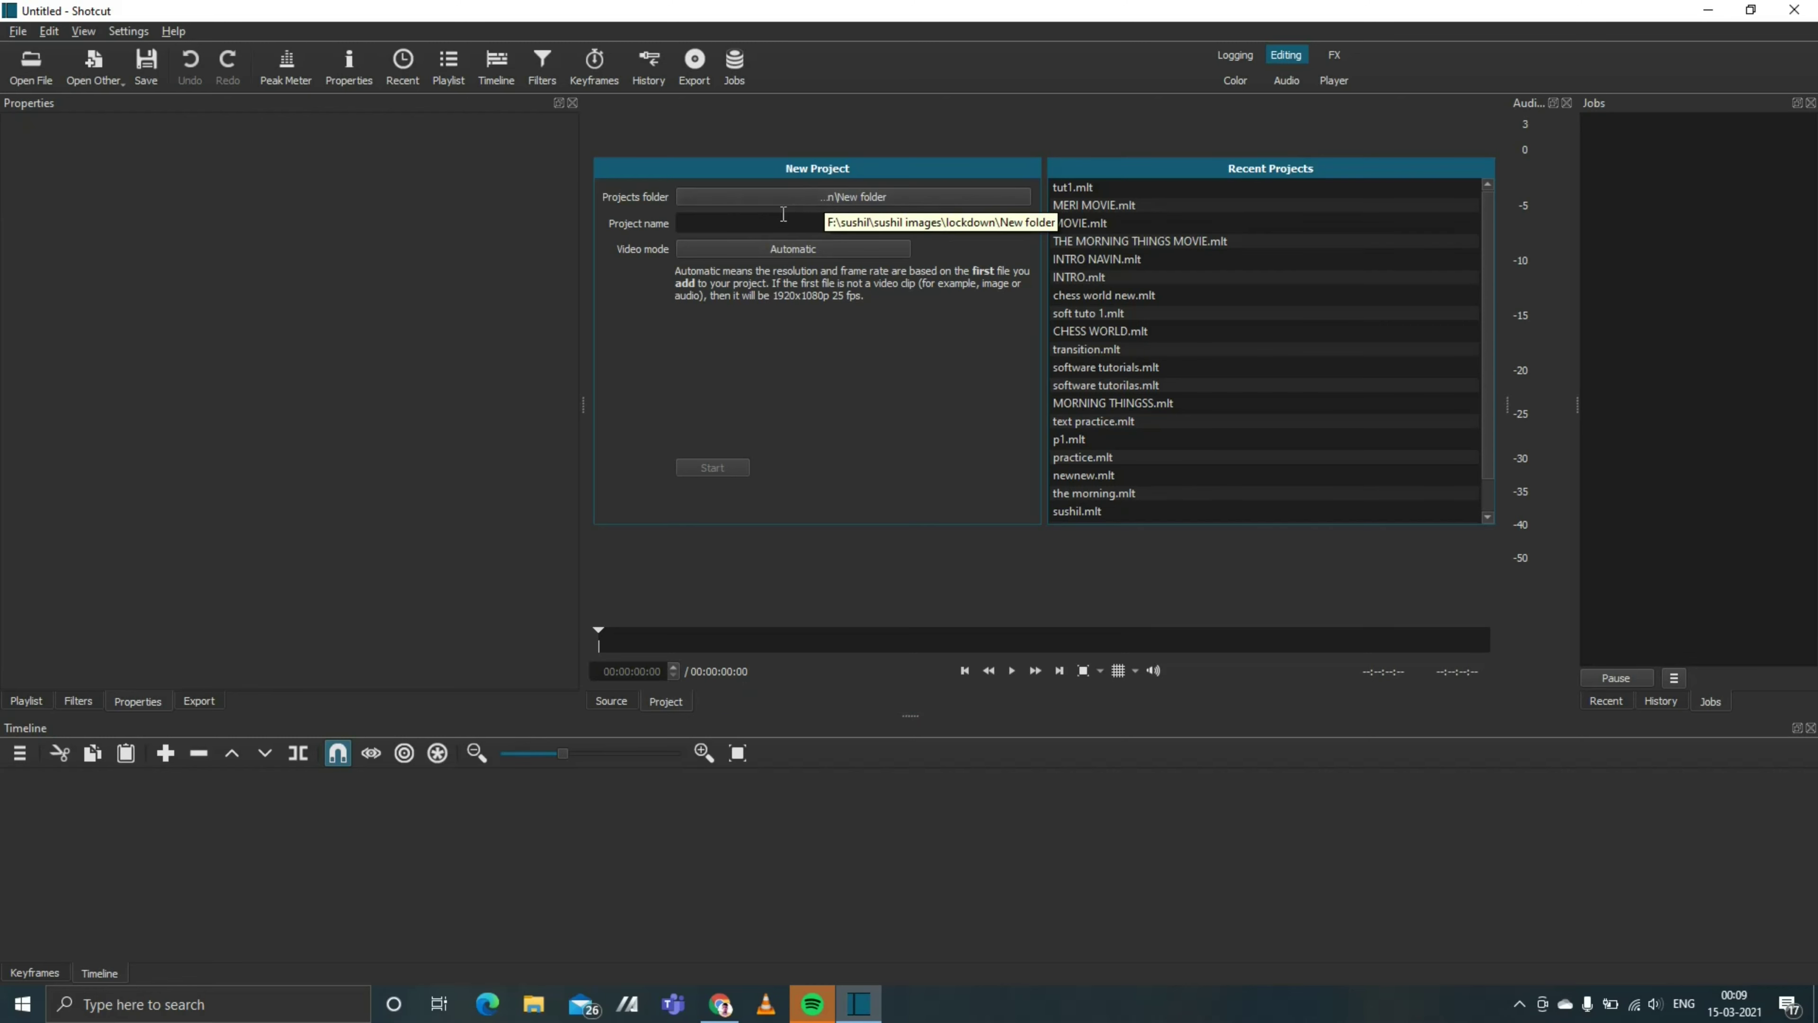
Step: Start a new Shotcut project named 'tutorial1'
click(770, 218)
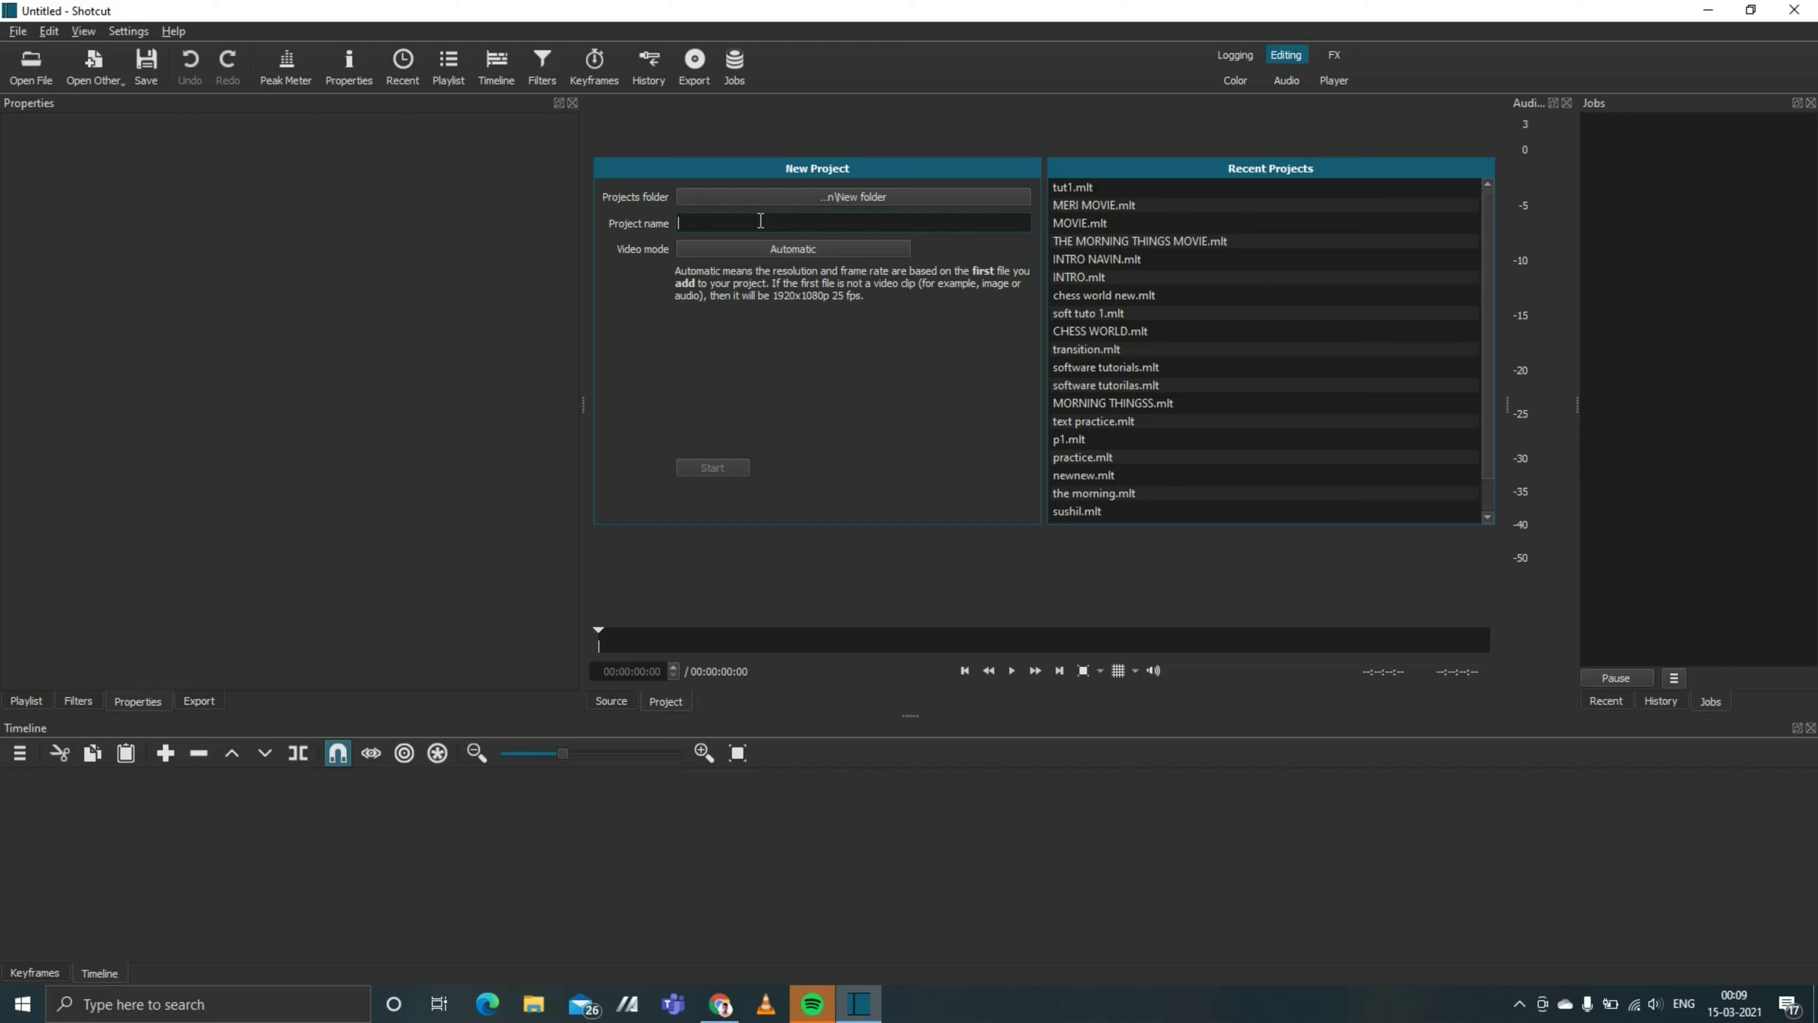
text(tutori)
text(al1)
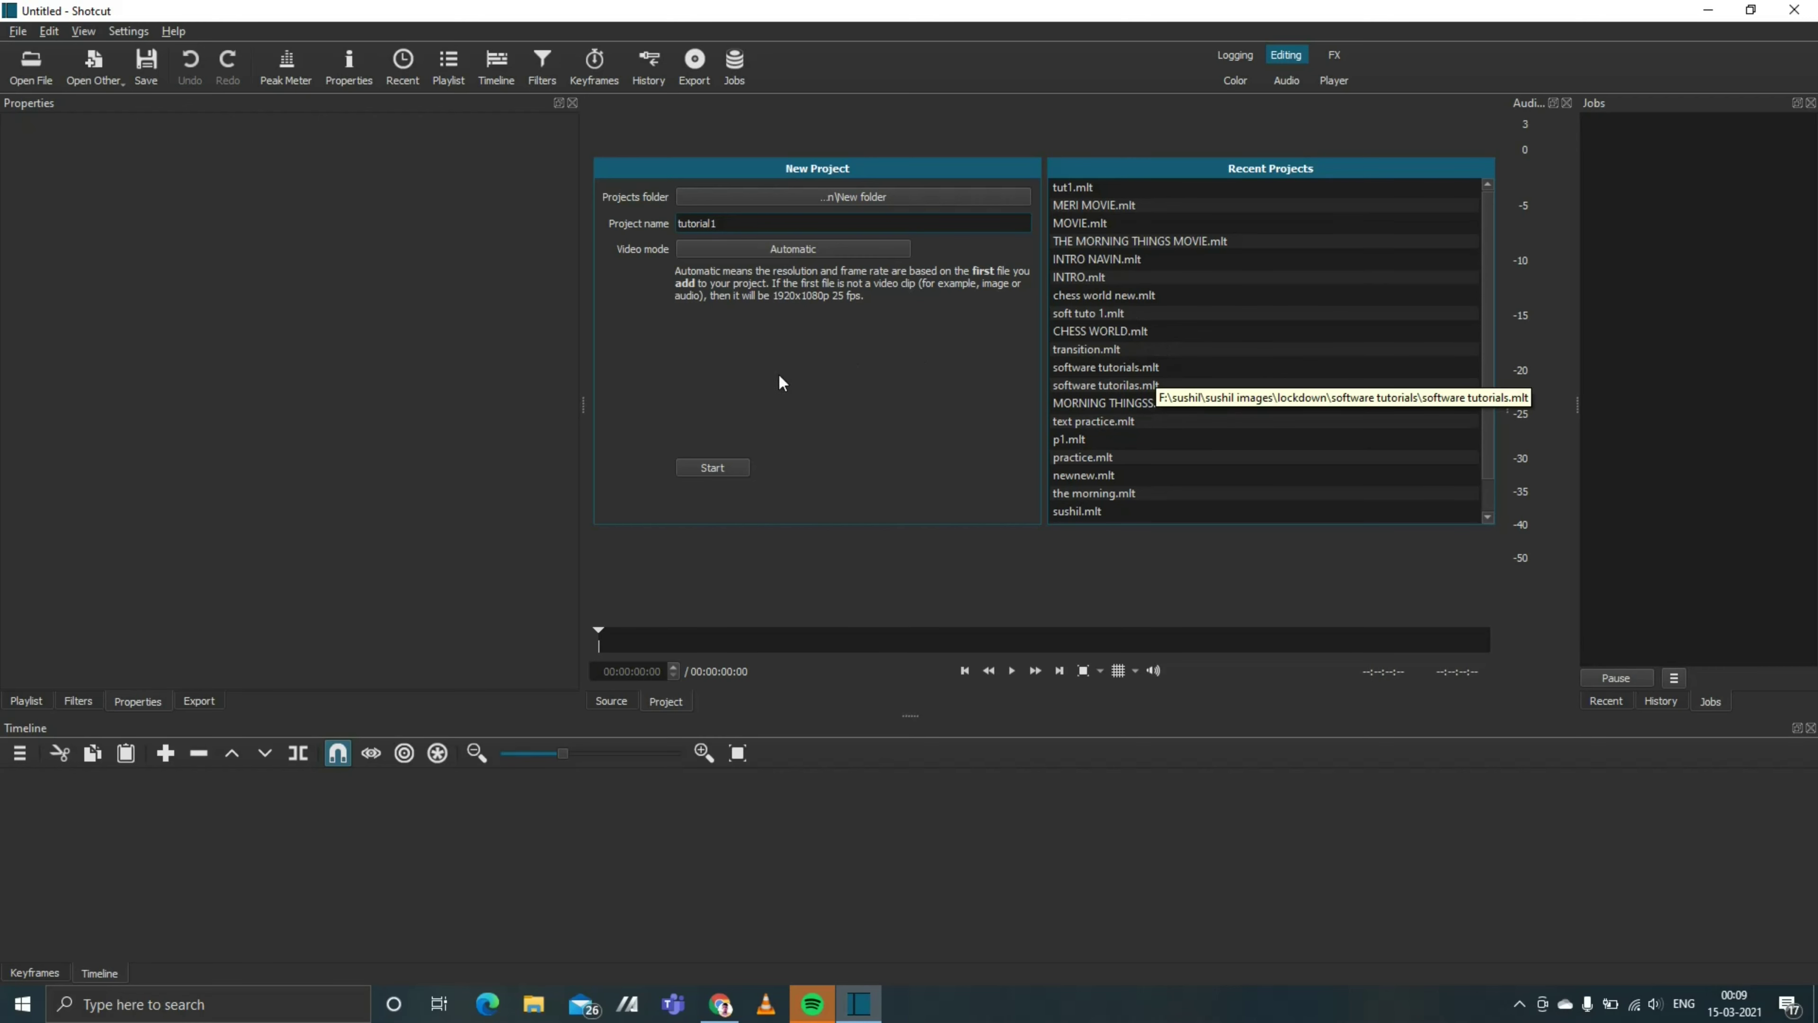
click(719, 468)
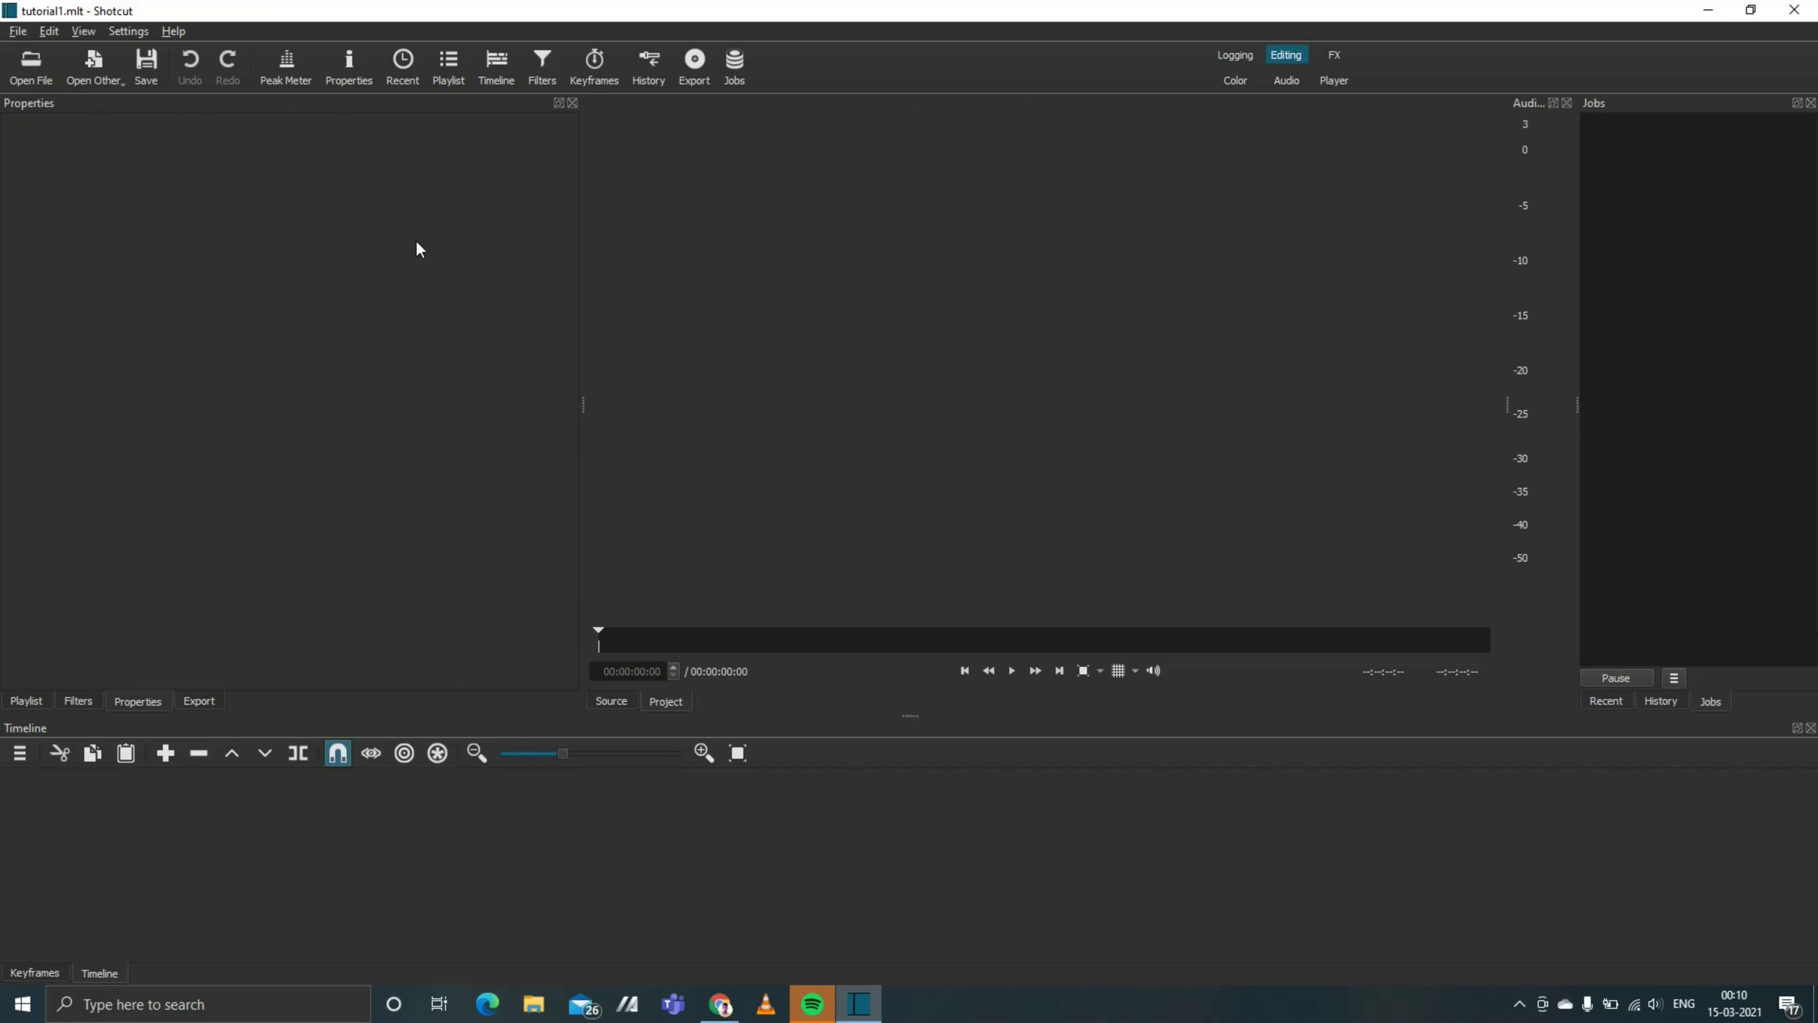
Step: Import the woman-walking-in-park and Tokyo market clips, then stop the preview
click(40, 83)
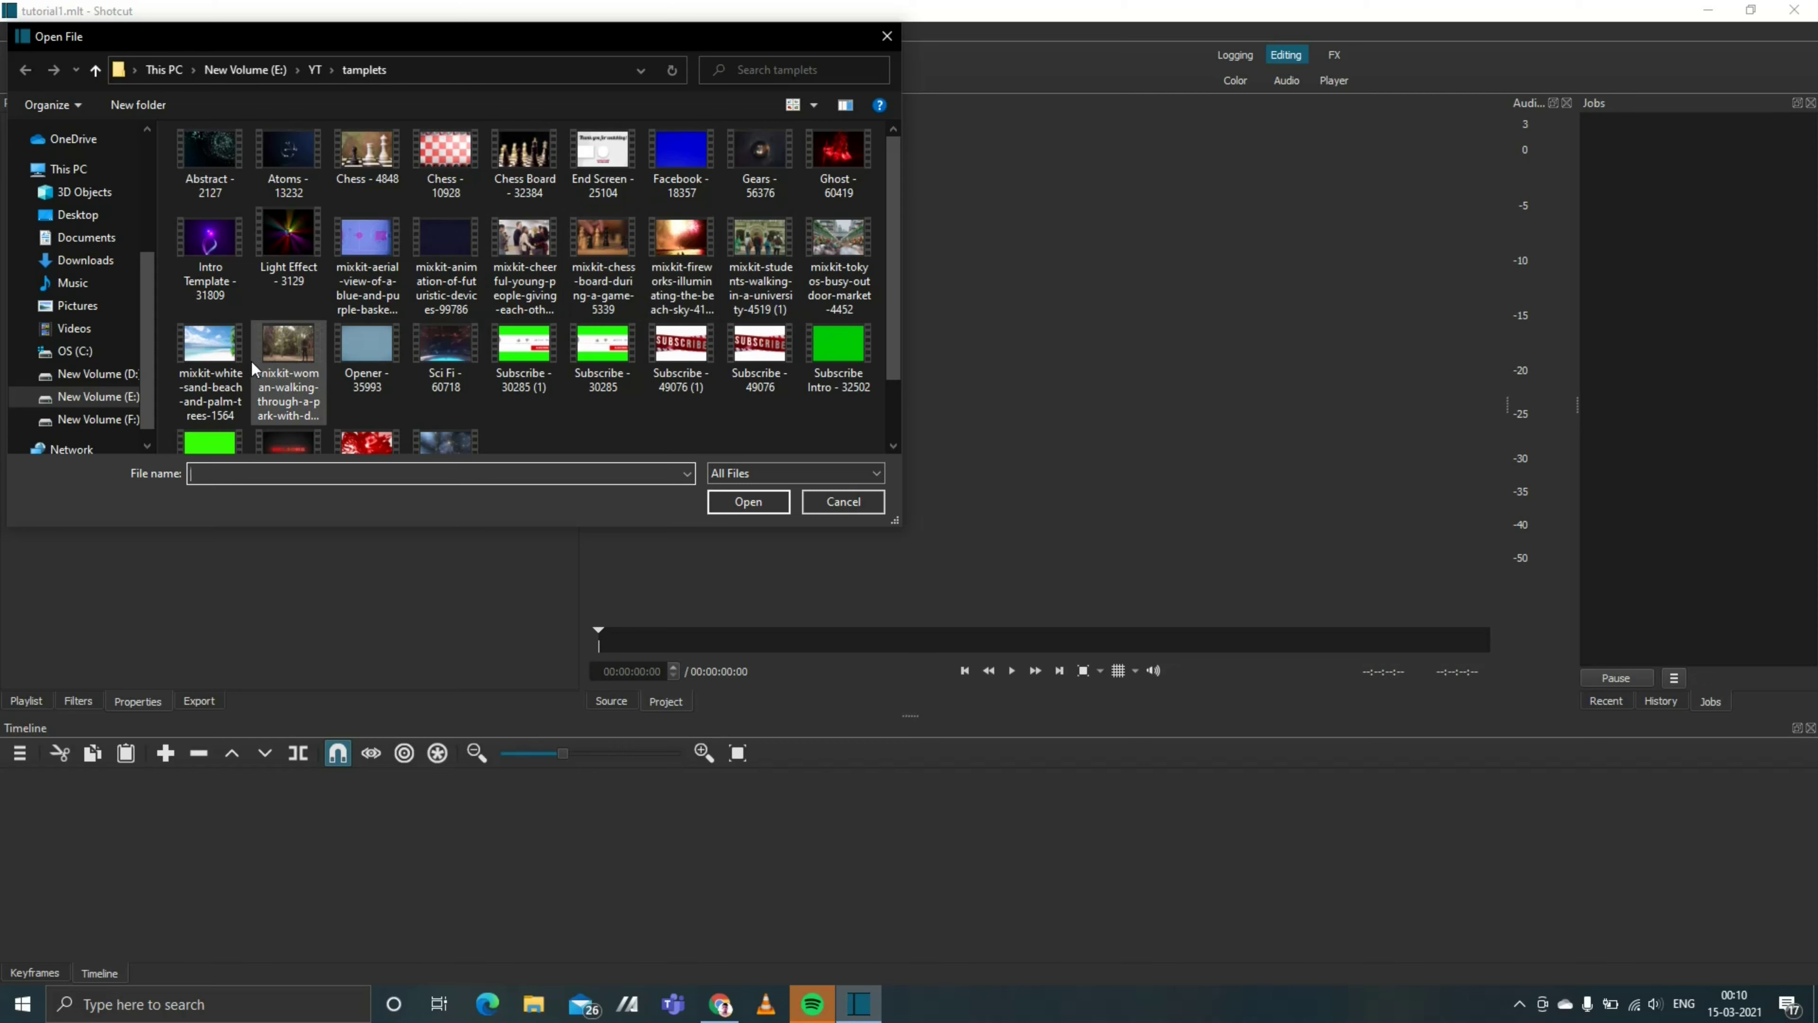
click(544, 270)
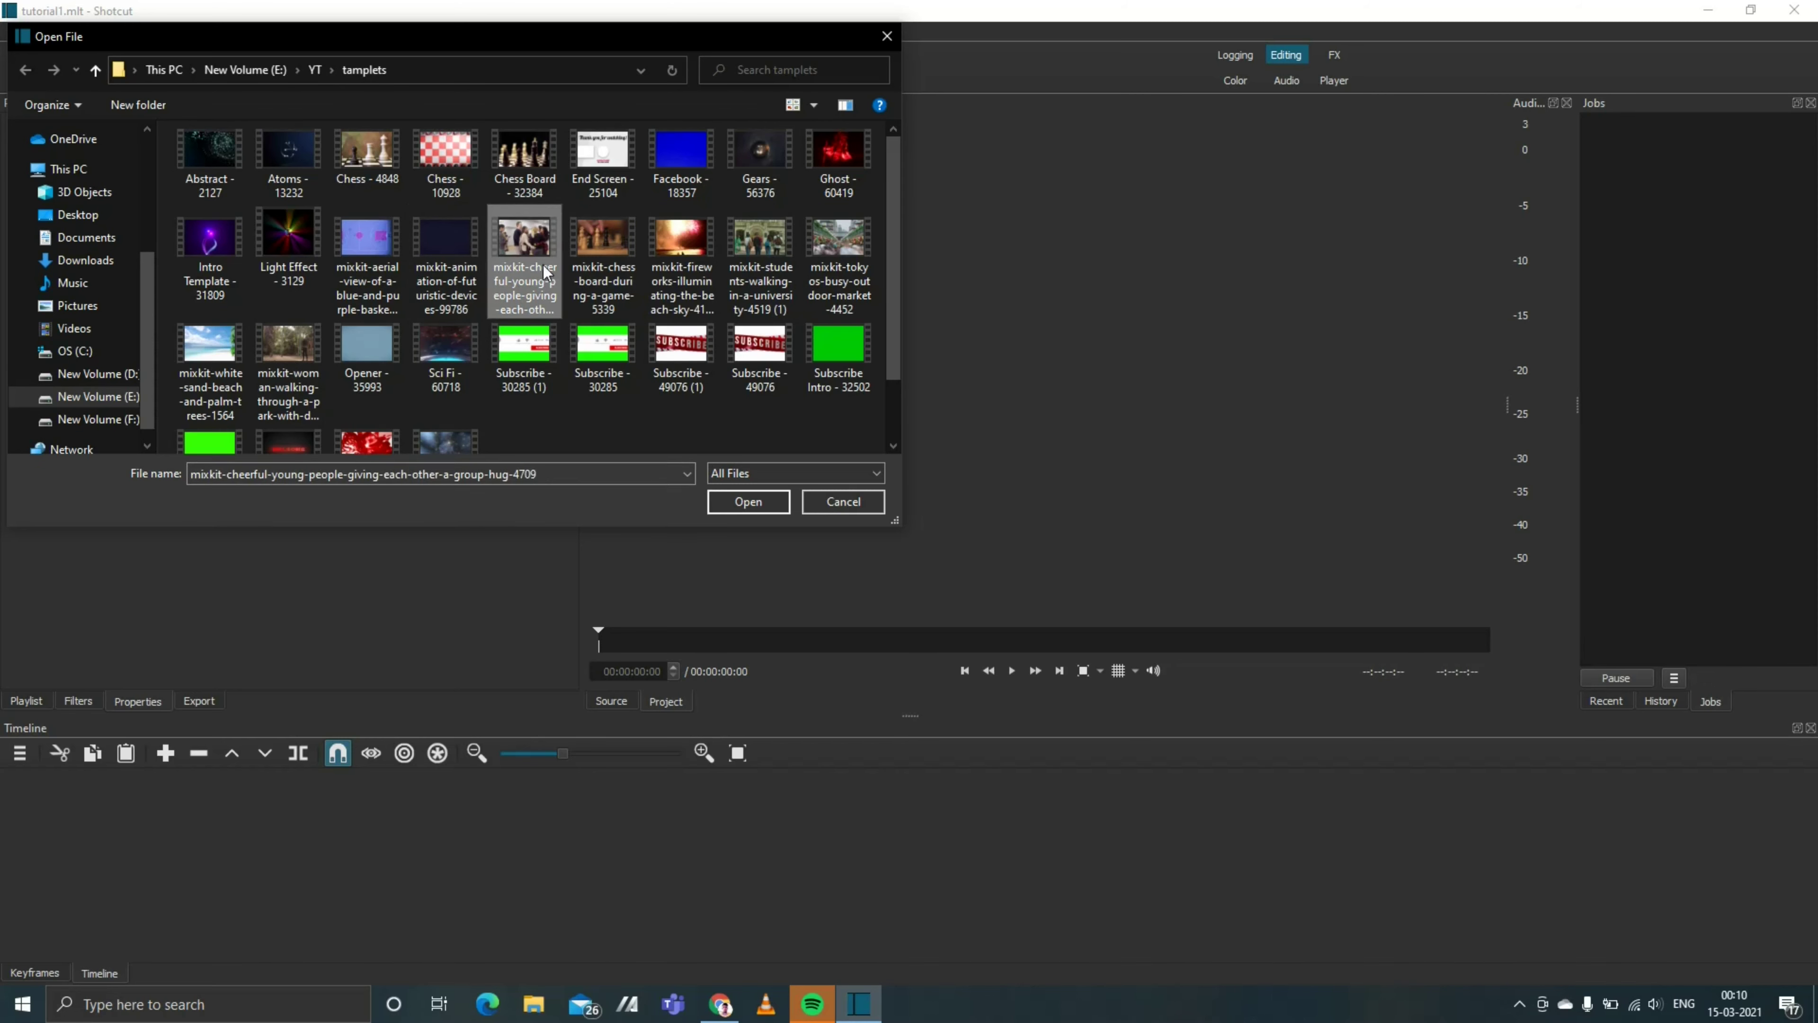
click(307, 353)
ctrl+click(834, 266)
click(742, 500)
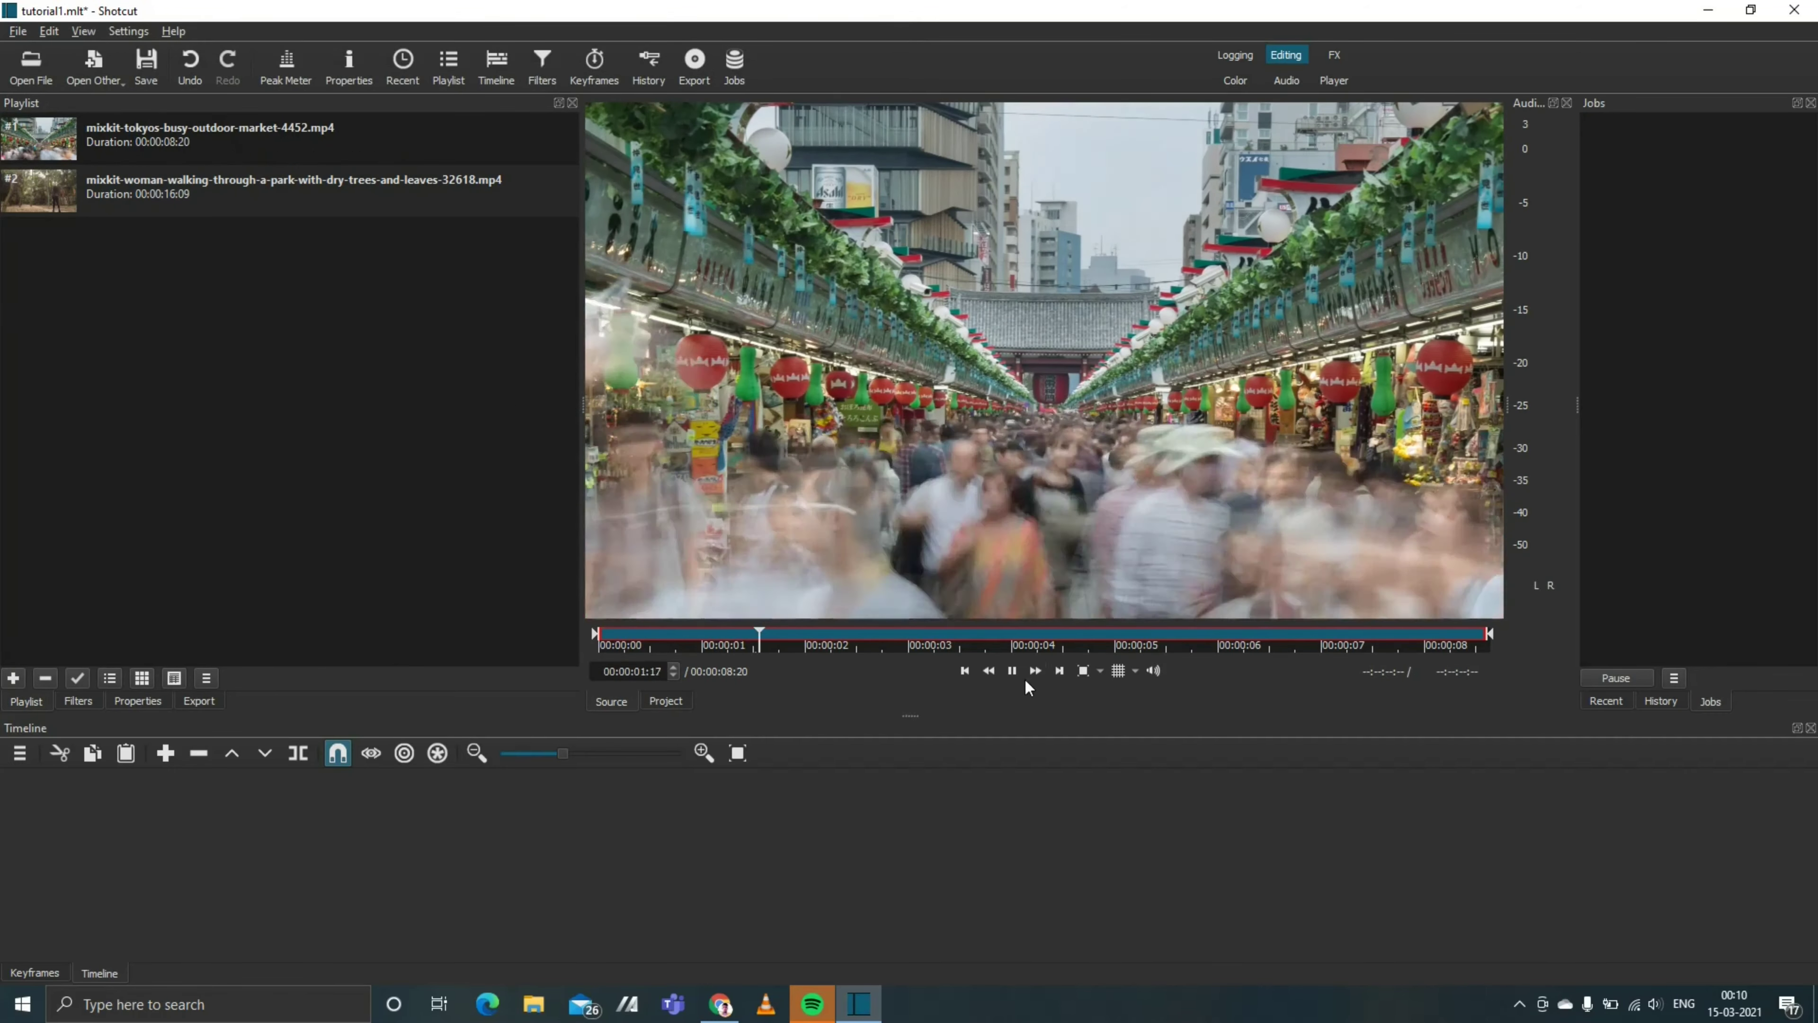
click(1011, 671)
Step: Place the Tokyo market clip on V1, with the park clip appended after it
mouse_move(340, 136)
mouse_down()
mouse_move(408, 136)
mouse_move(71, 816)
mouse_up()
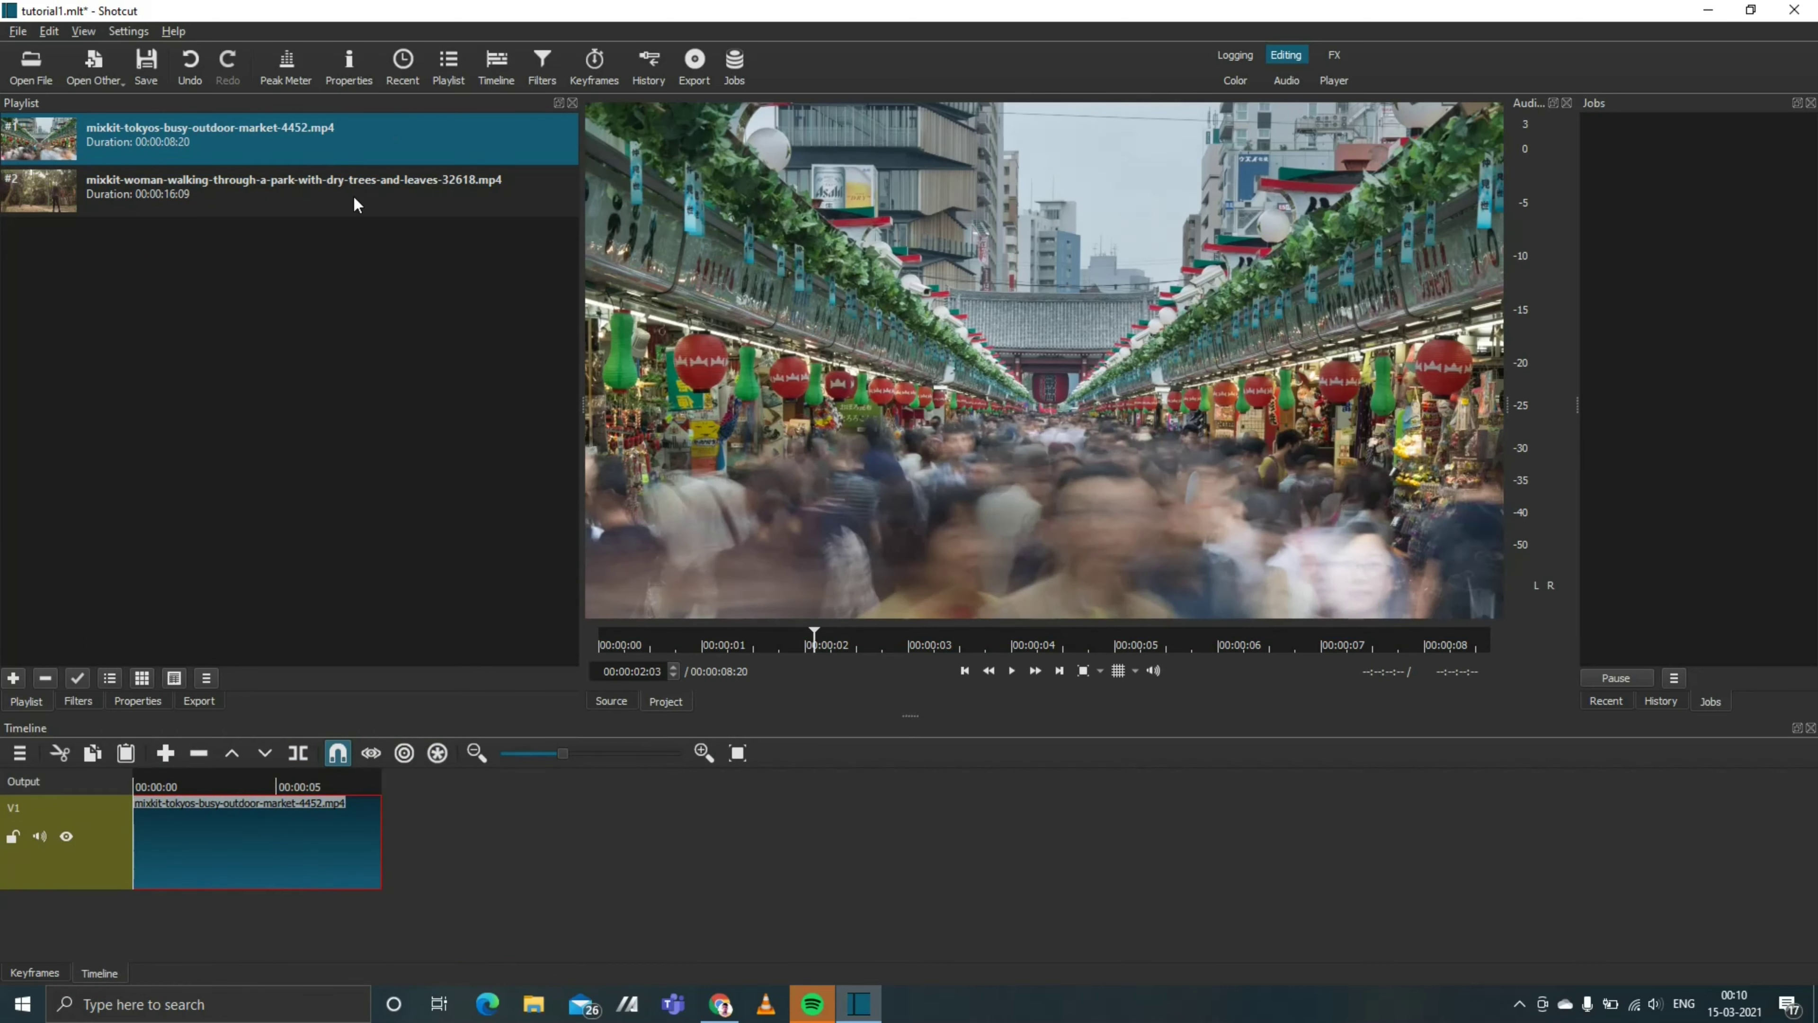
drag(354, 194, 388, 864)
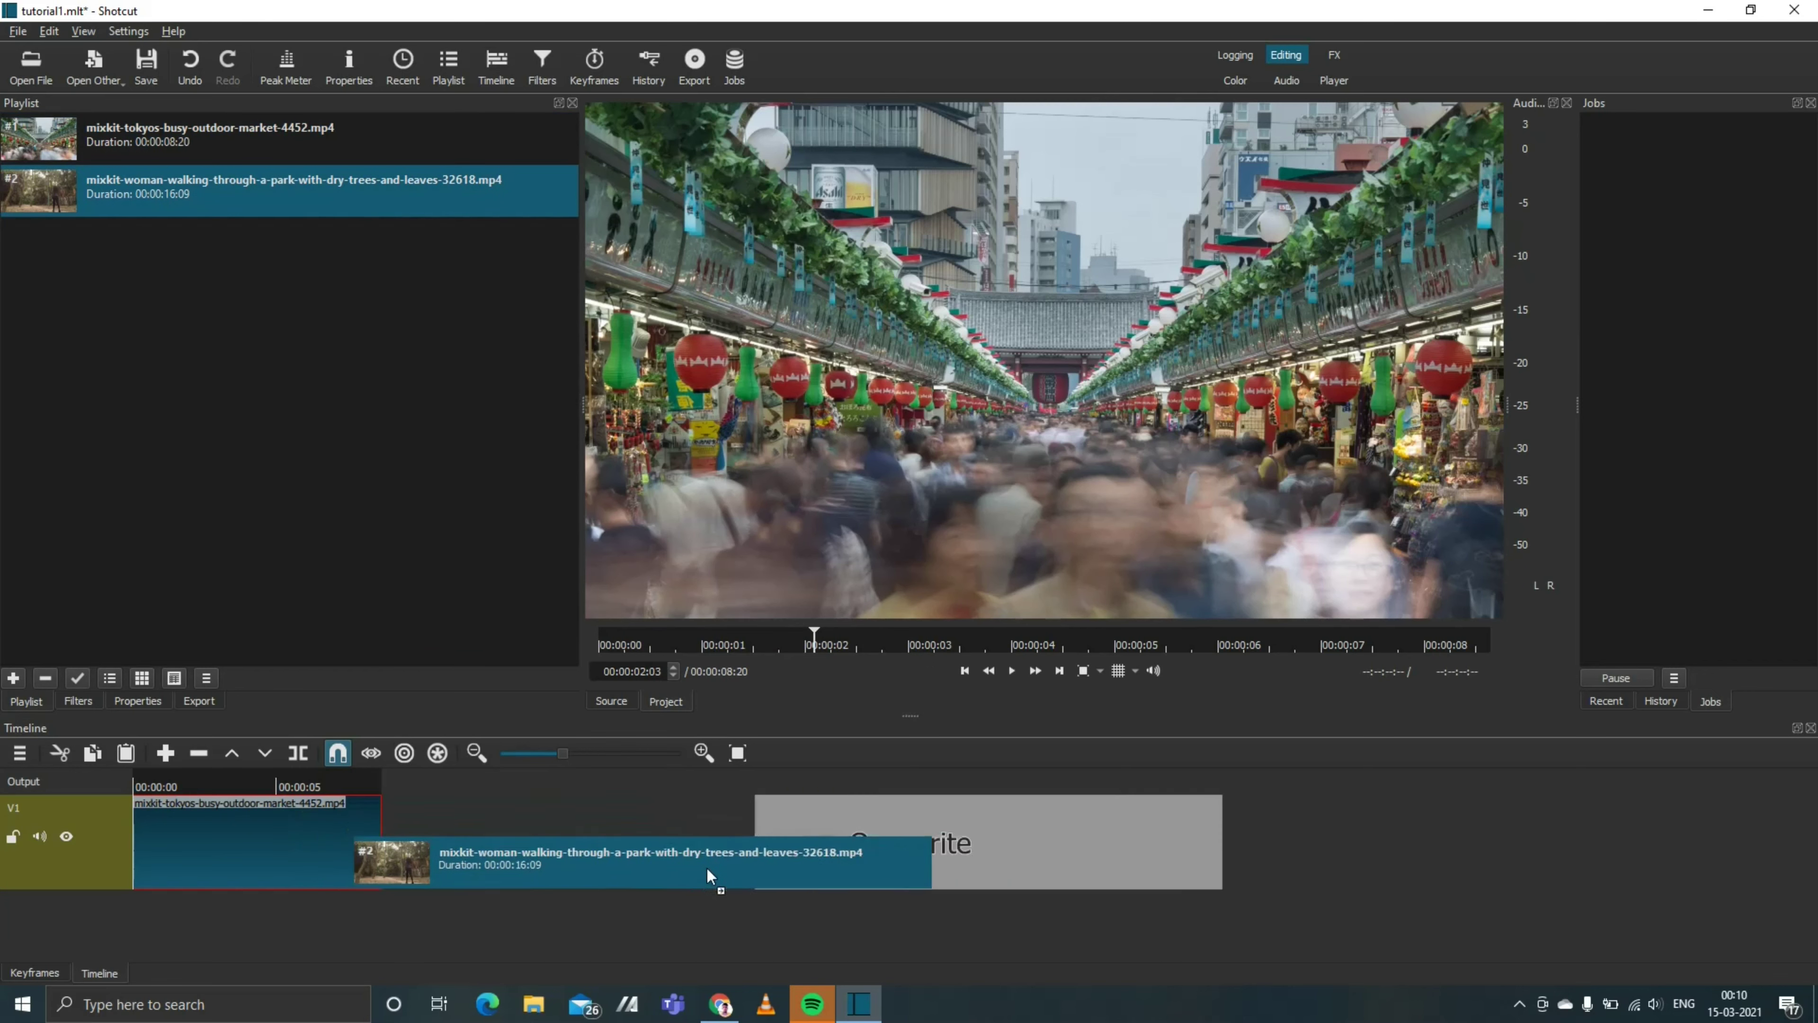
drag(389, 863, 390, 864)
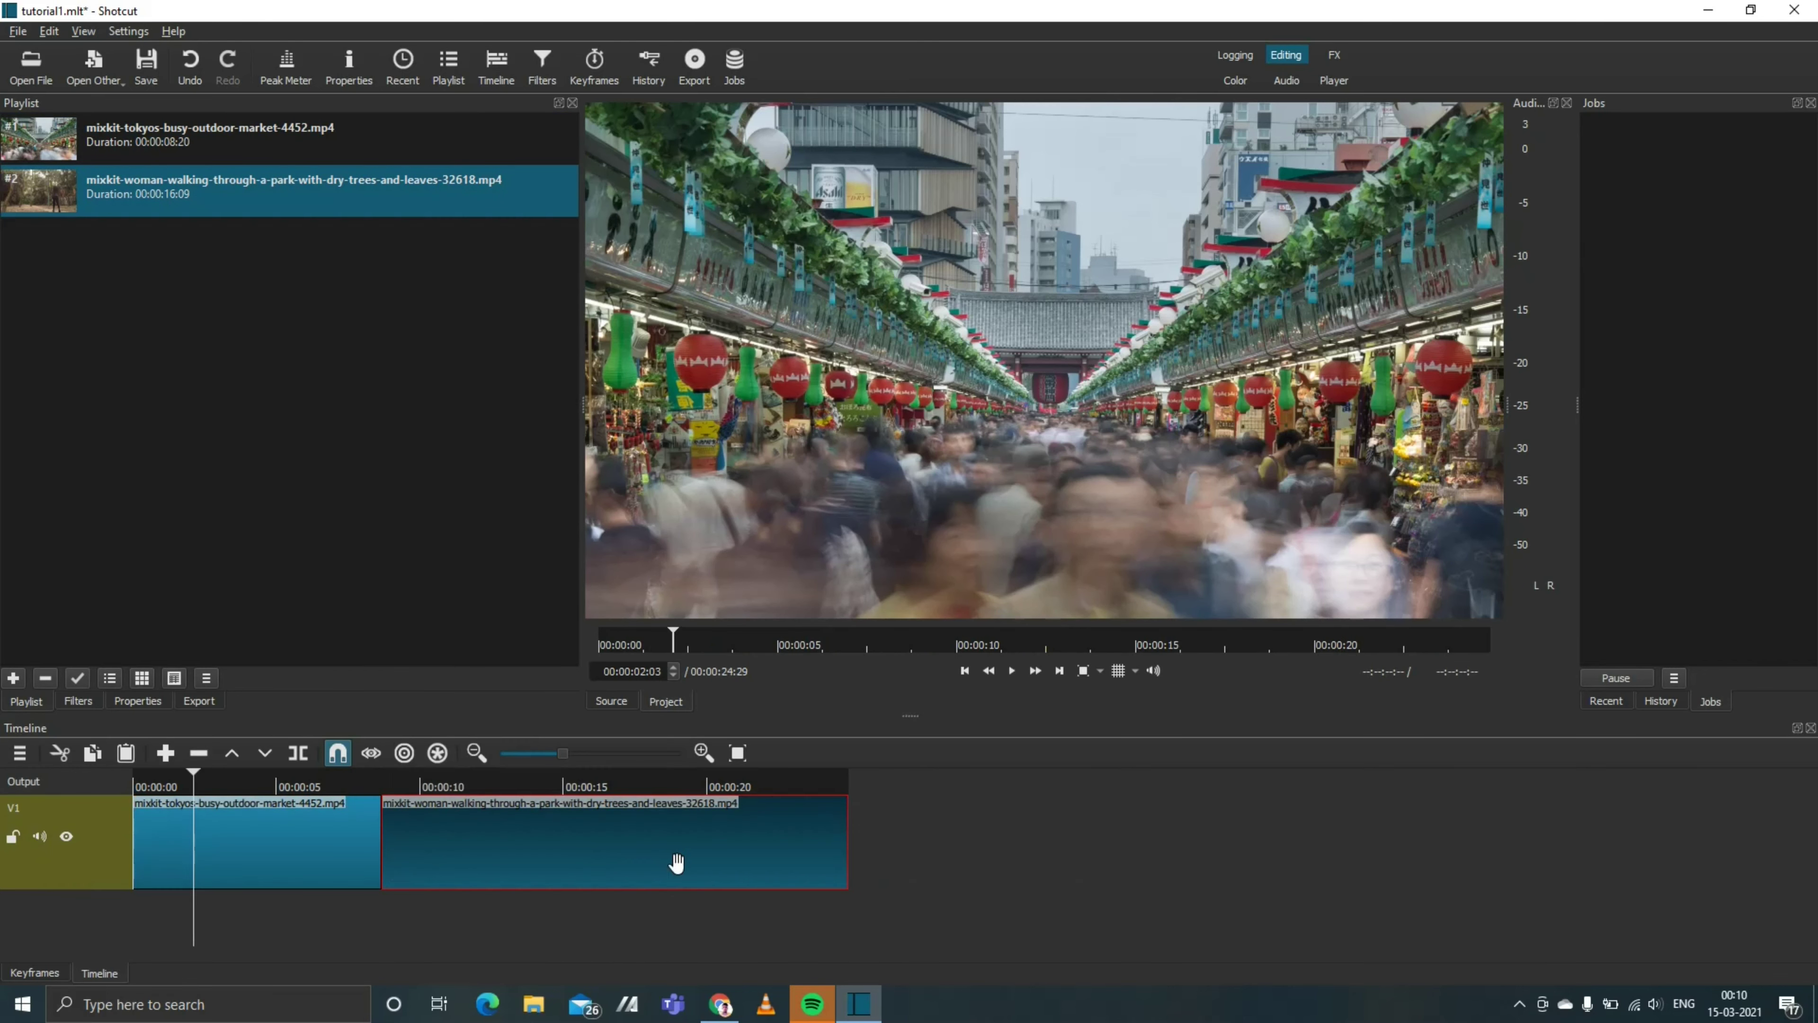
Step: Play the timeline from the beginning to review both clips
click(131, 777)
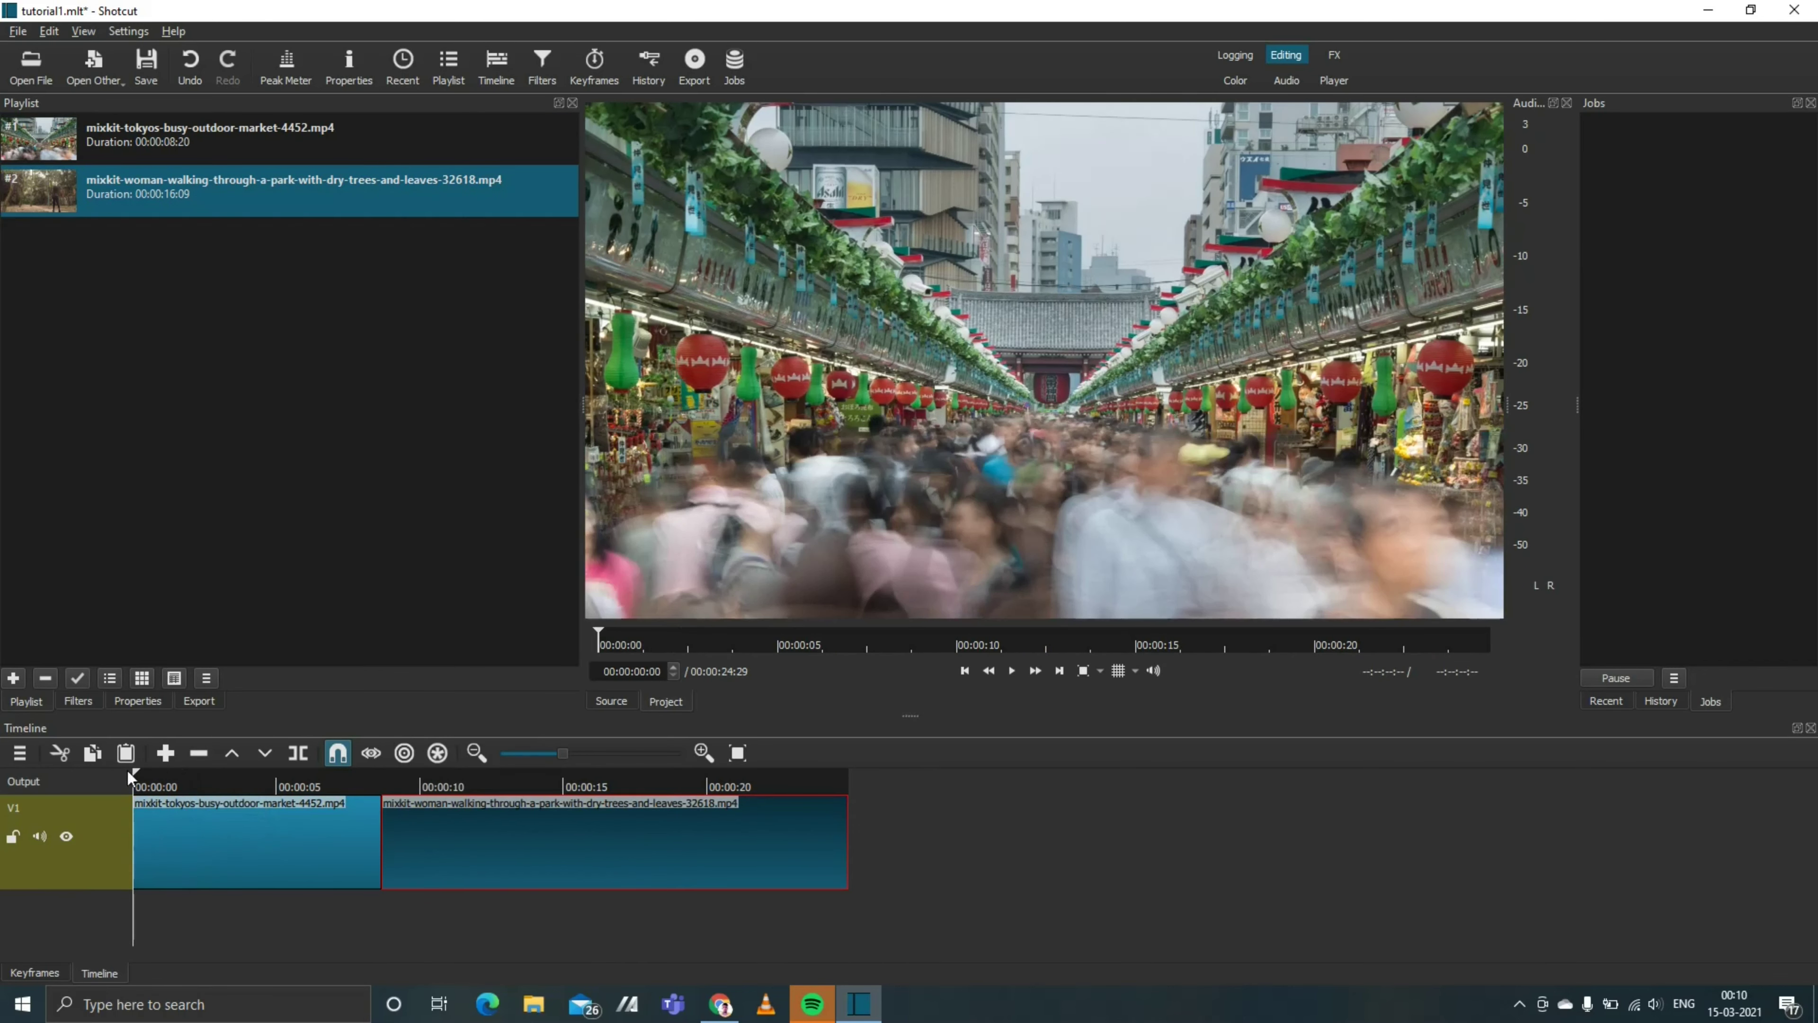
click(1012, 670)
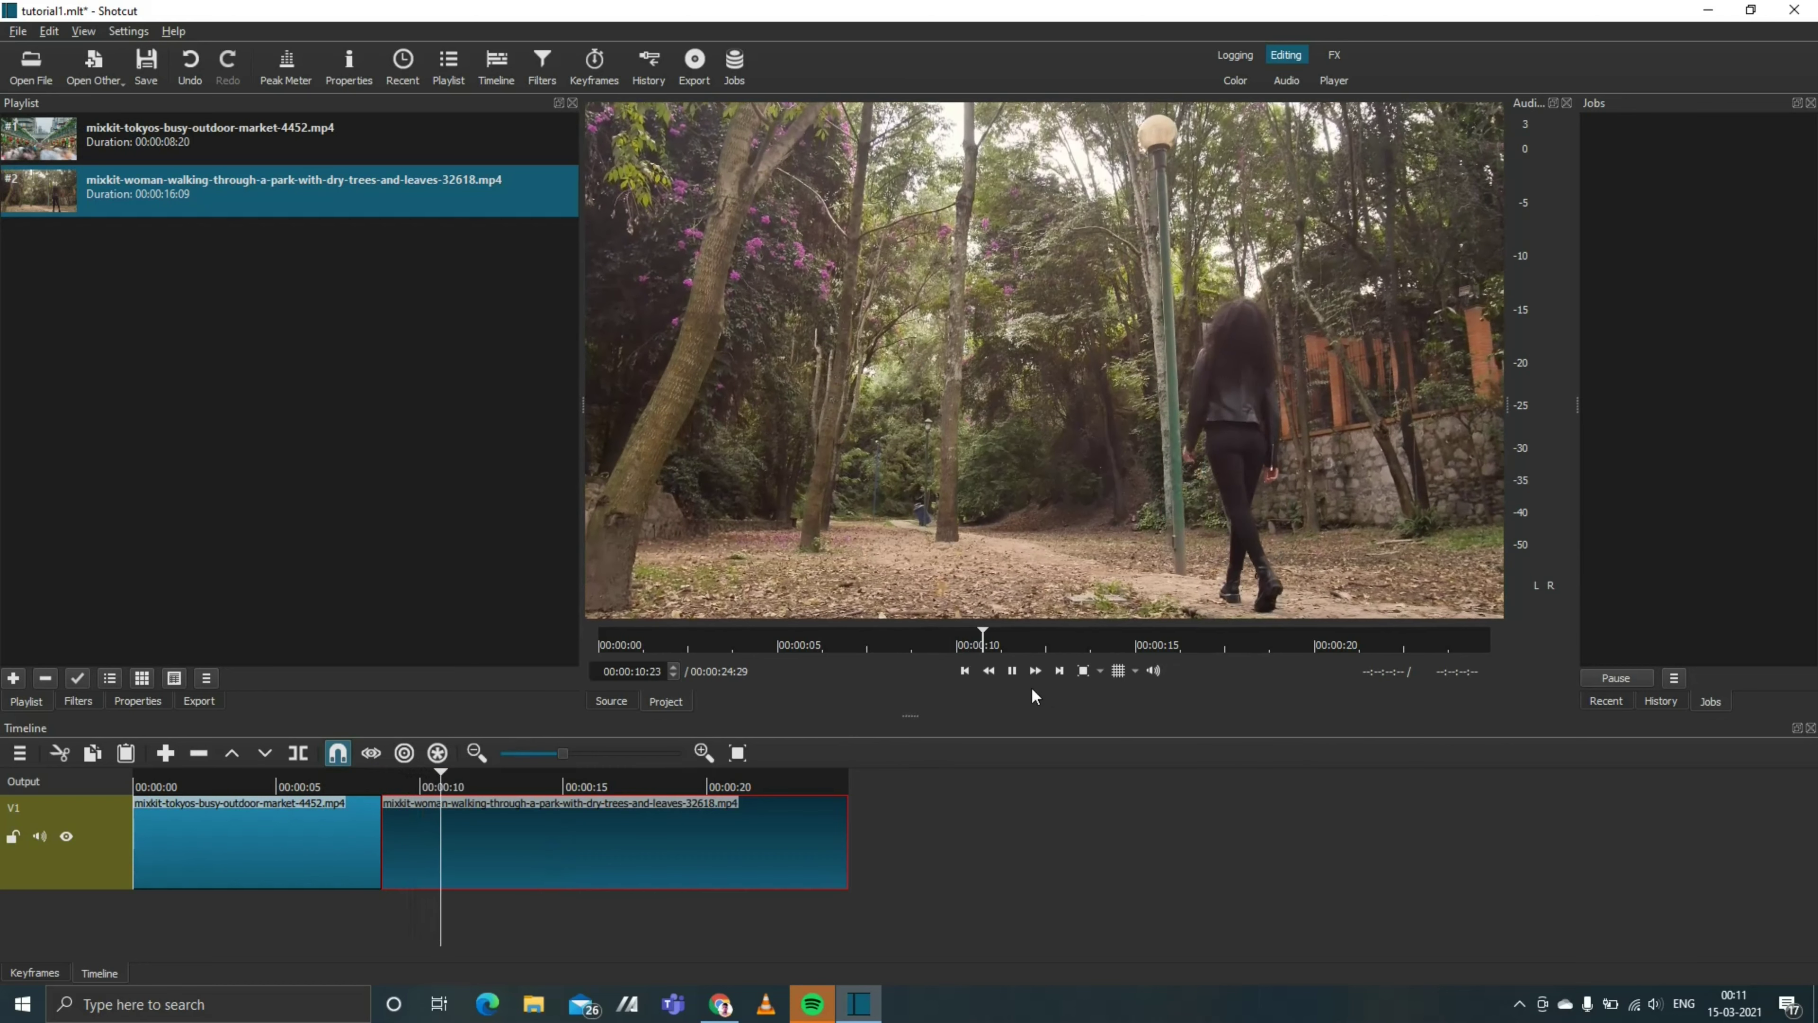
click(1013, 671)
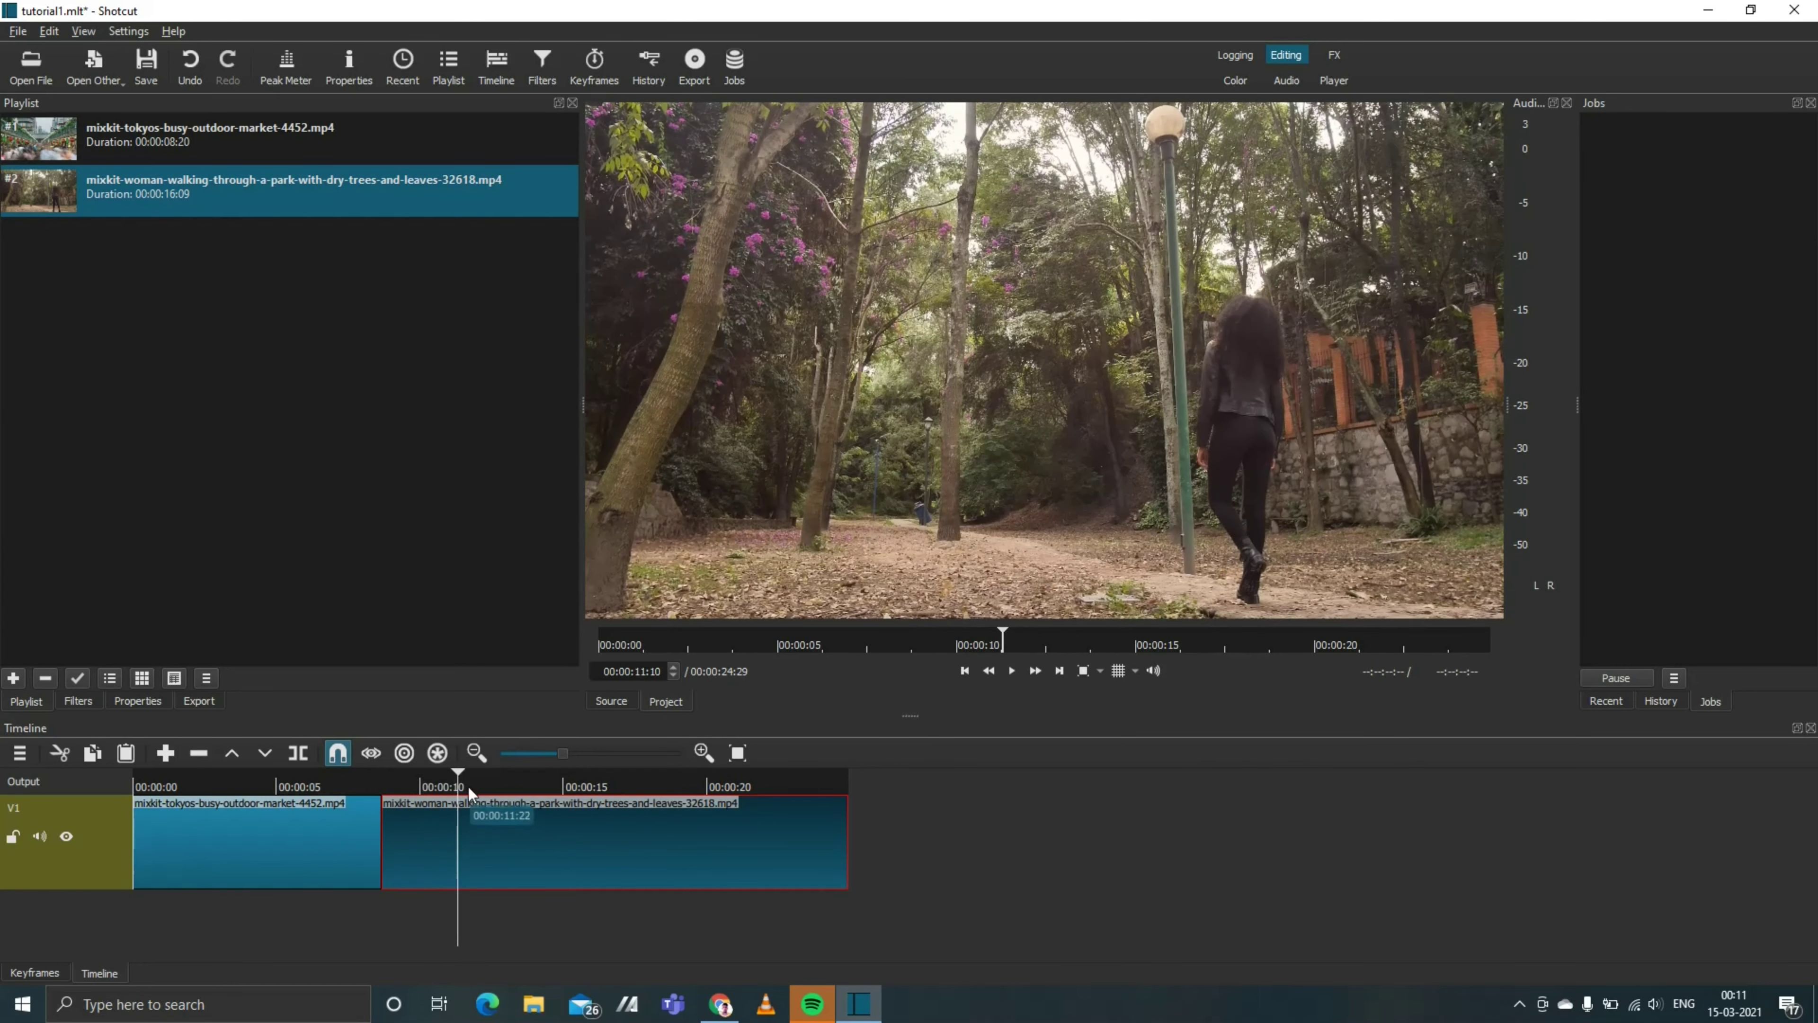
drag(458, 775, 123, 821)
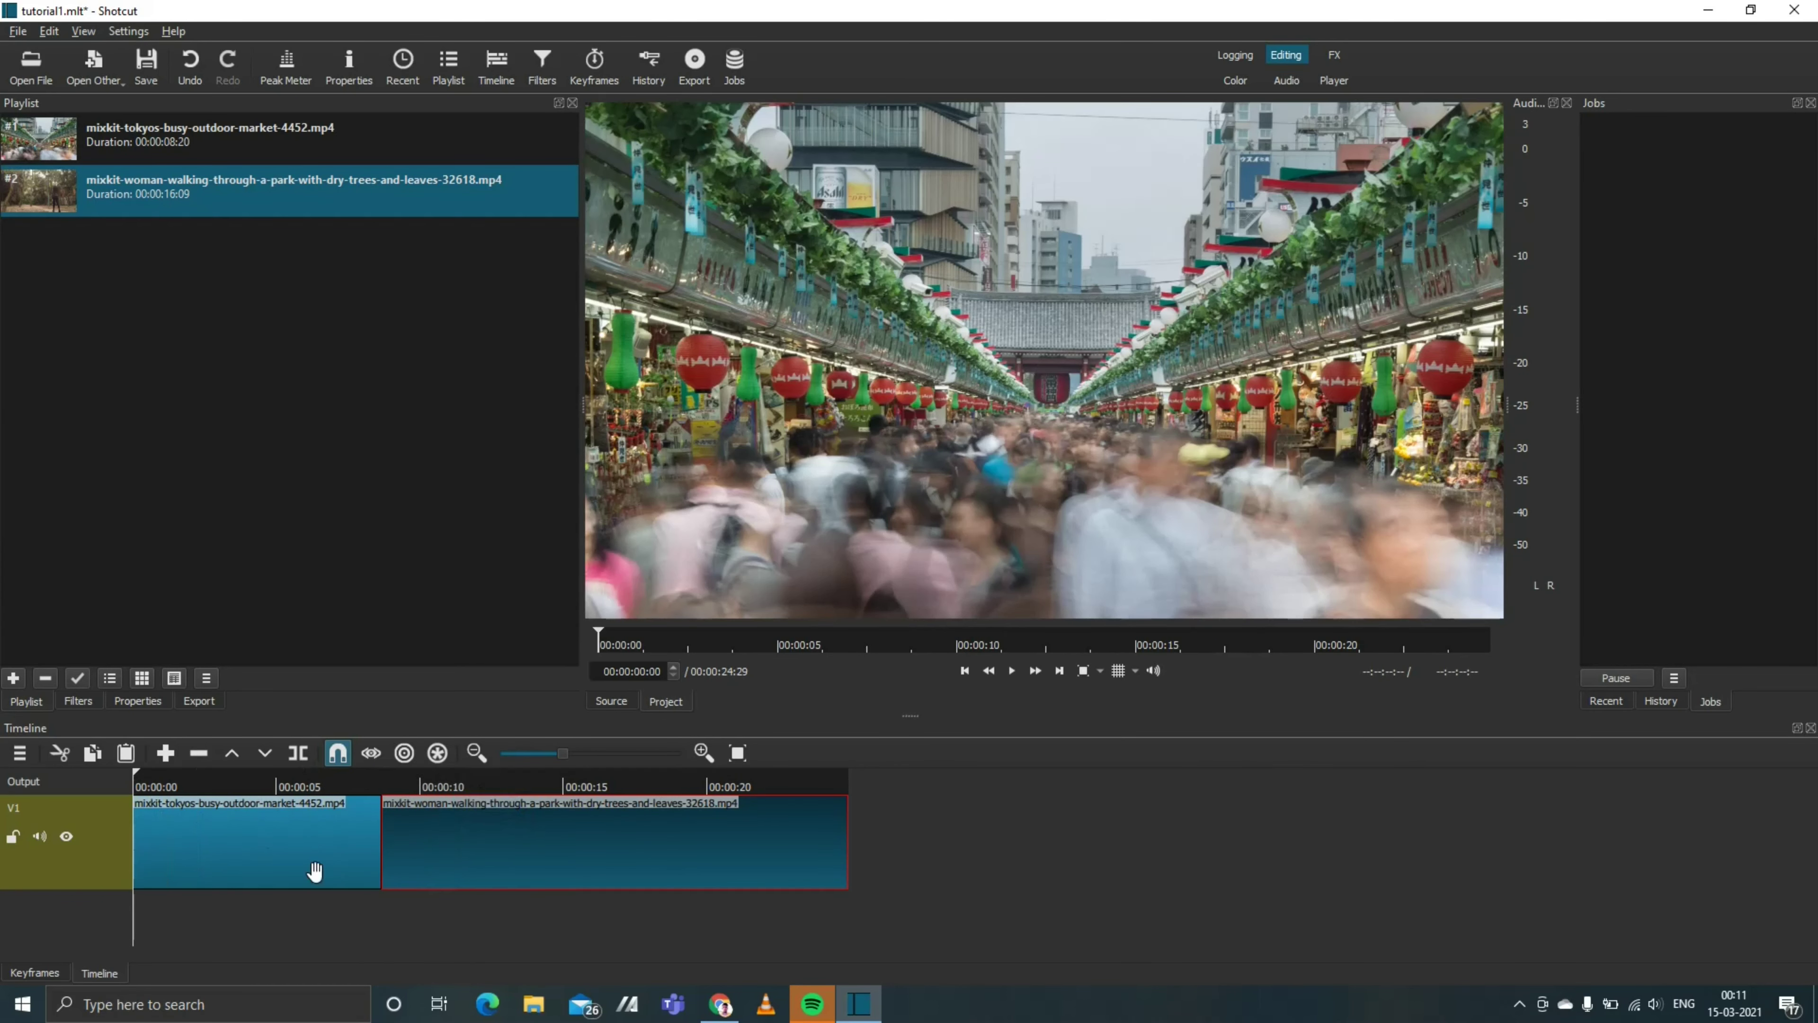
click(1016, 673)
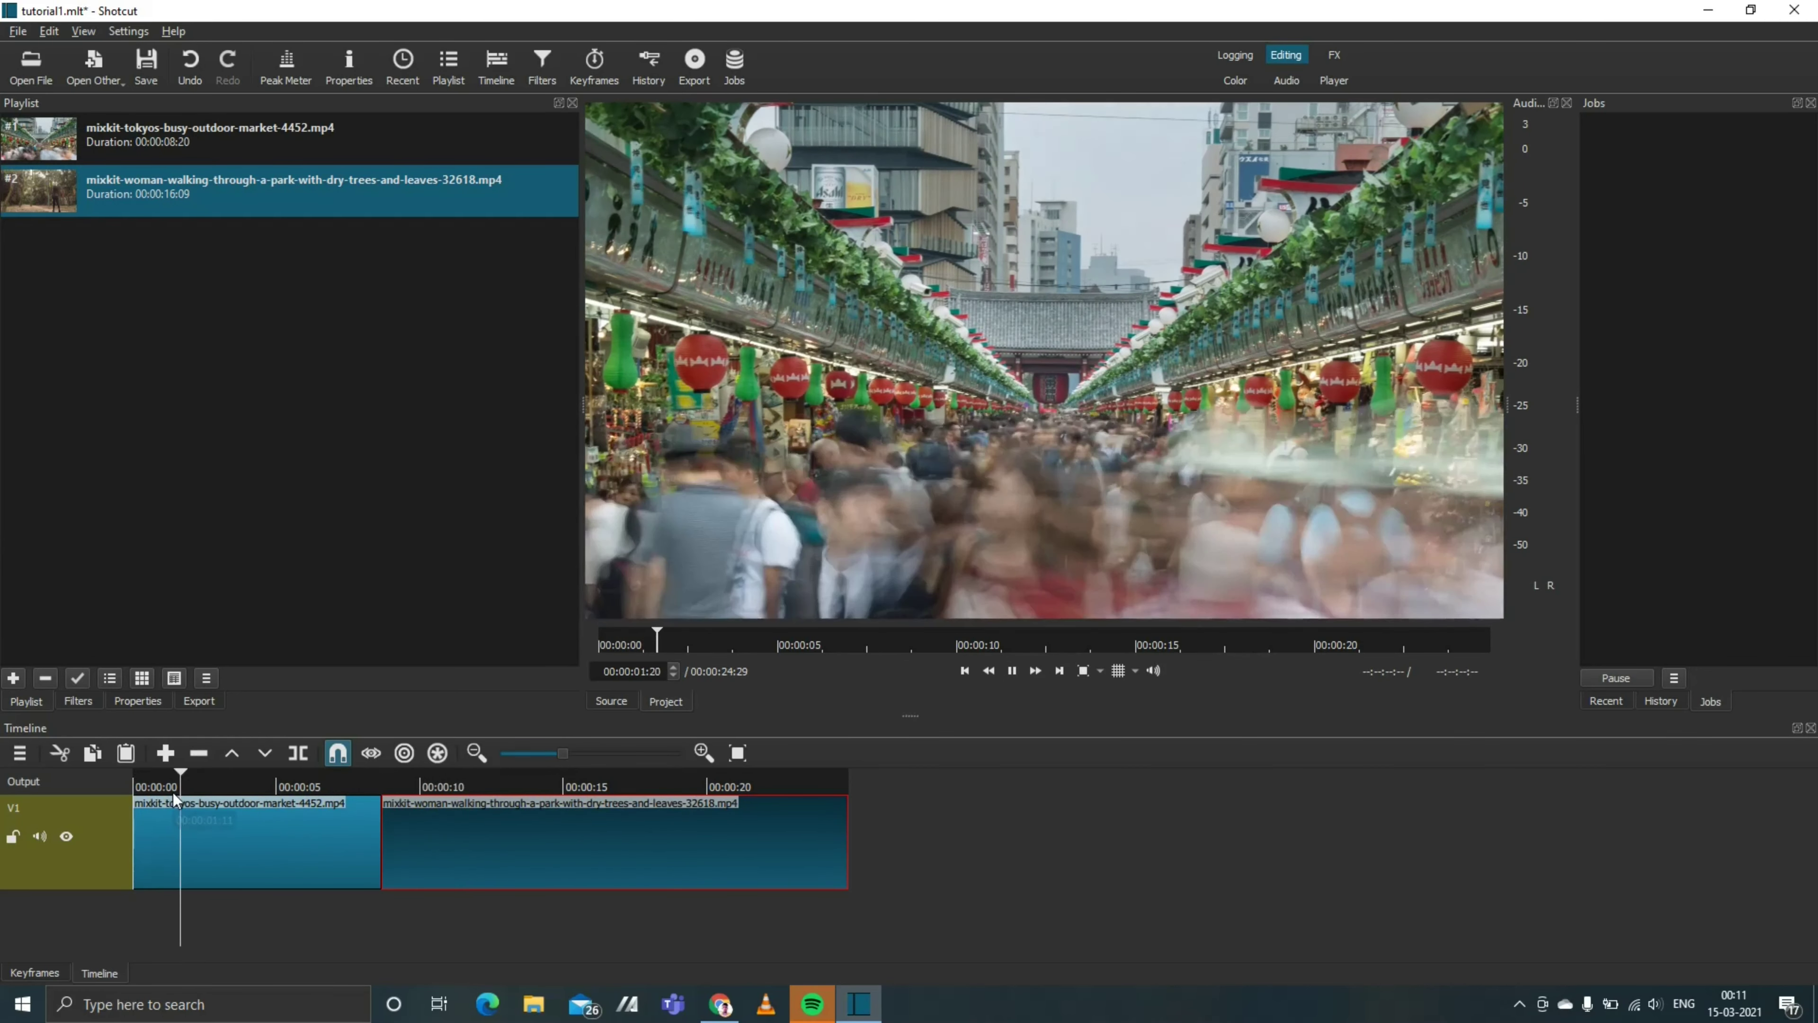
Step: Split the park clip at 00:00:22:13 and right-click the leftover end piece
drag(404, 779, 419, 780)
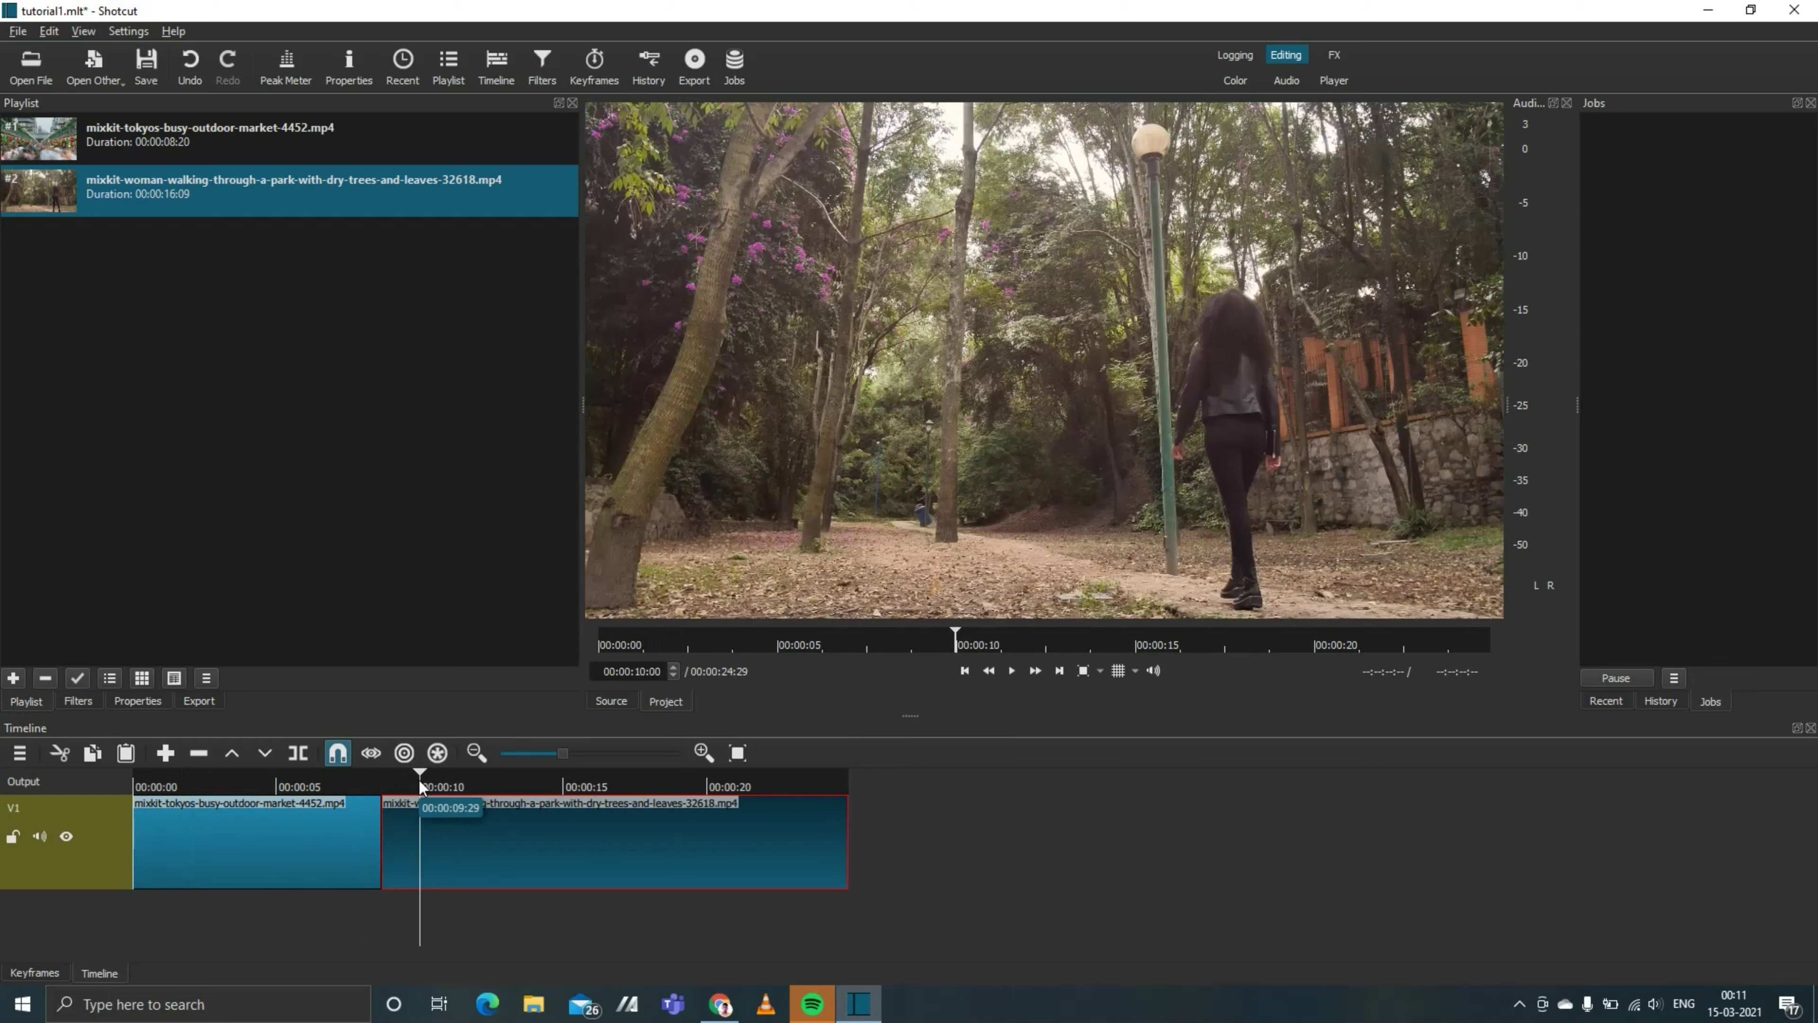
drag(419, 780, 737, 780)
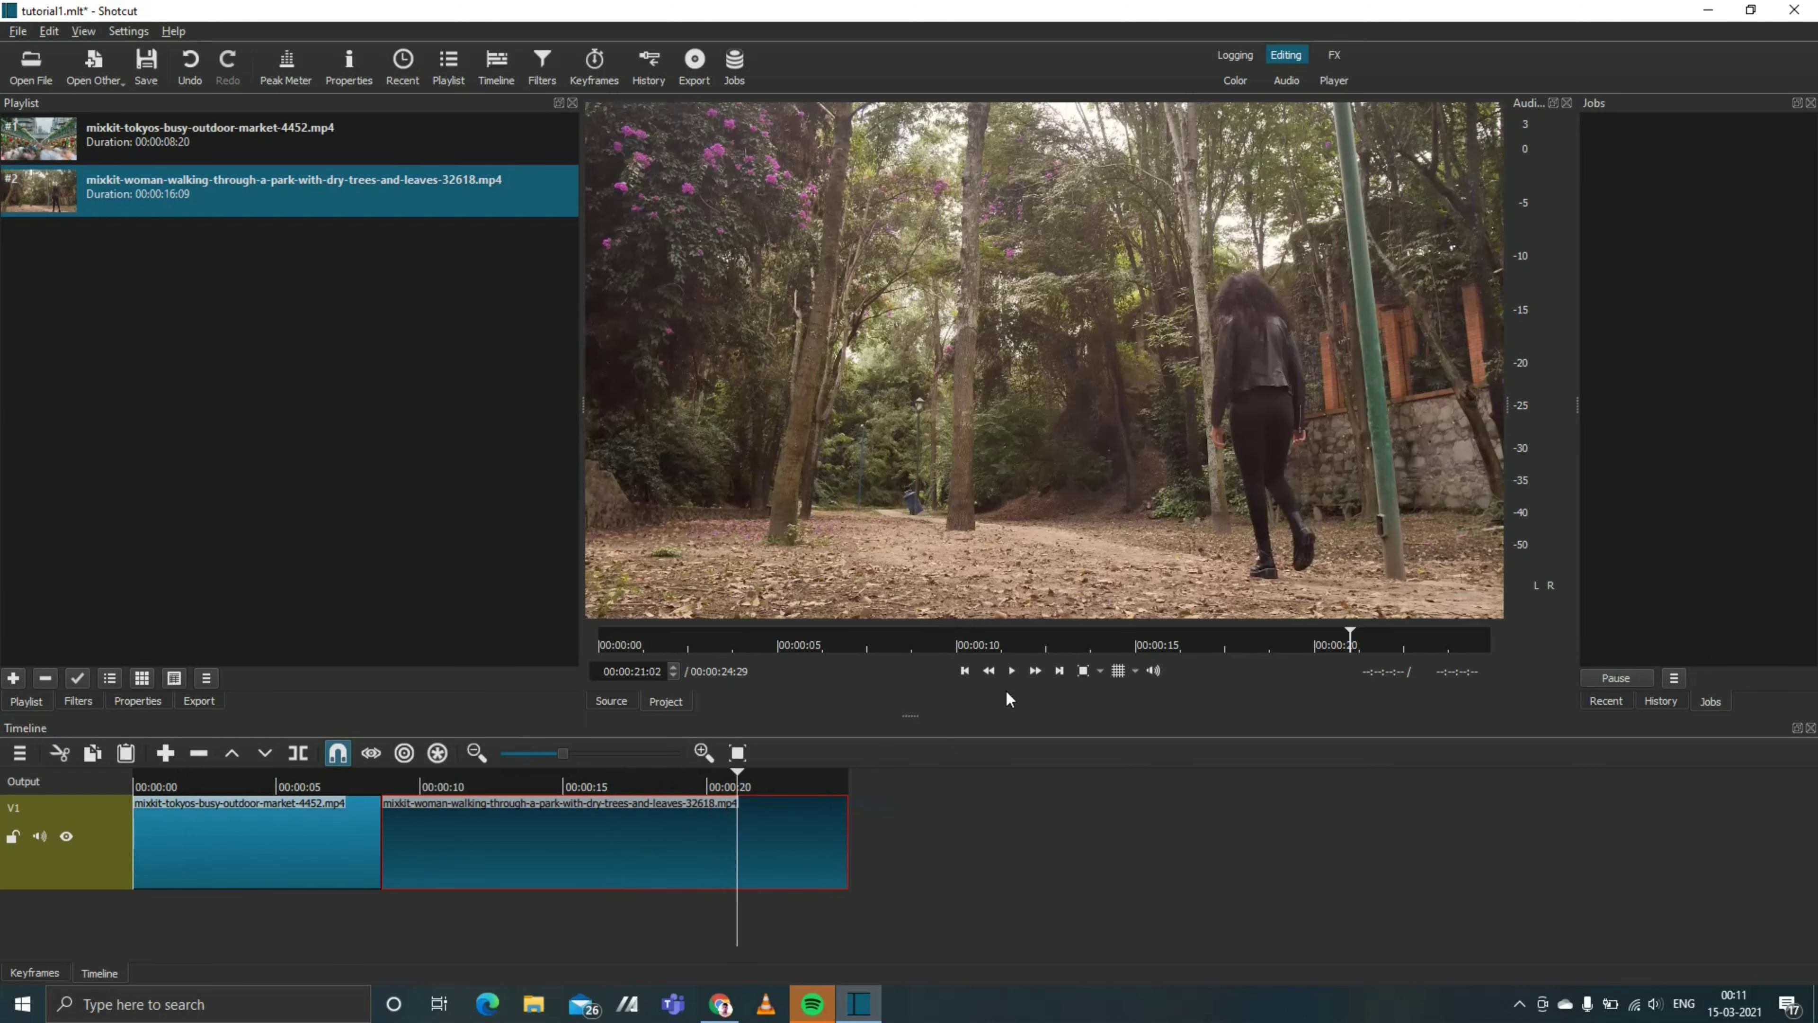
click(1016, 674)
click(1015, 674)
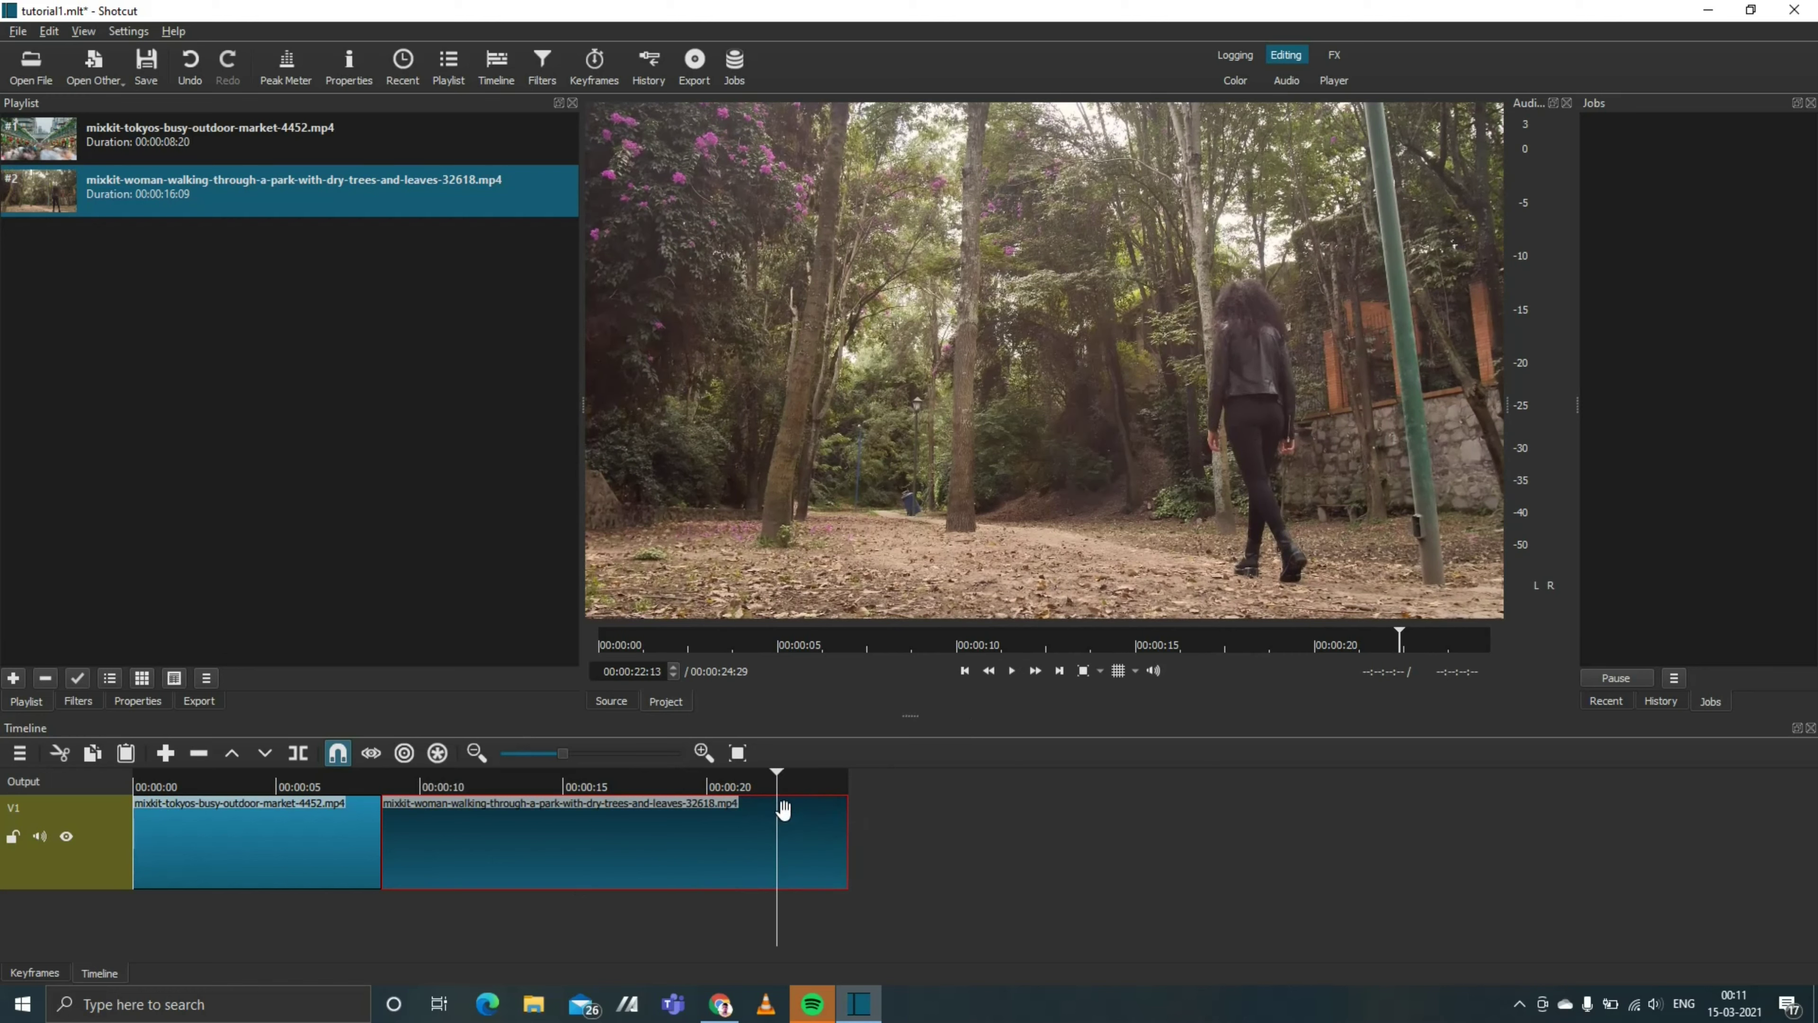
click(297, 758)
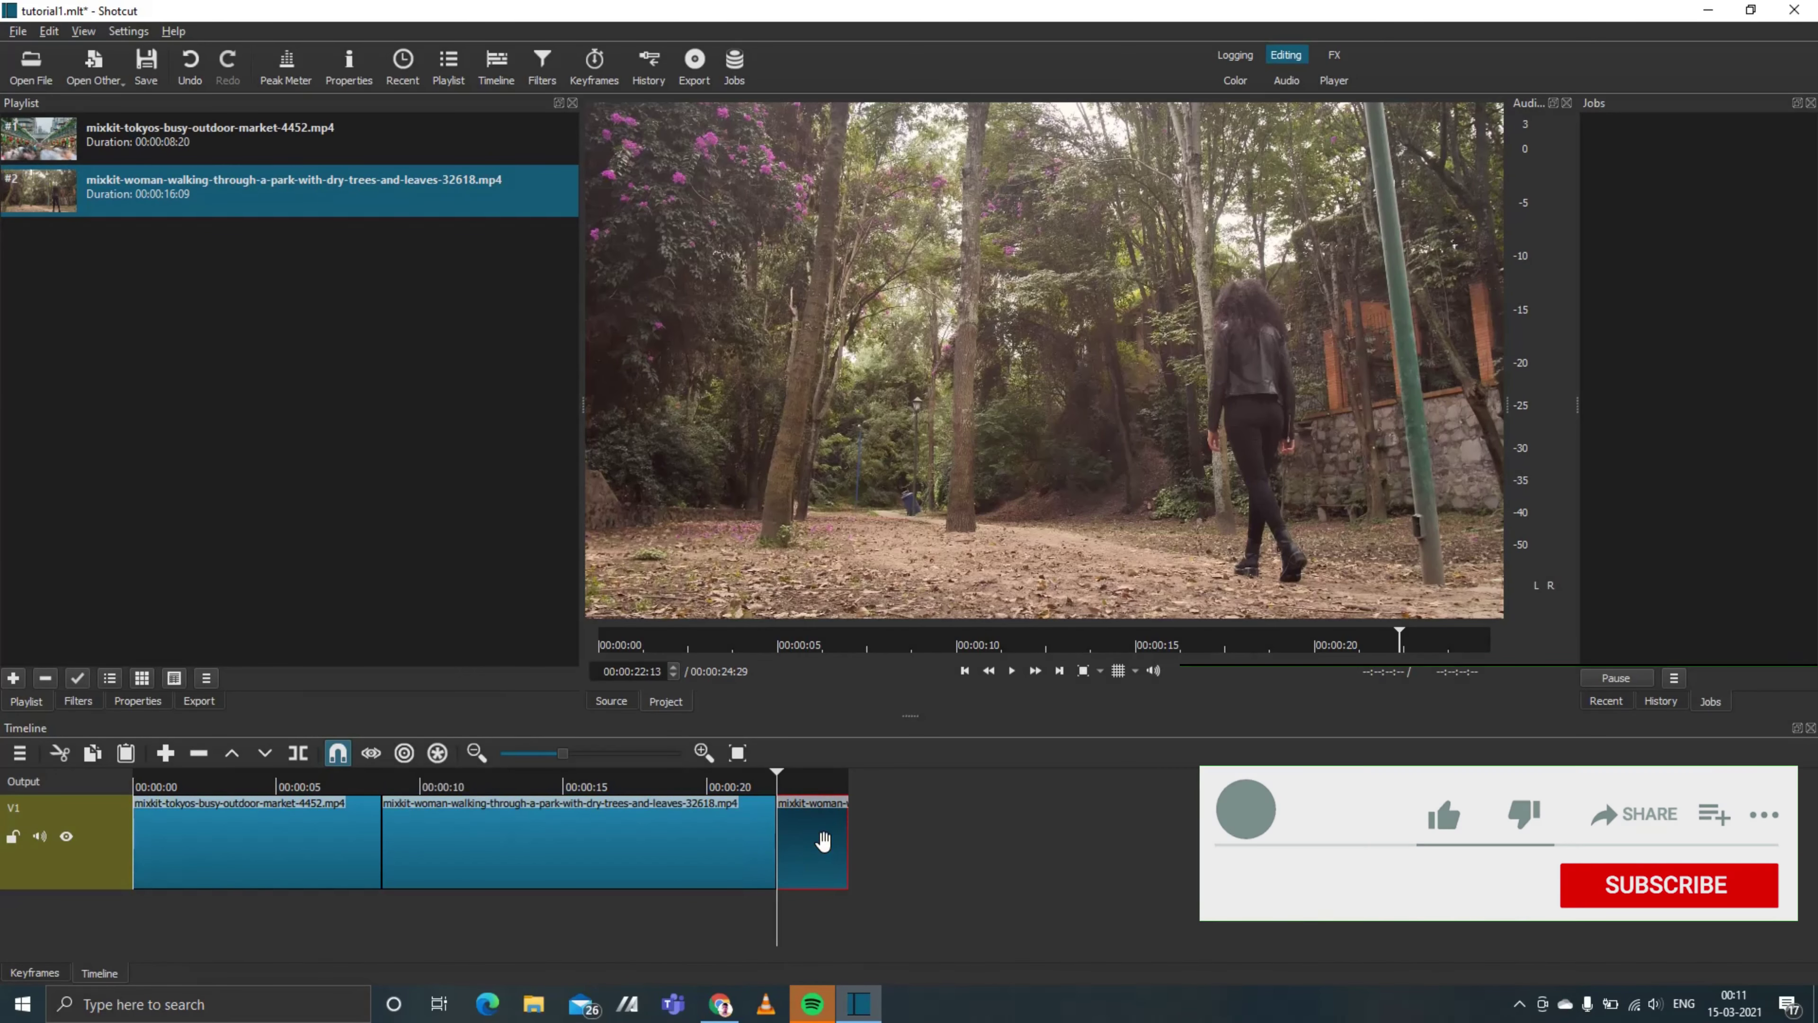
right_click(824, 841)
Step: Remove the leftover end piece, then scrub and check the market and park clips
click(891, 853)
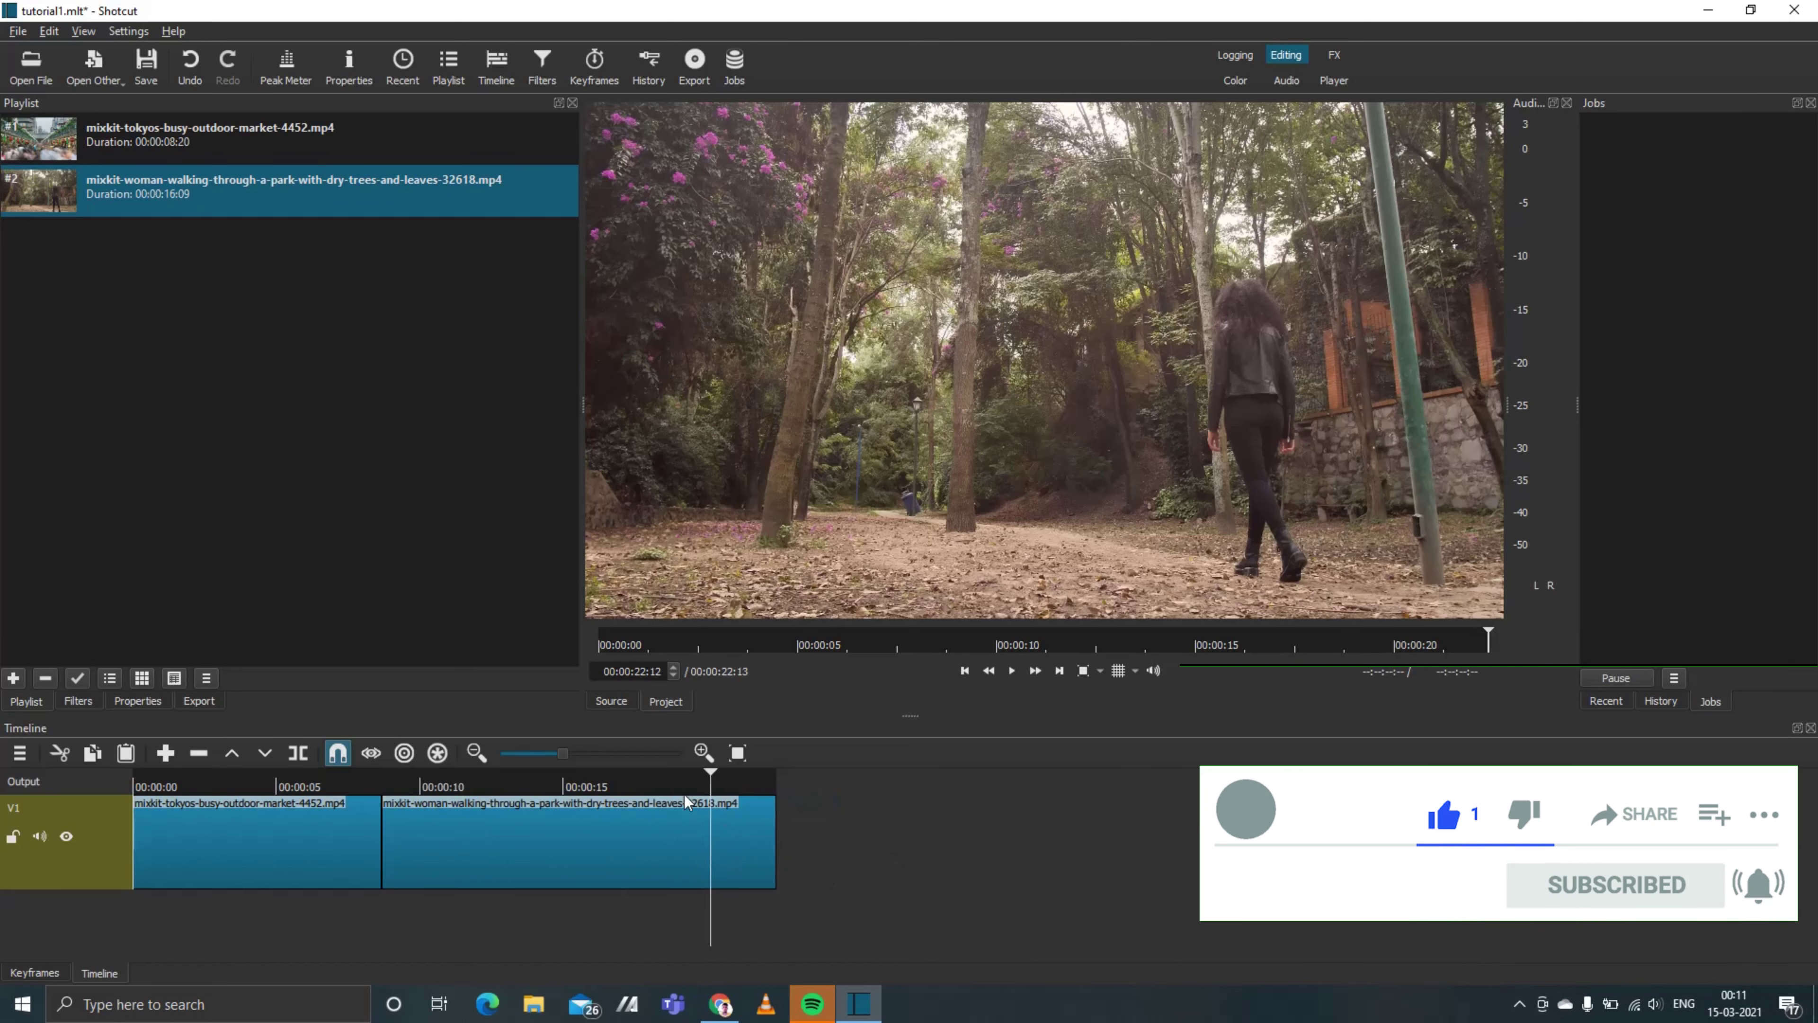
mouse_move(778, 774)
mouse_down()
mouse_move(531, 845)
mouse_move(779, 834)
mouse_up()
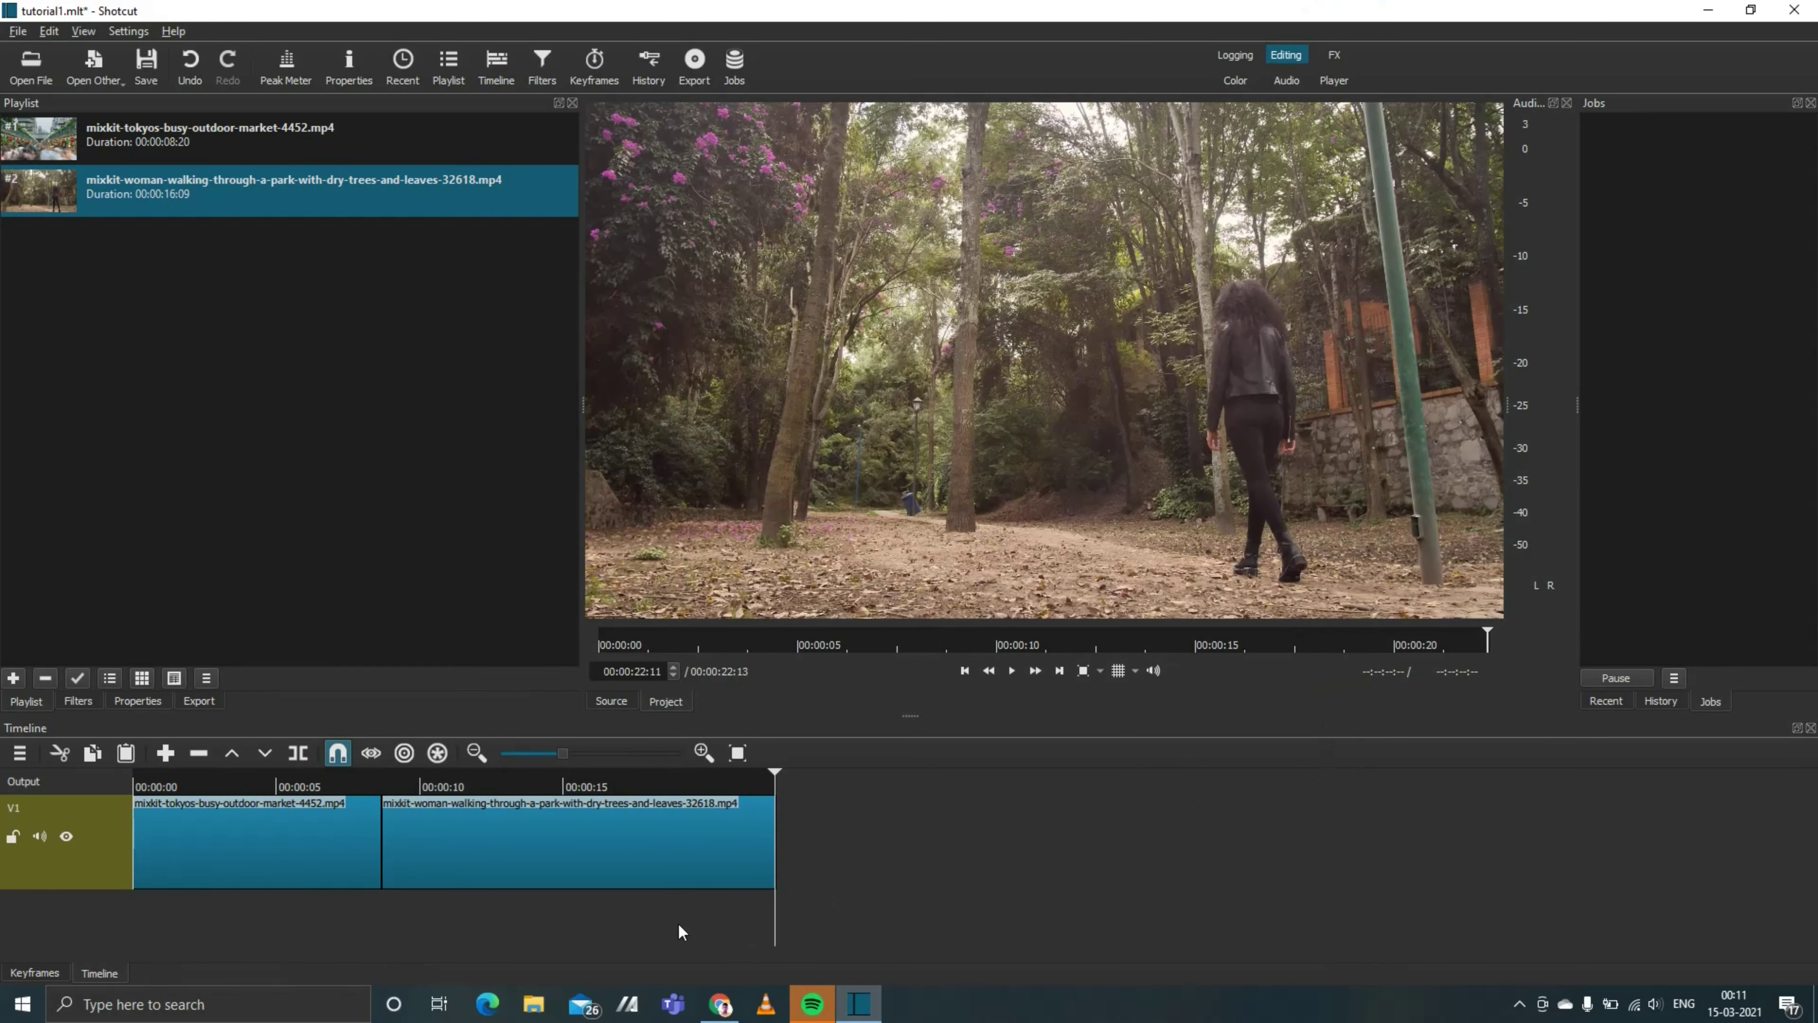
click(310, 867)
click(601, 852)
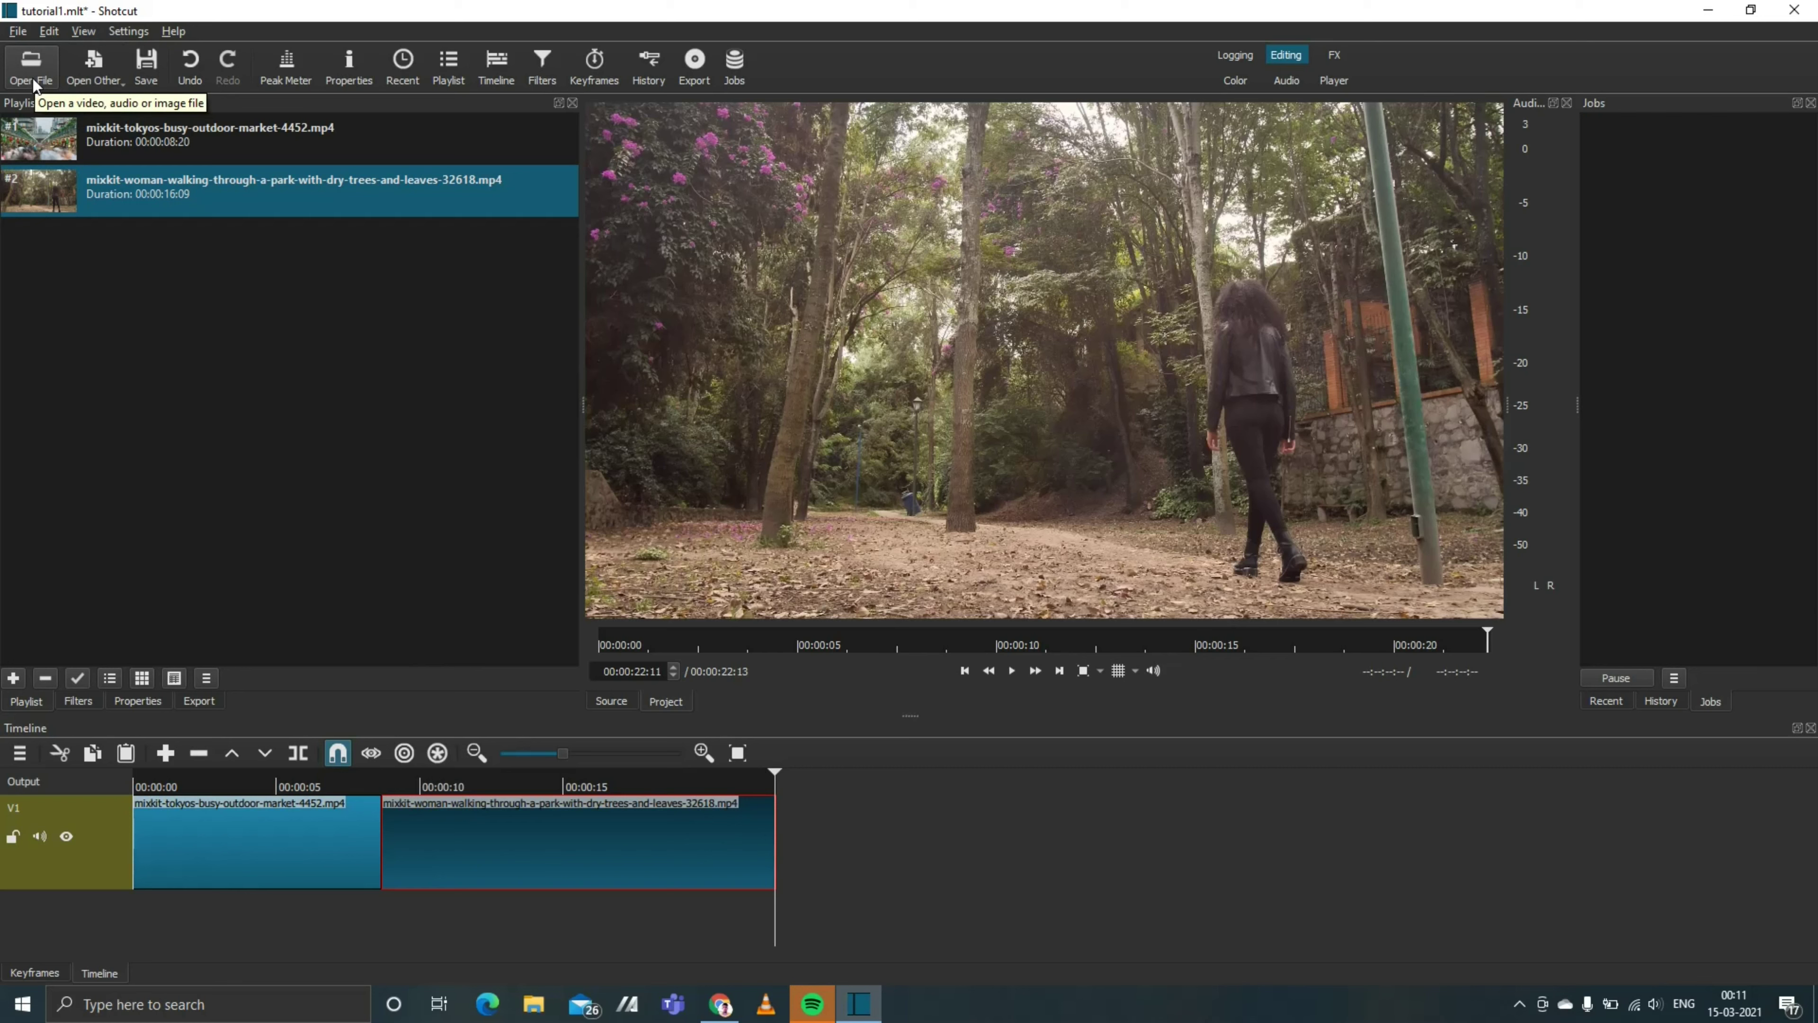
Step: Dismiss the Open File picker and Open Other list, then save tutorial1.mlt
click(32, 71)
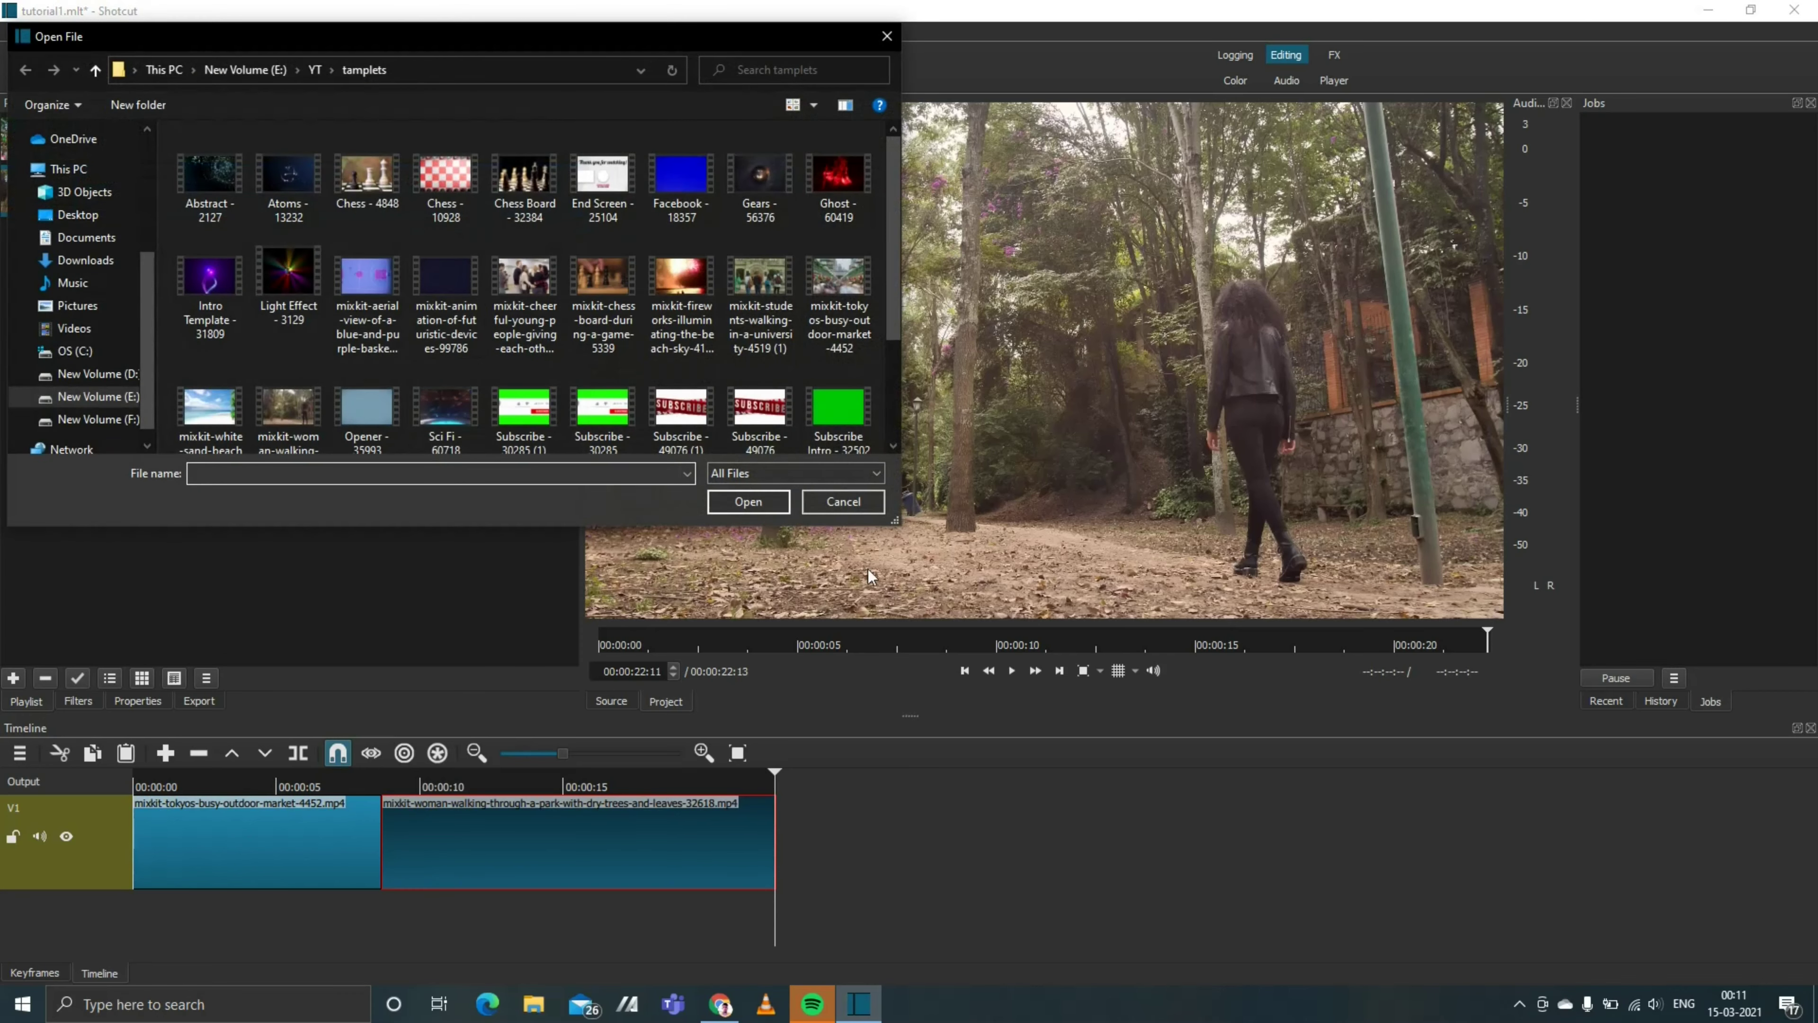
click(886, 36)
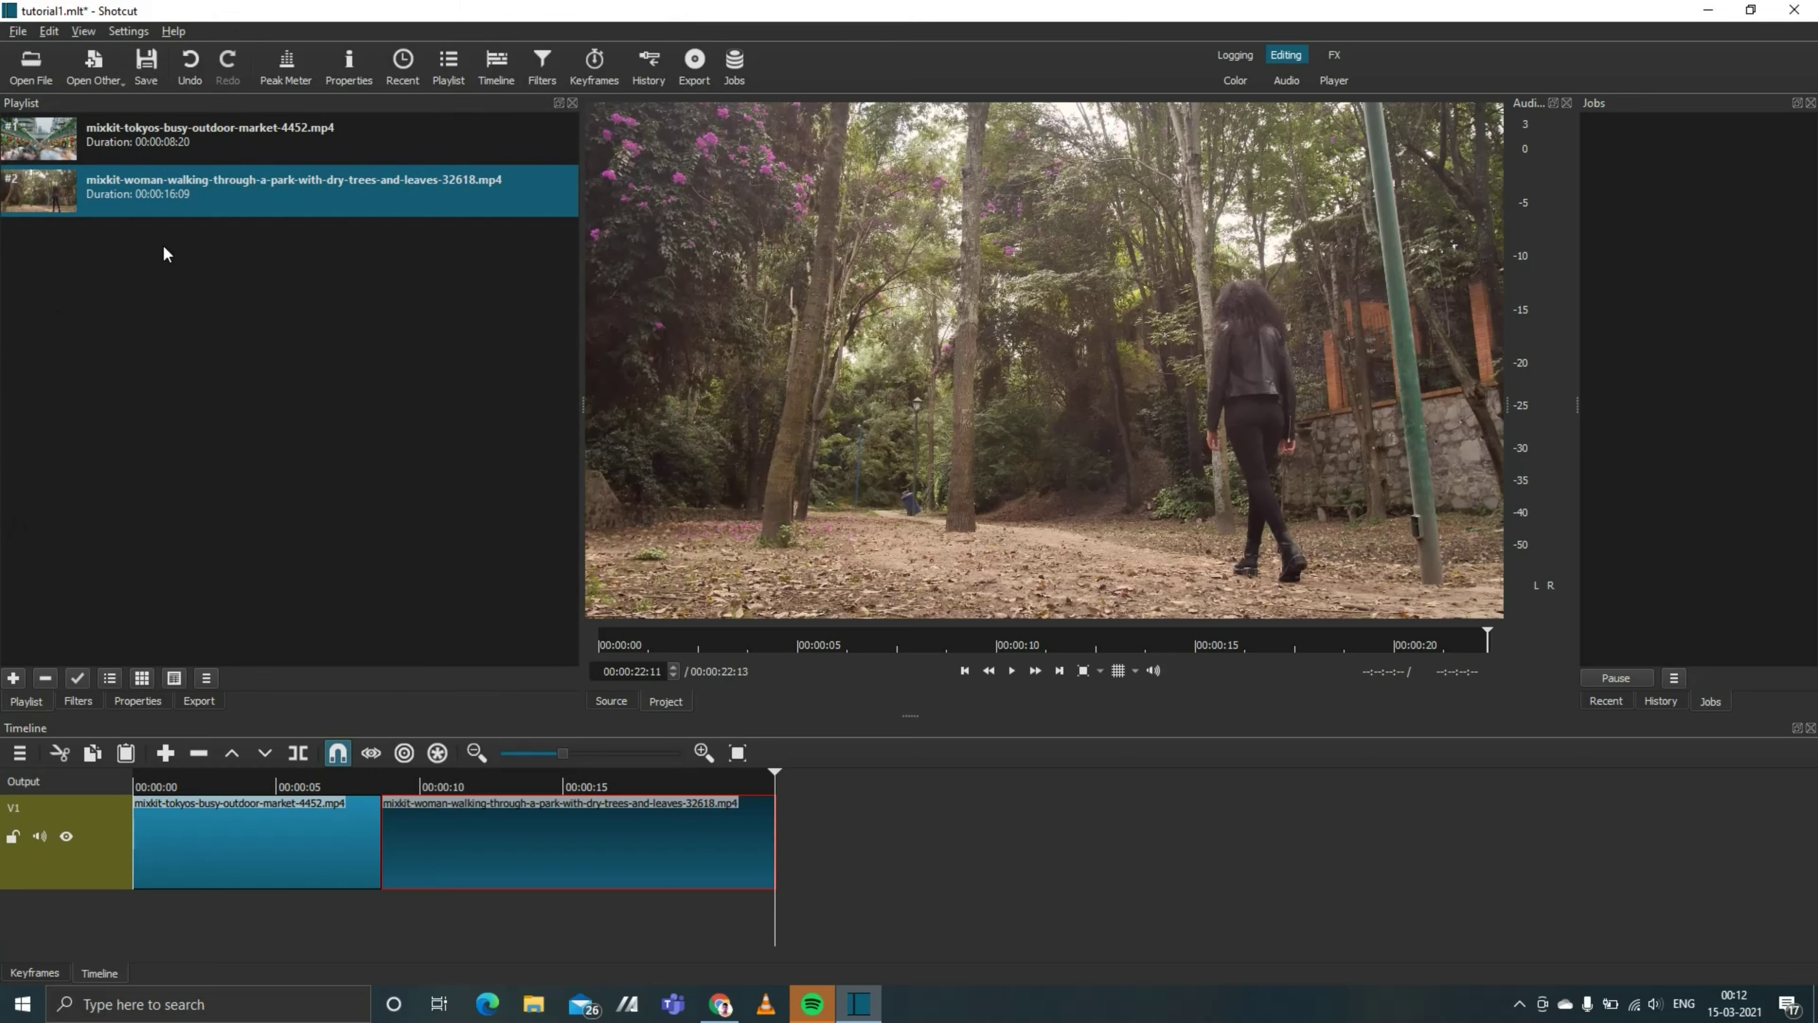
click(92, 71)
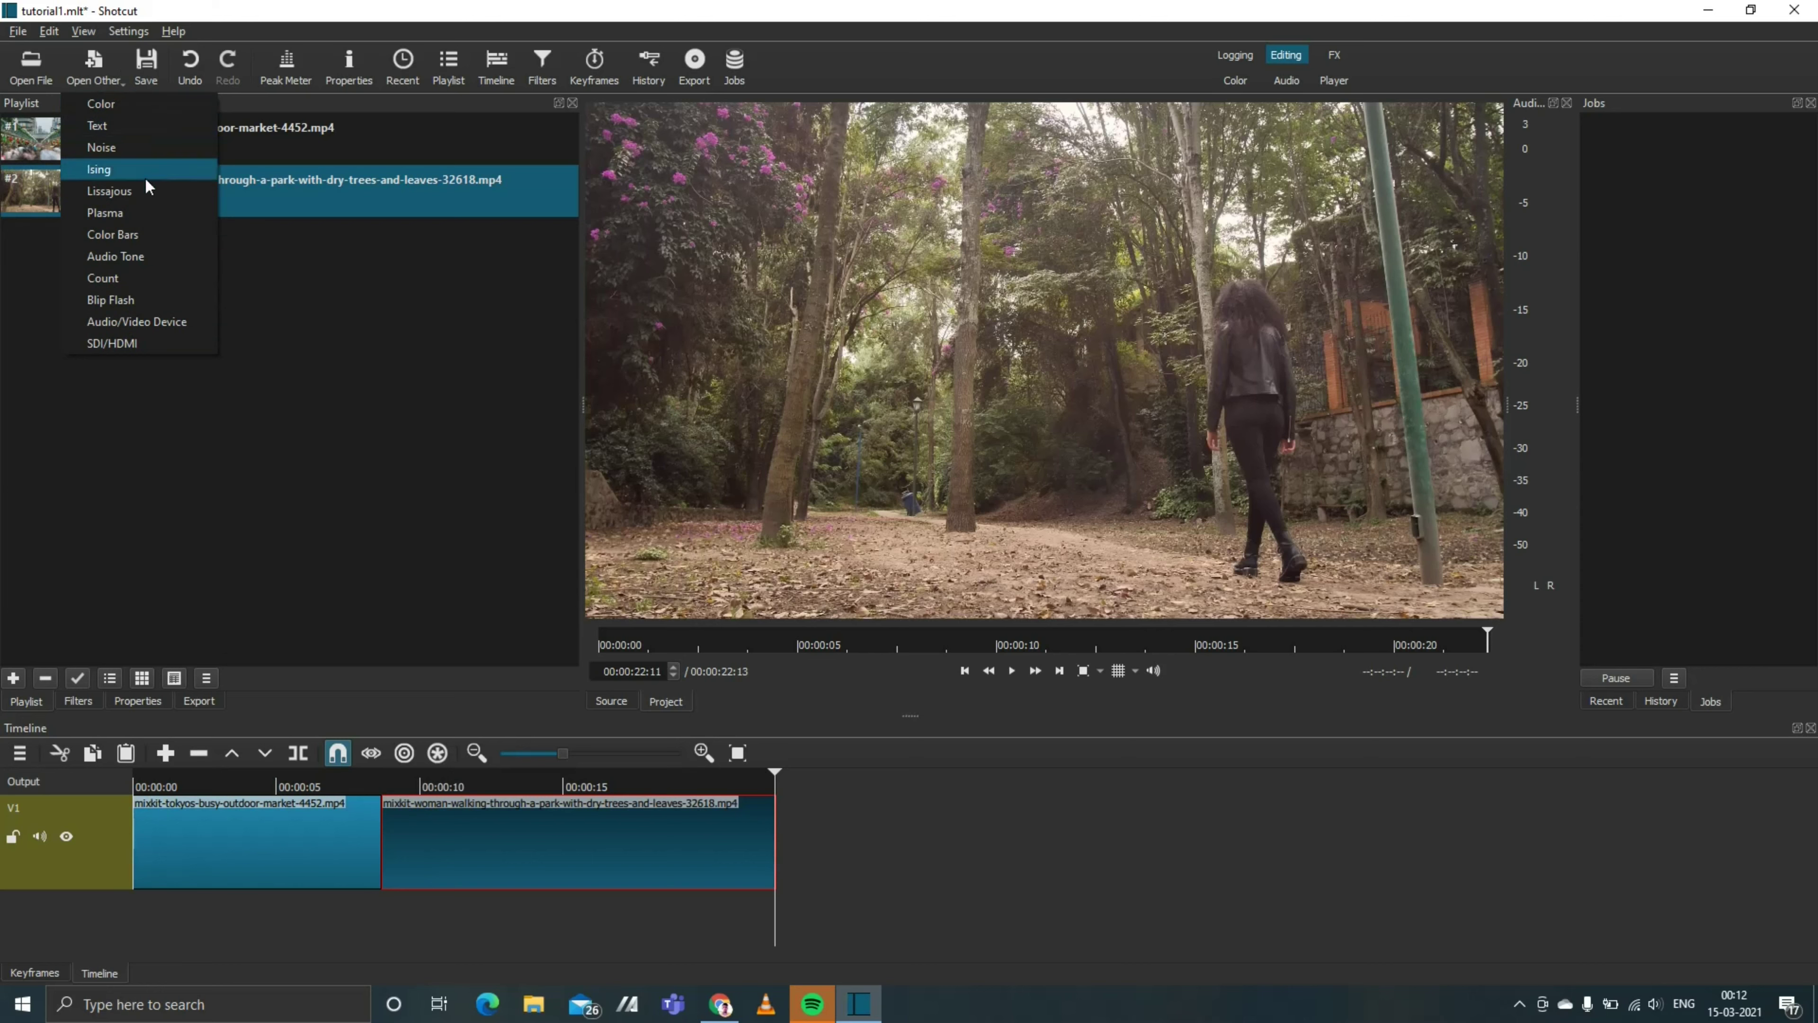
click(292, 310)
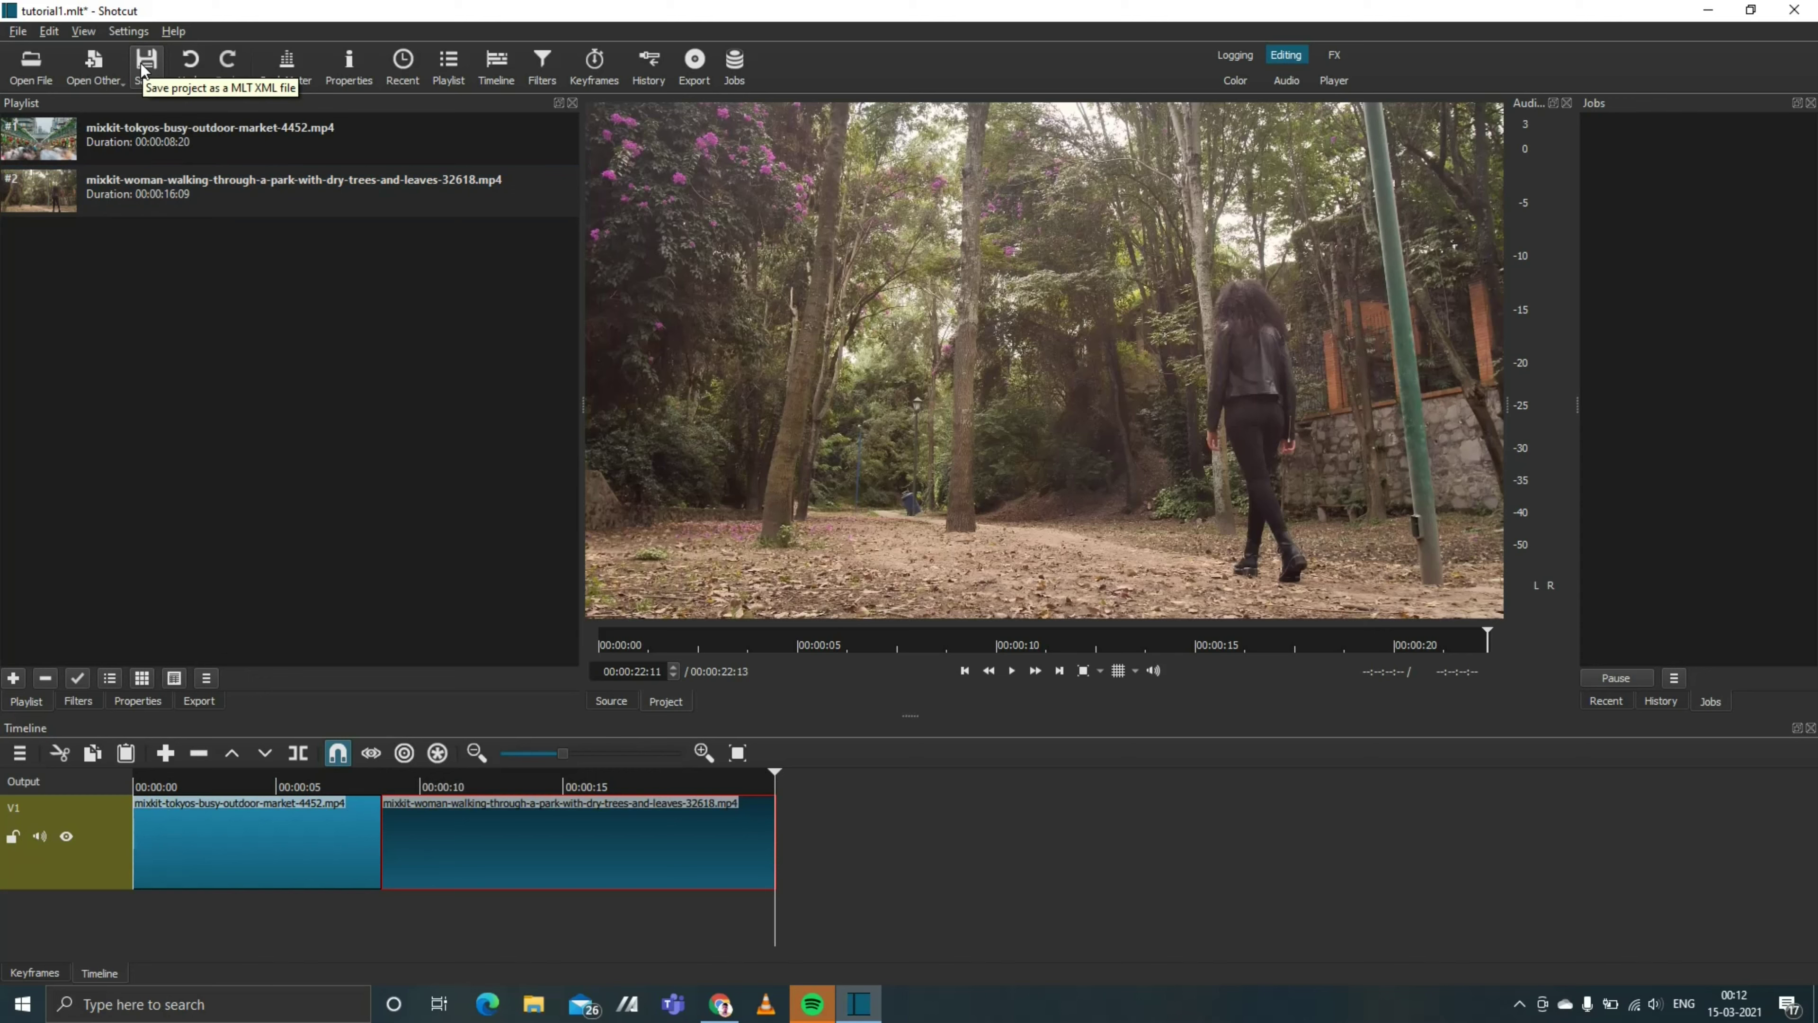
click(146, 71)
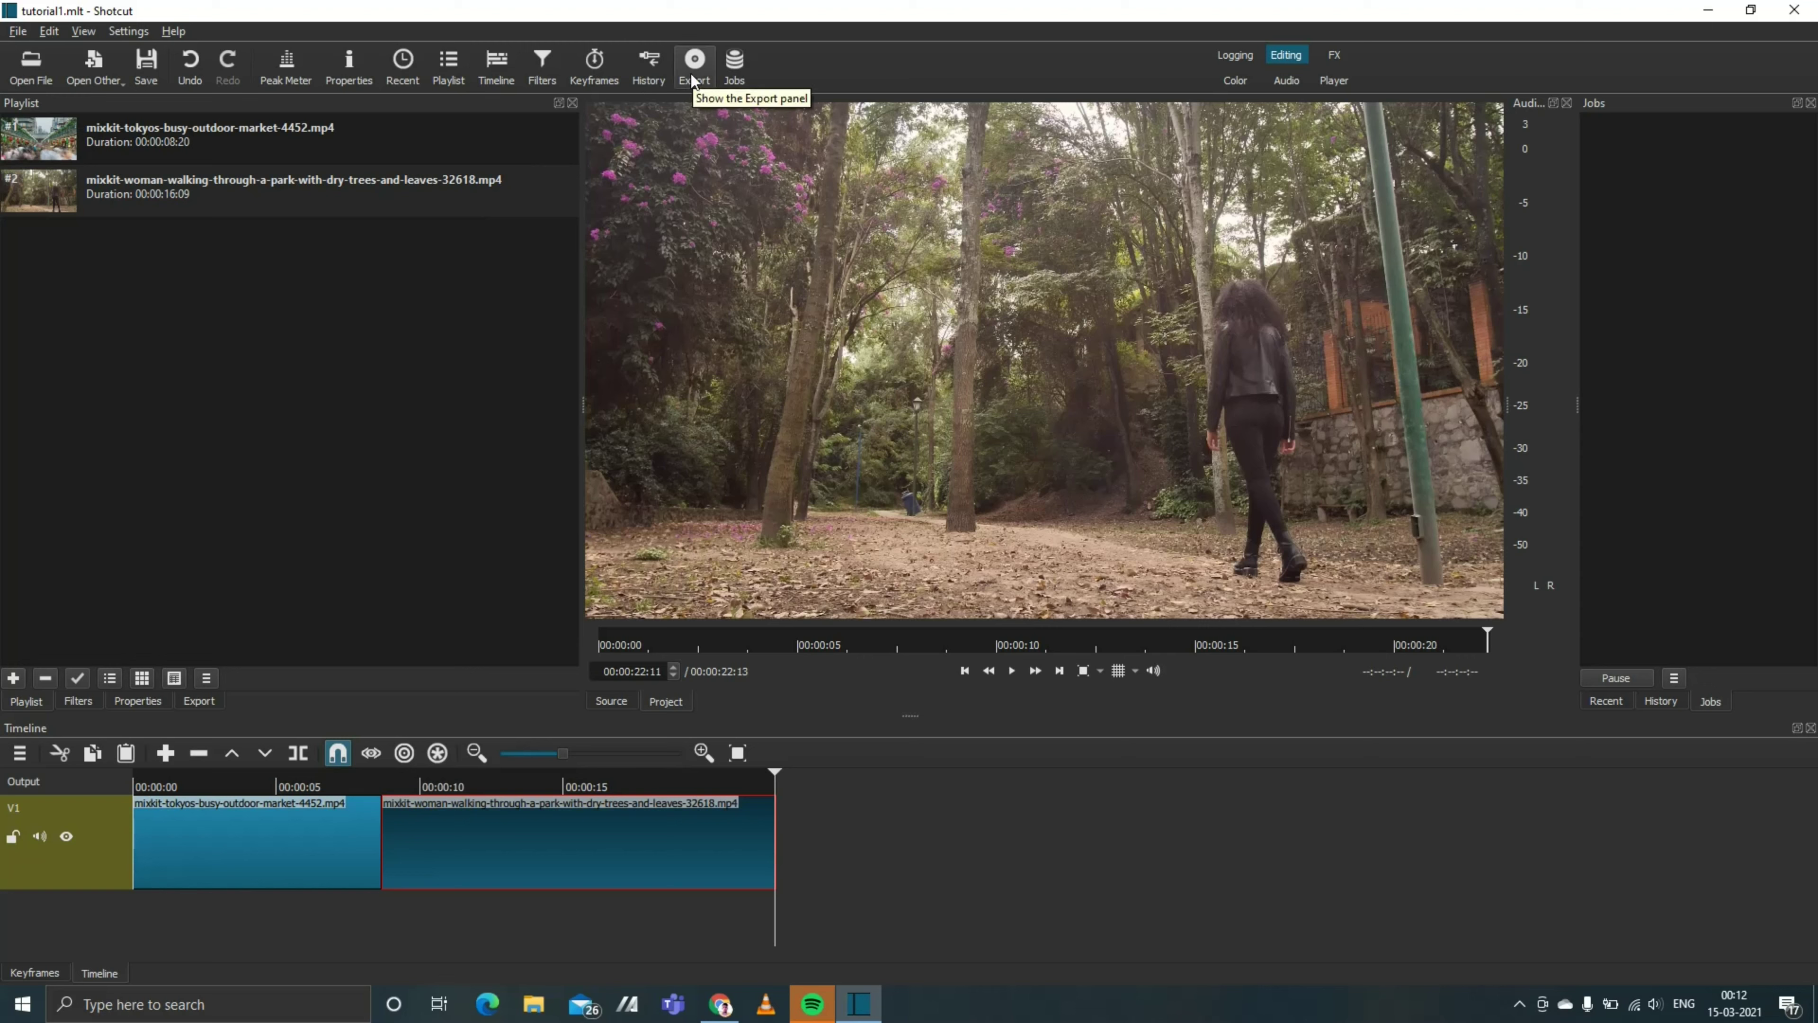
Step: Give the market clip a 01:25 fade-in and the park clip an end fade-out, then preview
click(217, 868)
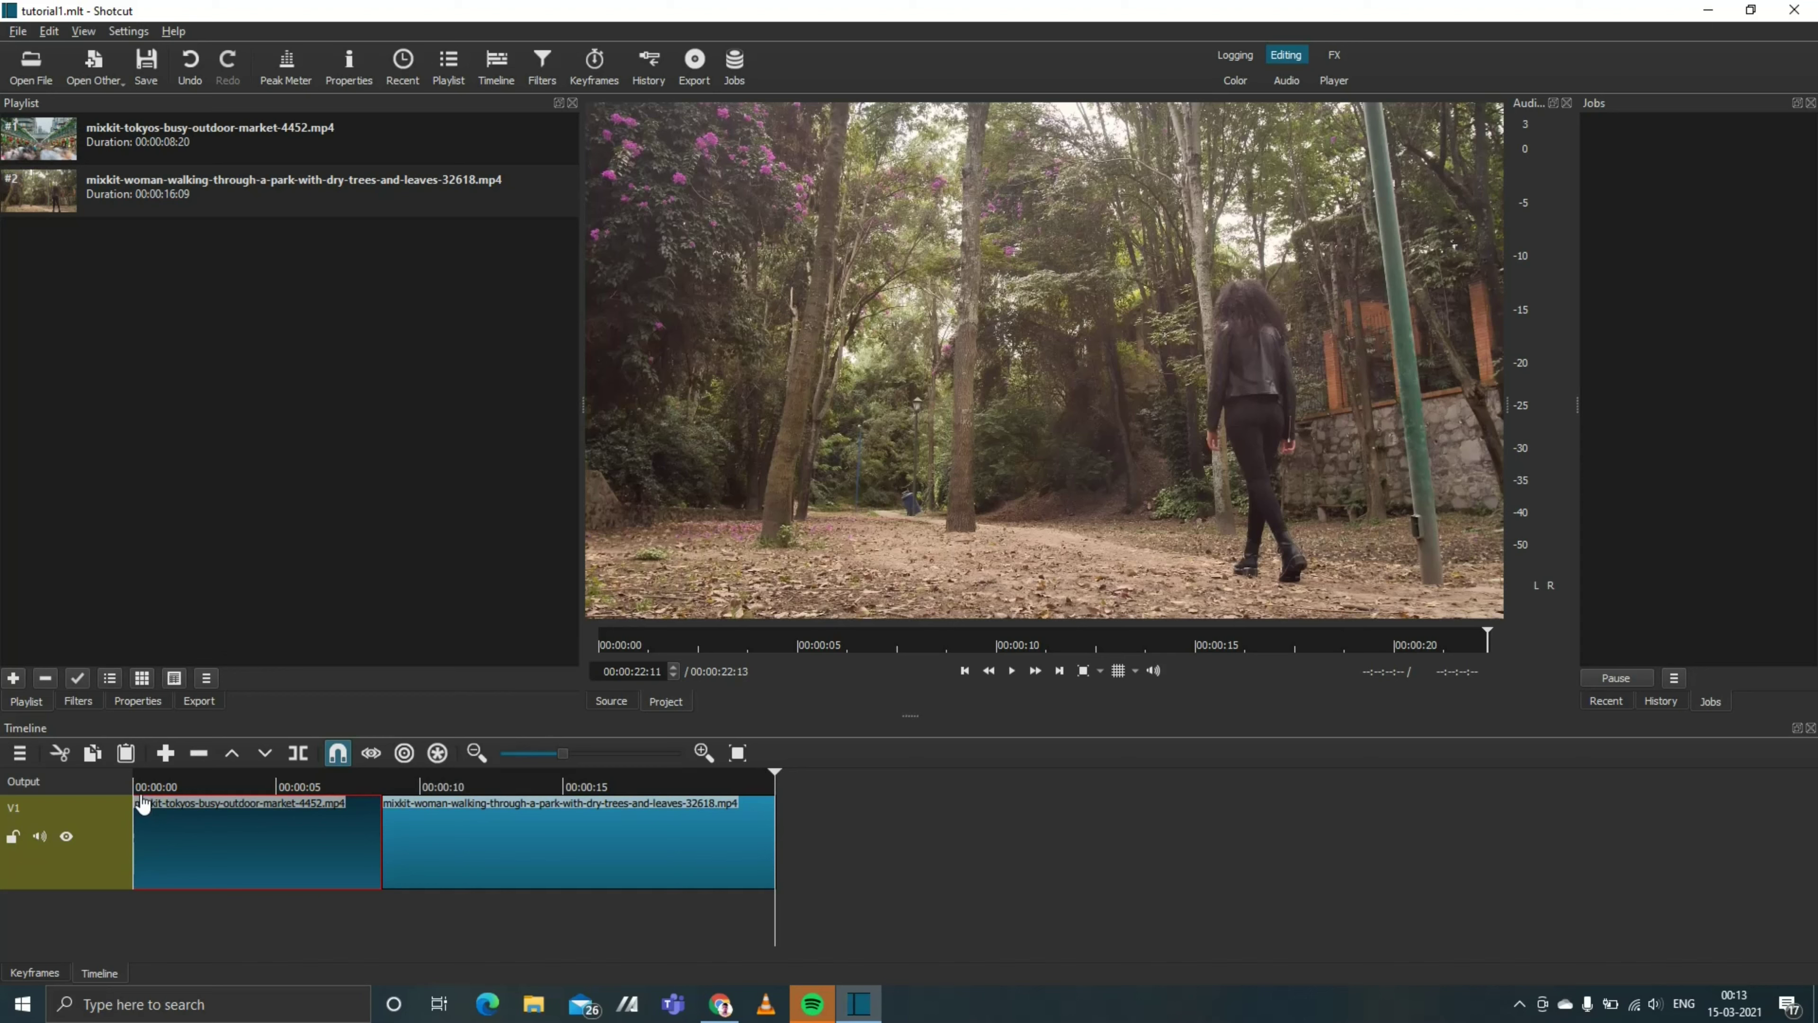
mouse_move(144, 805)
drag(150, 813, 213, 820)
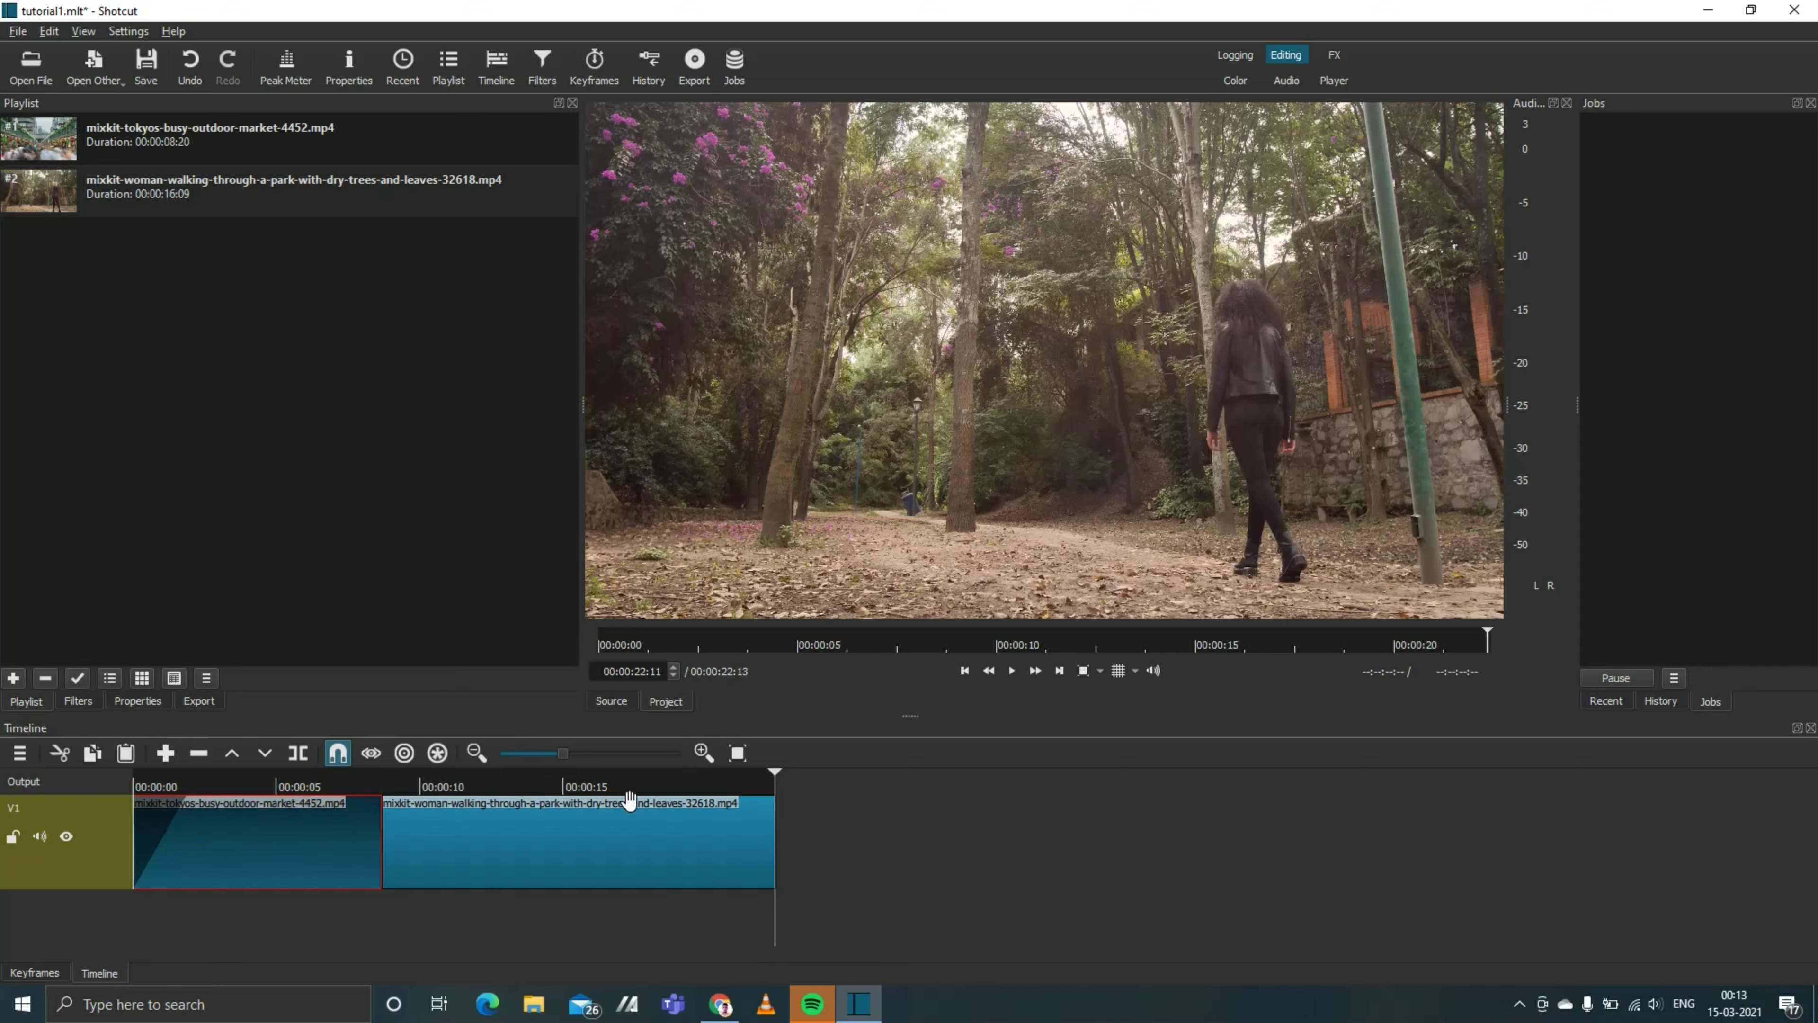
drag(776, 771, 49, 800)
click(1011, 671)
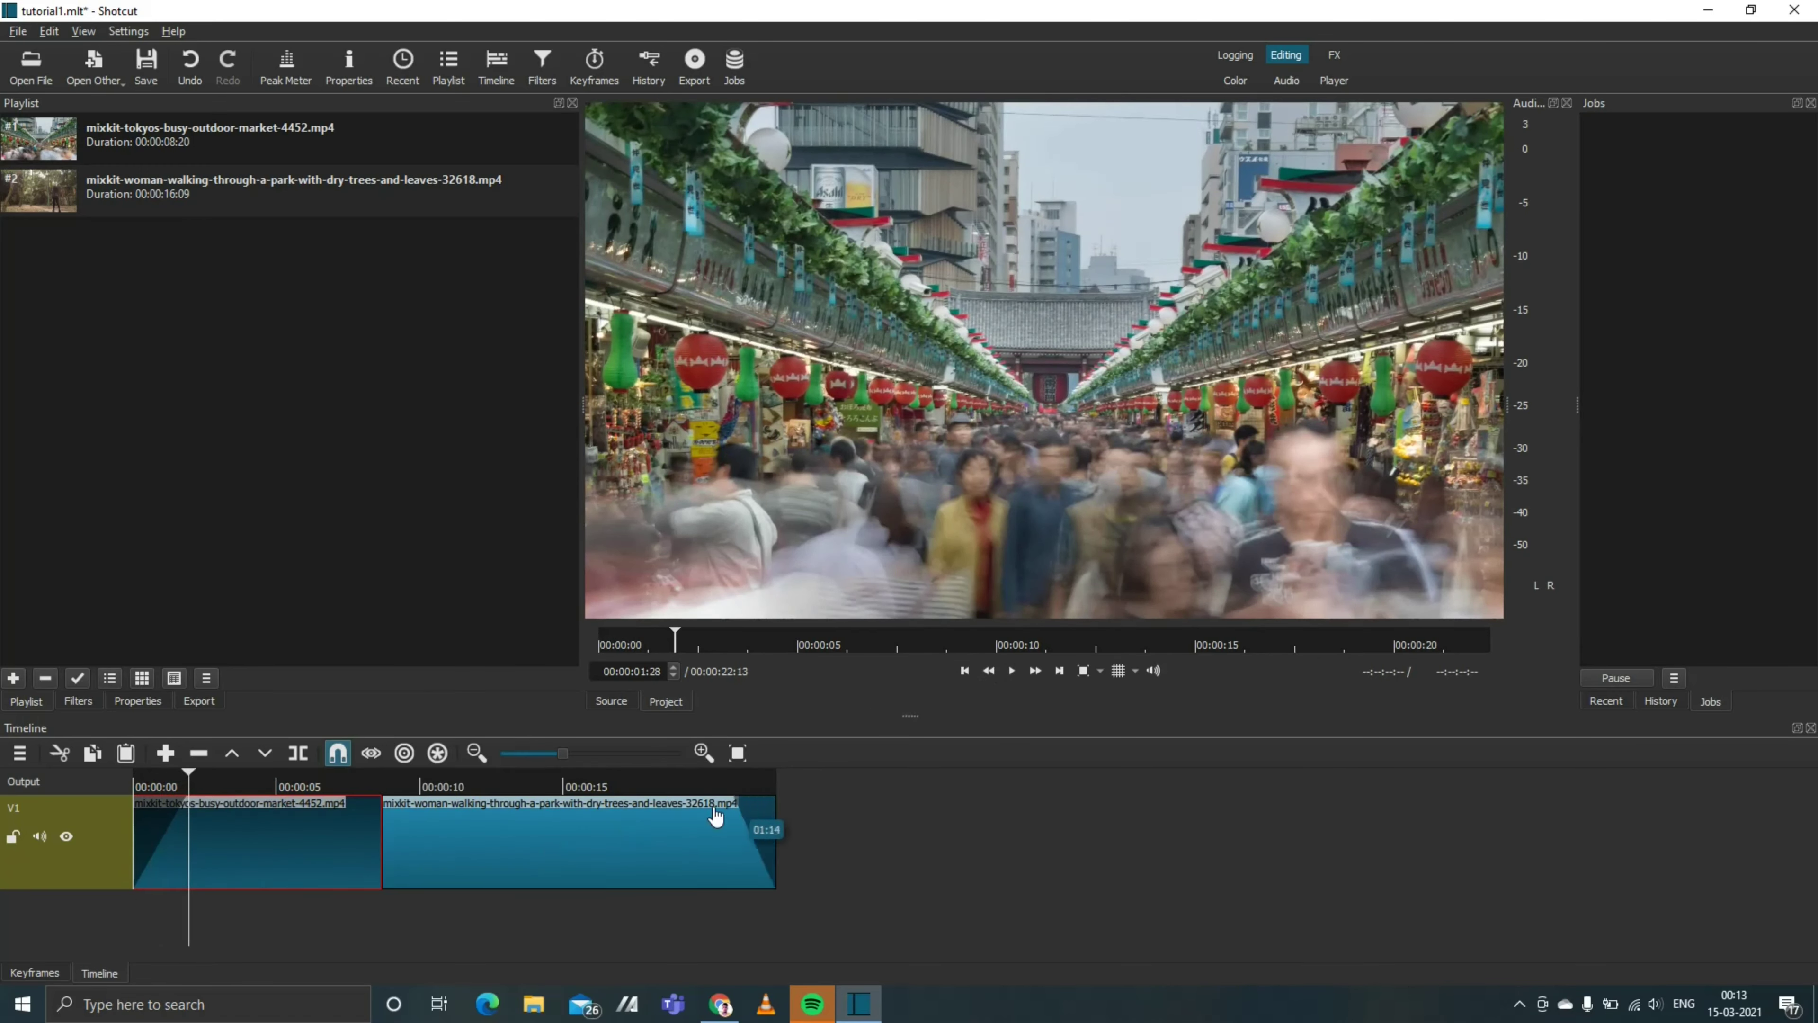
drag(768, 801, 709, 801)
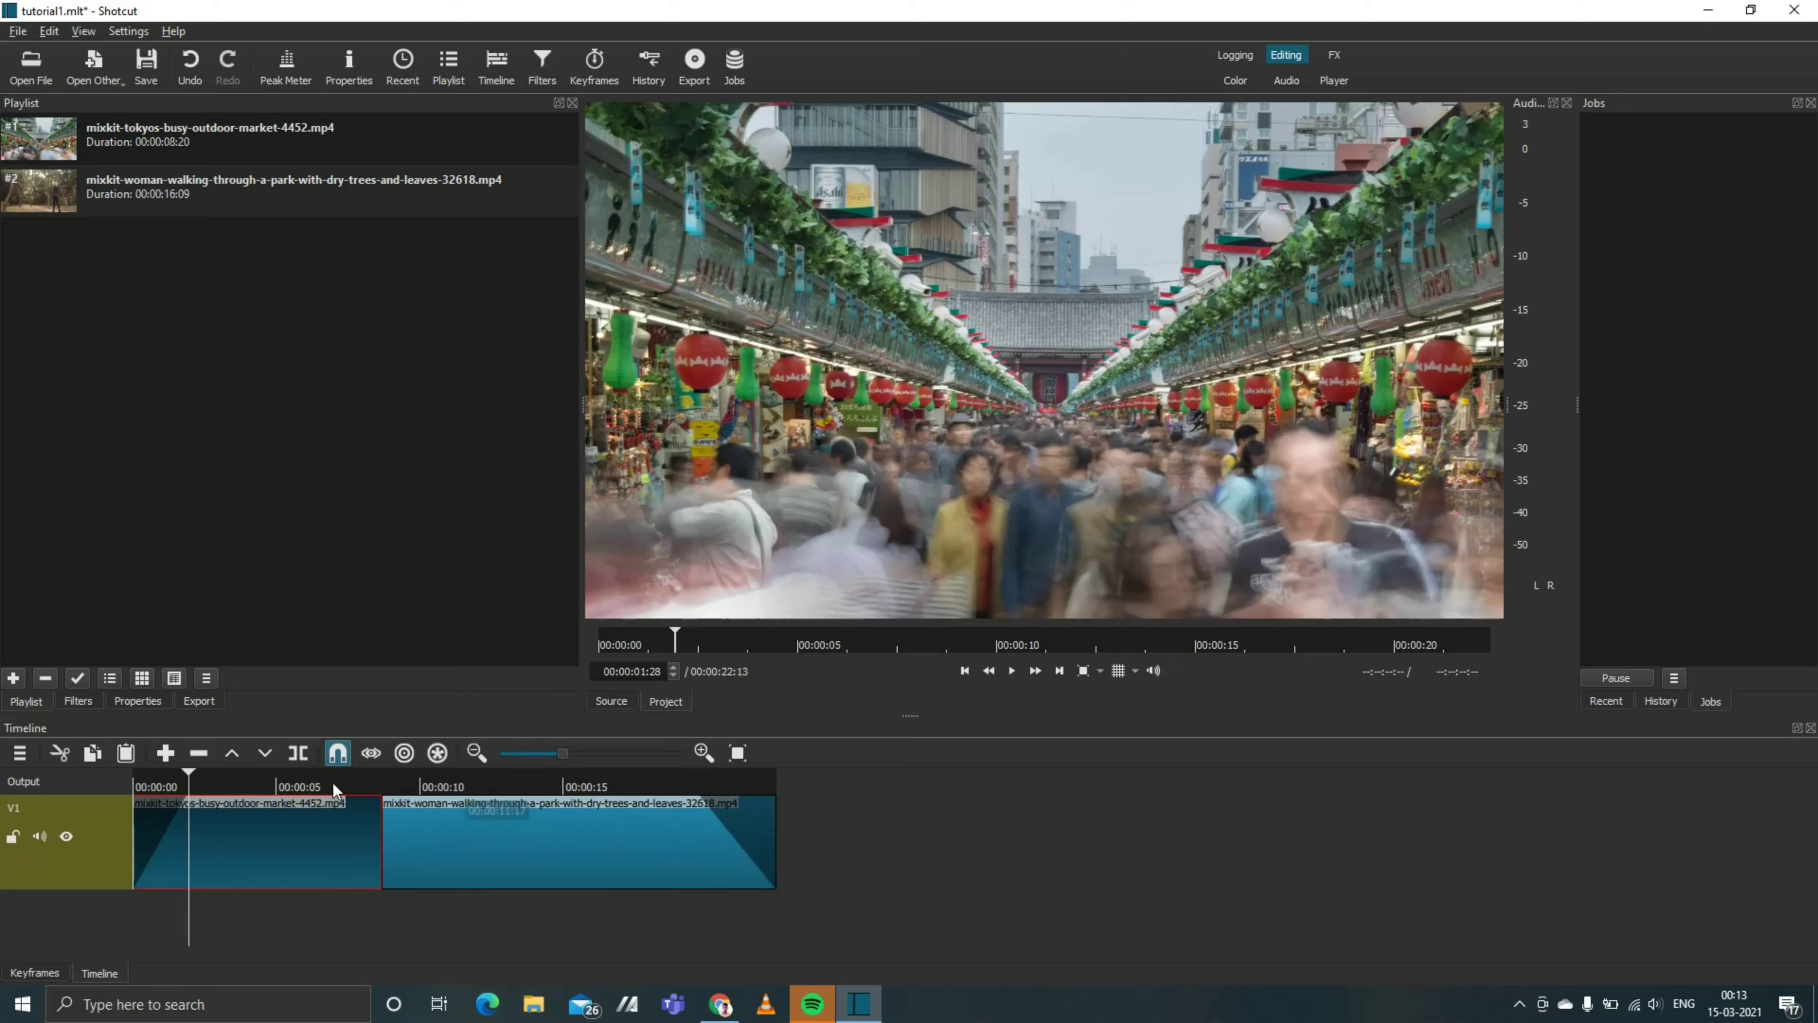
click(1011, 670)
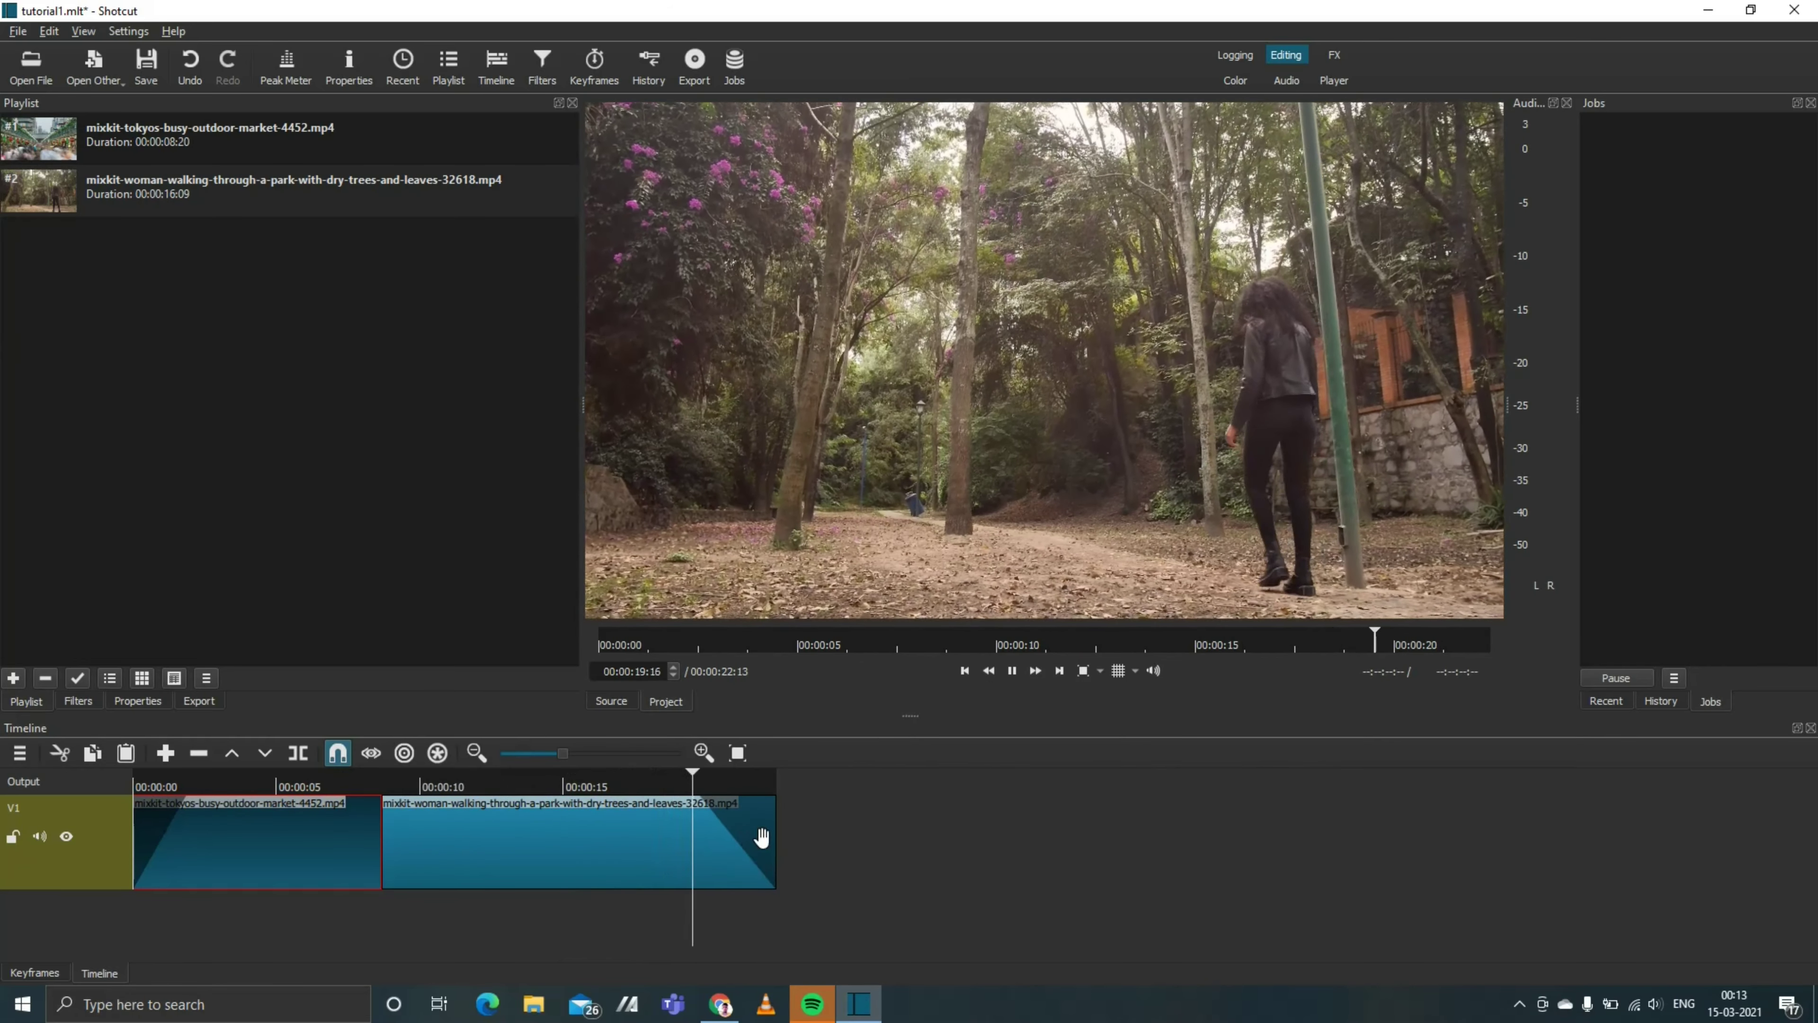
click(1011, 671)
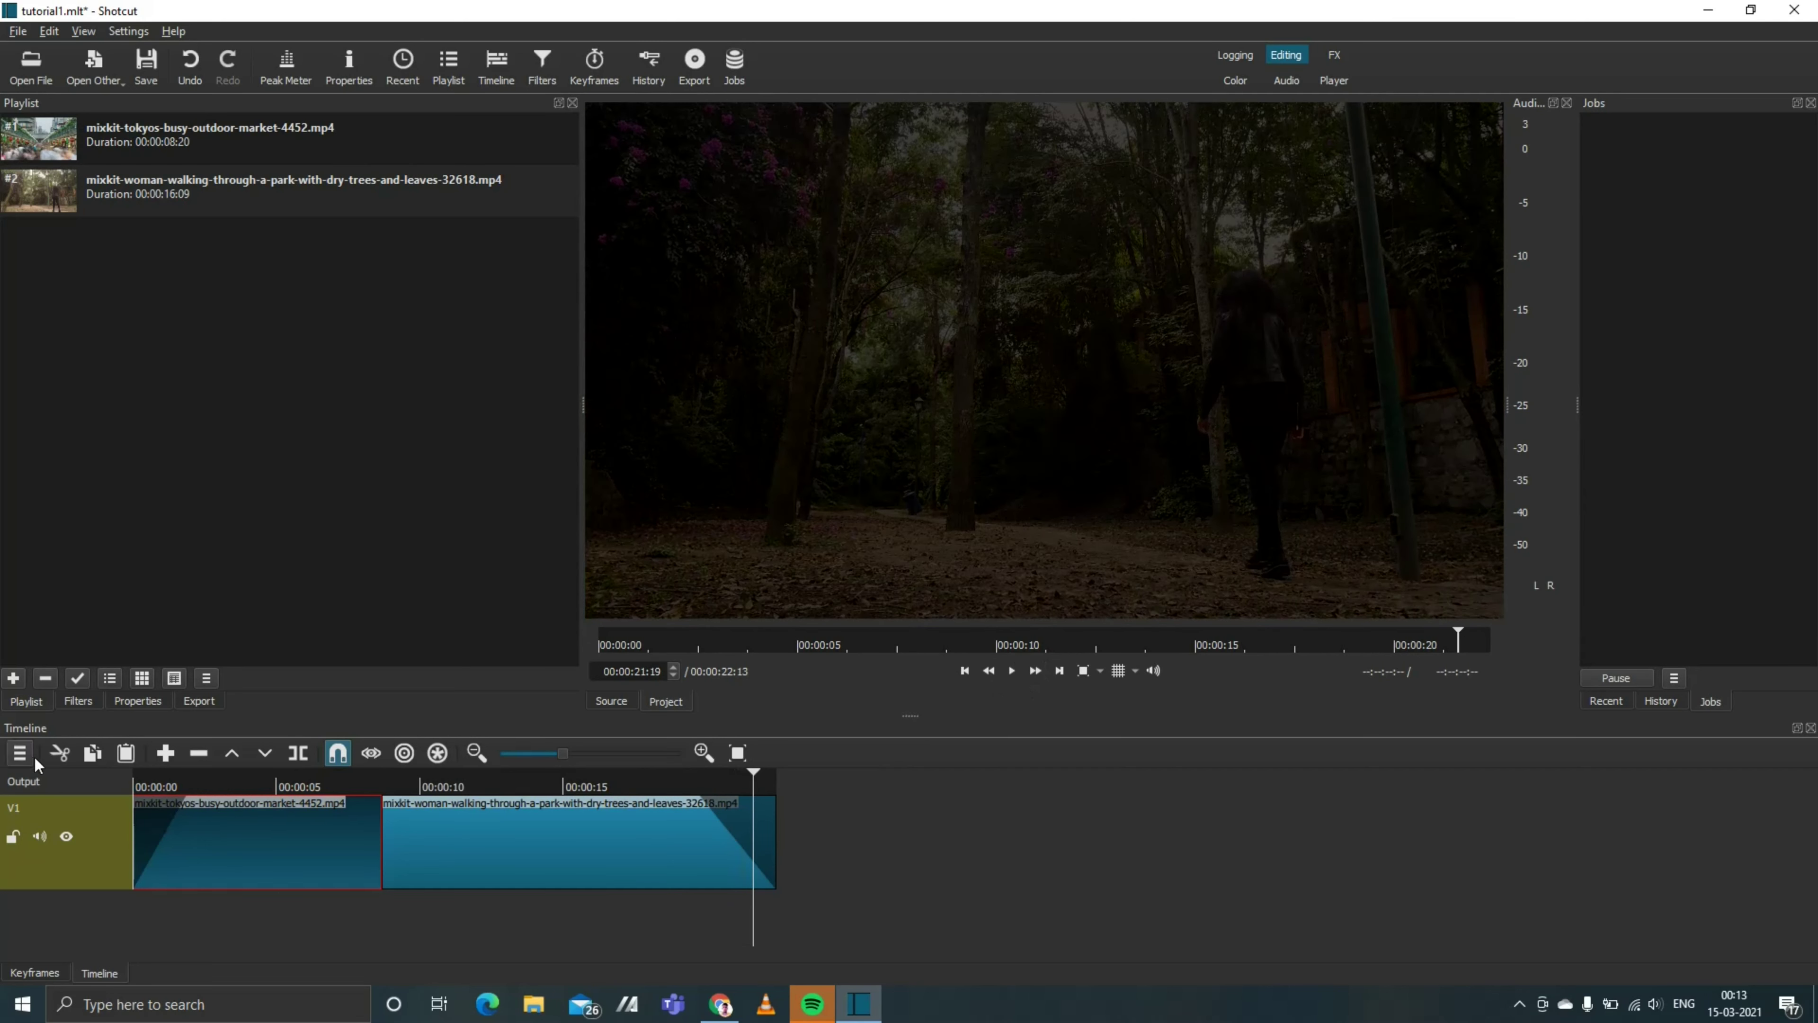
click(22, 759)
mouse_move(69, 777)
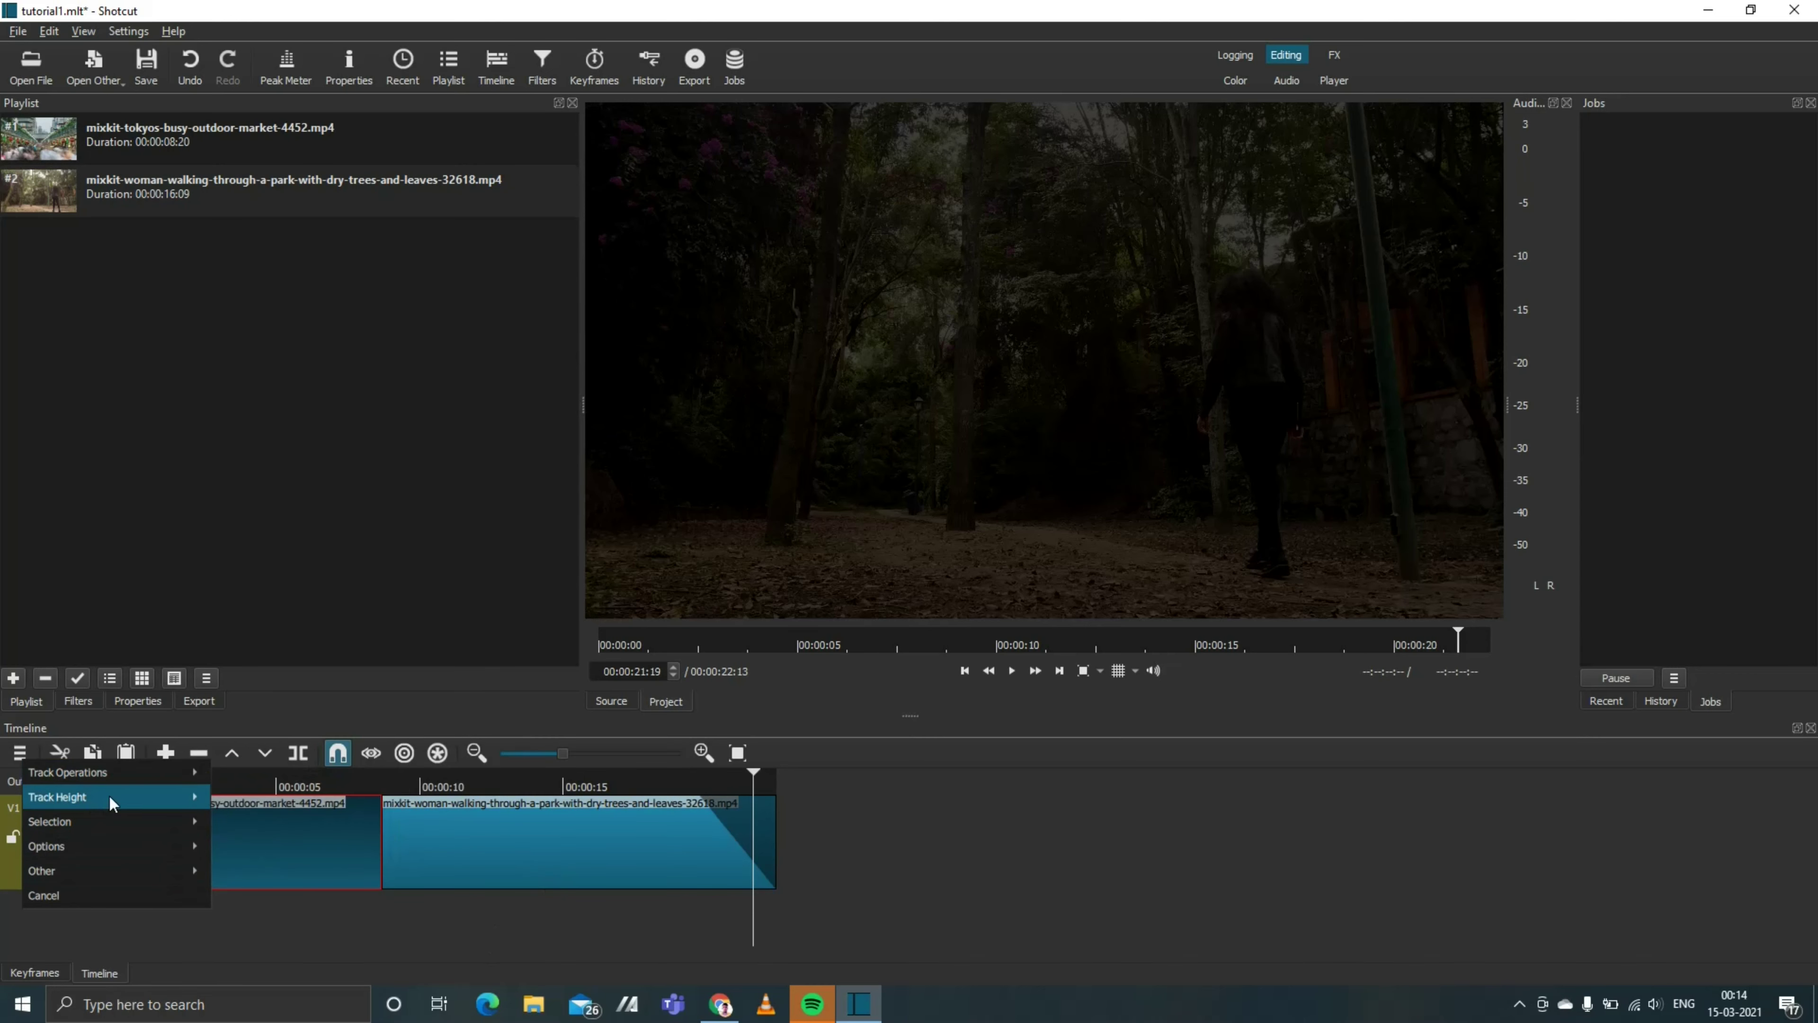
mouse_move(115, 802)
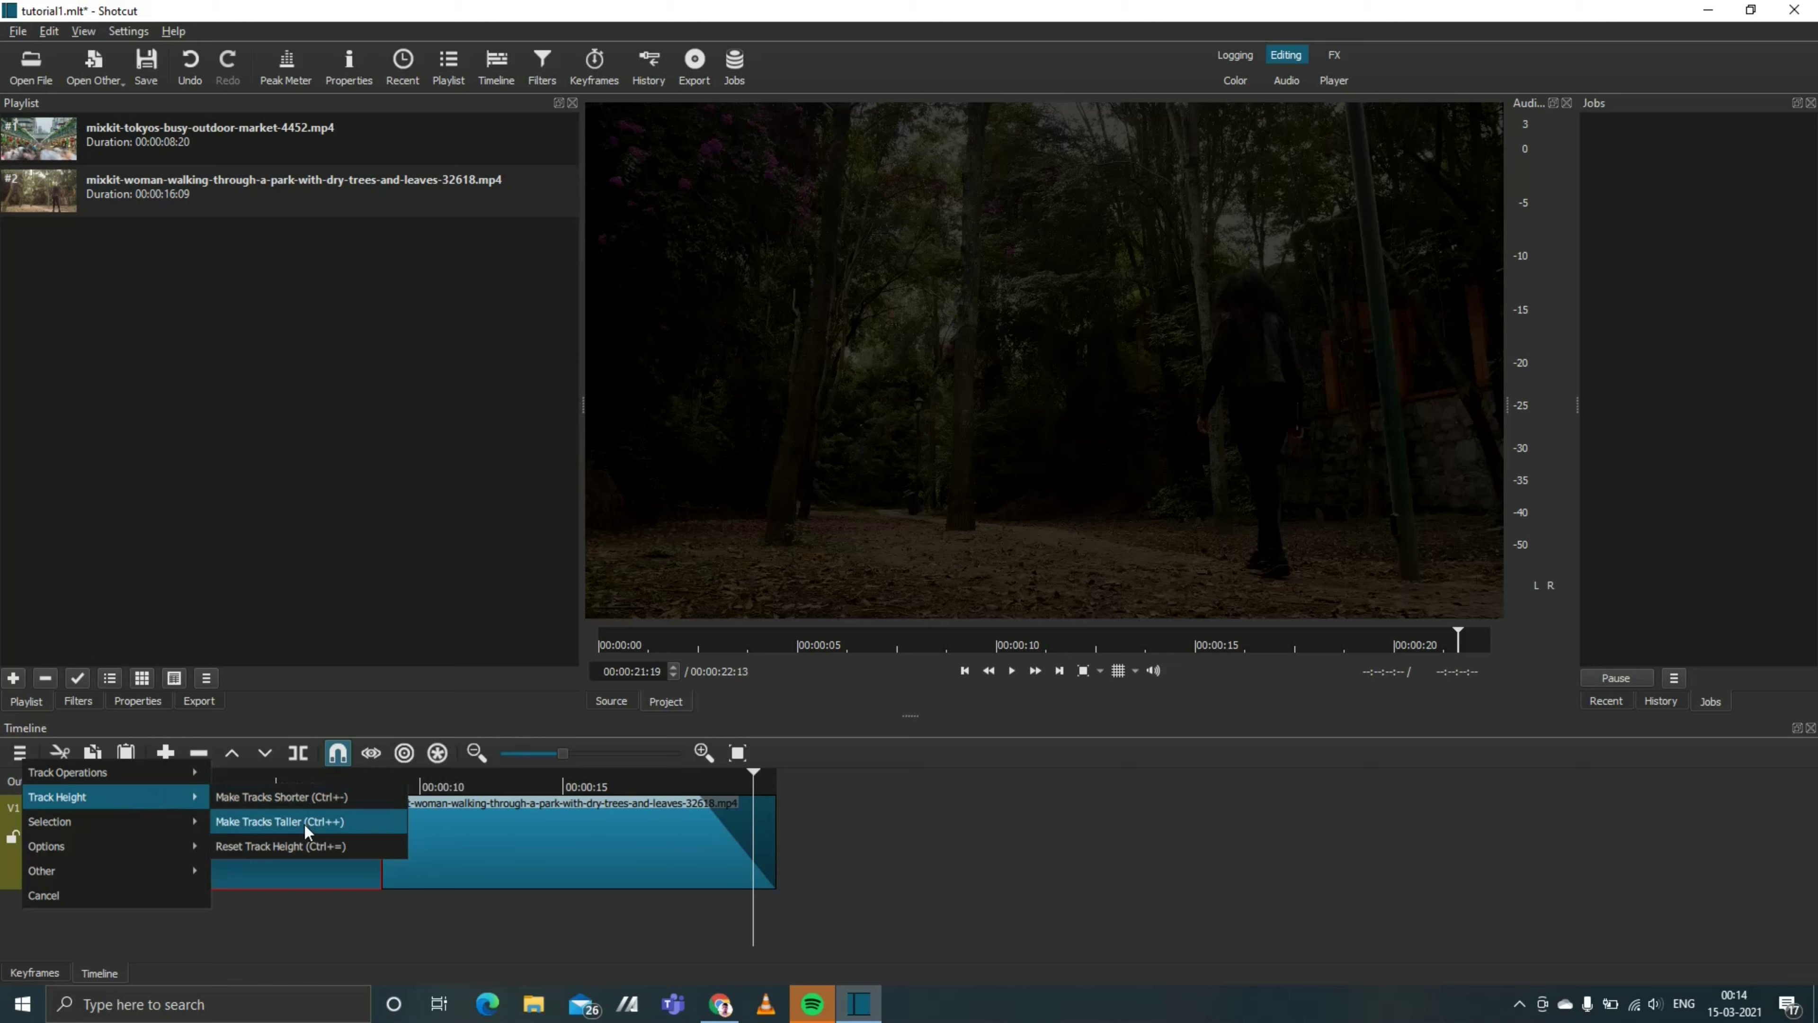
mouse_move(195, 822)
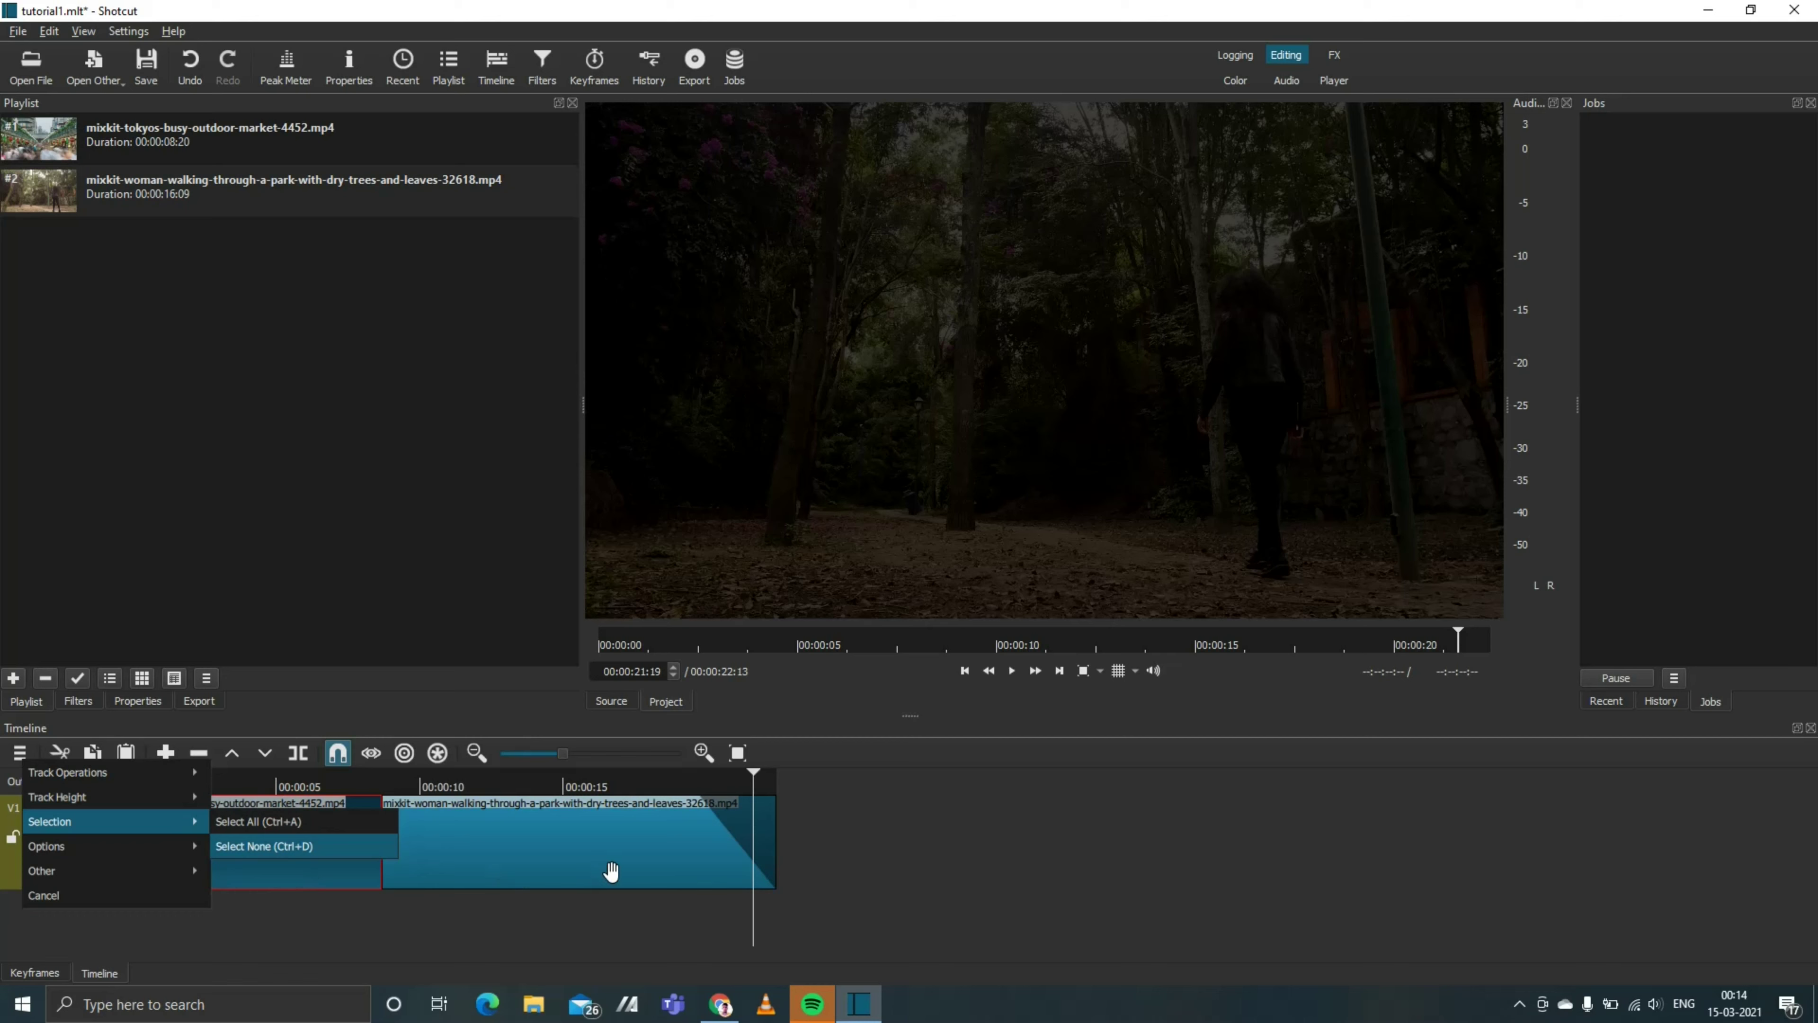
mouse_move(139, 849)
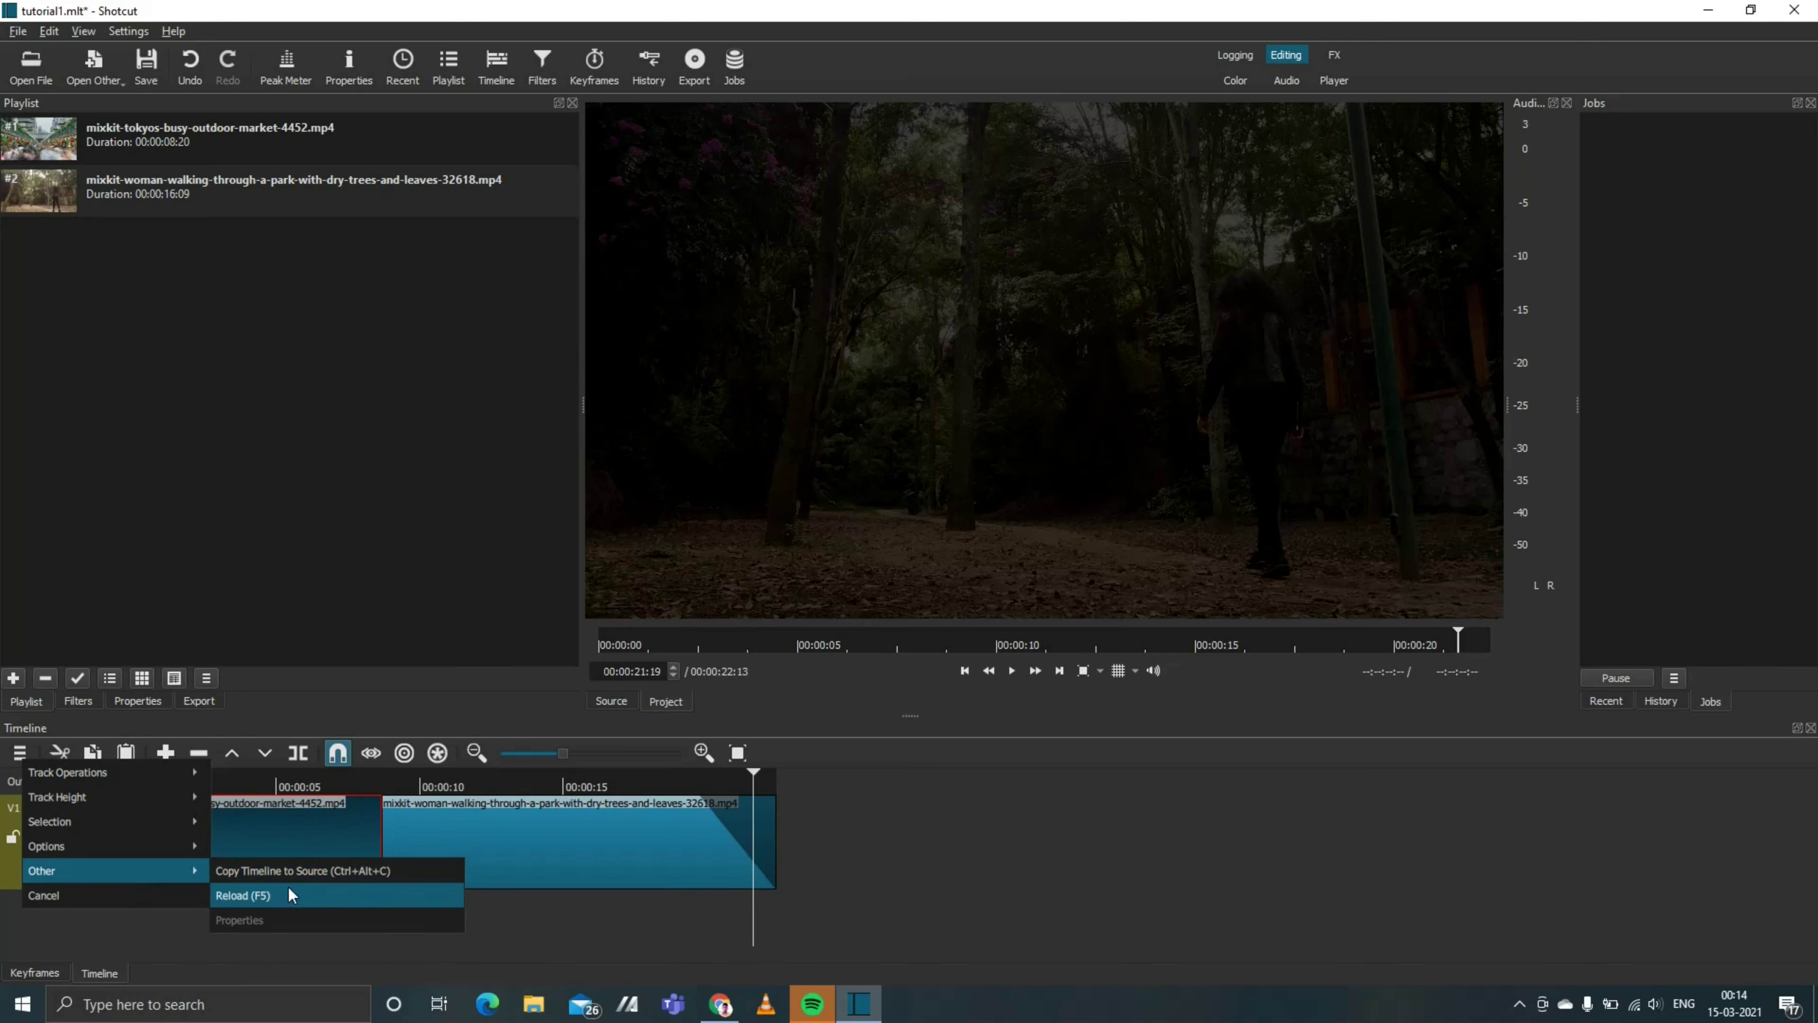
click(156, 895)
click(352, 928)
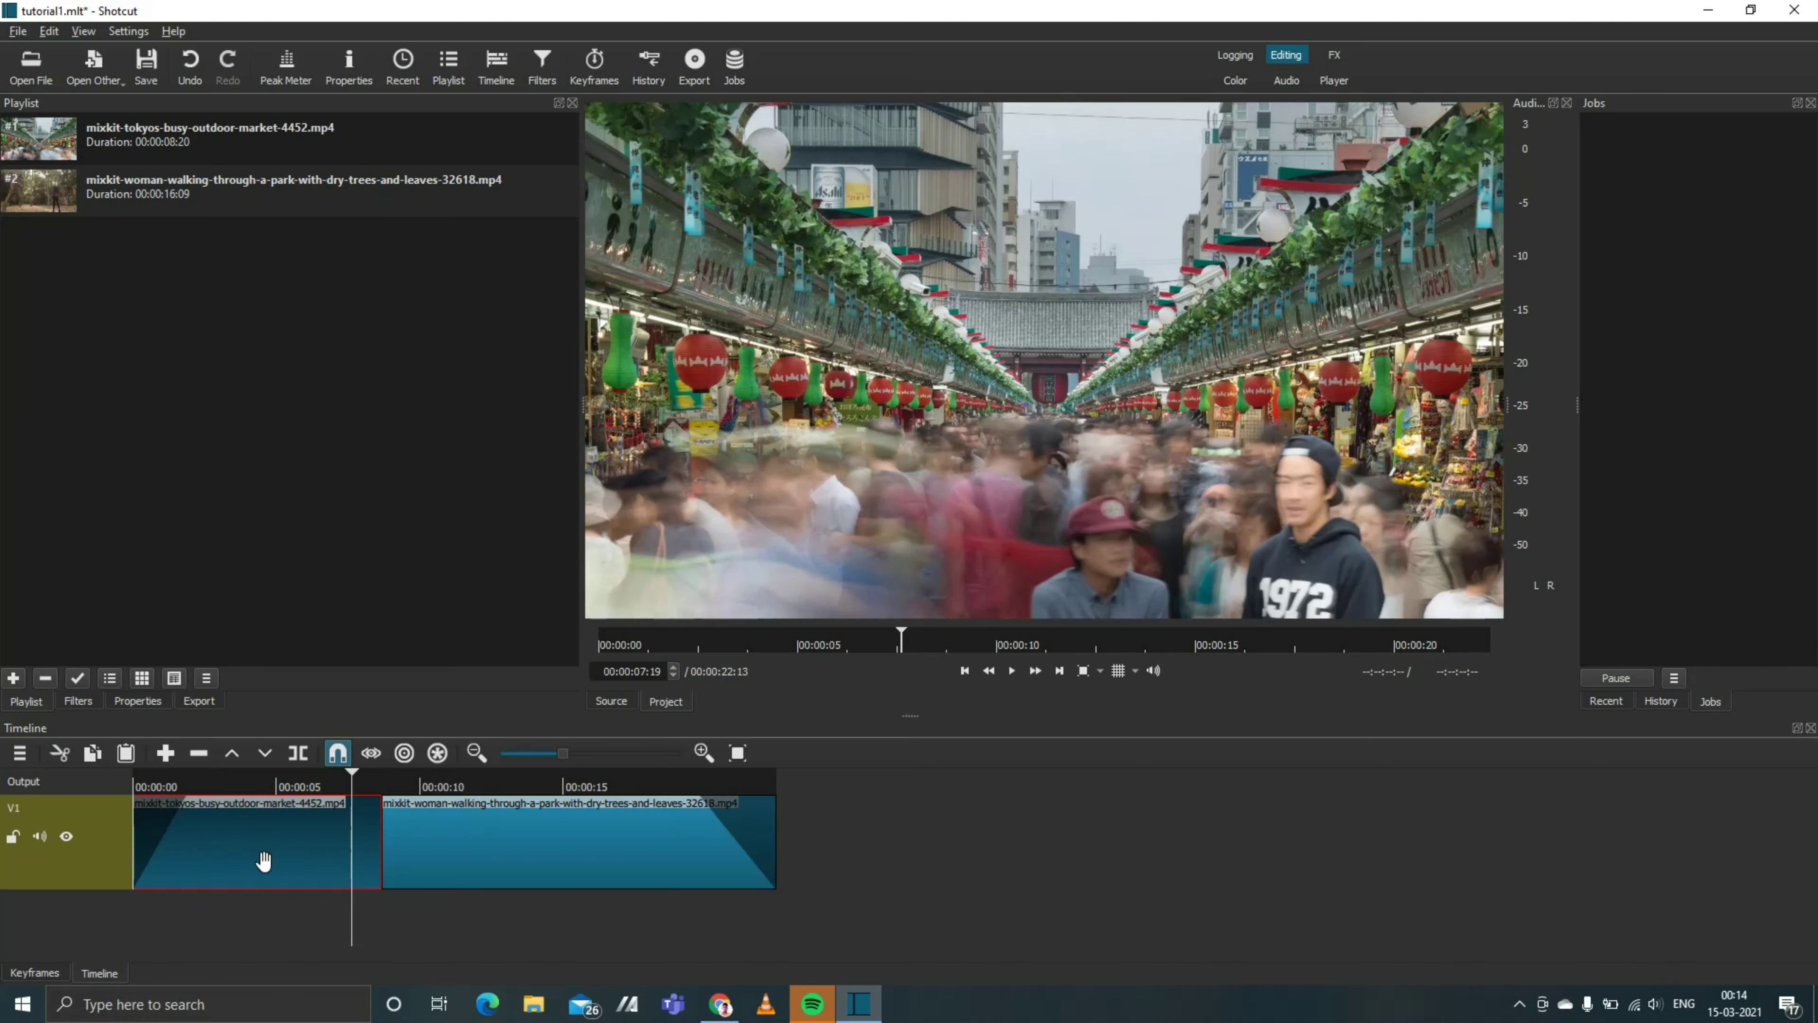
Step: Select only the market clip, add it to the playlist again, and show its Fade In Video filter
key(ctrl+a)
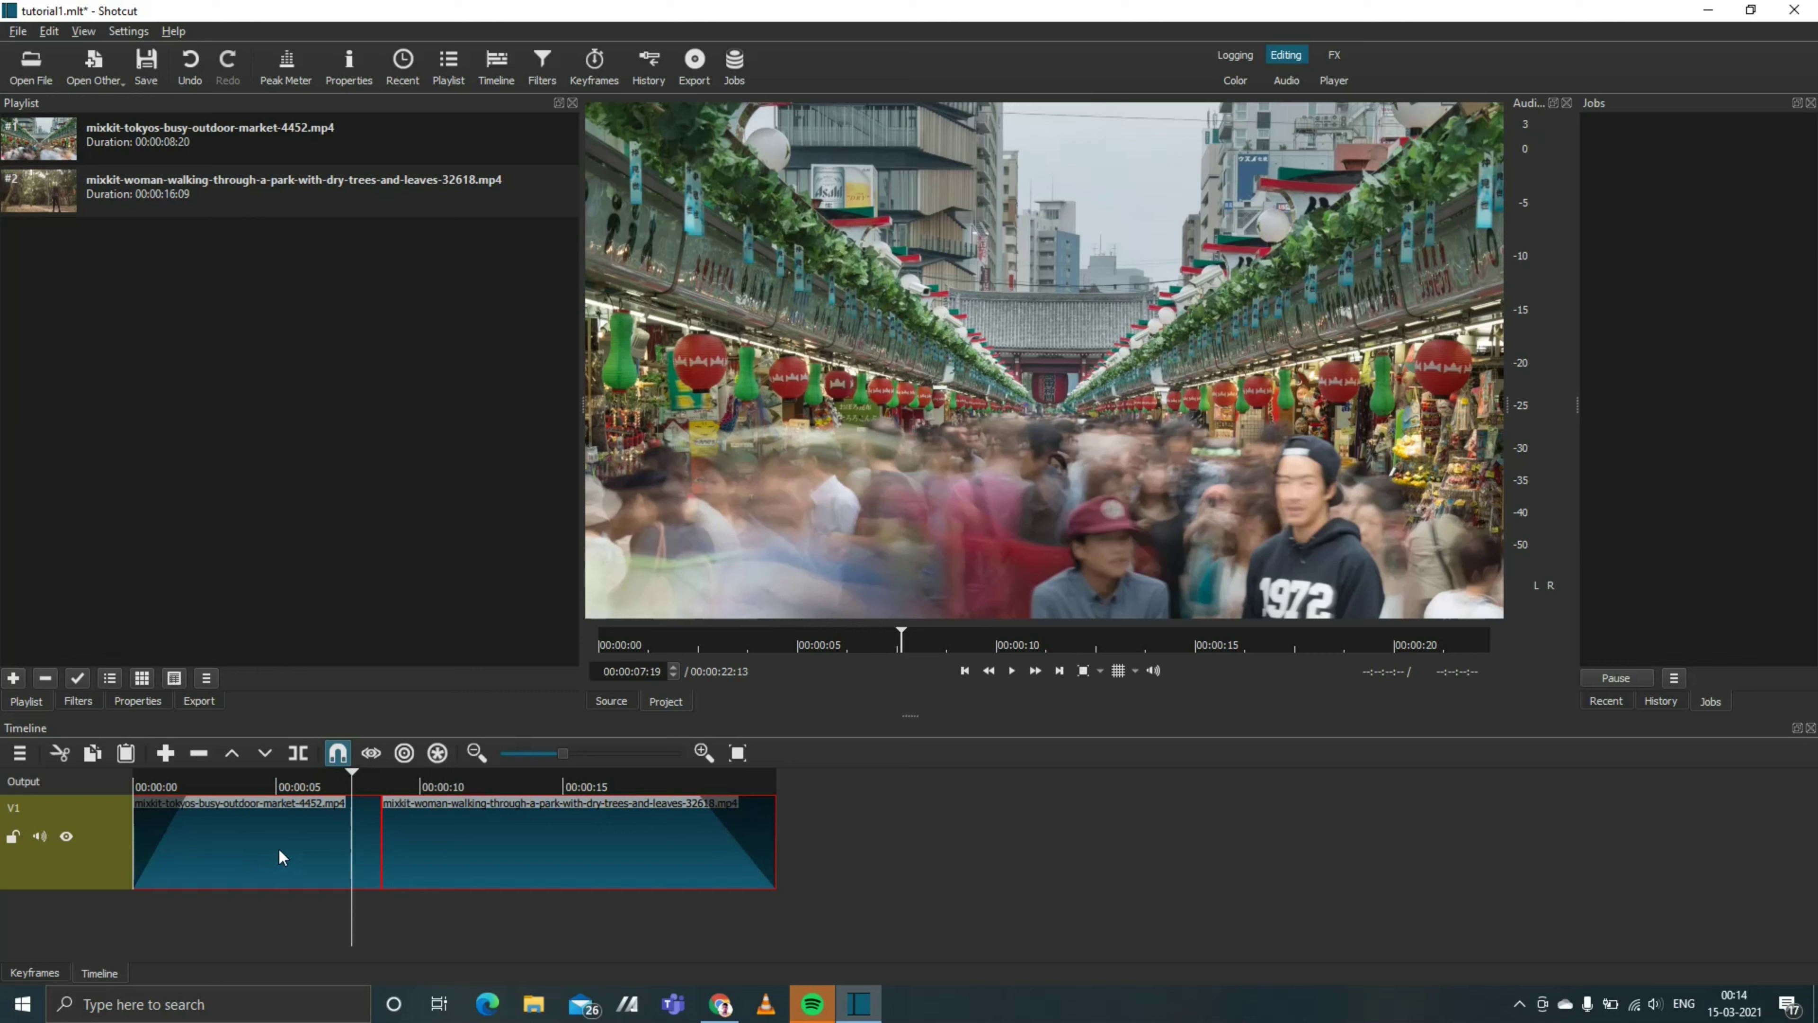
ctrl+click(278, 851)
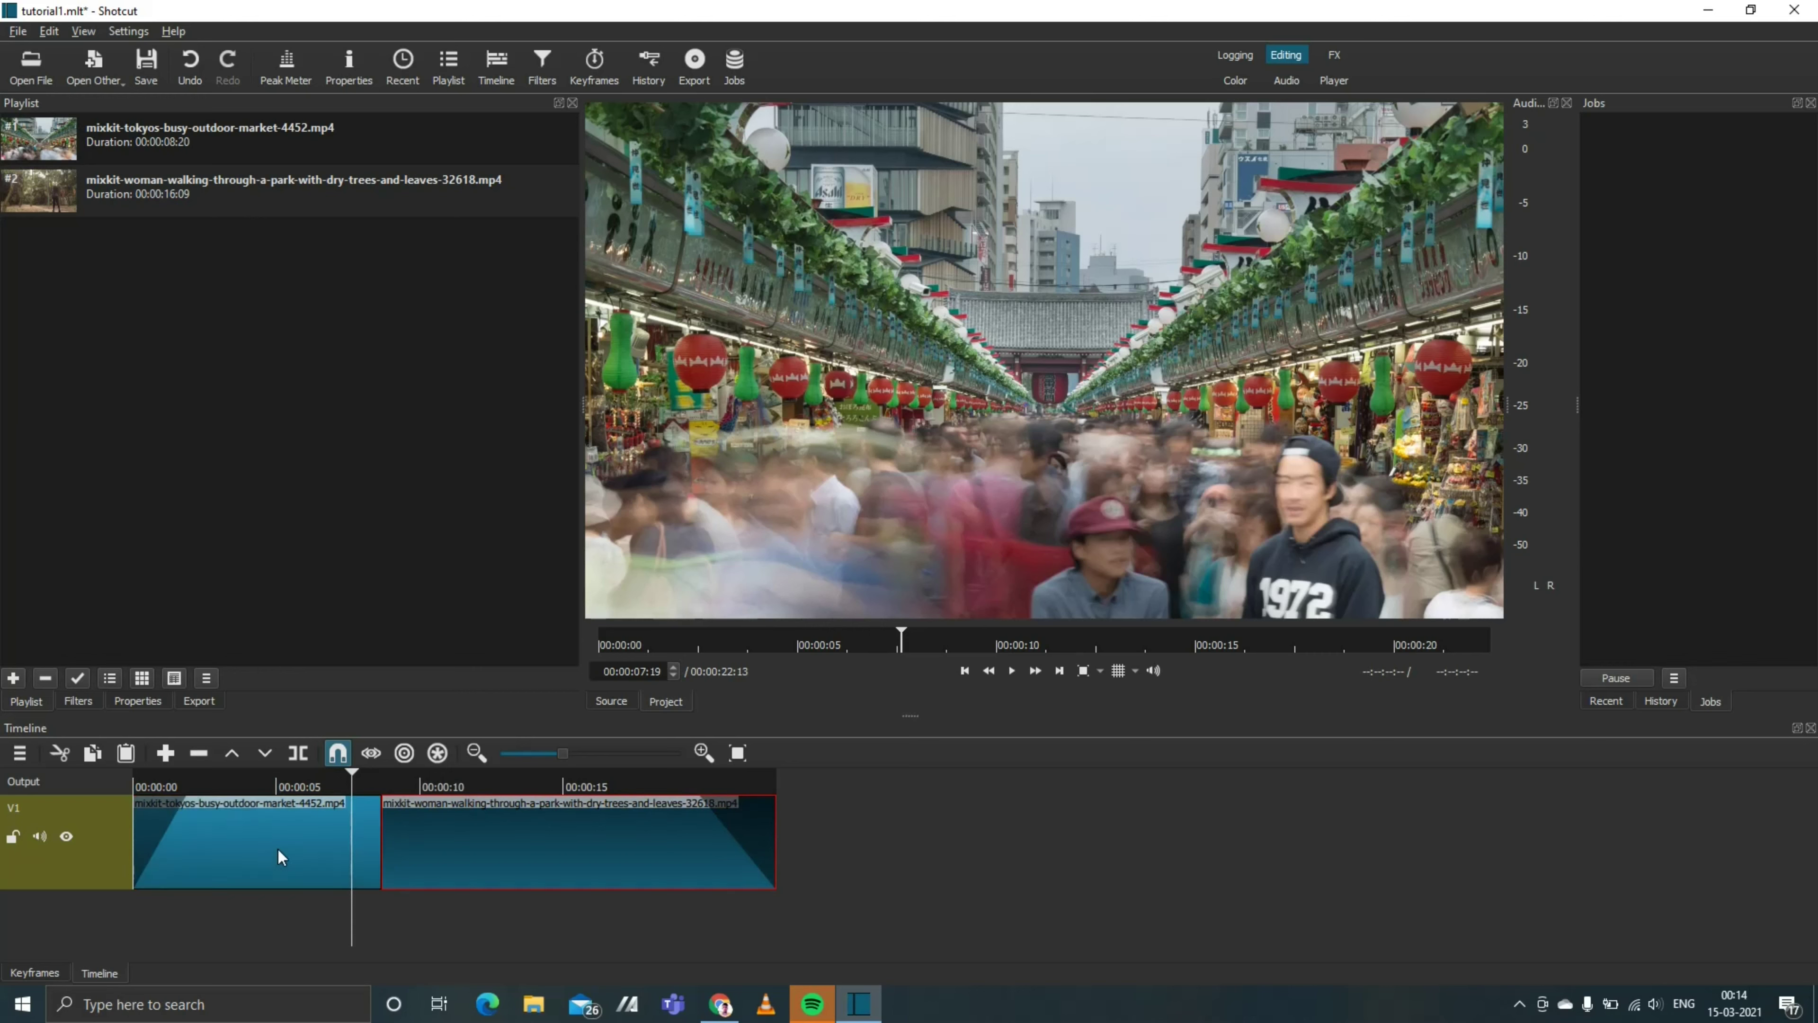
ctrl+click(278, 847)
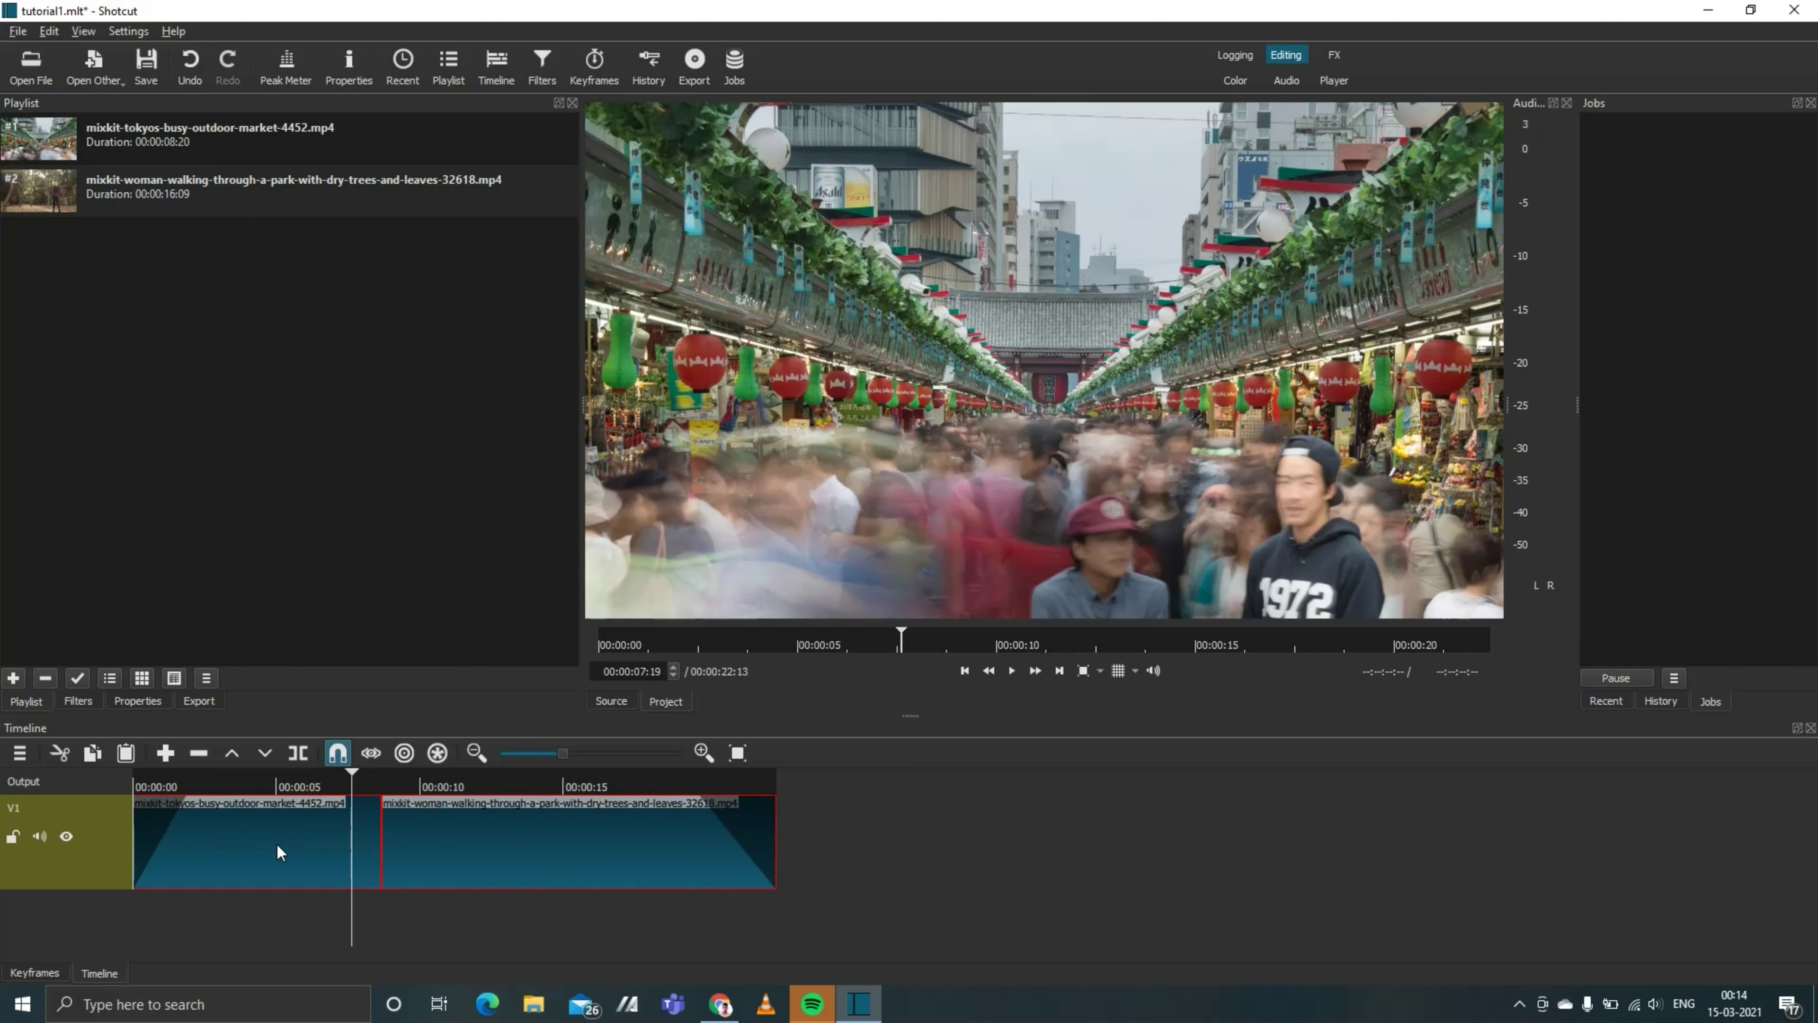
ctrl+click(277, 846)
click(297, 846)
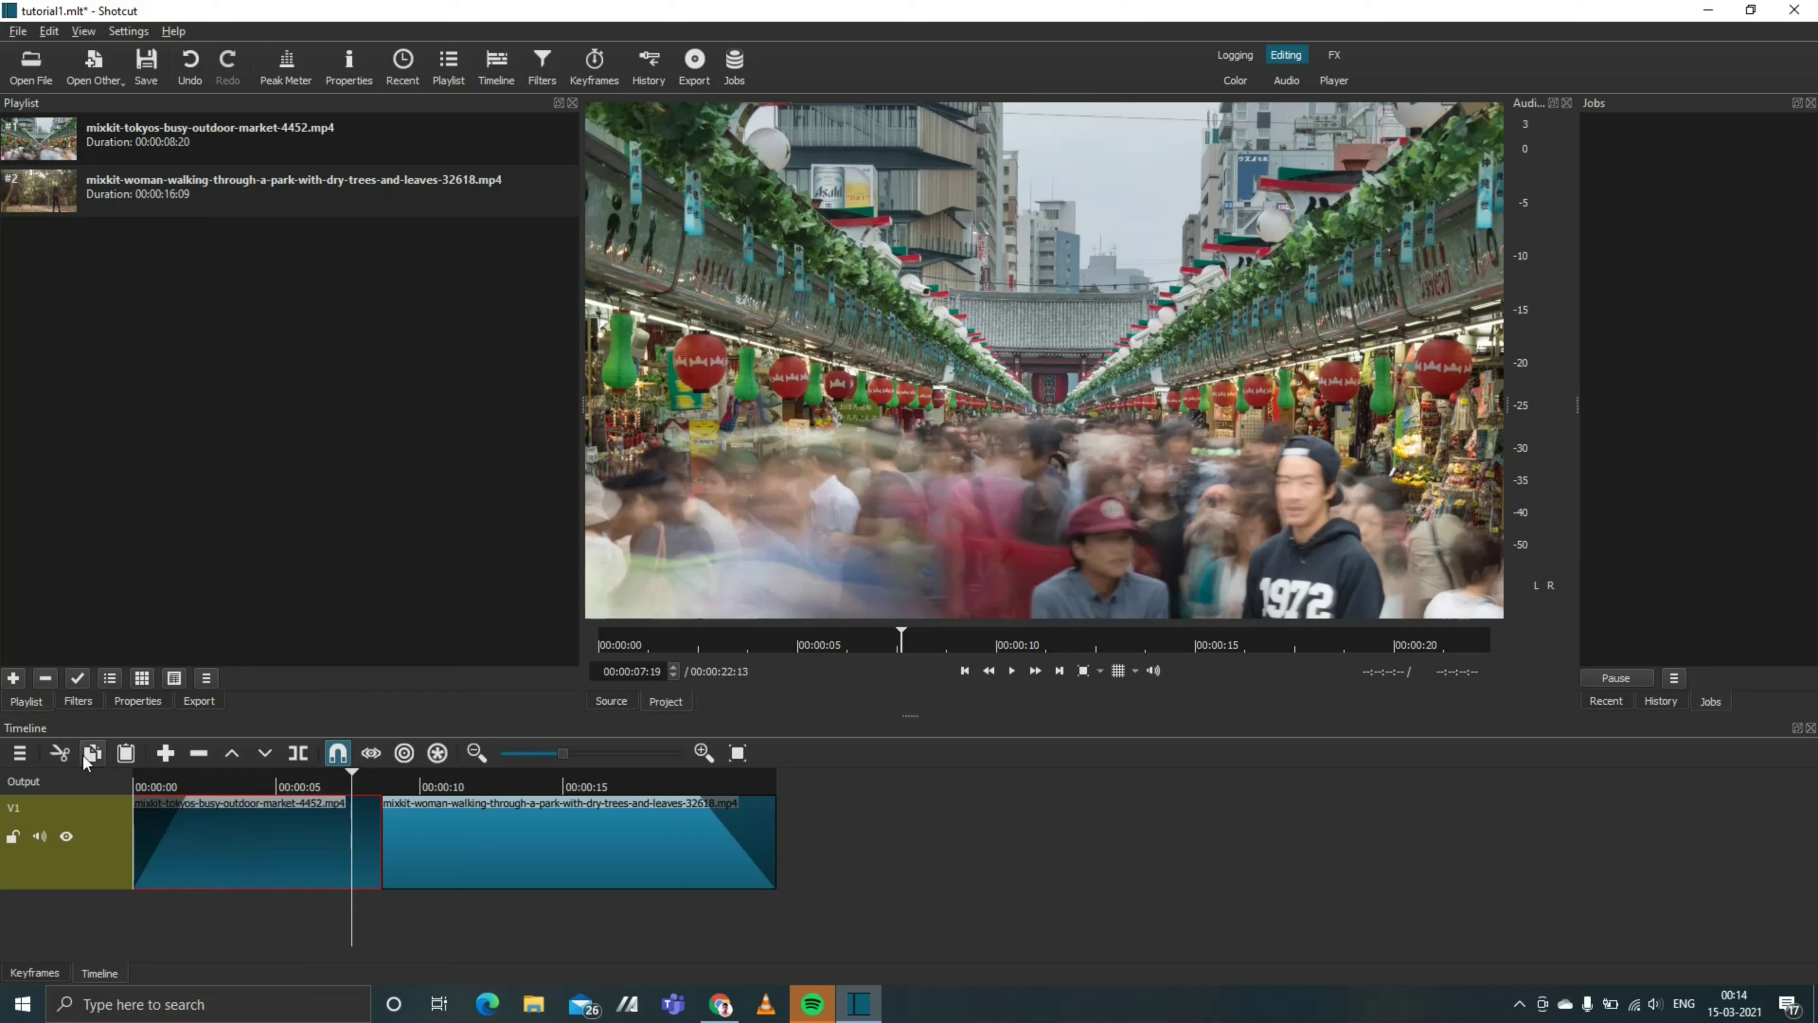
click(14, 678)
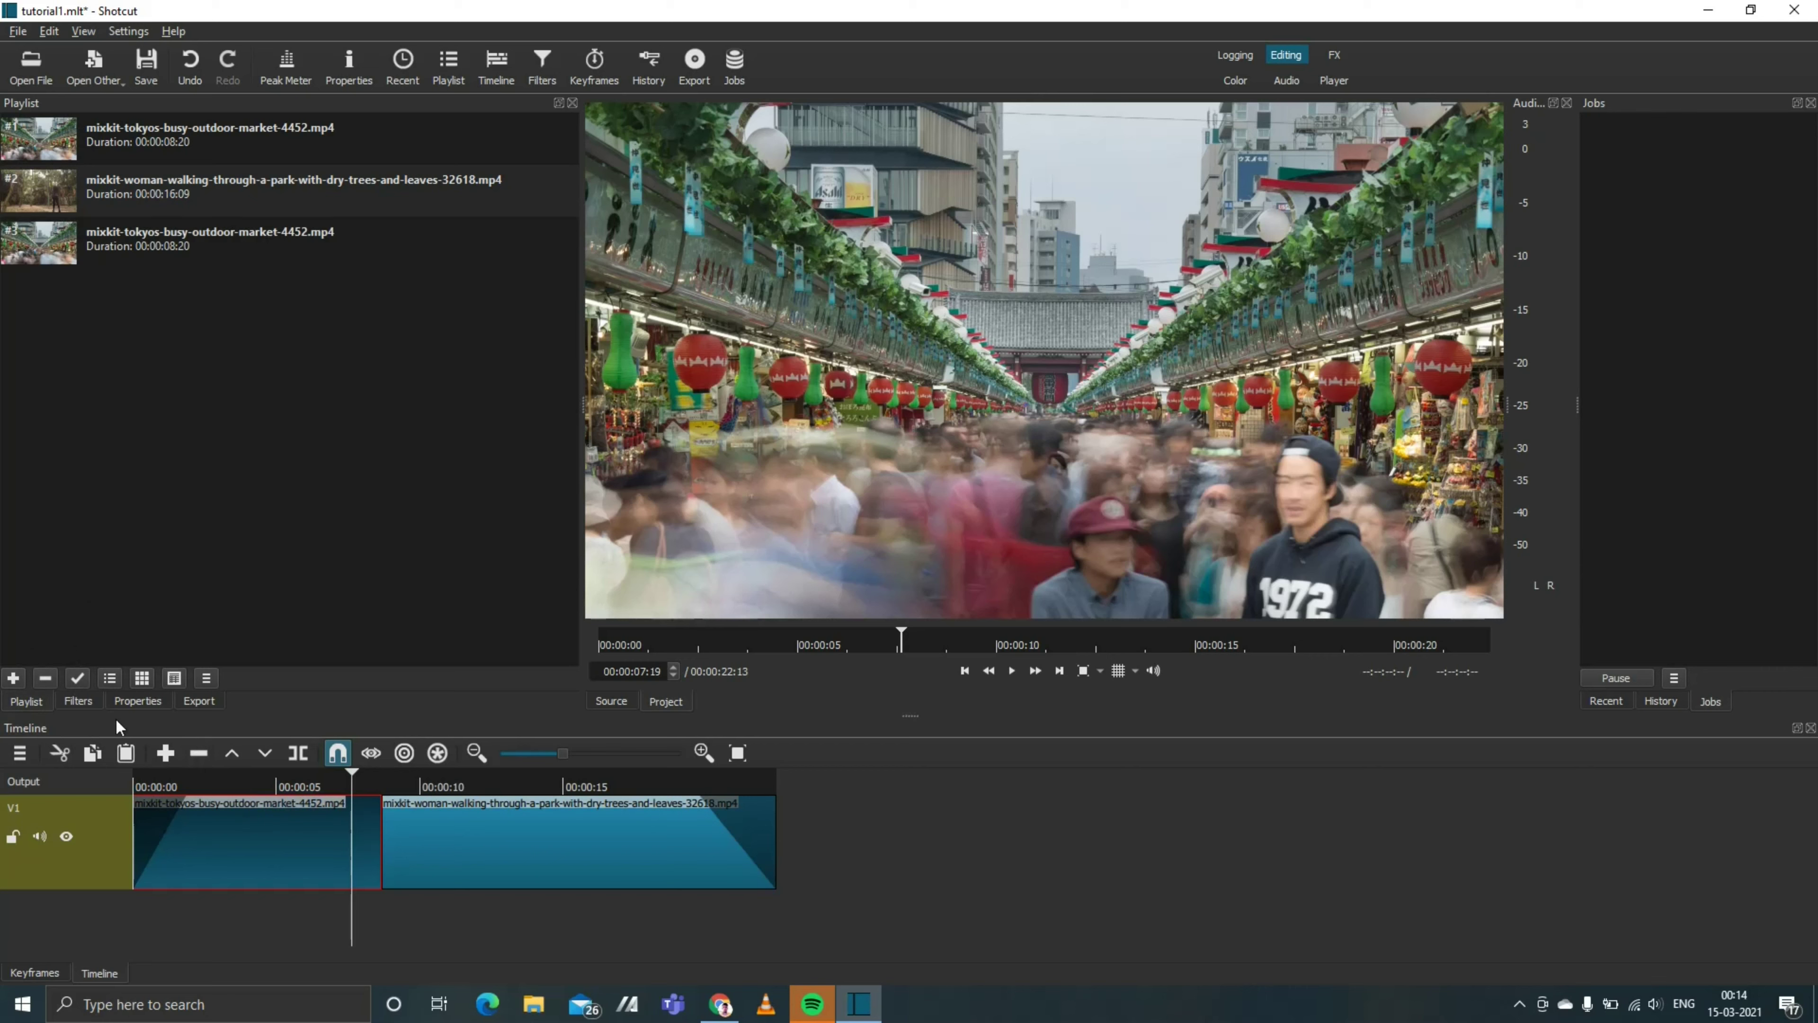
click(77, 701)
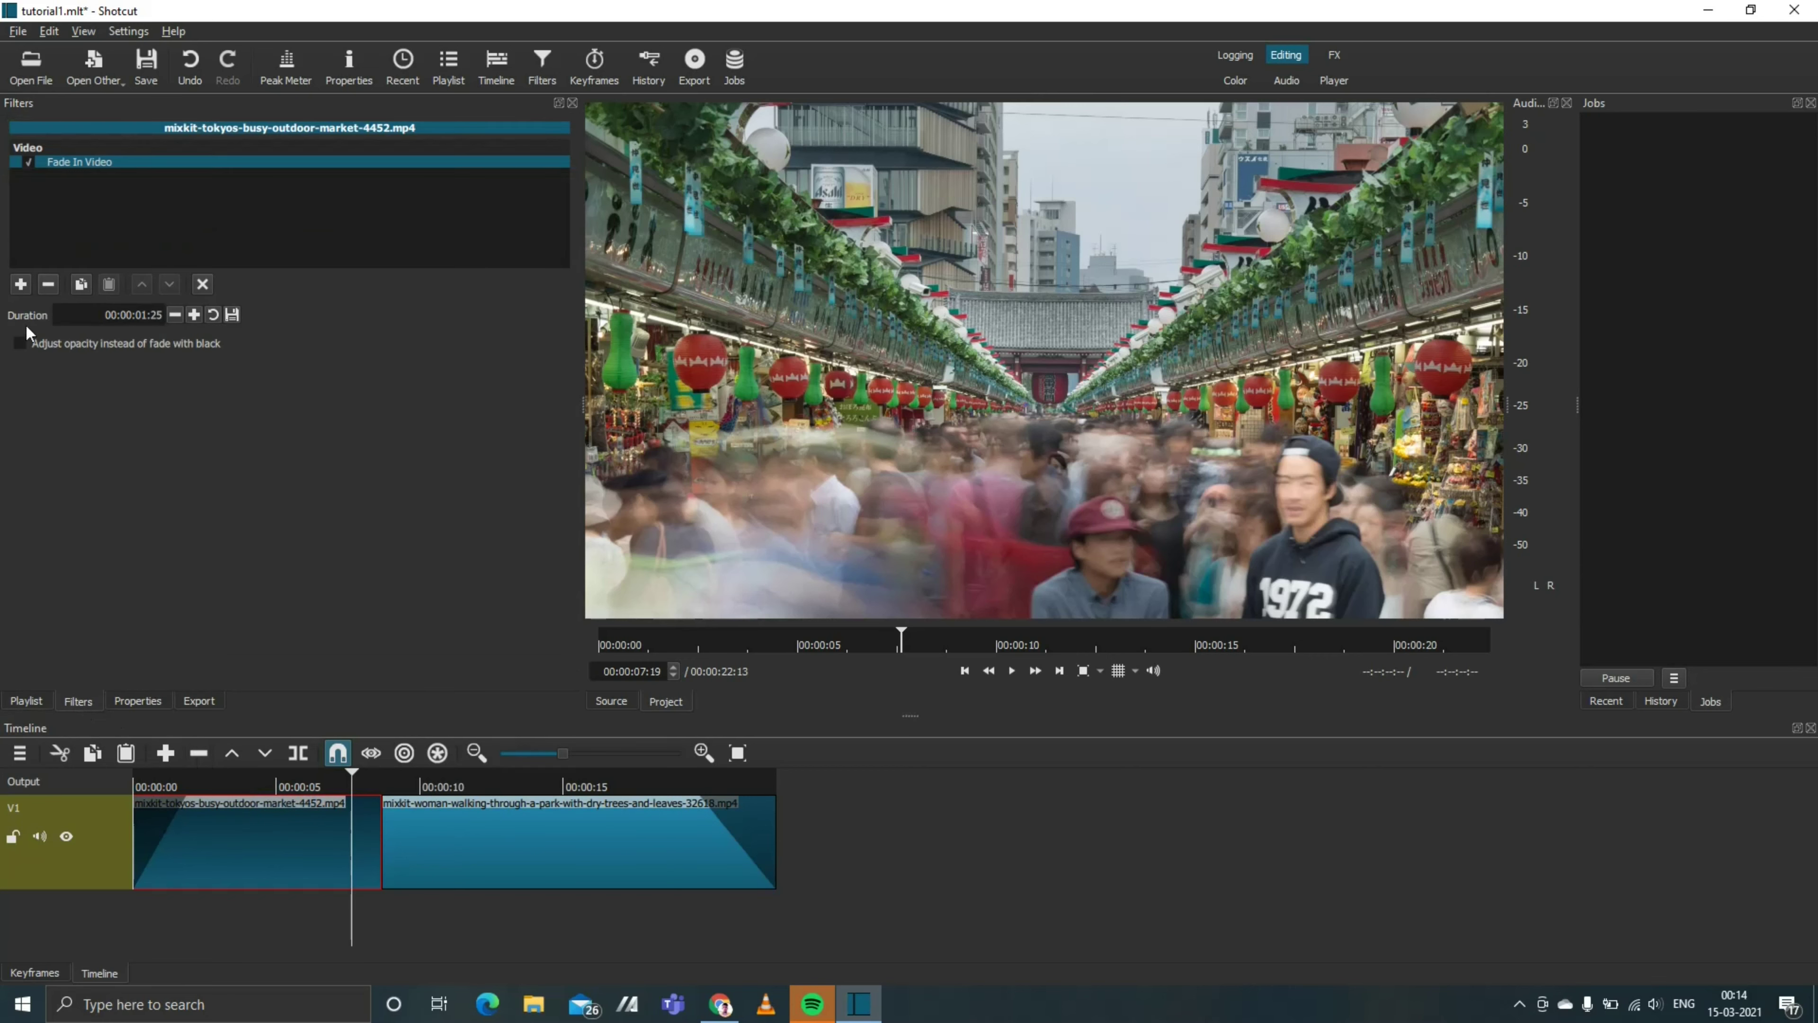
Step: Browse the Video and Audio filter lists, then add Color Grading to the market clip from Favorites
click(20, 284)
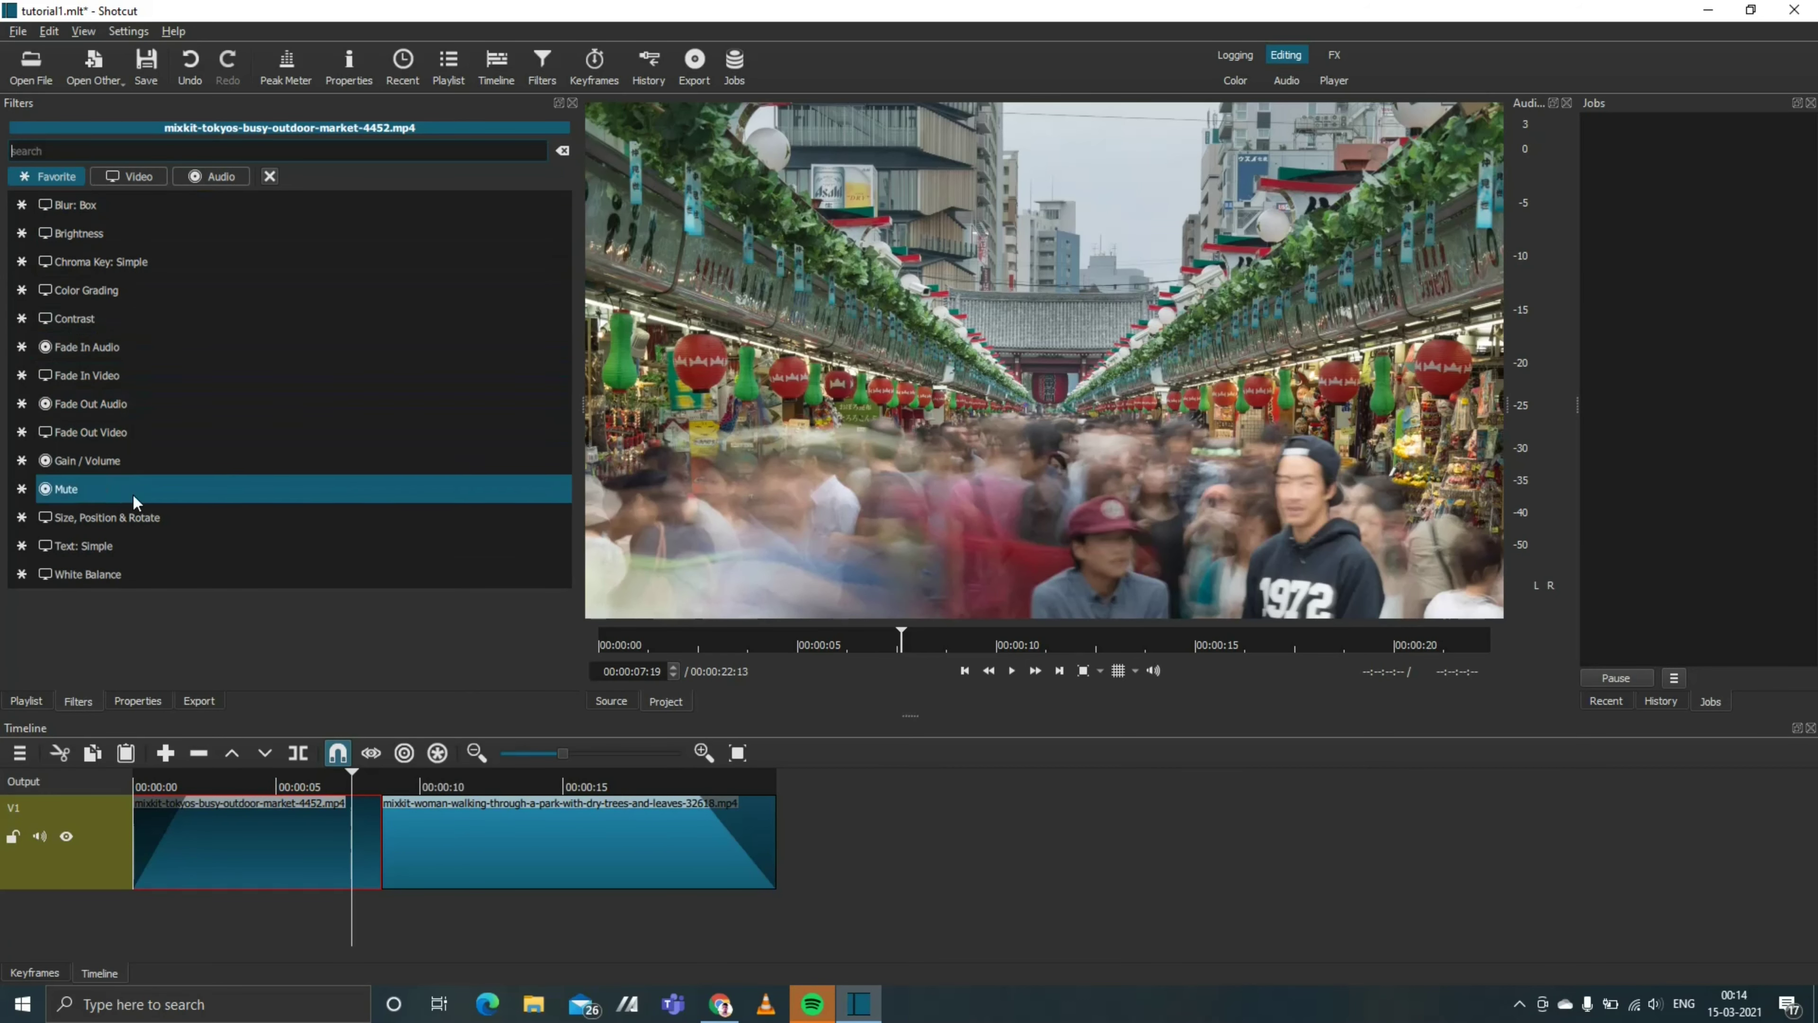
click(129, 176)
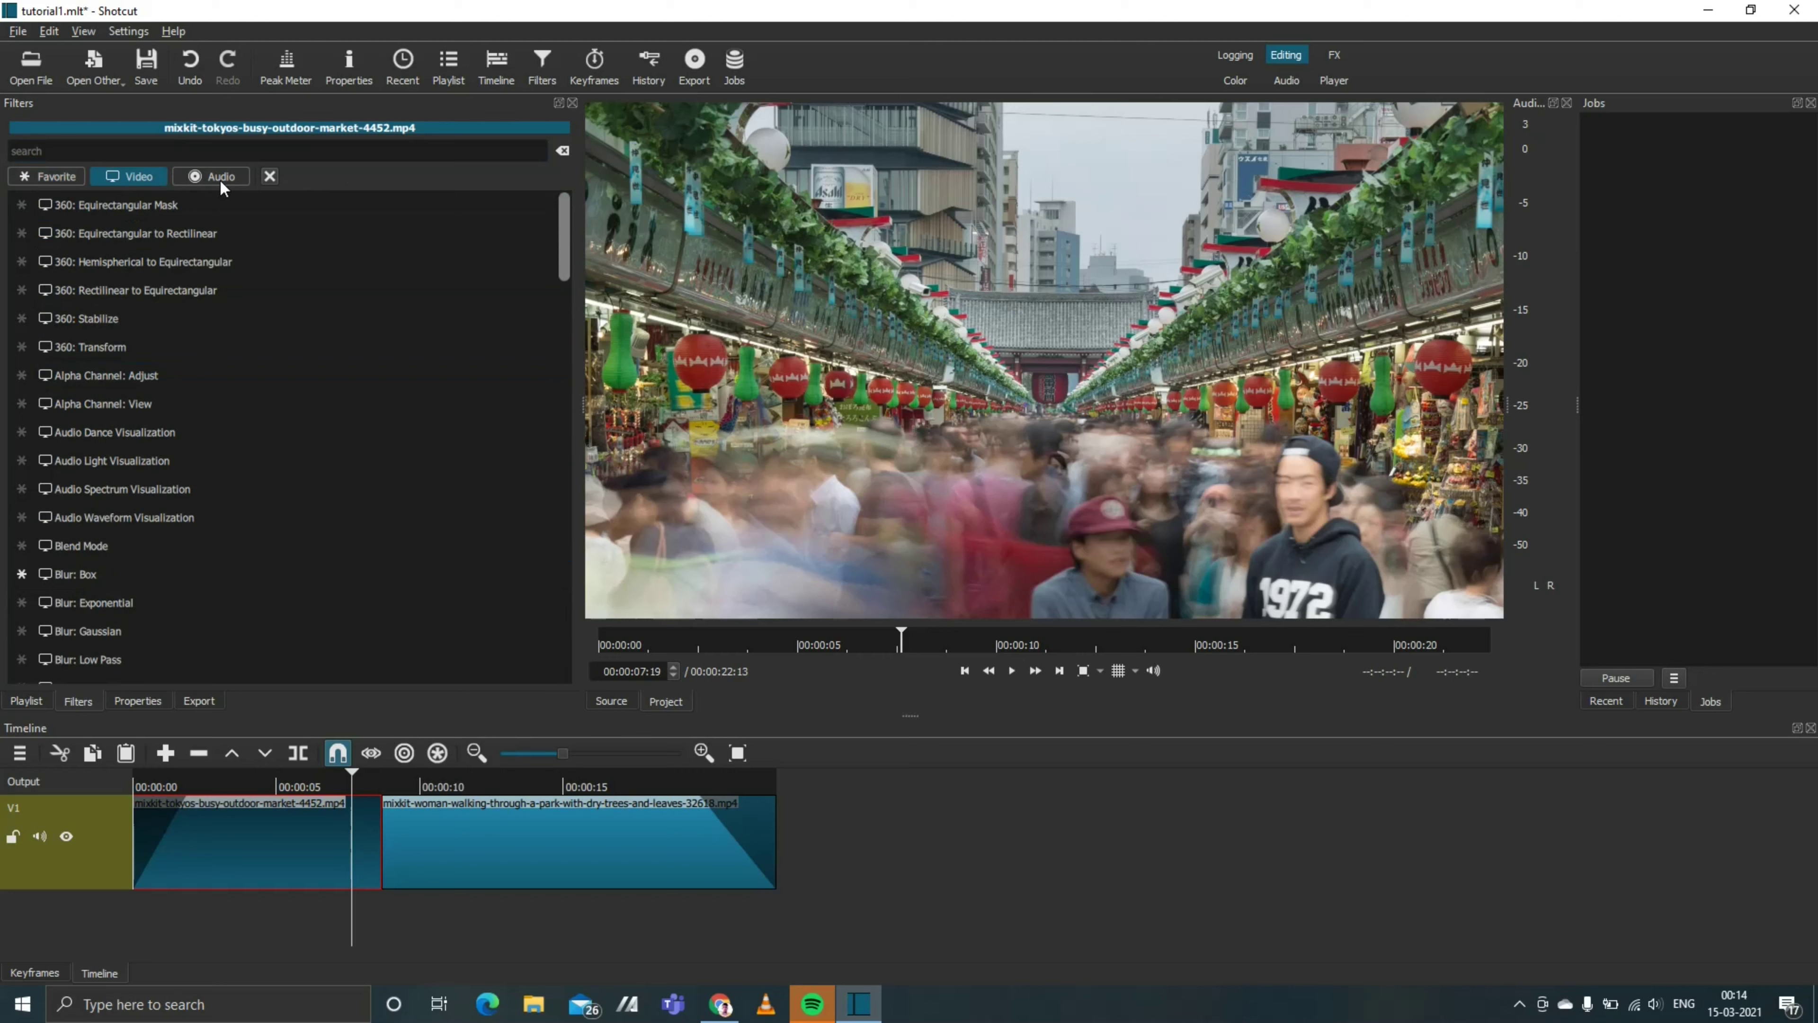
click(220, 176)
scroll(148, 419, down, 2)
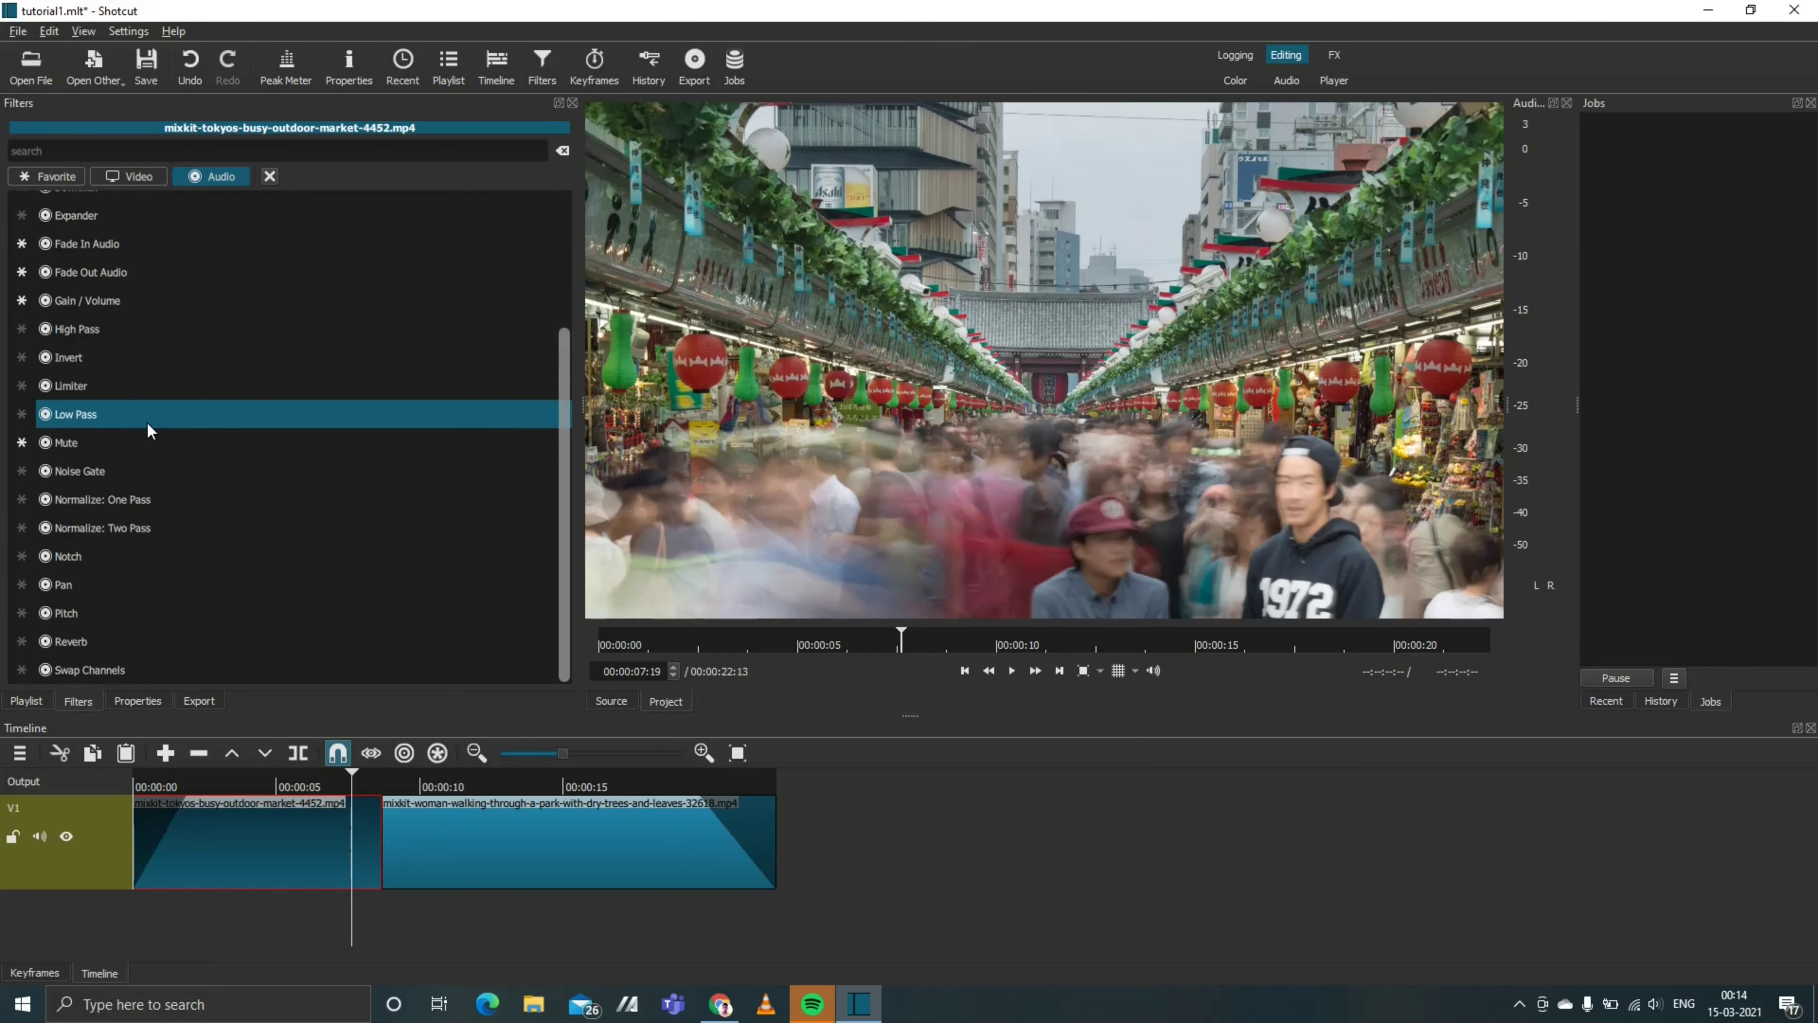
scroll(146, 421, up, 2)
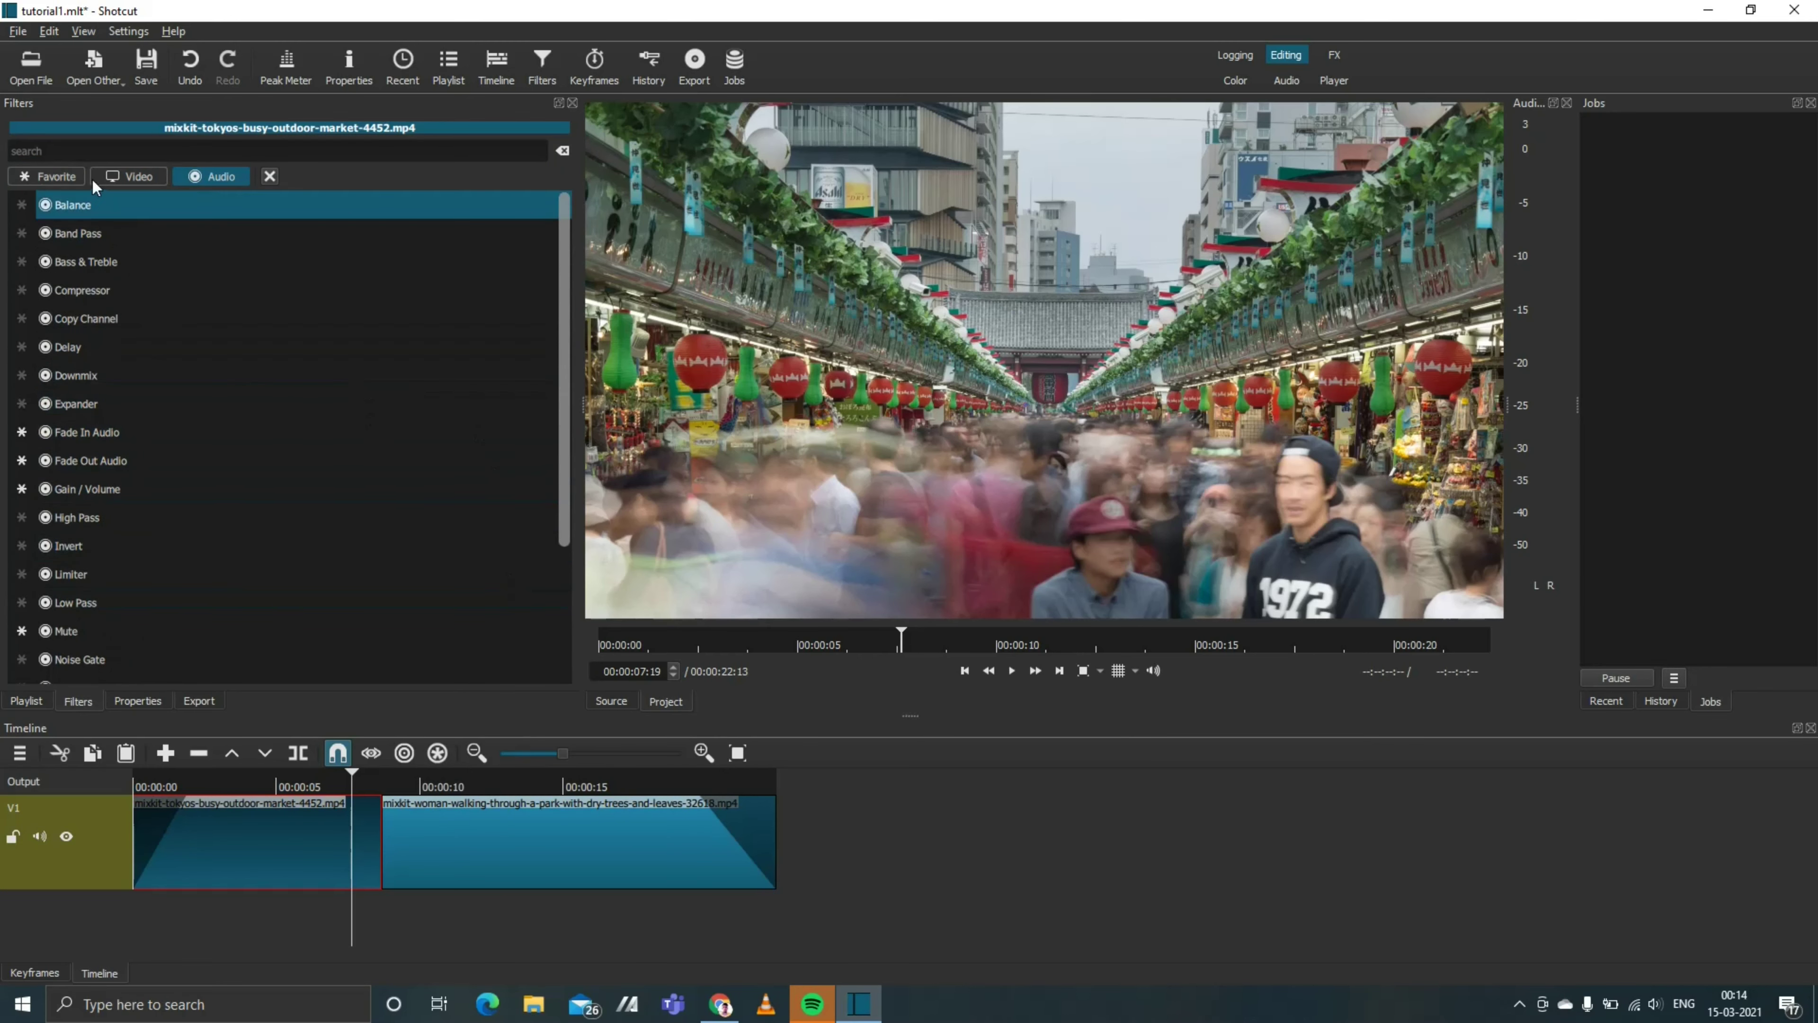
click(128, 176)
scroll(206, 421, down, 3)
scroll(207, 420, down, 5)
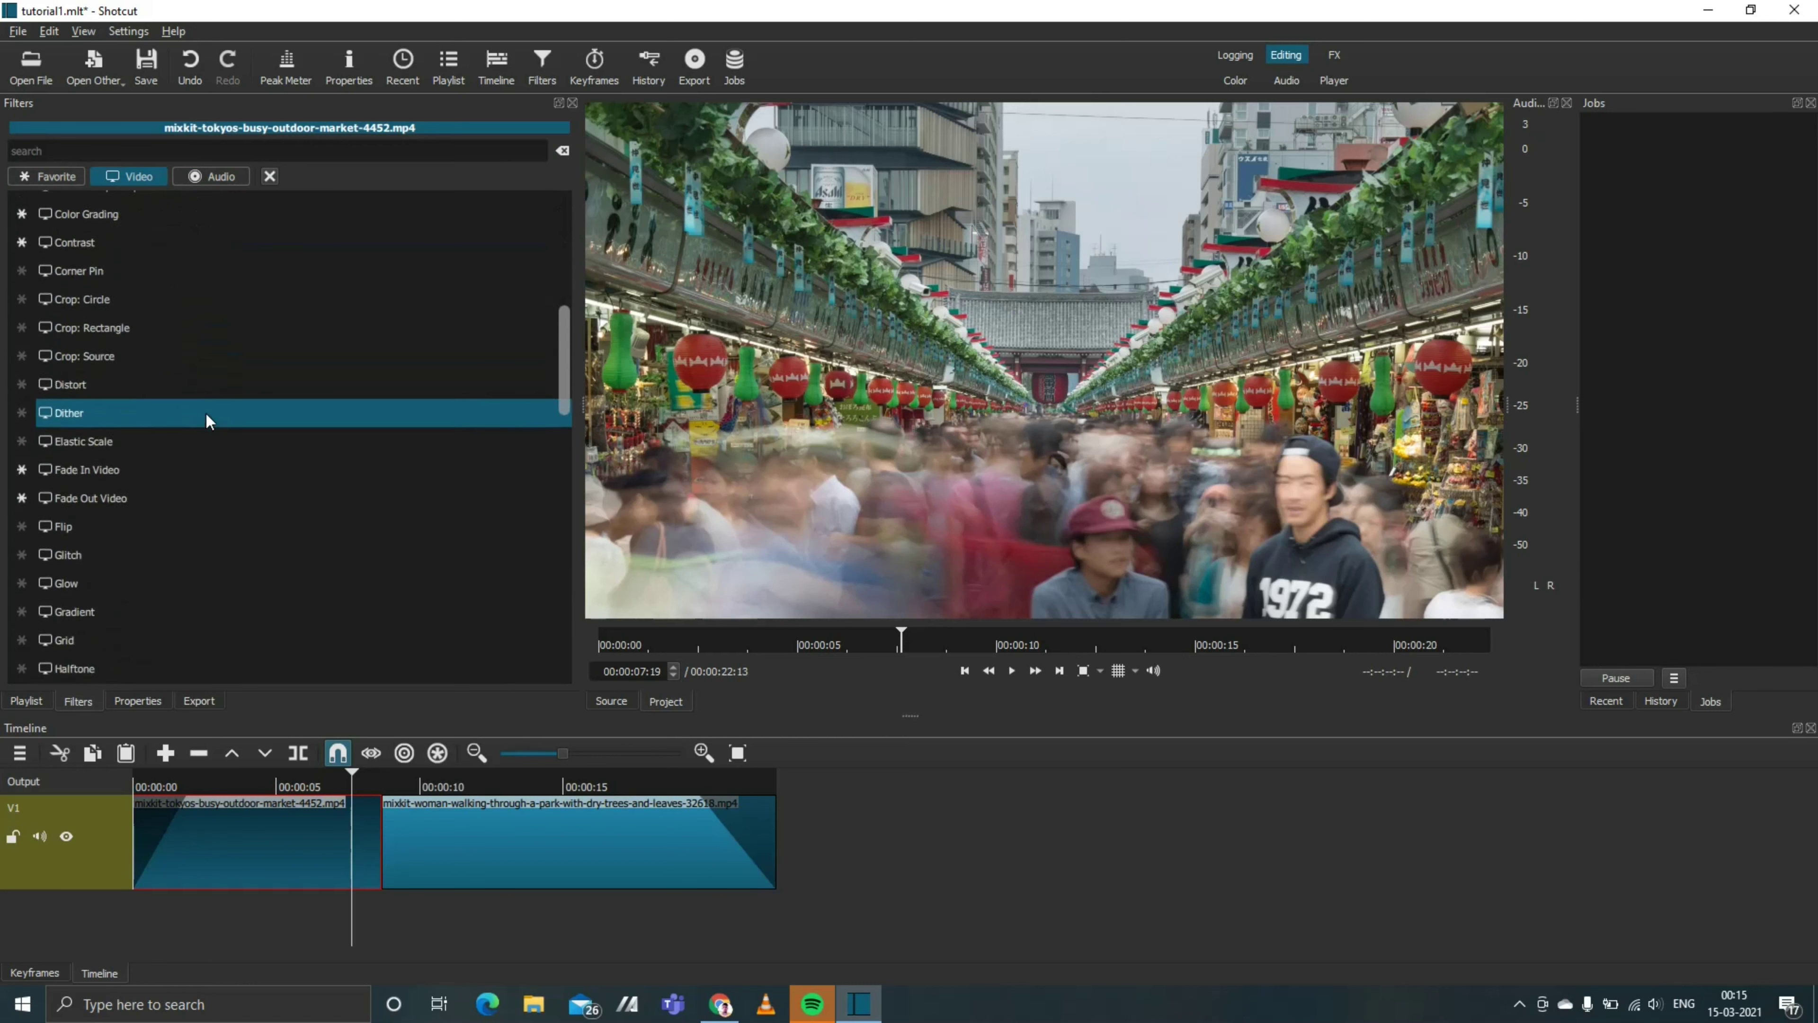
scroll(169, 357, up, 8)
click(51, 175)
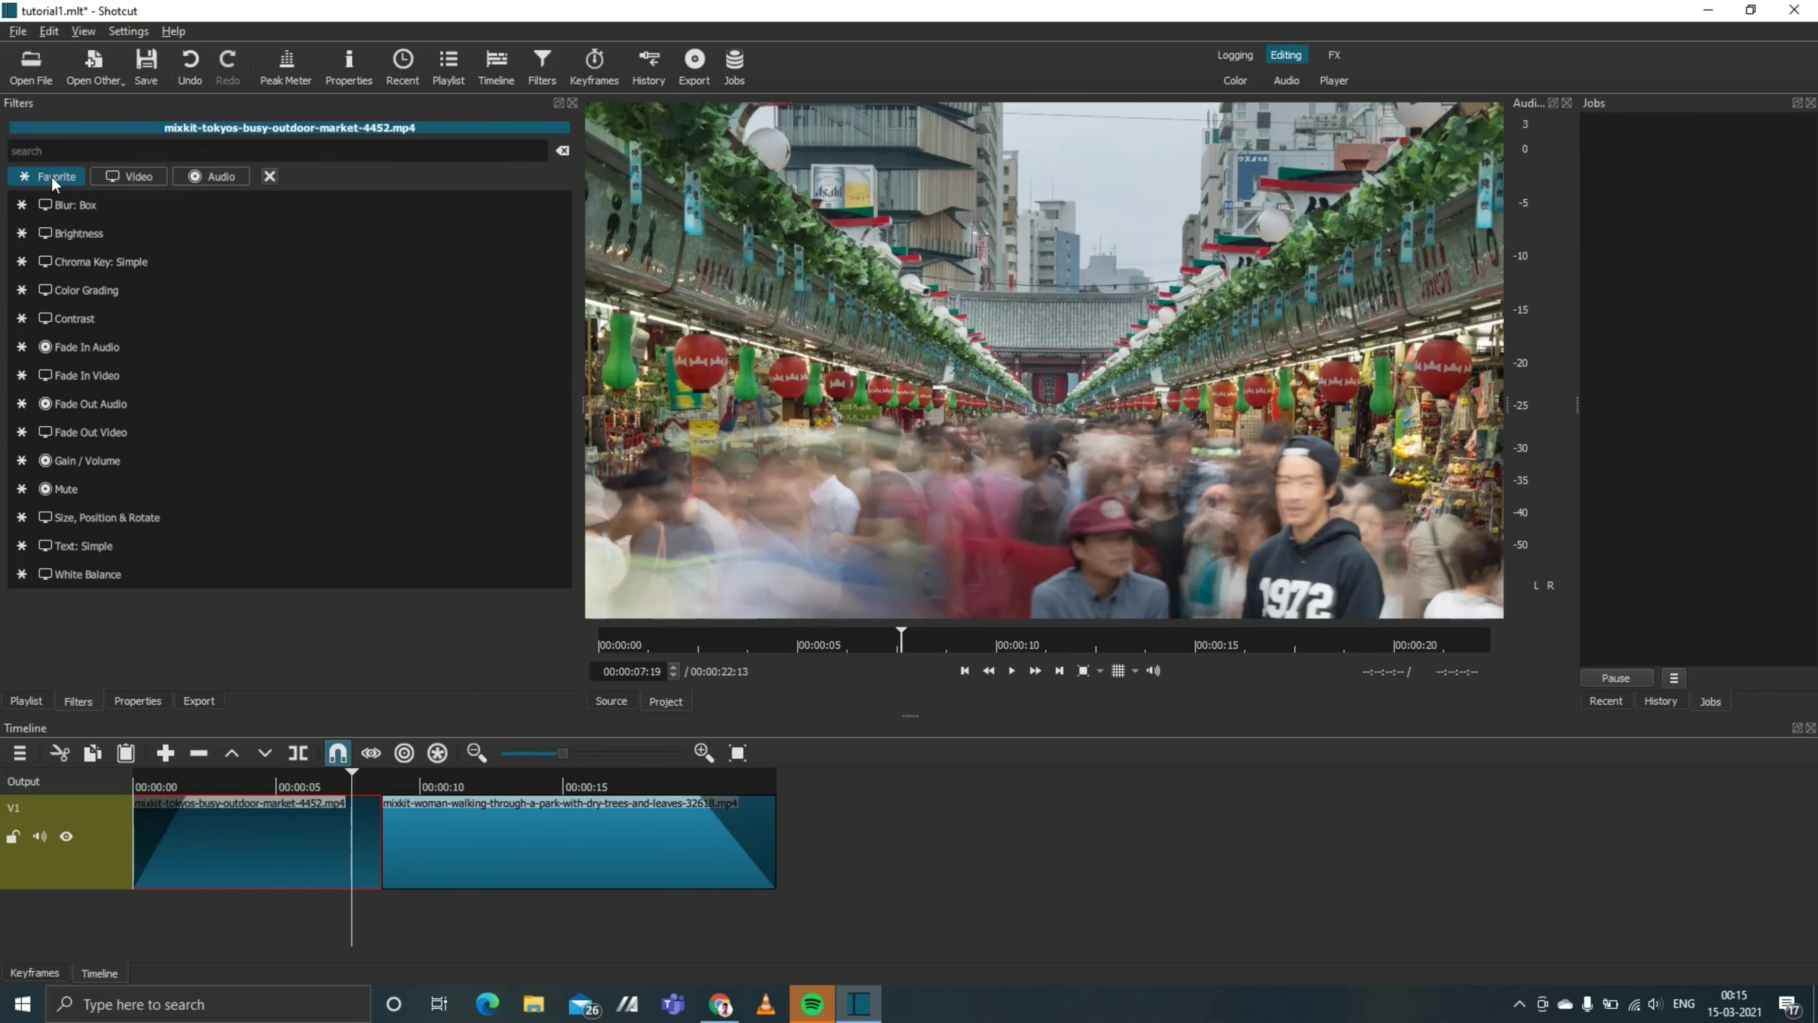
click(99, 291)
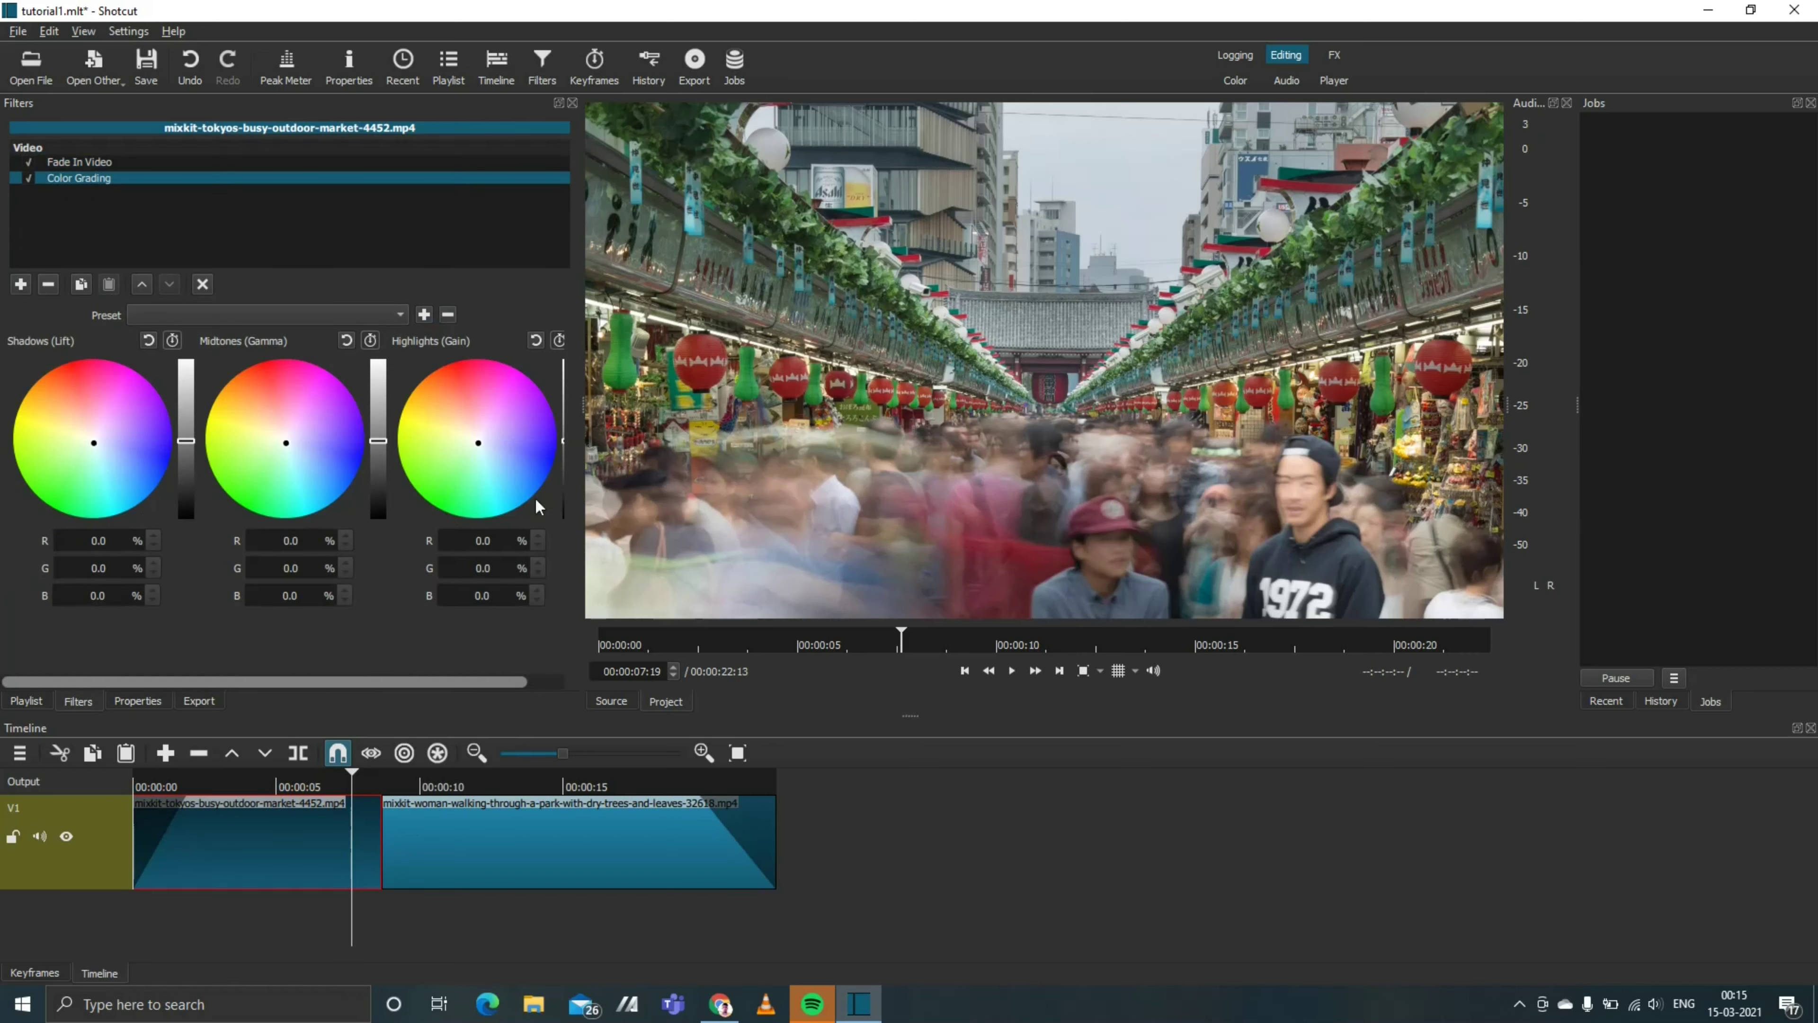
Step: Cut green and blue from the market clip's midtones and start a preview playback
drag(278, 401, 280, 424)
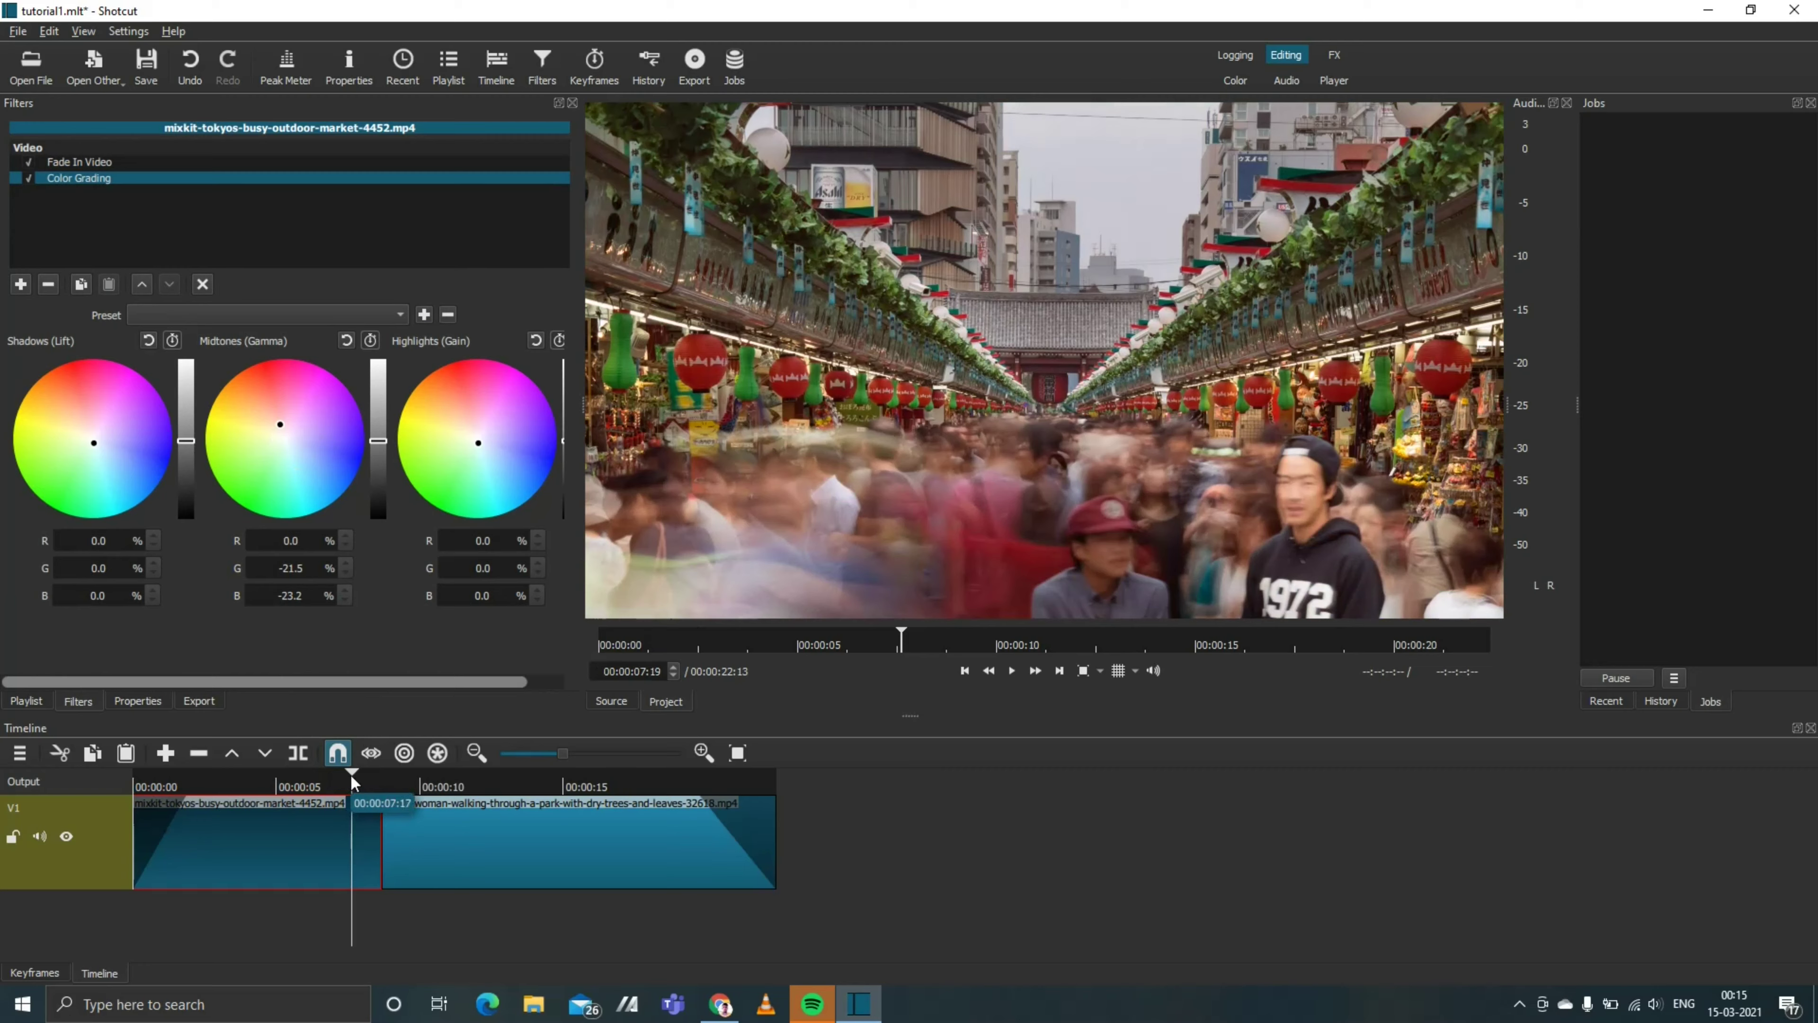
drag(352, 783, 212, 795)
click(163, 785)
click(1012, 673)
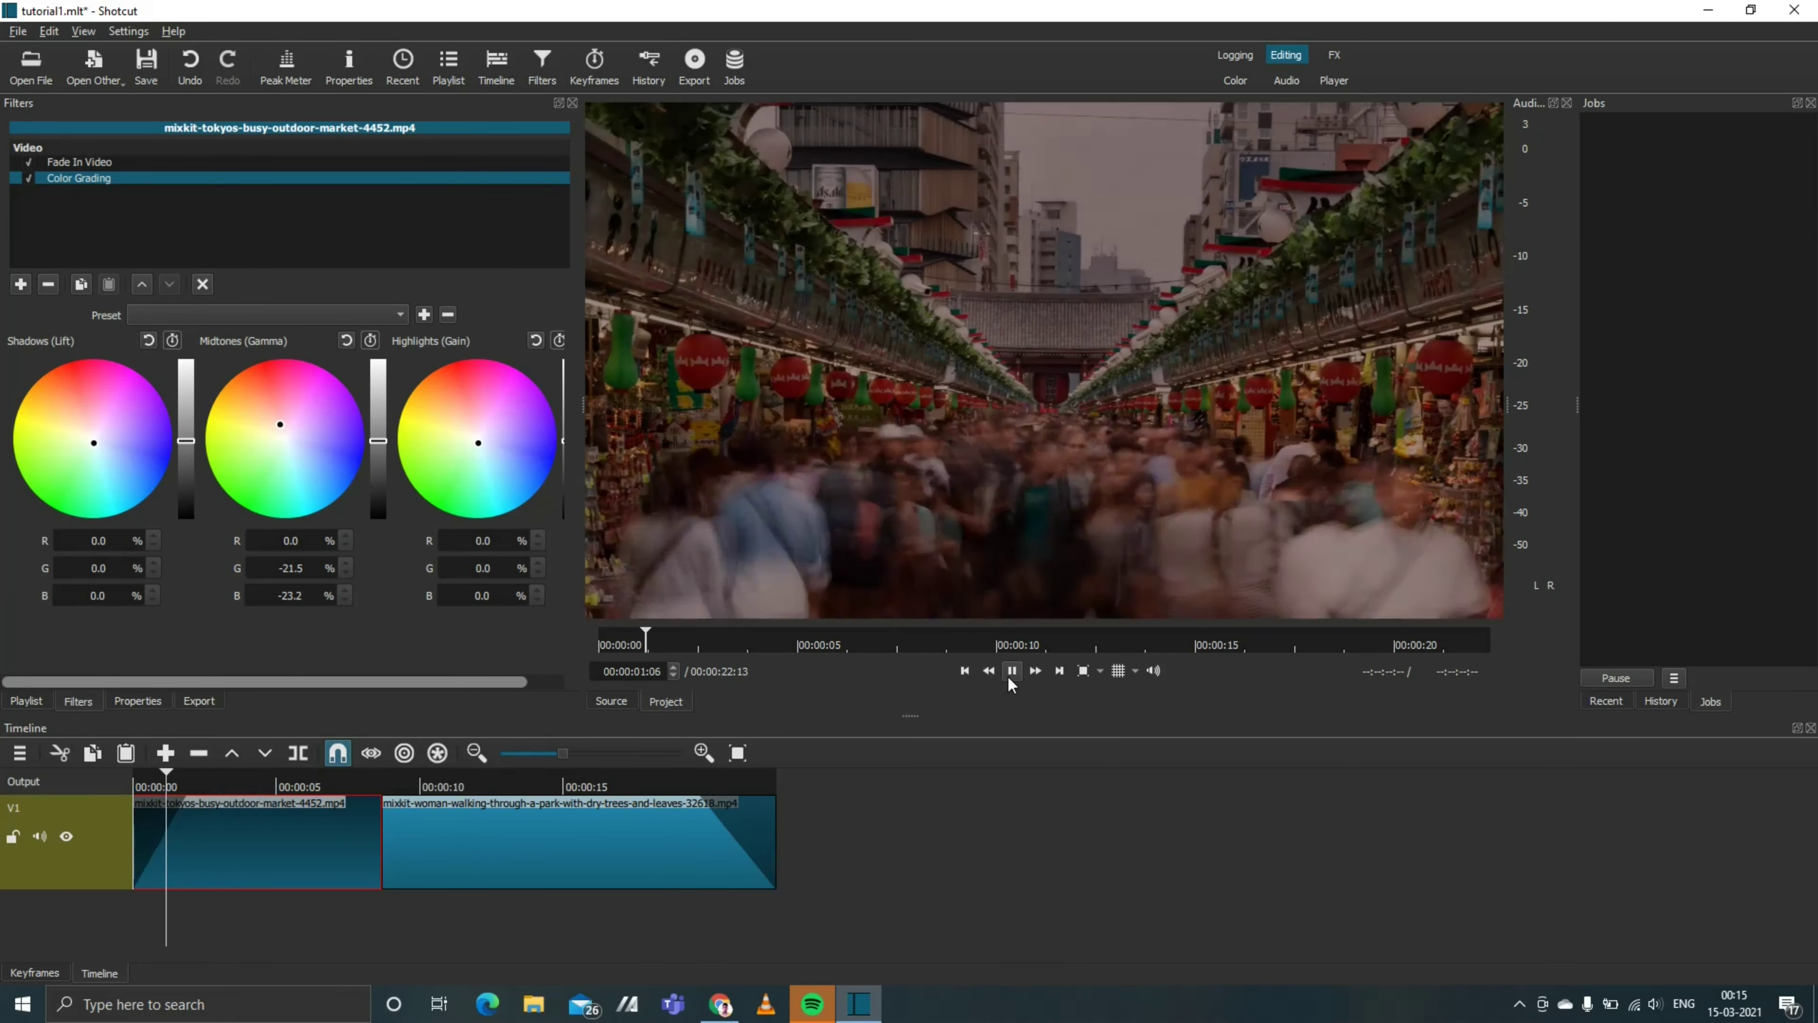
Step: Tint the highlights magenta, pause, disable Color Grading to compare, and rewind to 00:00:00:00
mouse_move(304, 423)
mouse_down()
mouse_move(308, 476)
mouse_move(311, 405)
mouse_up()
mouse_move(479, 443)
mouse_down()
mouse_move(484, 396)
mouse_move(531, 462)
mouse_up()
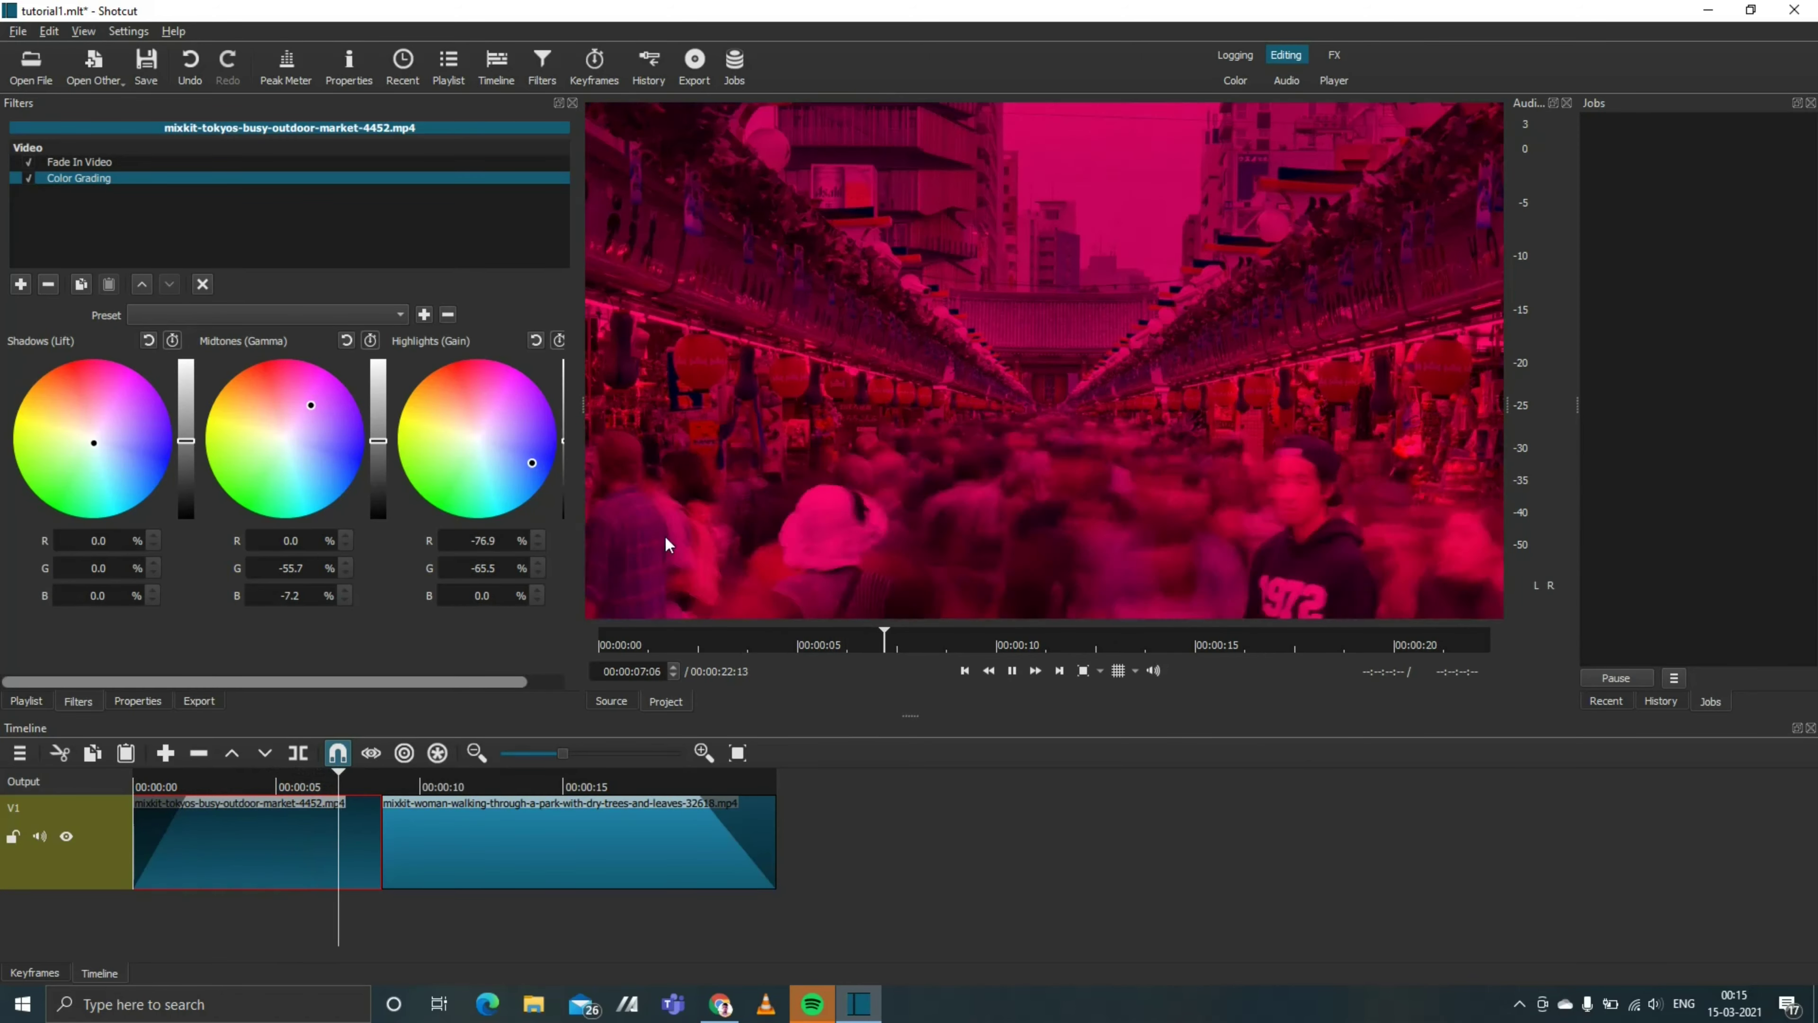
key(space)
click(29, 179)
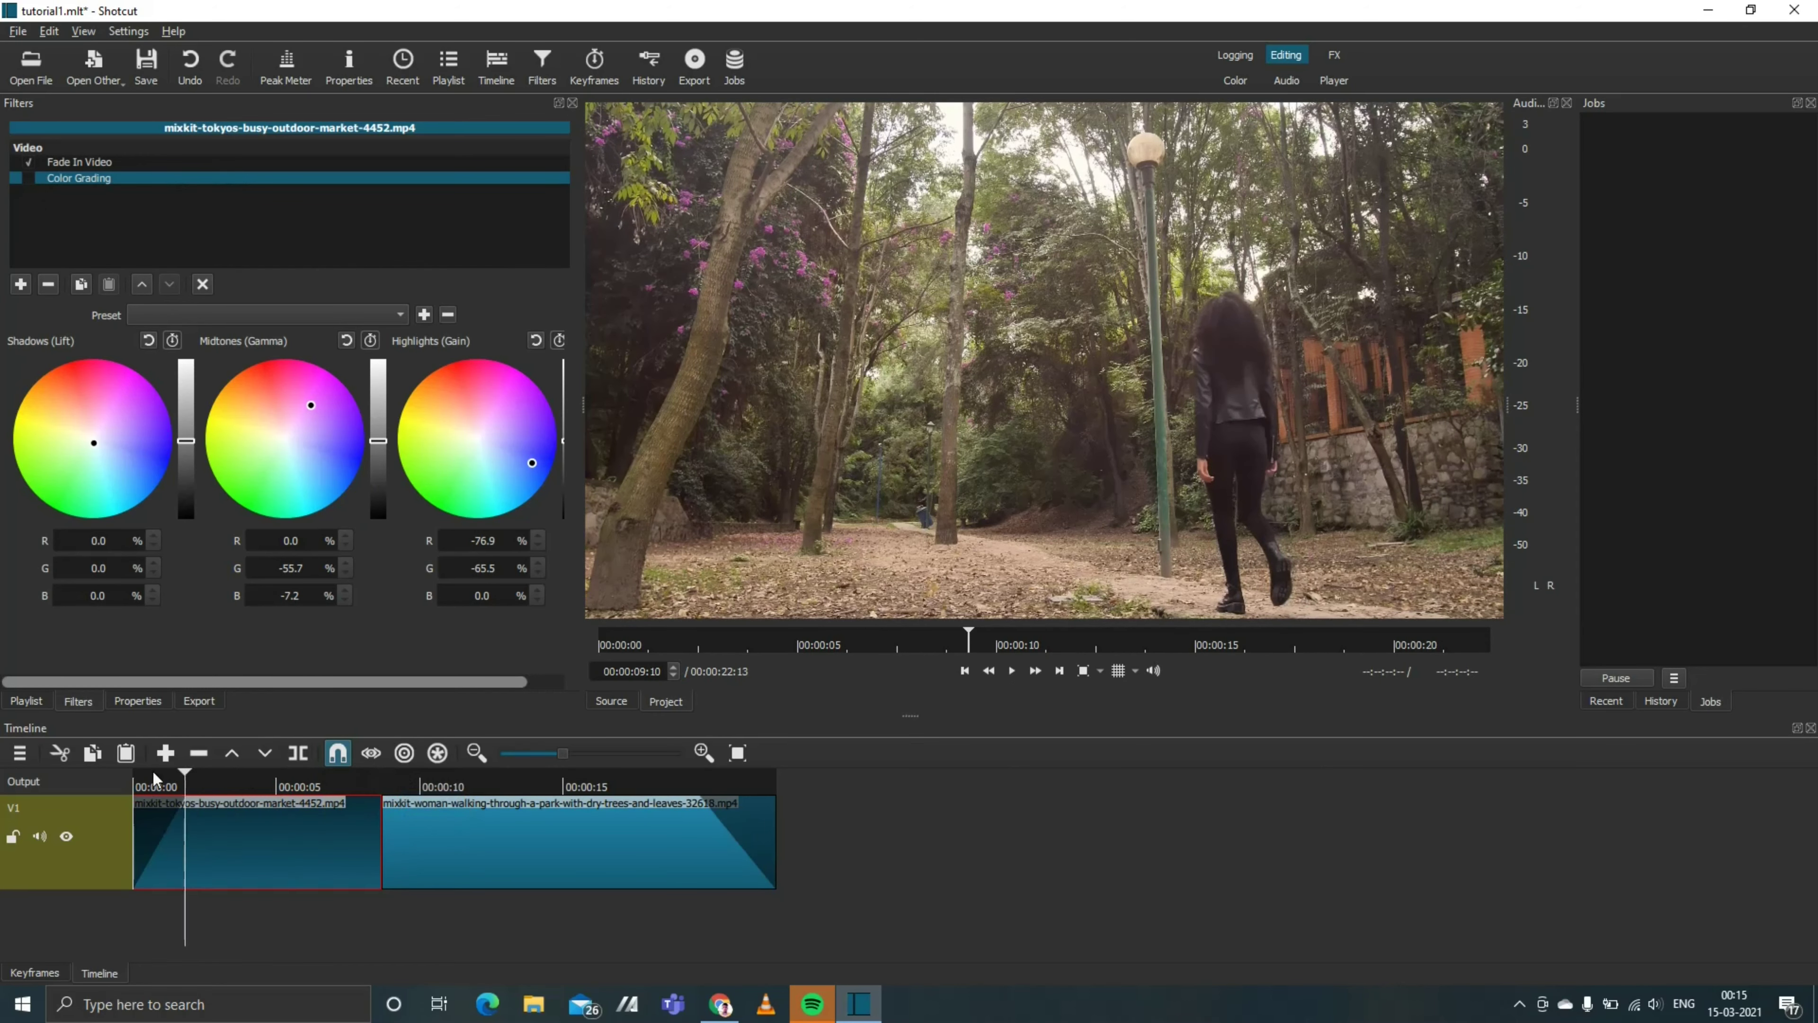
drag(403, 778, 133, 778)
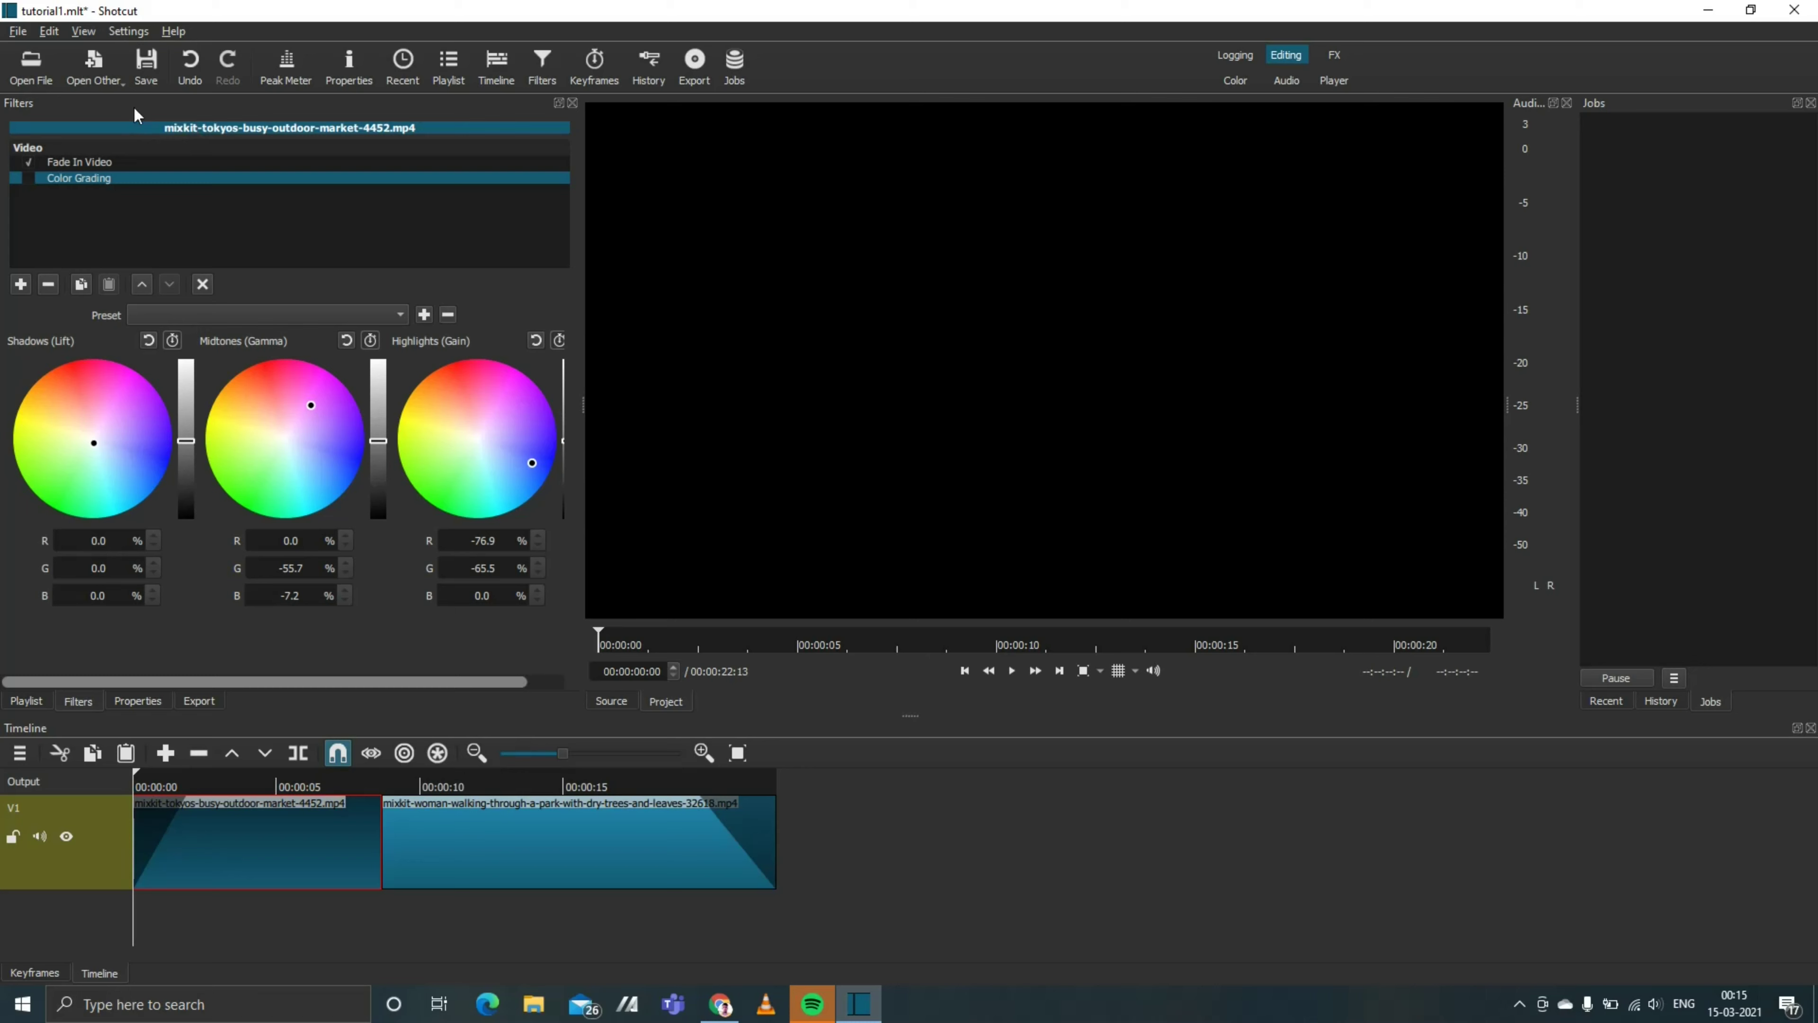
Step: Add a Text: Simple filter and replace the #timecode# placeholder with 'text'
click(21, 285)
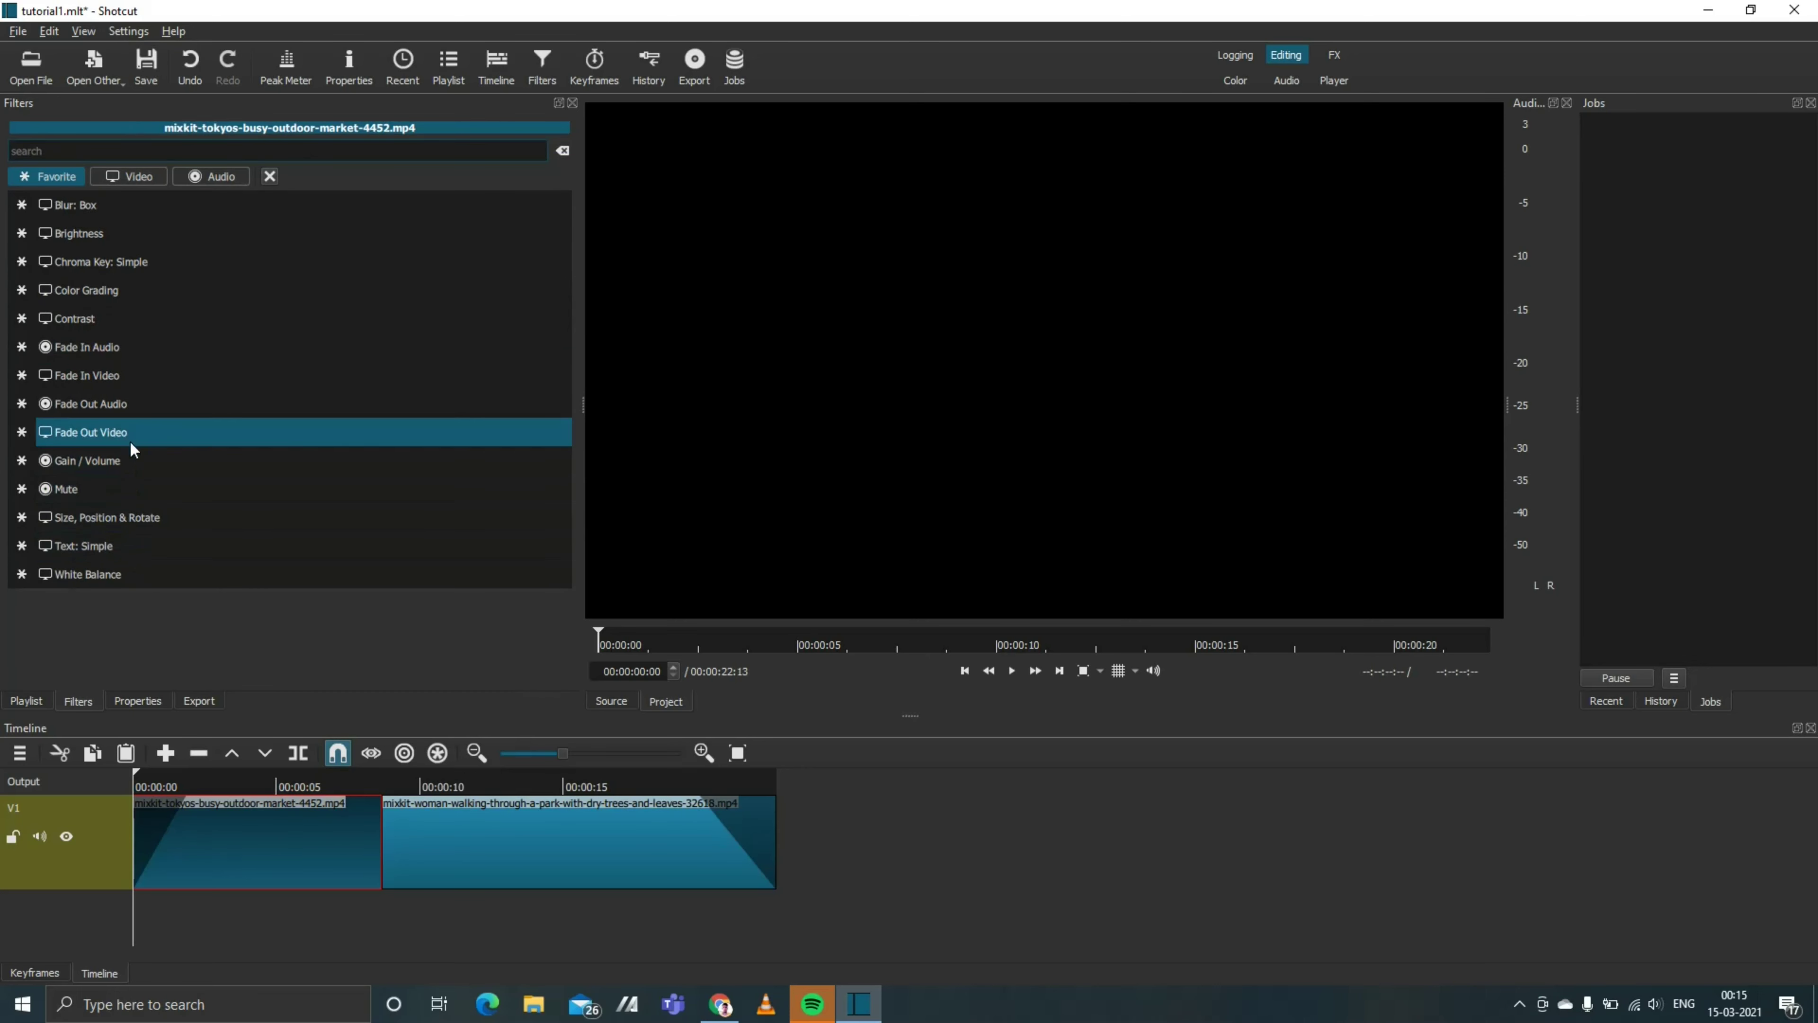
click(131, 545)
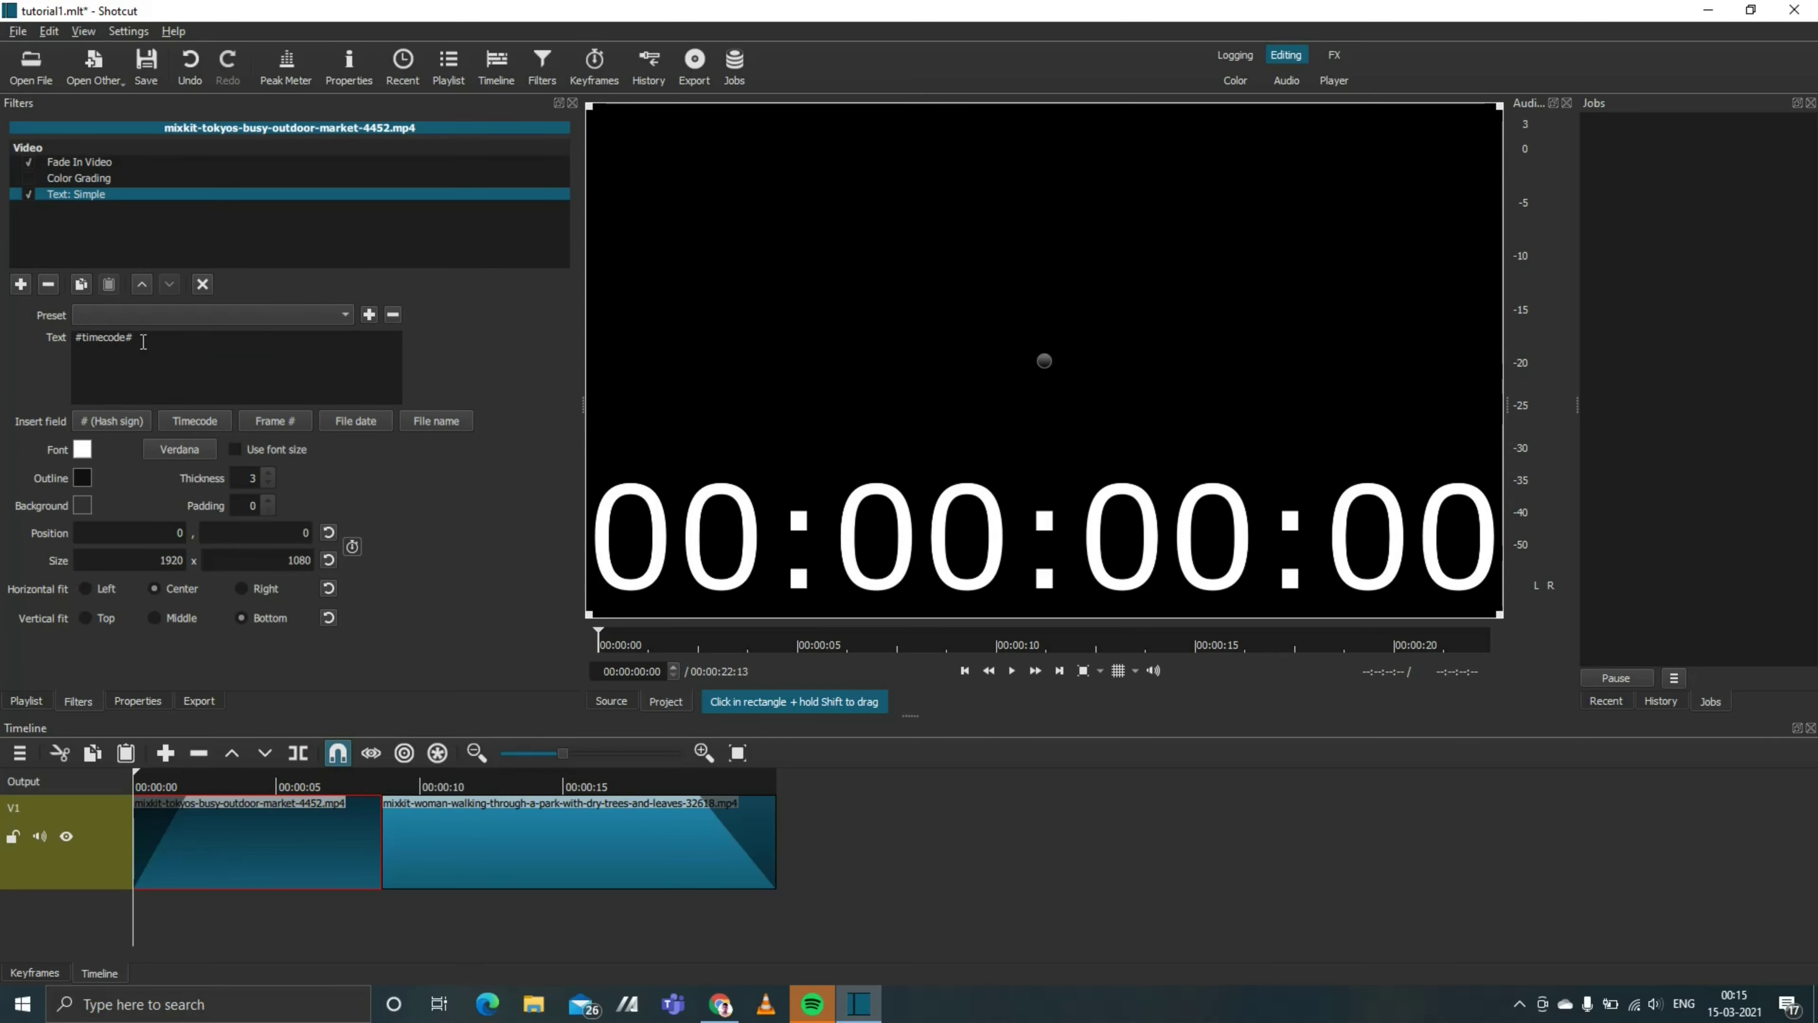
key(ctrl+a)
key(BackSpace)
text(tex)
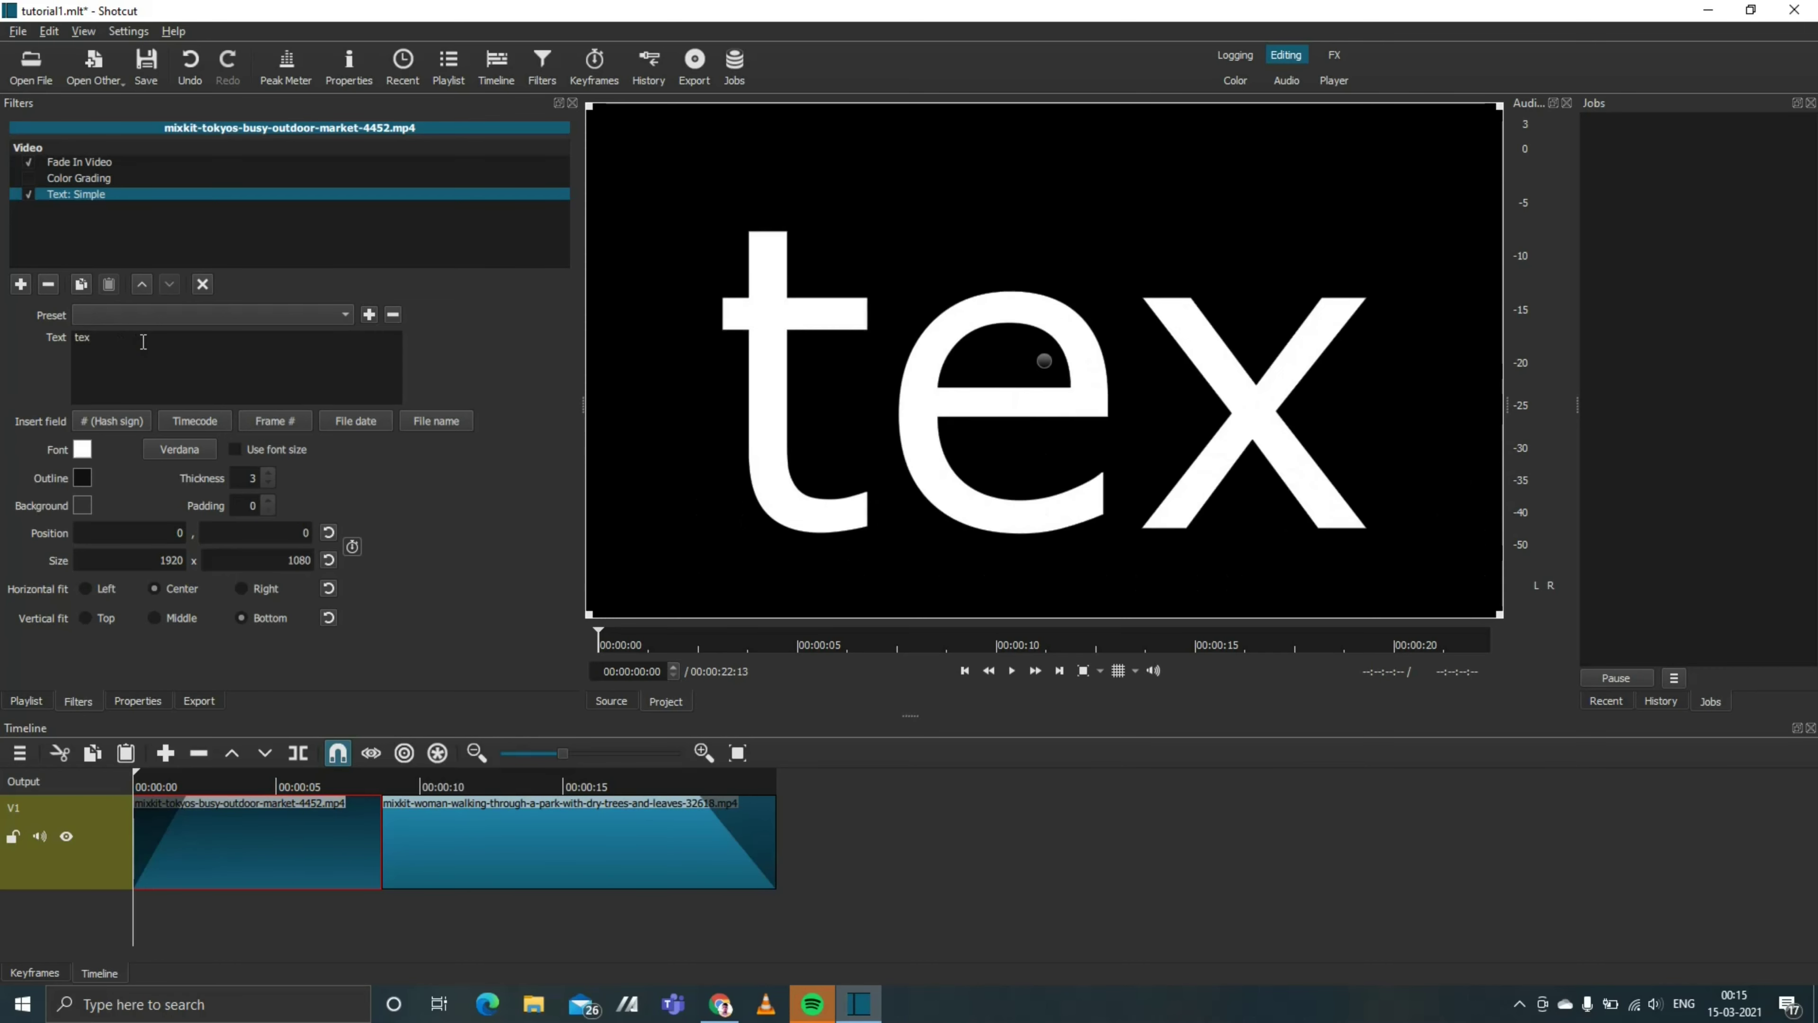
text(t)
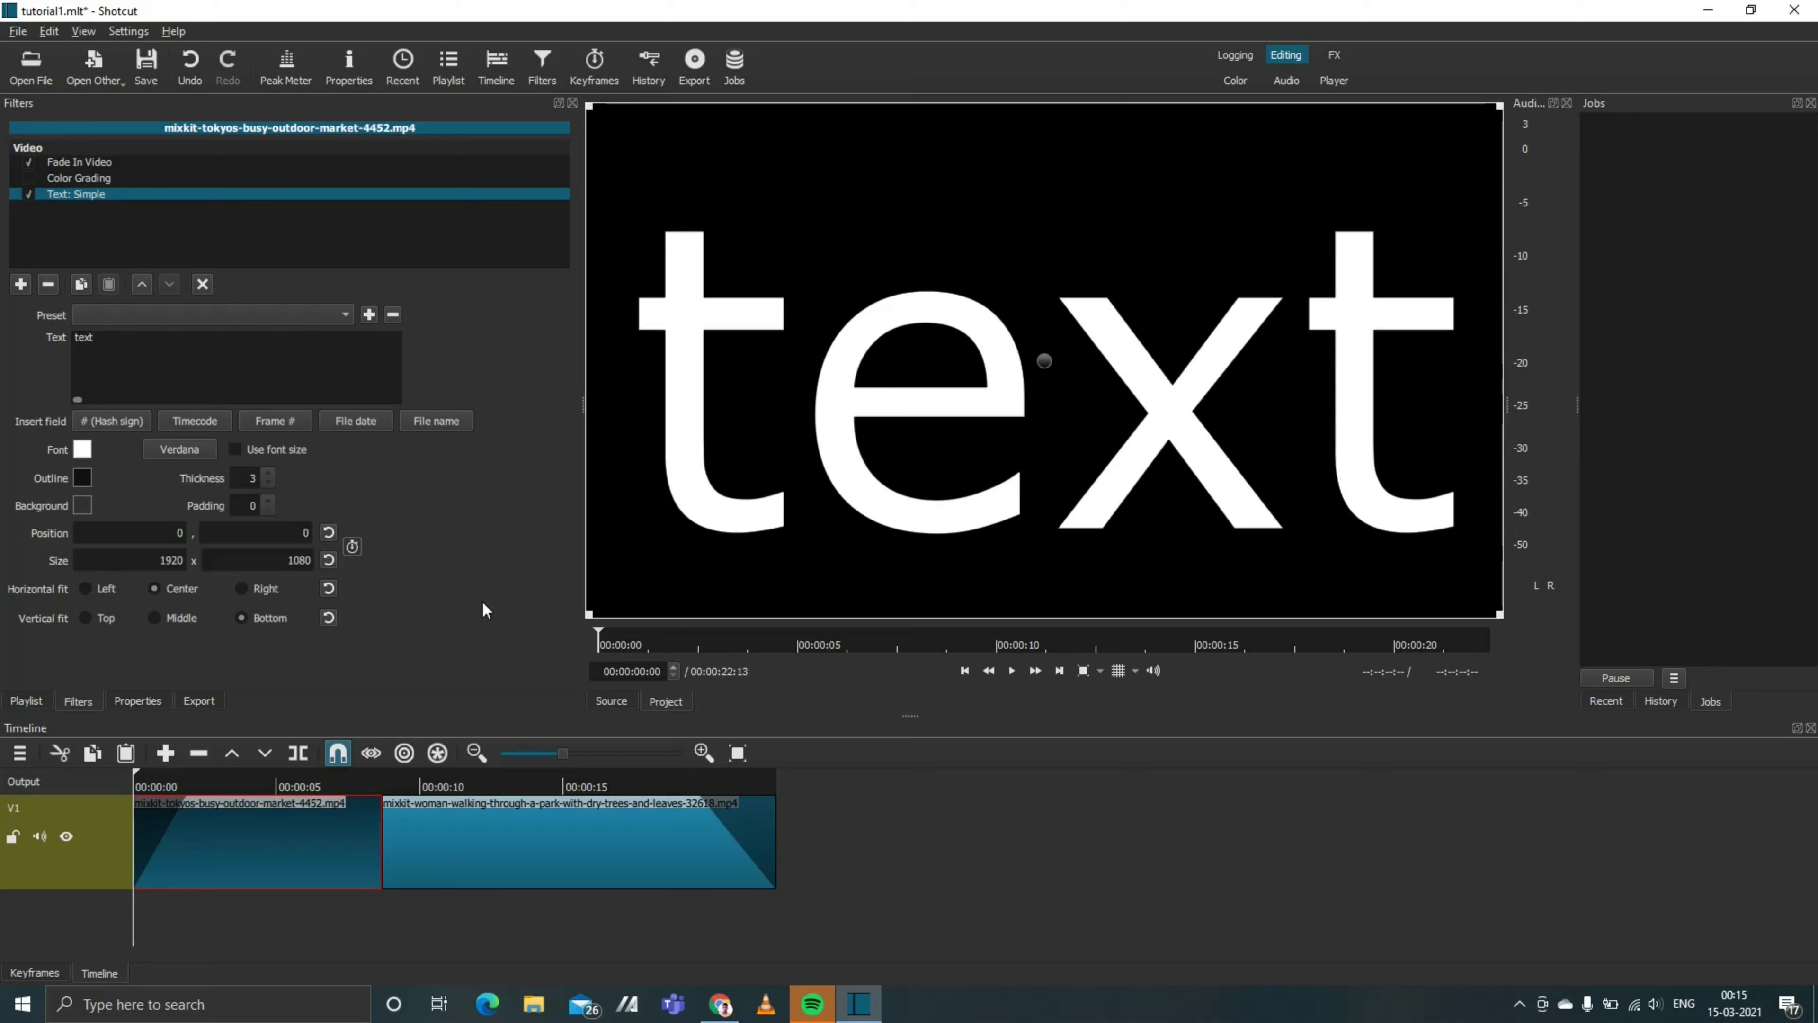
Step: Set the title font to Tw Cen MT Italic
click(189, 451)
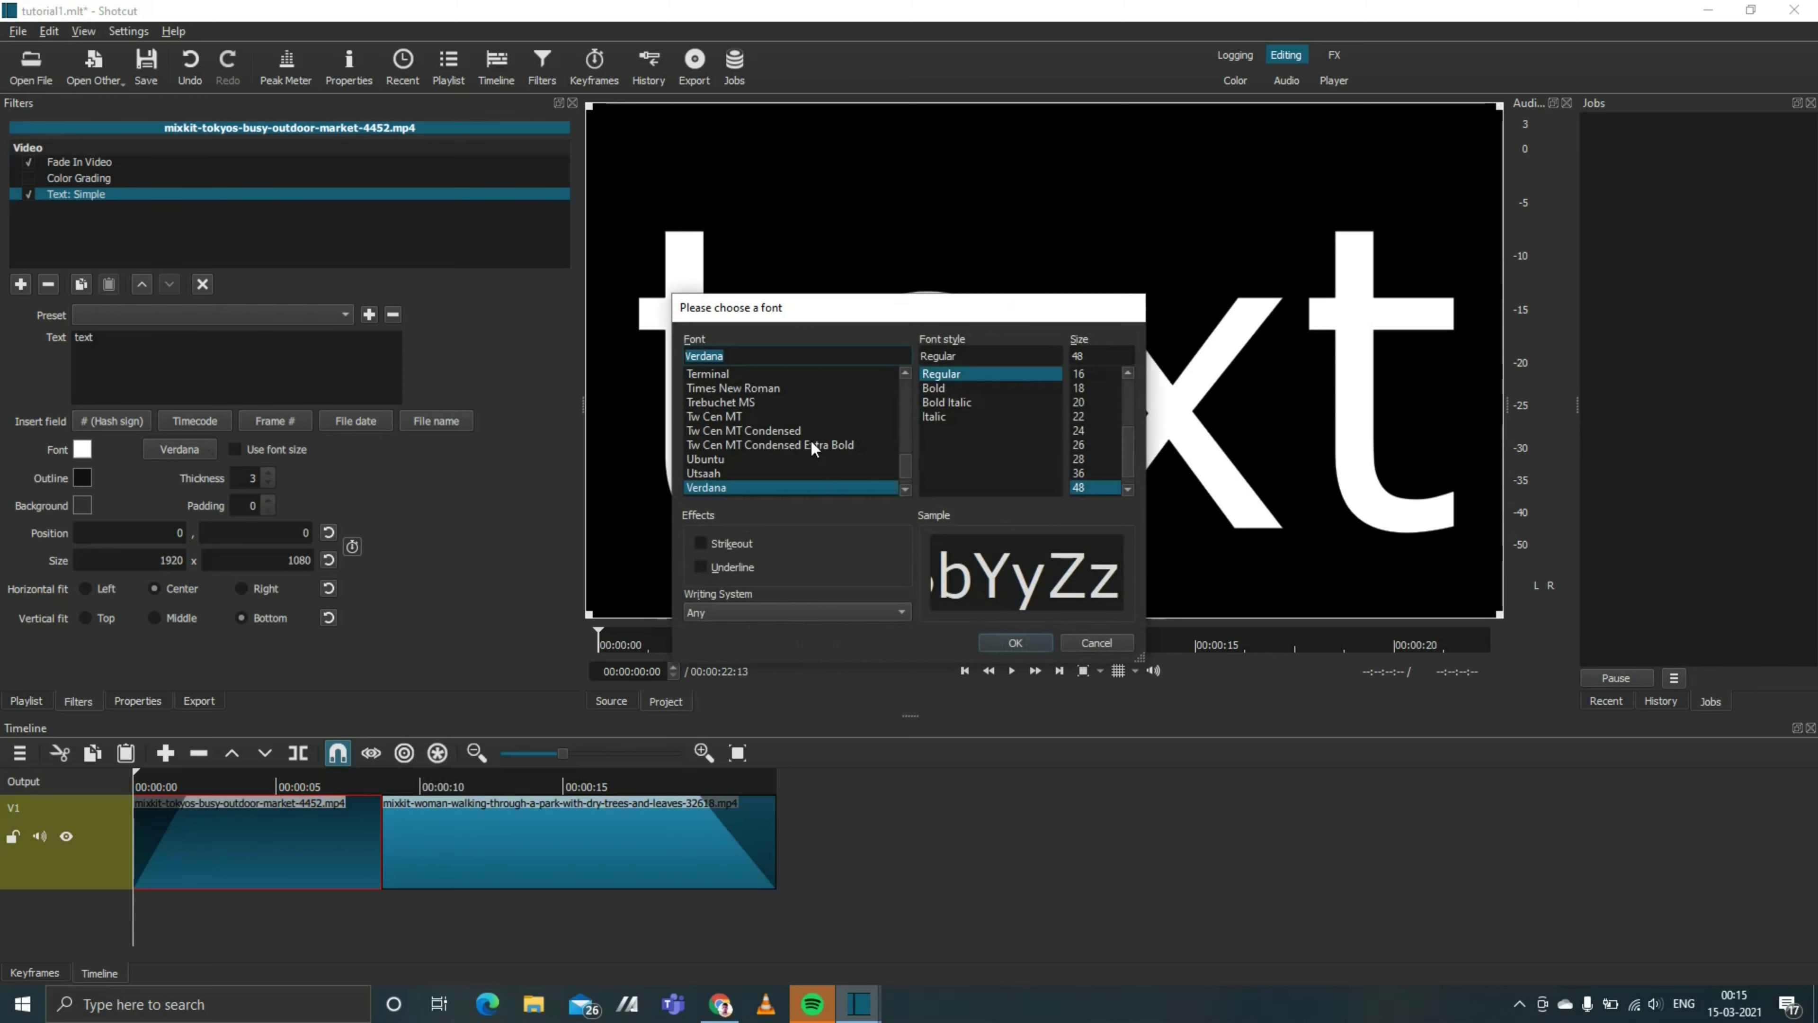
click(735, 419)
click(727, 432)
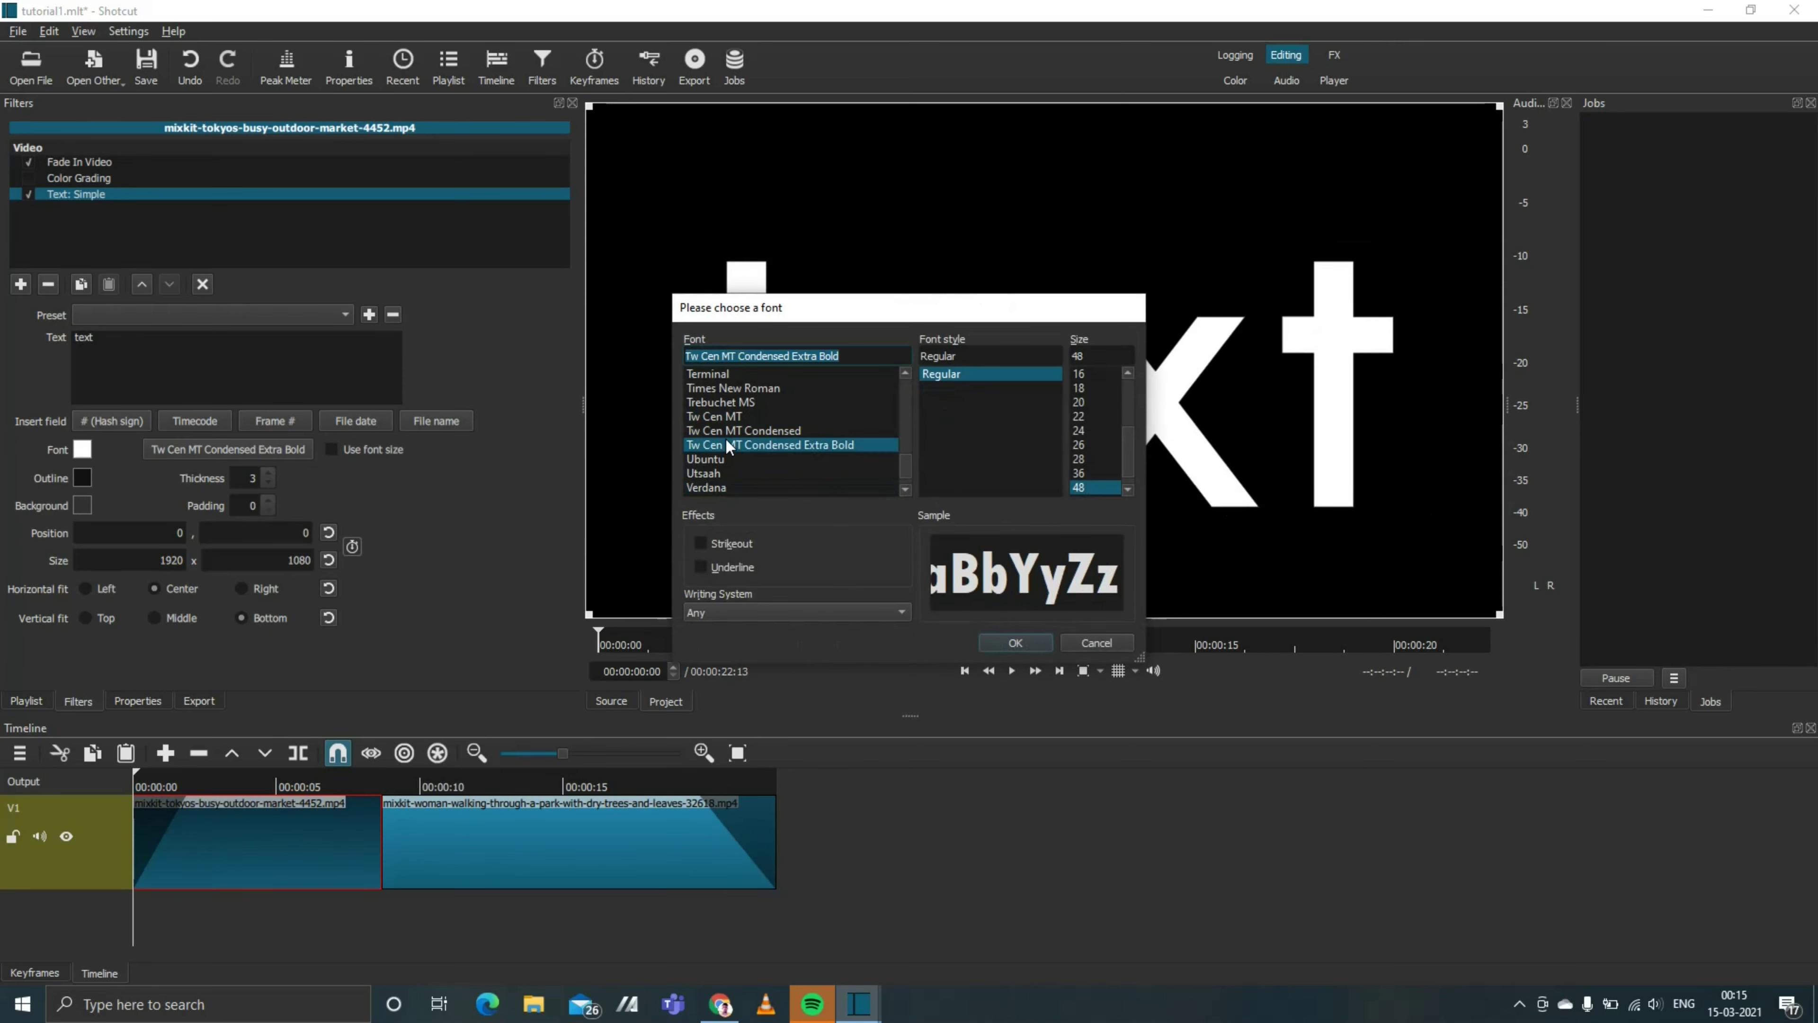
click(733, 445)
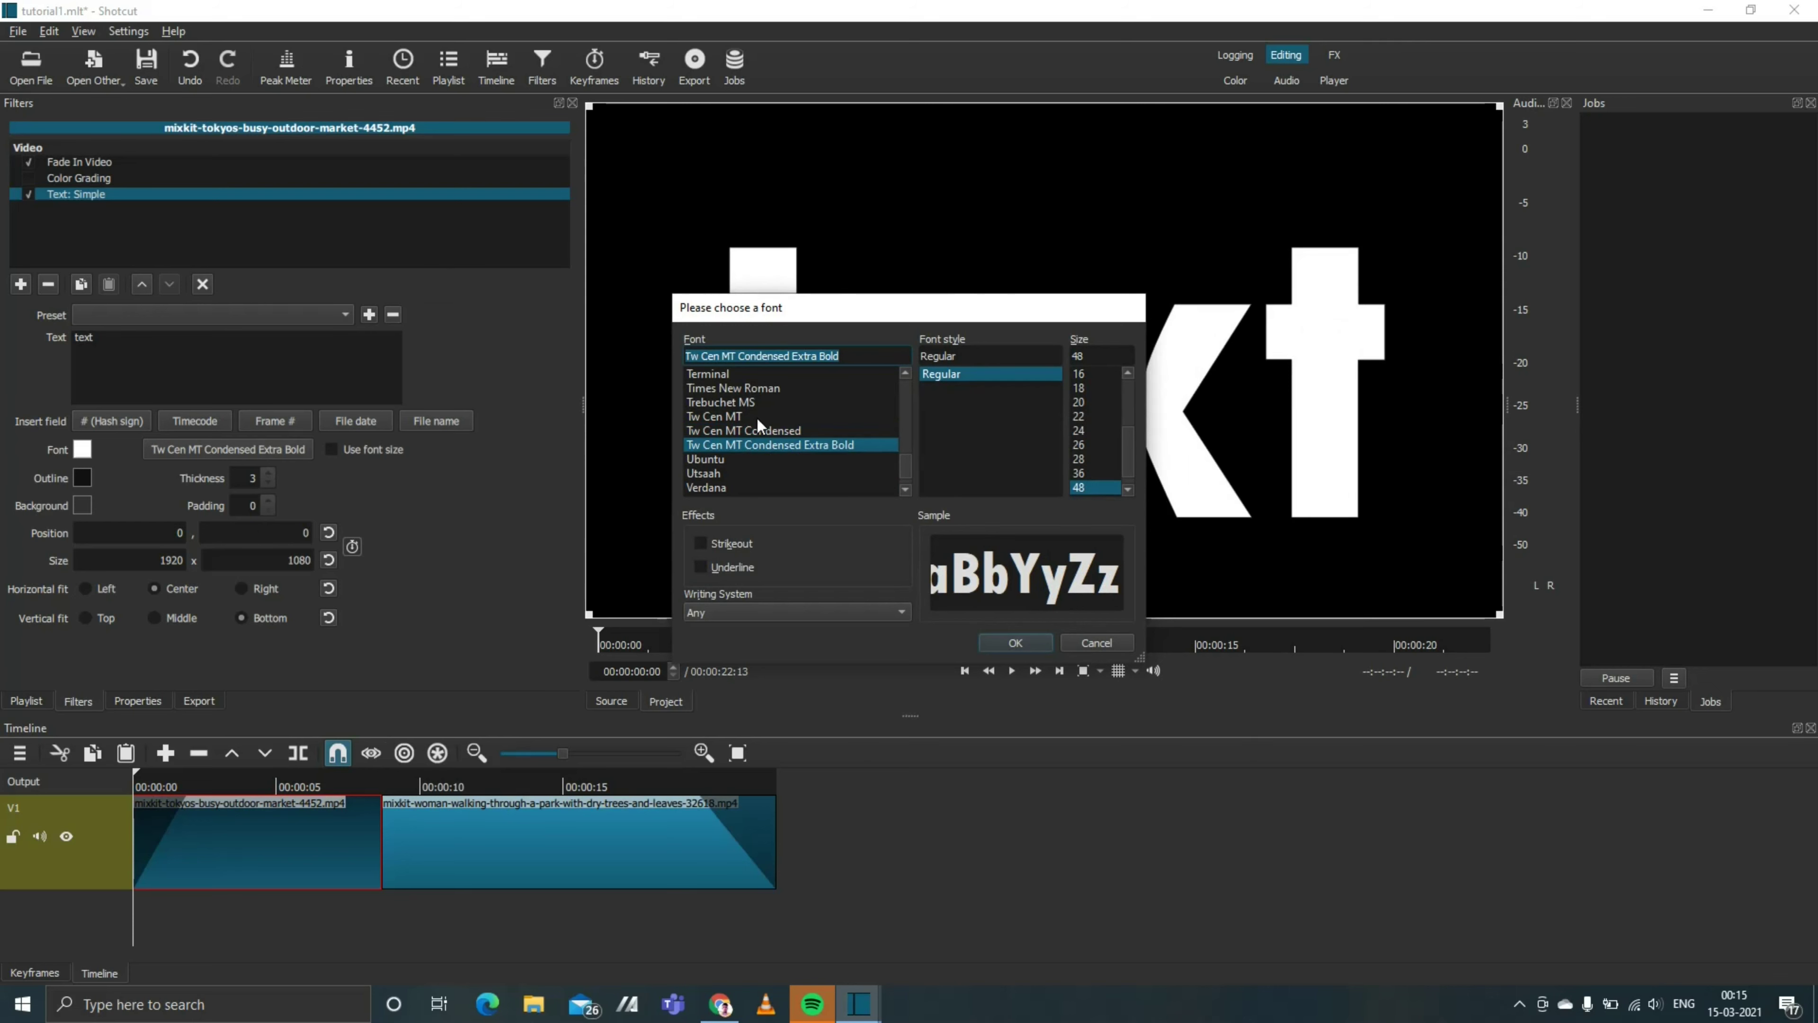
click(731, 417)
click(936, 418)
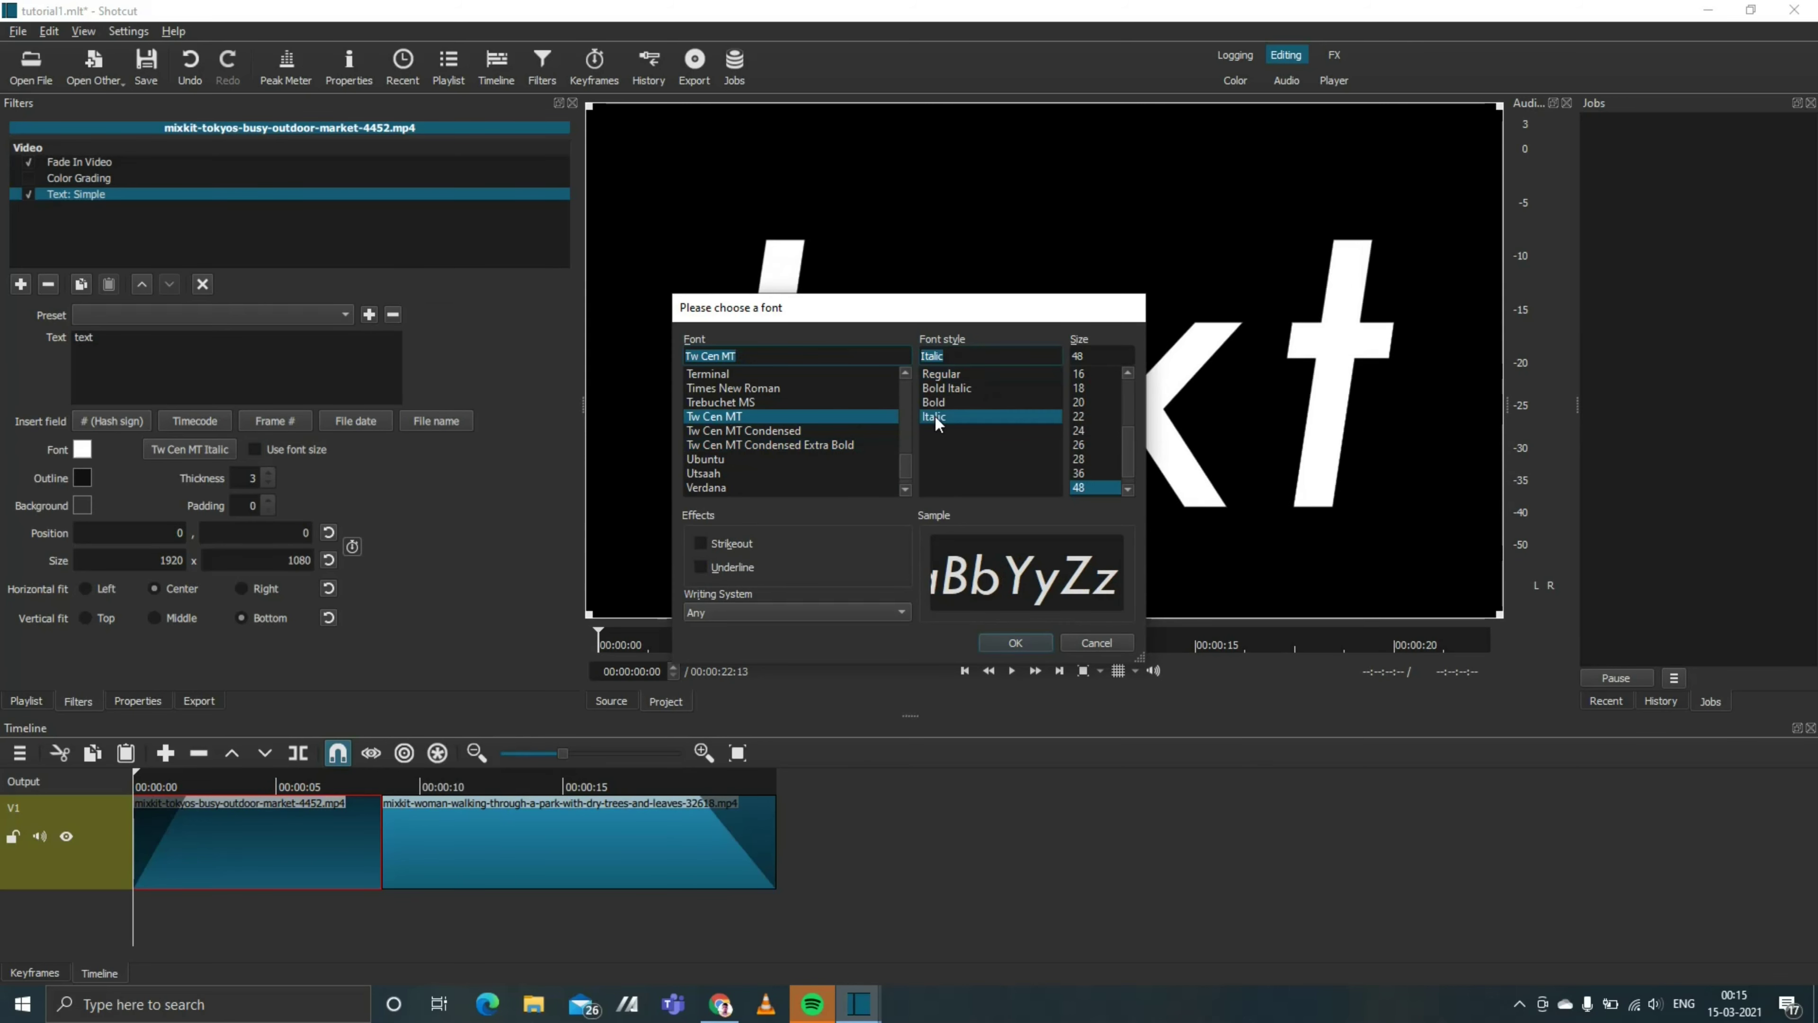
click(1014, 644)
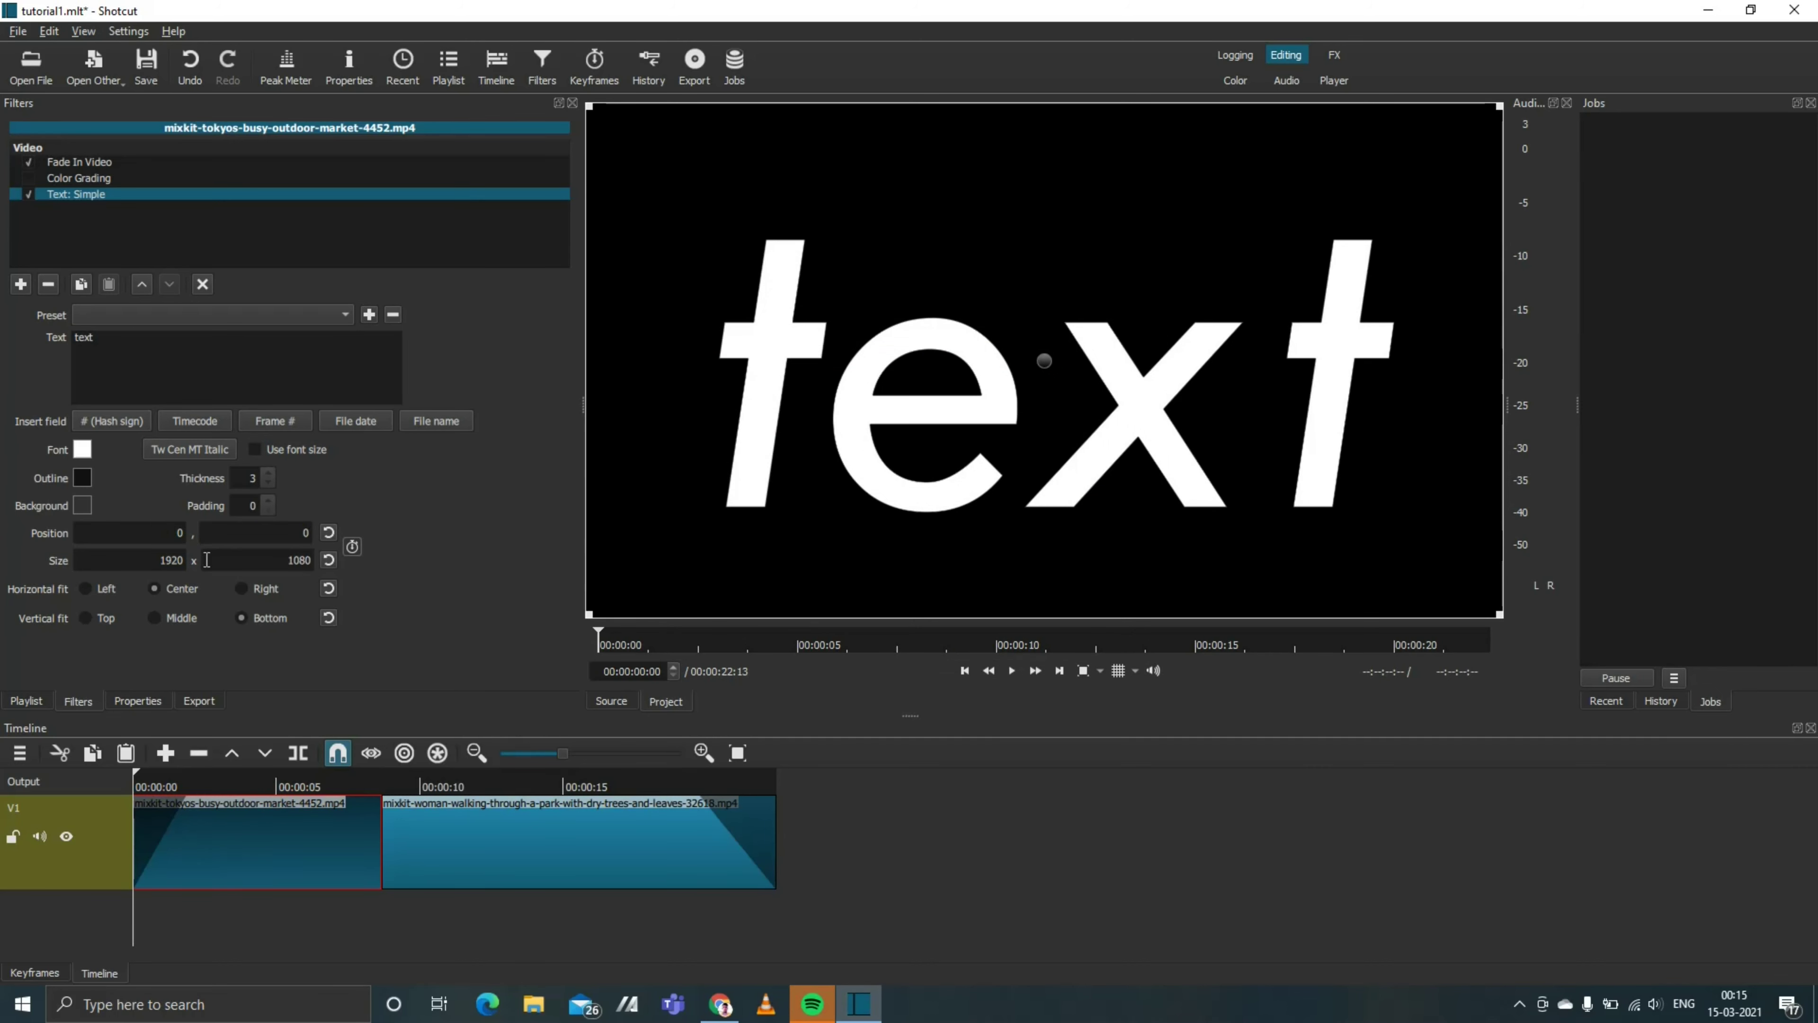
Step: Apply the Slide In From Right preset, preview it, and shrink the title box to 1063x441 at 443,40
click(328, 312)
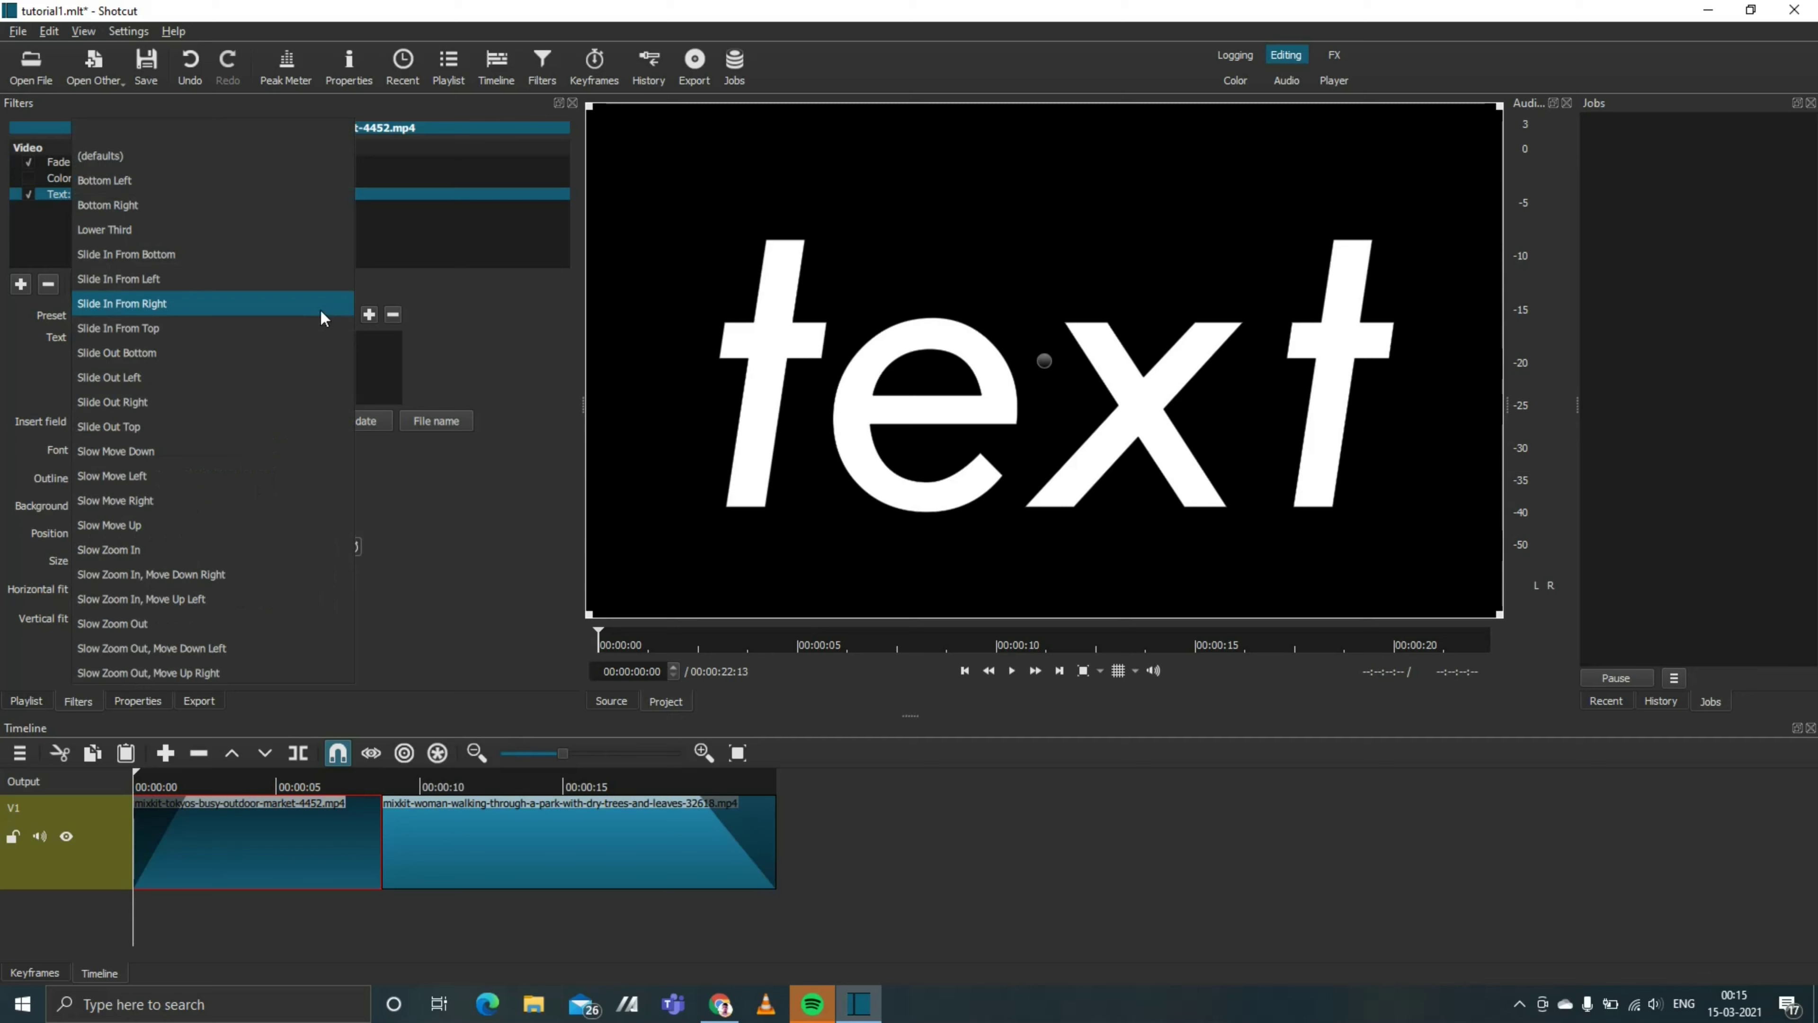
click(198, 298)
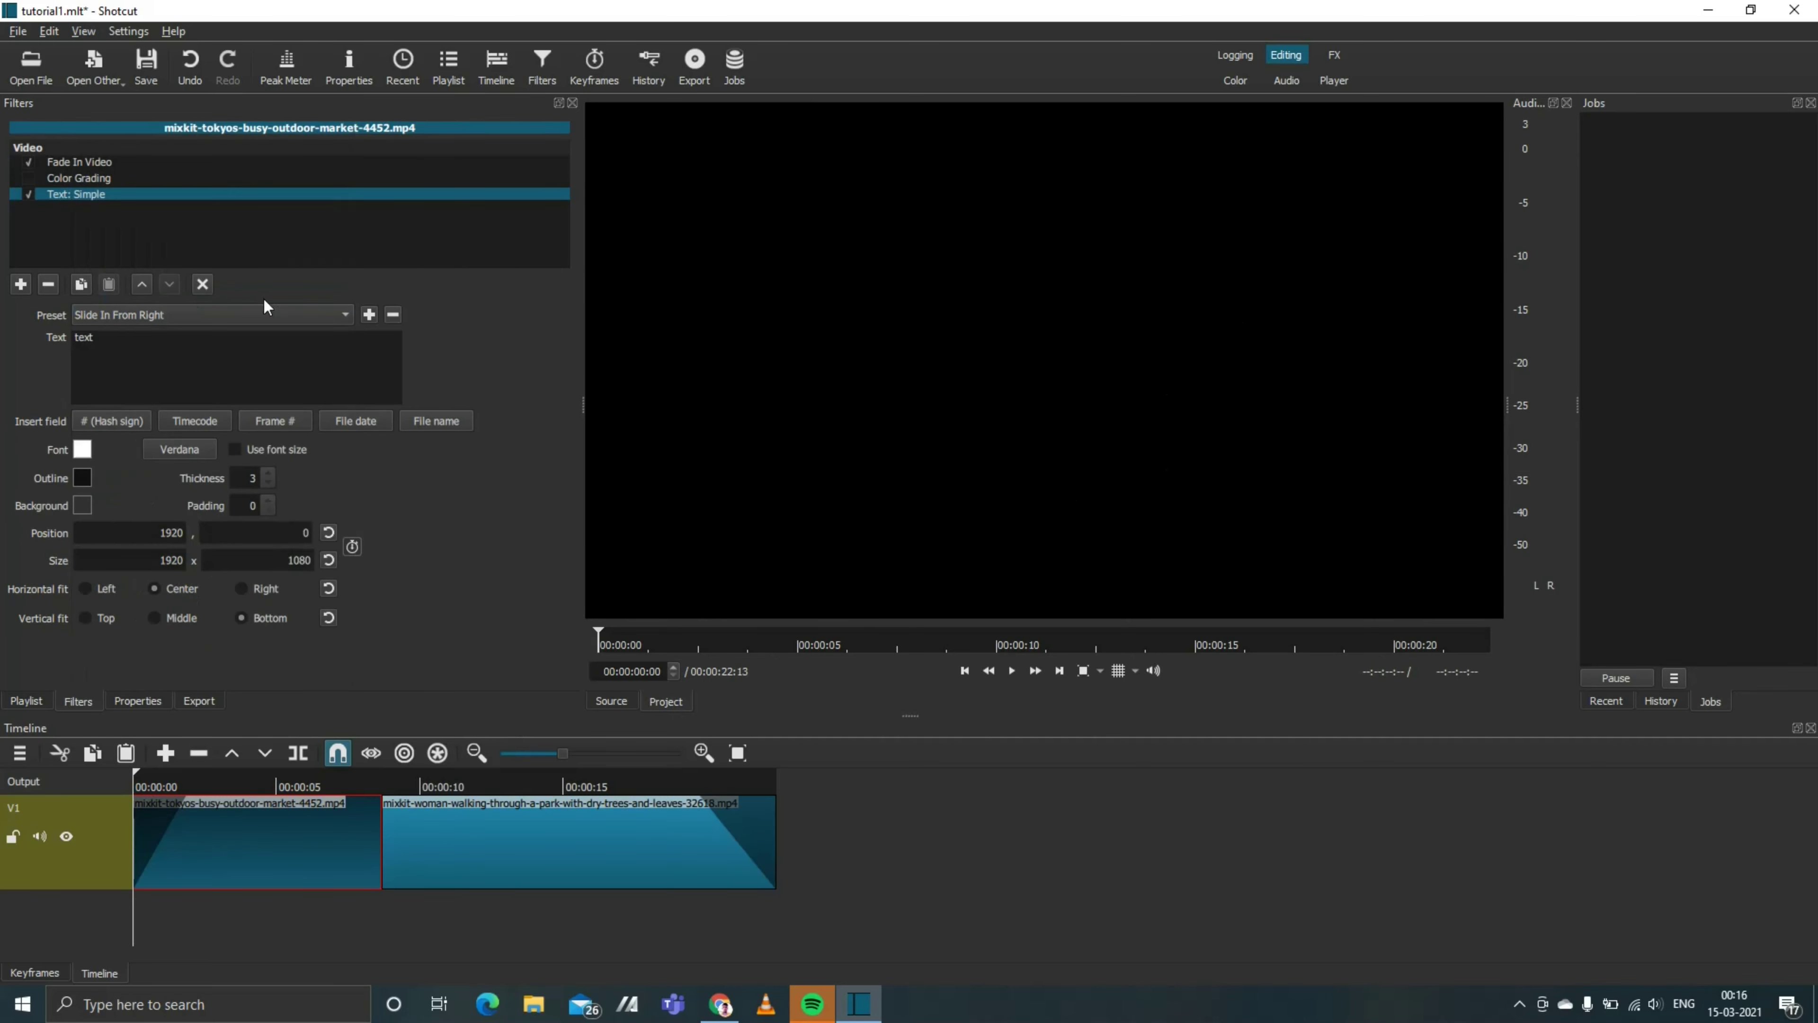
click(1012, 671)
click(1015, 672)
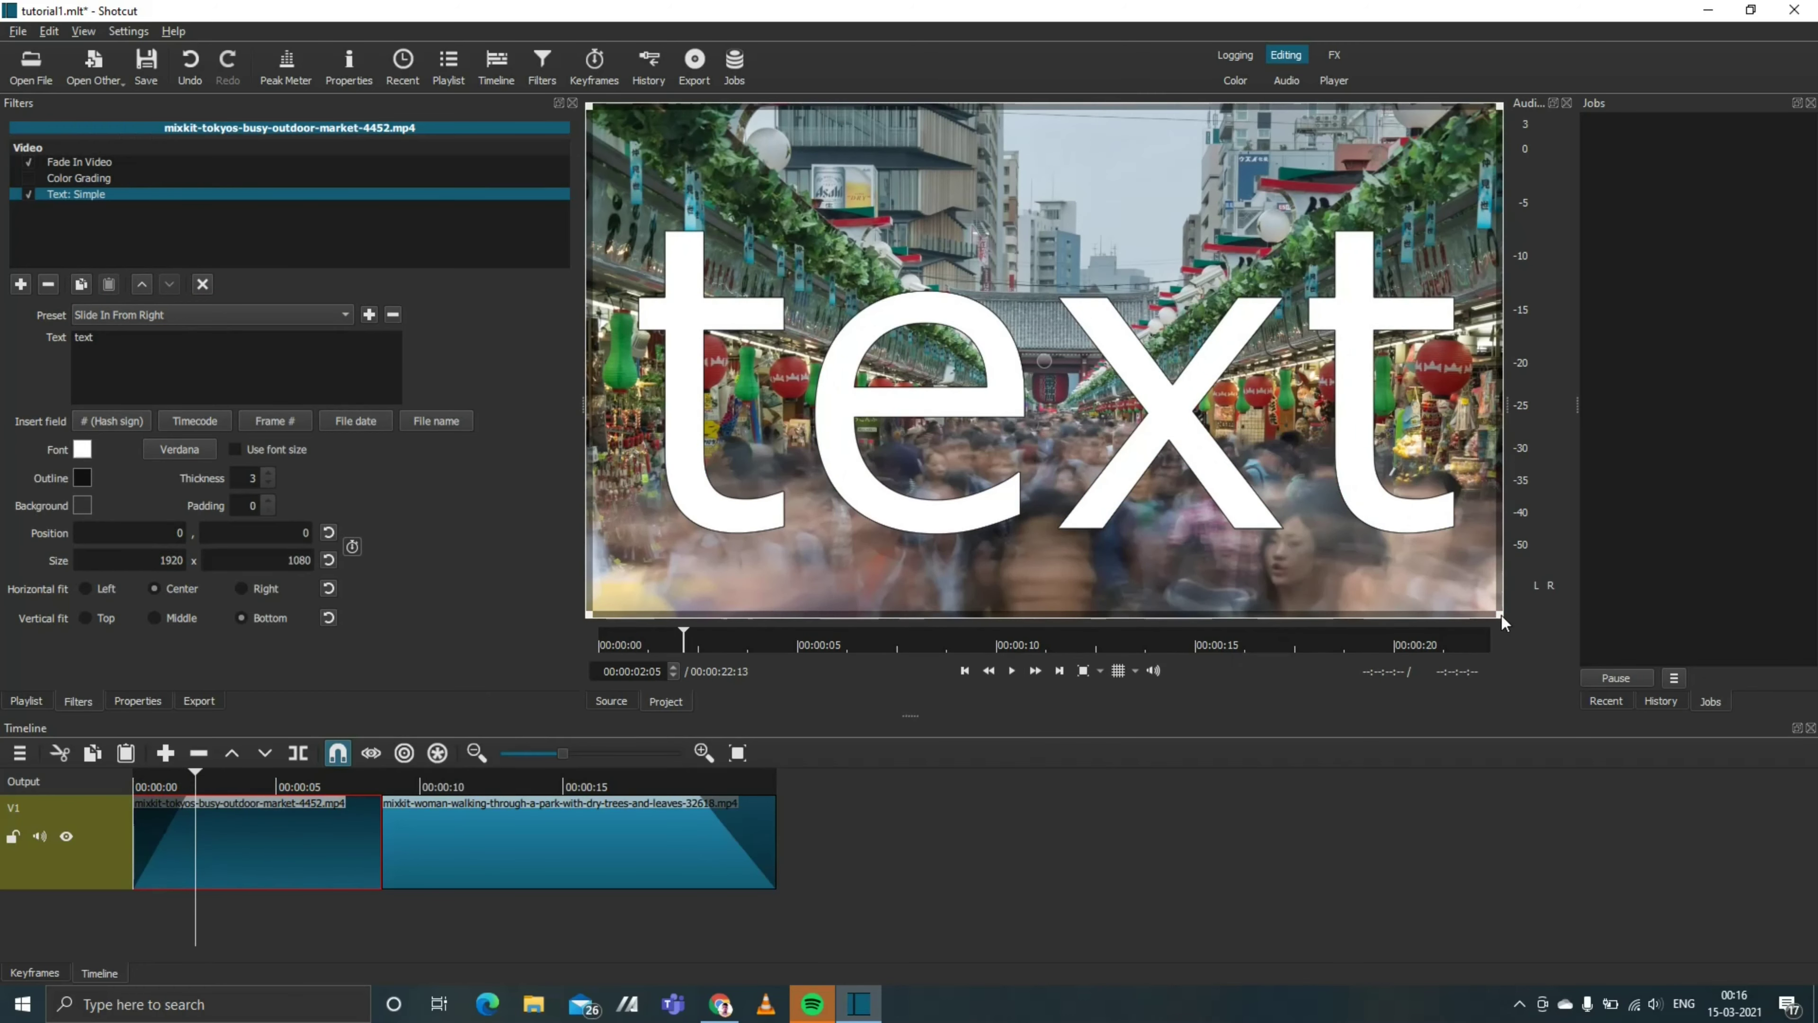
drag(1501, 615, 1106, 354)
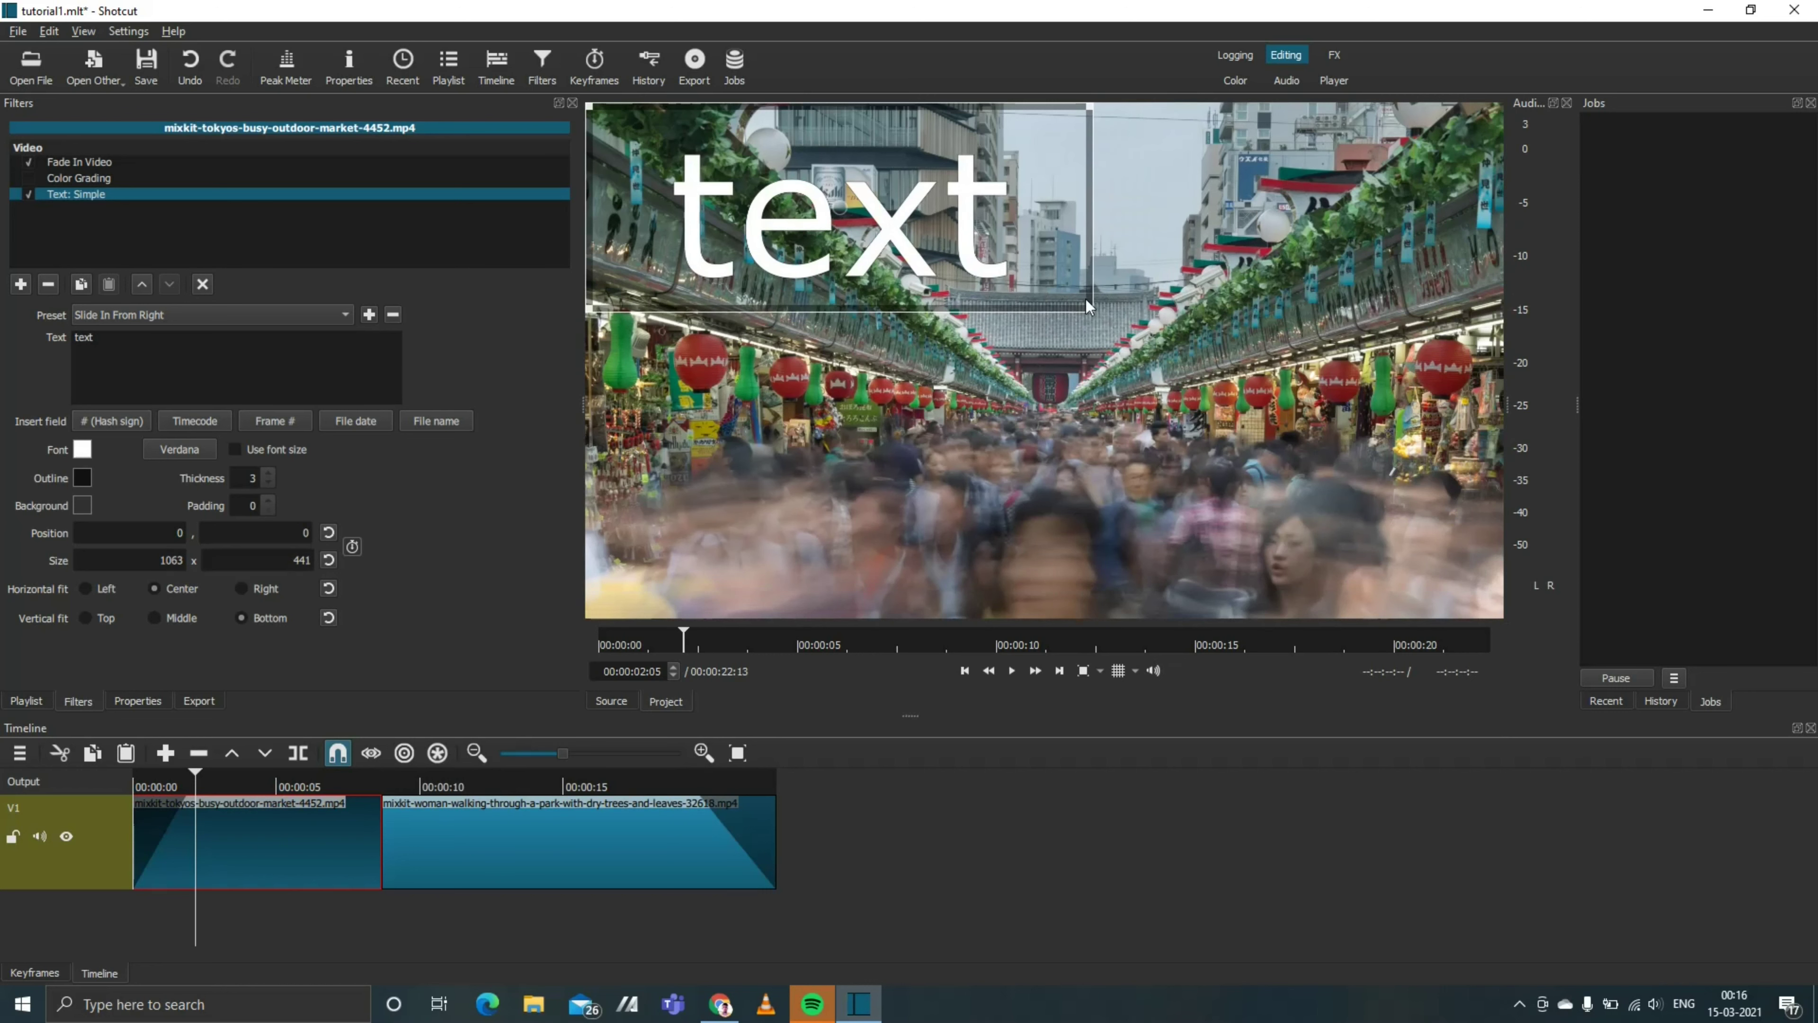
drag(839, 207, 1085, 235)
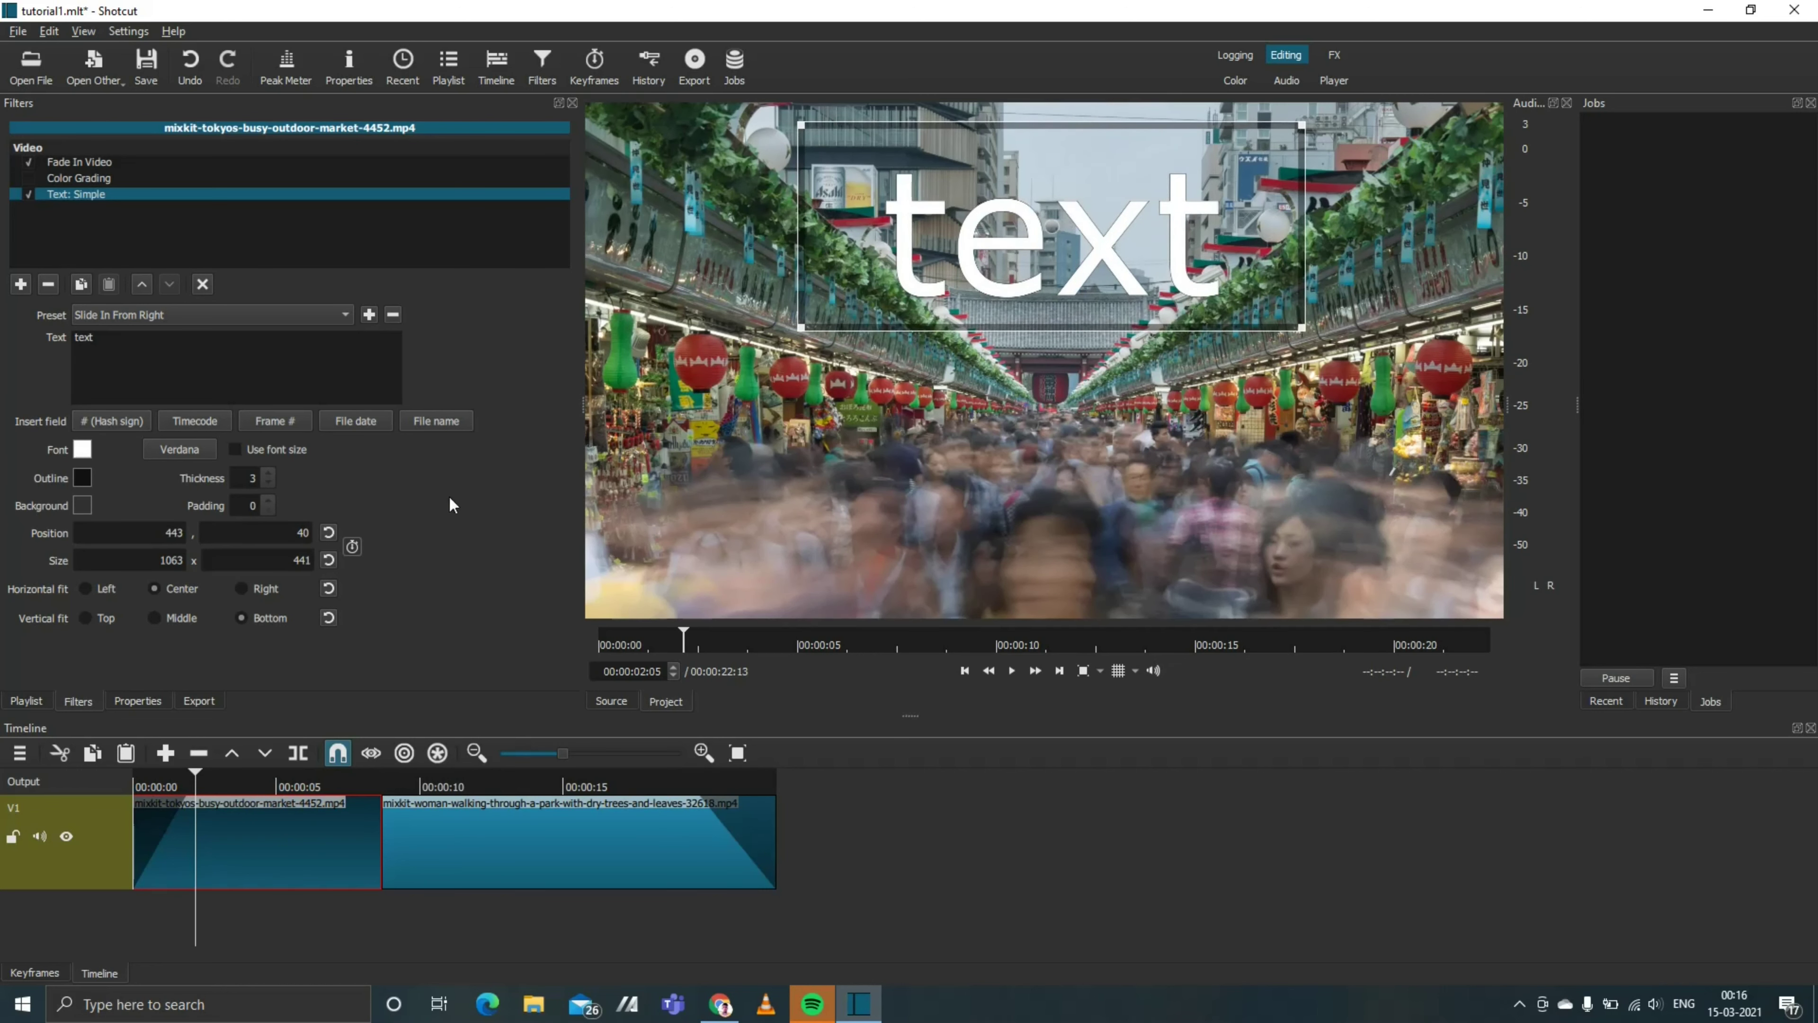
Step: Set the title's vertical fit to Middle and its font colour to red (#ff0000)
click(155, 618)
click(83, 450)
click(710, 401)
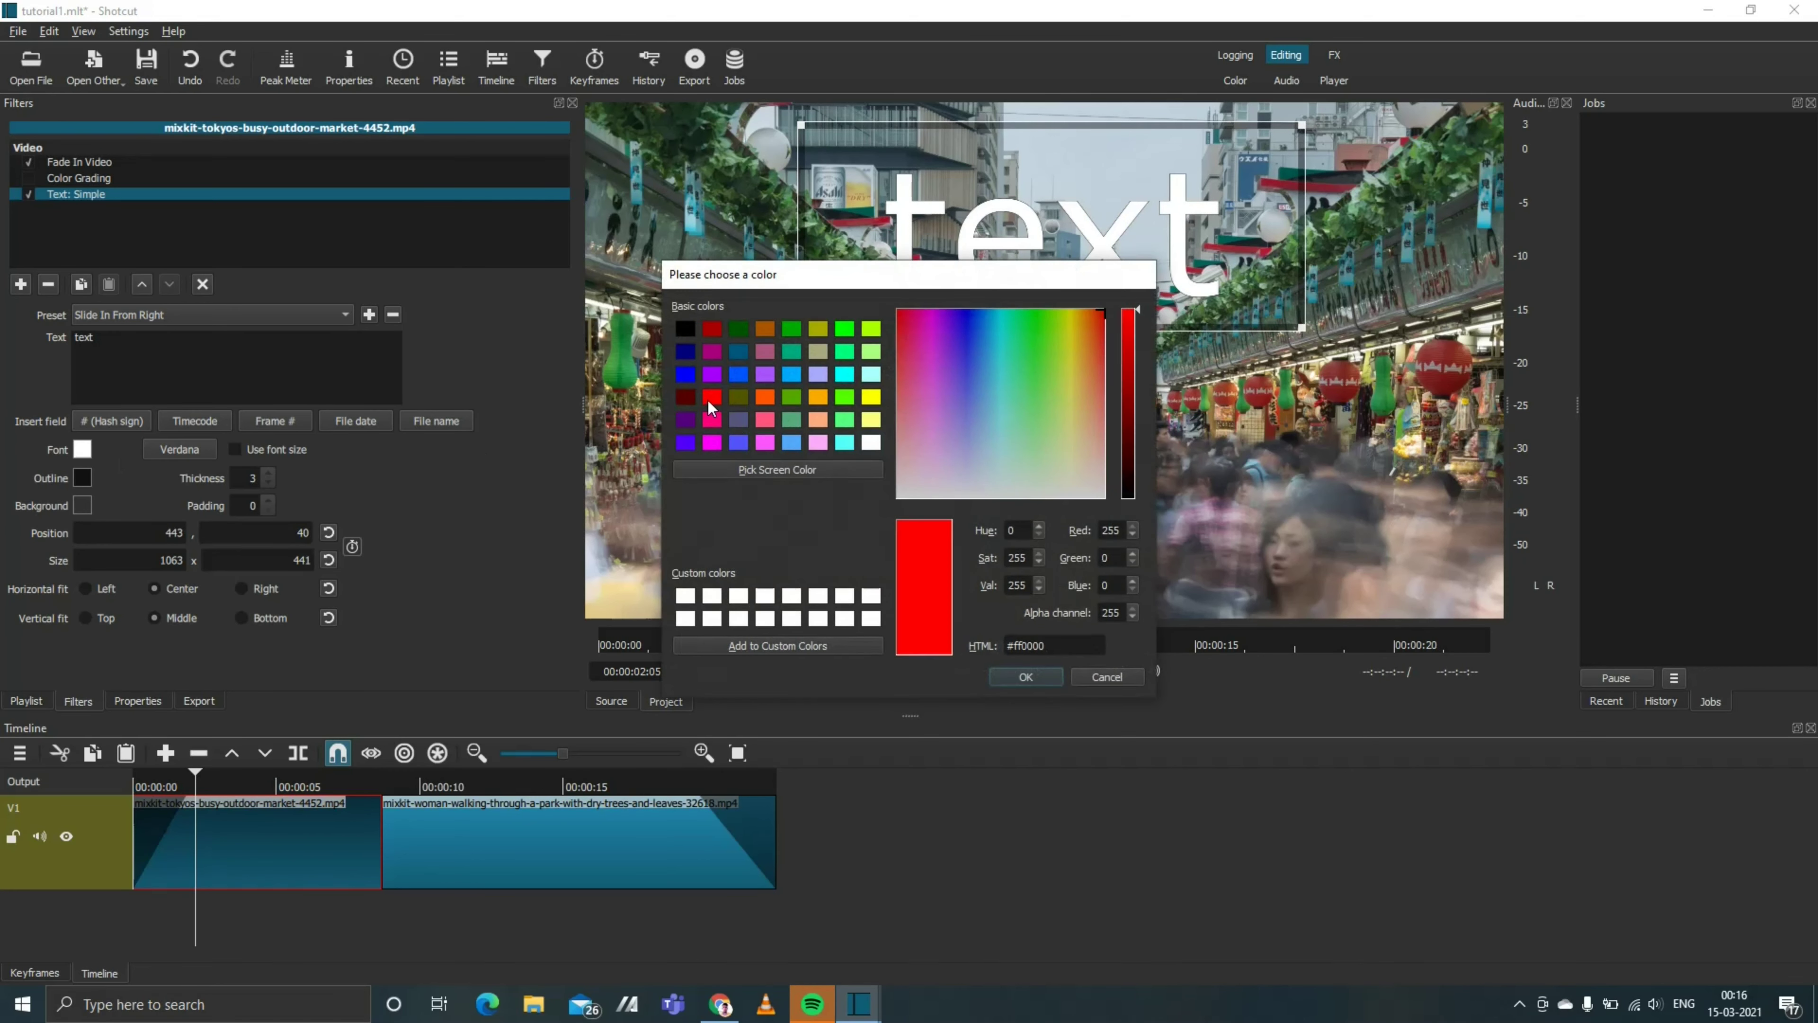
click(1025, 676)
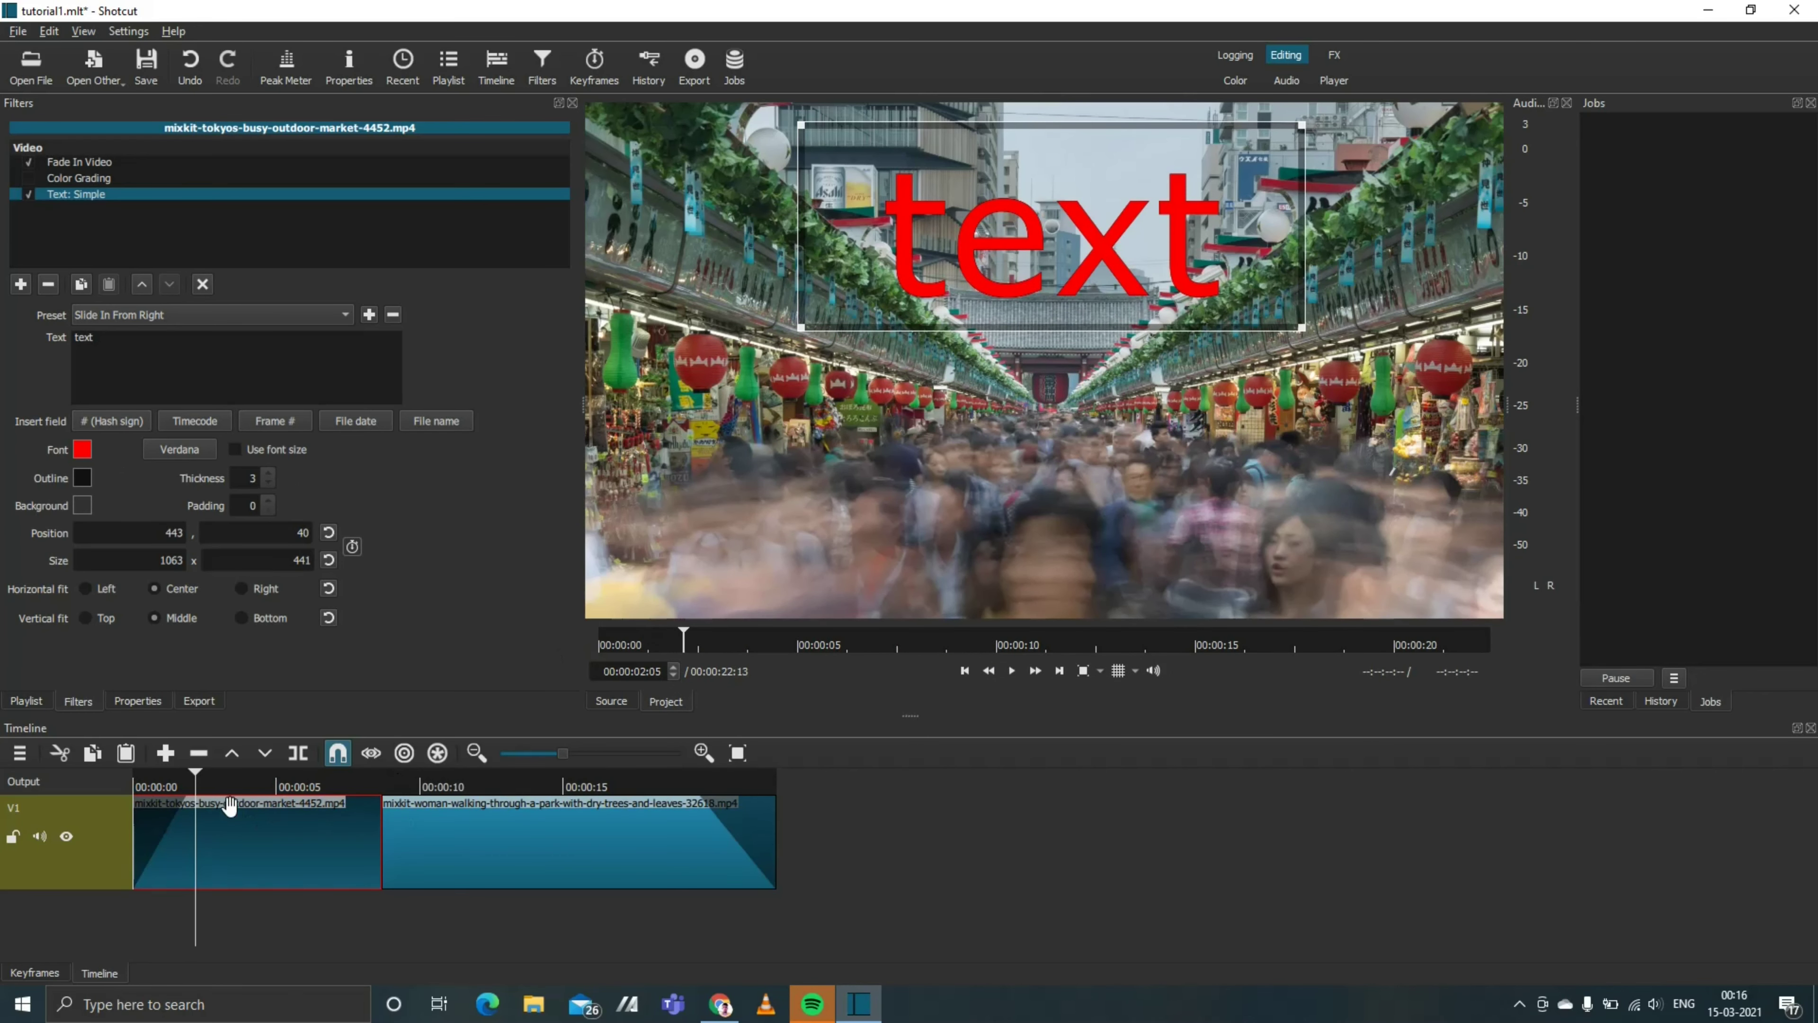
Step: Rewind to the clip's start and play back the red sliding title
drag(194, 775, 126, 774)
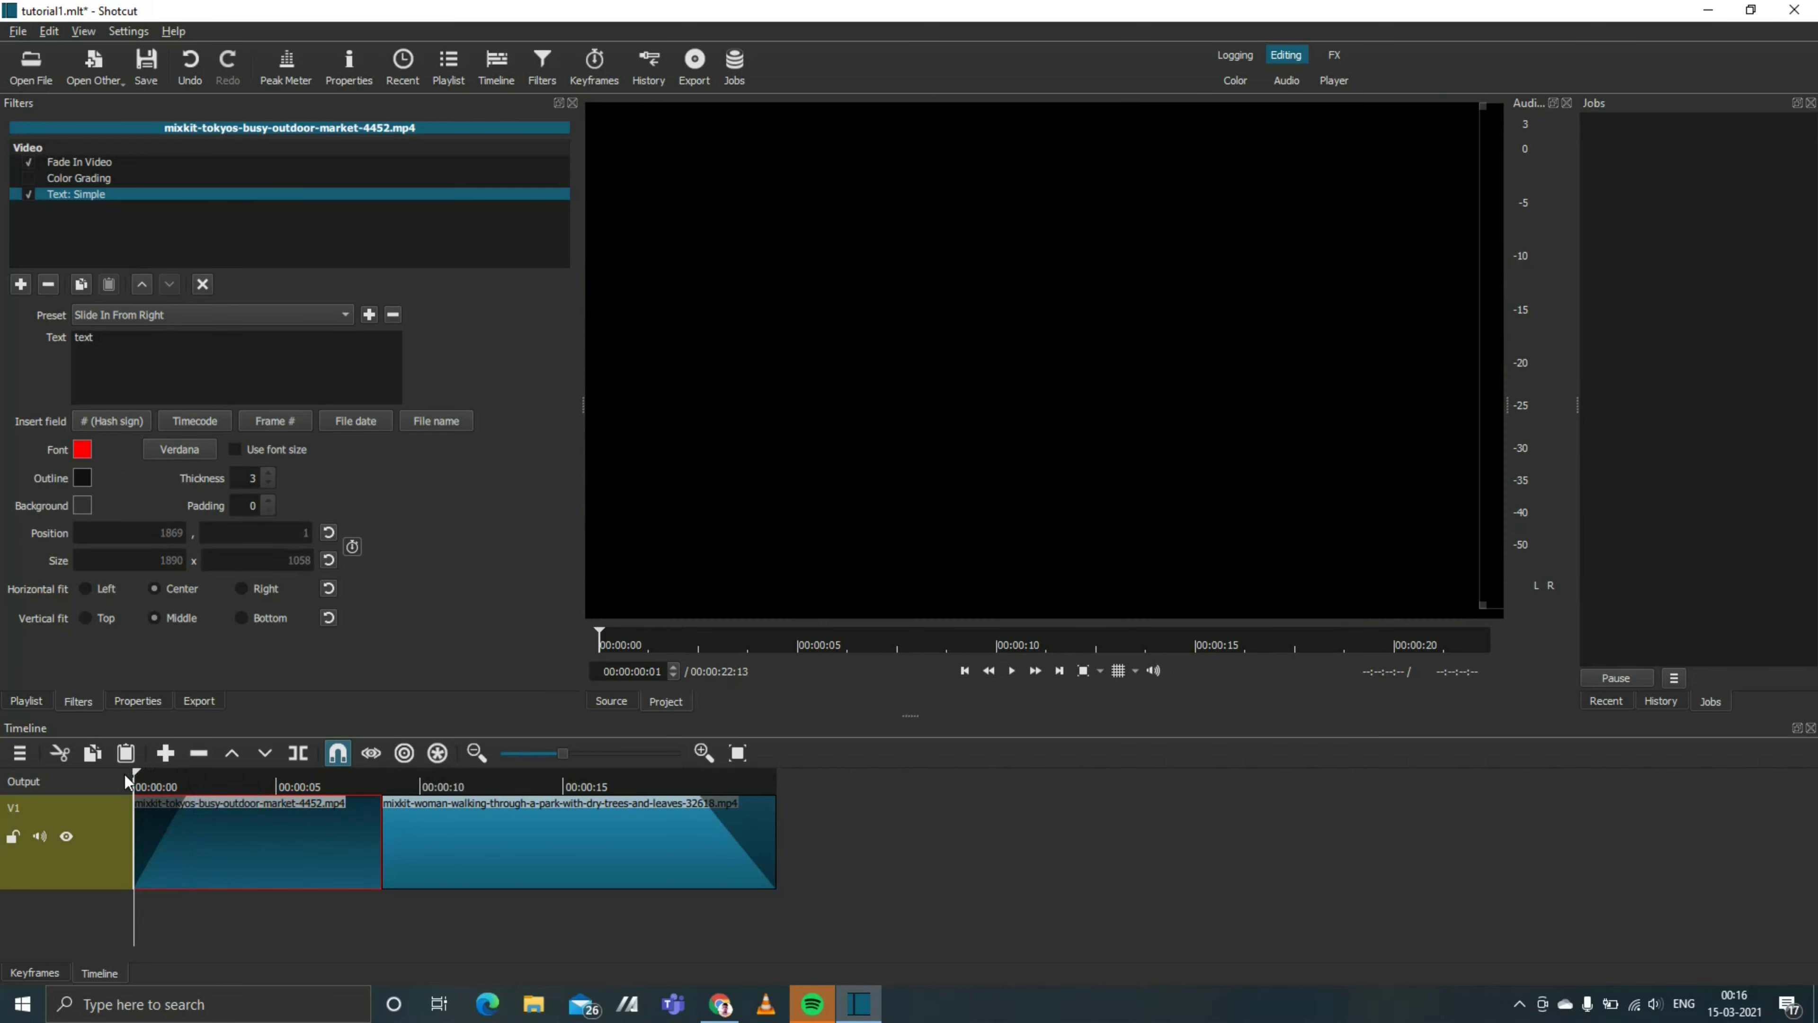
click(1013, 672)
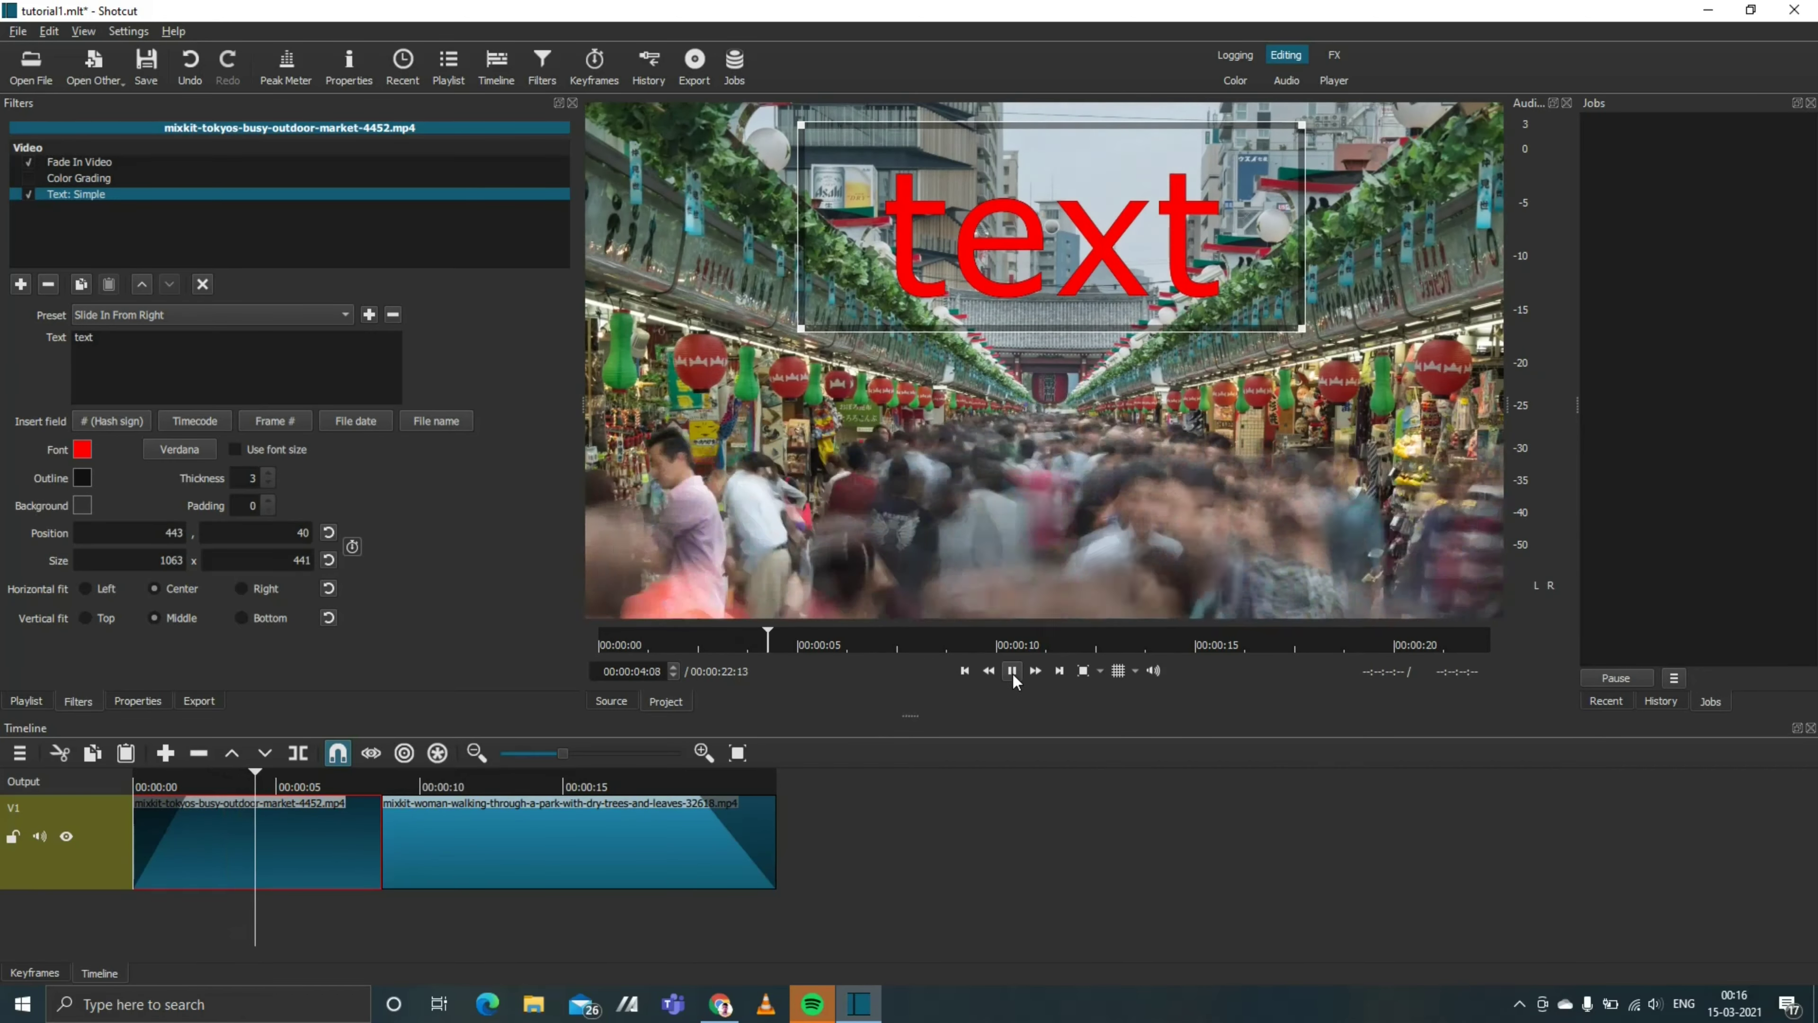
click(1012, 671)
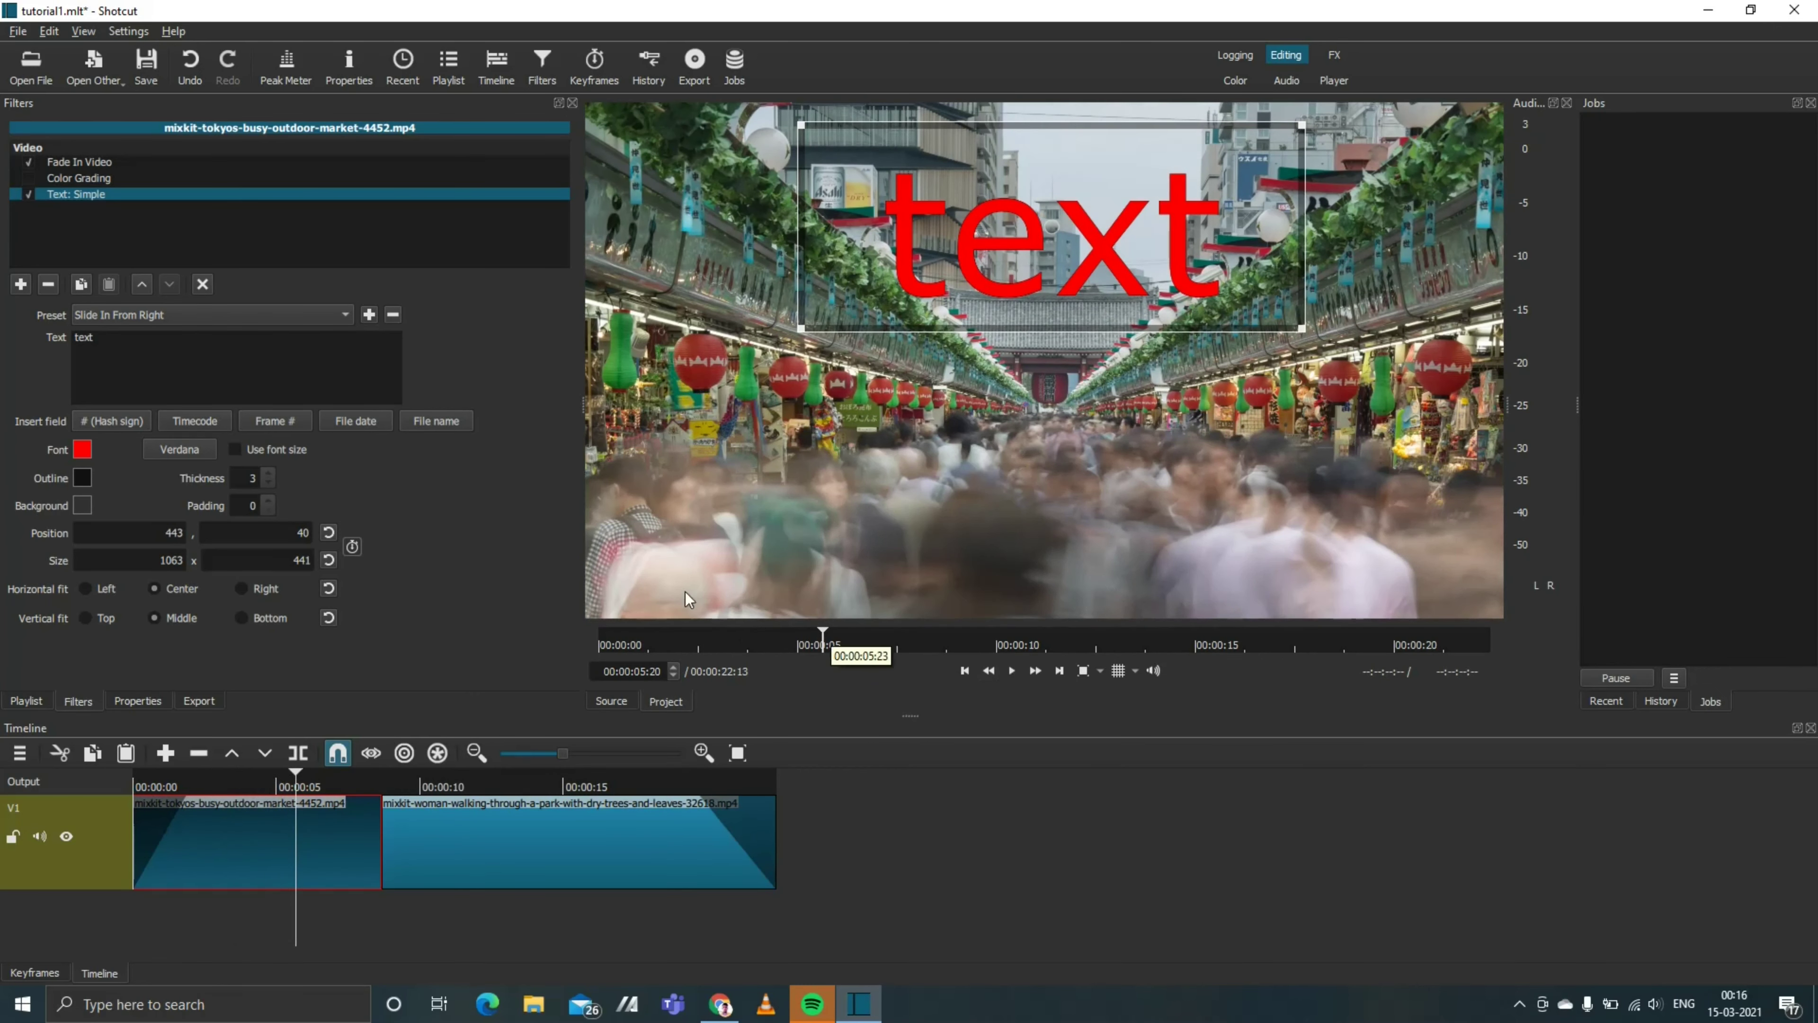
Step: Add a Saturation filter via the 'satu' search and raise its level to about 285%
click(22, 284)
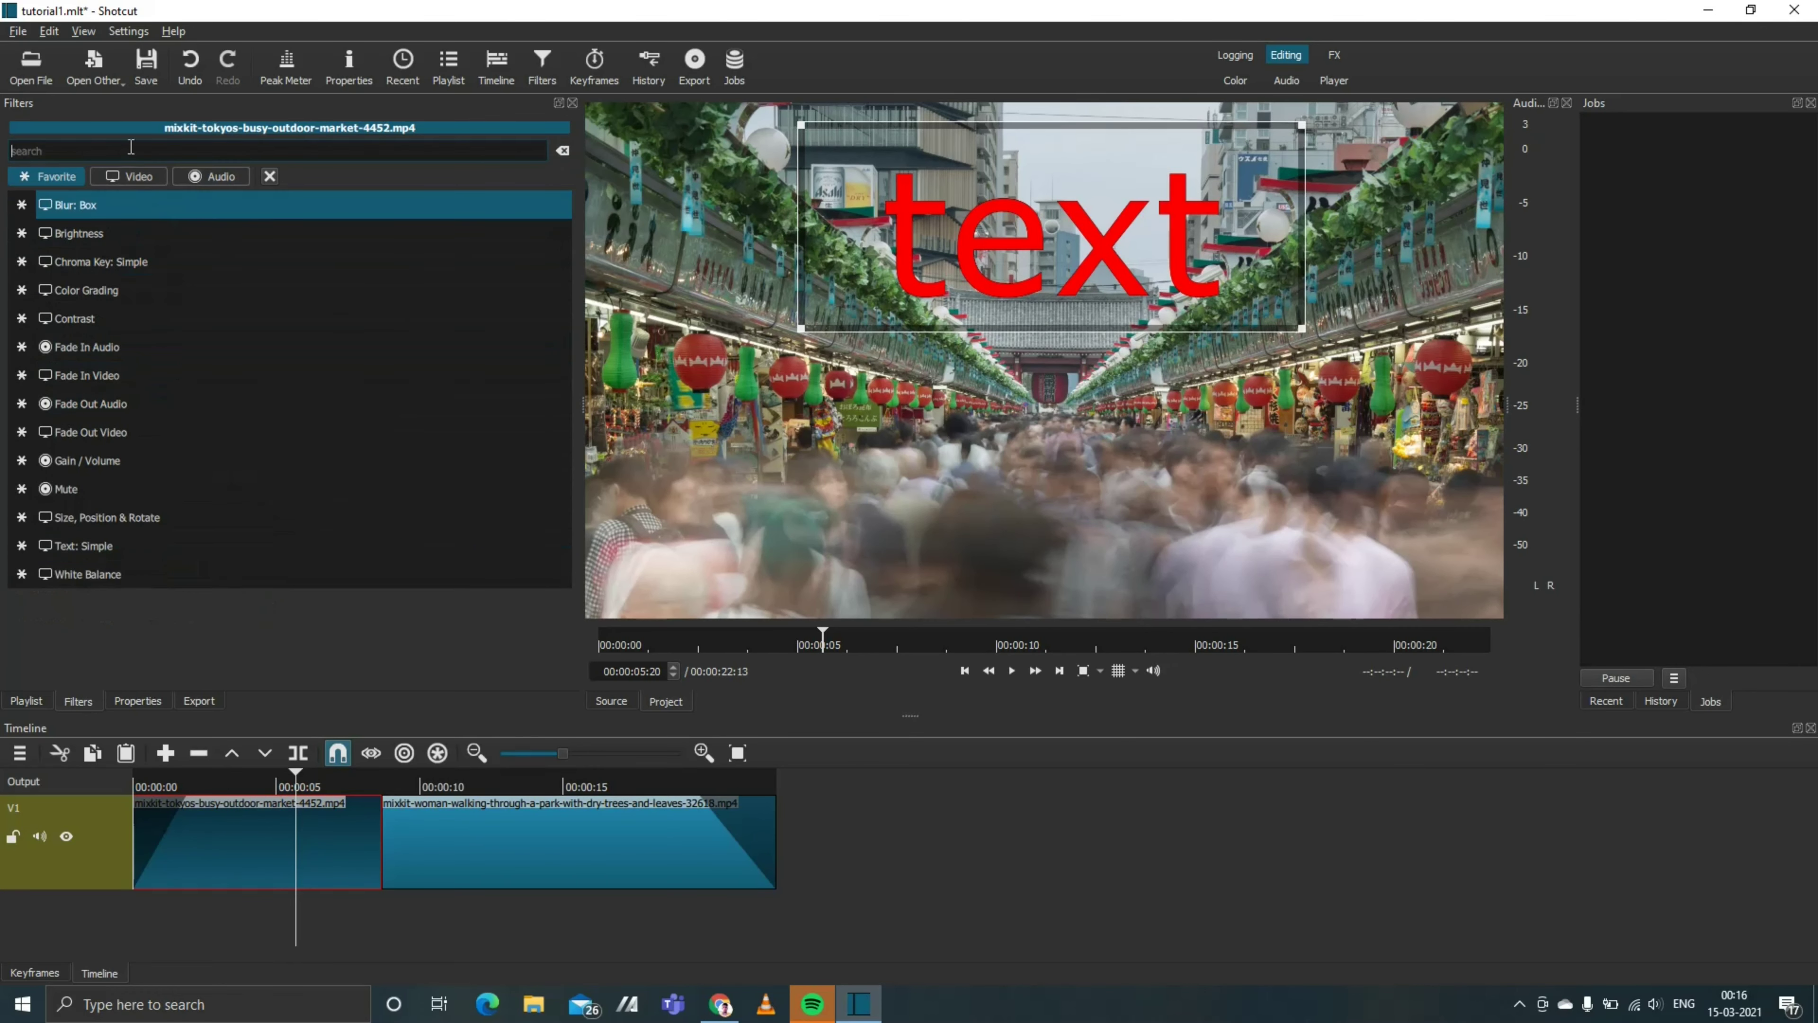
text(satu)
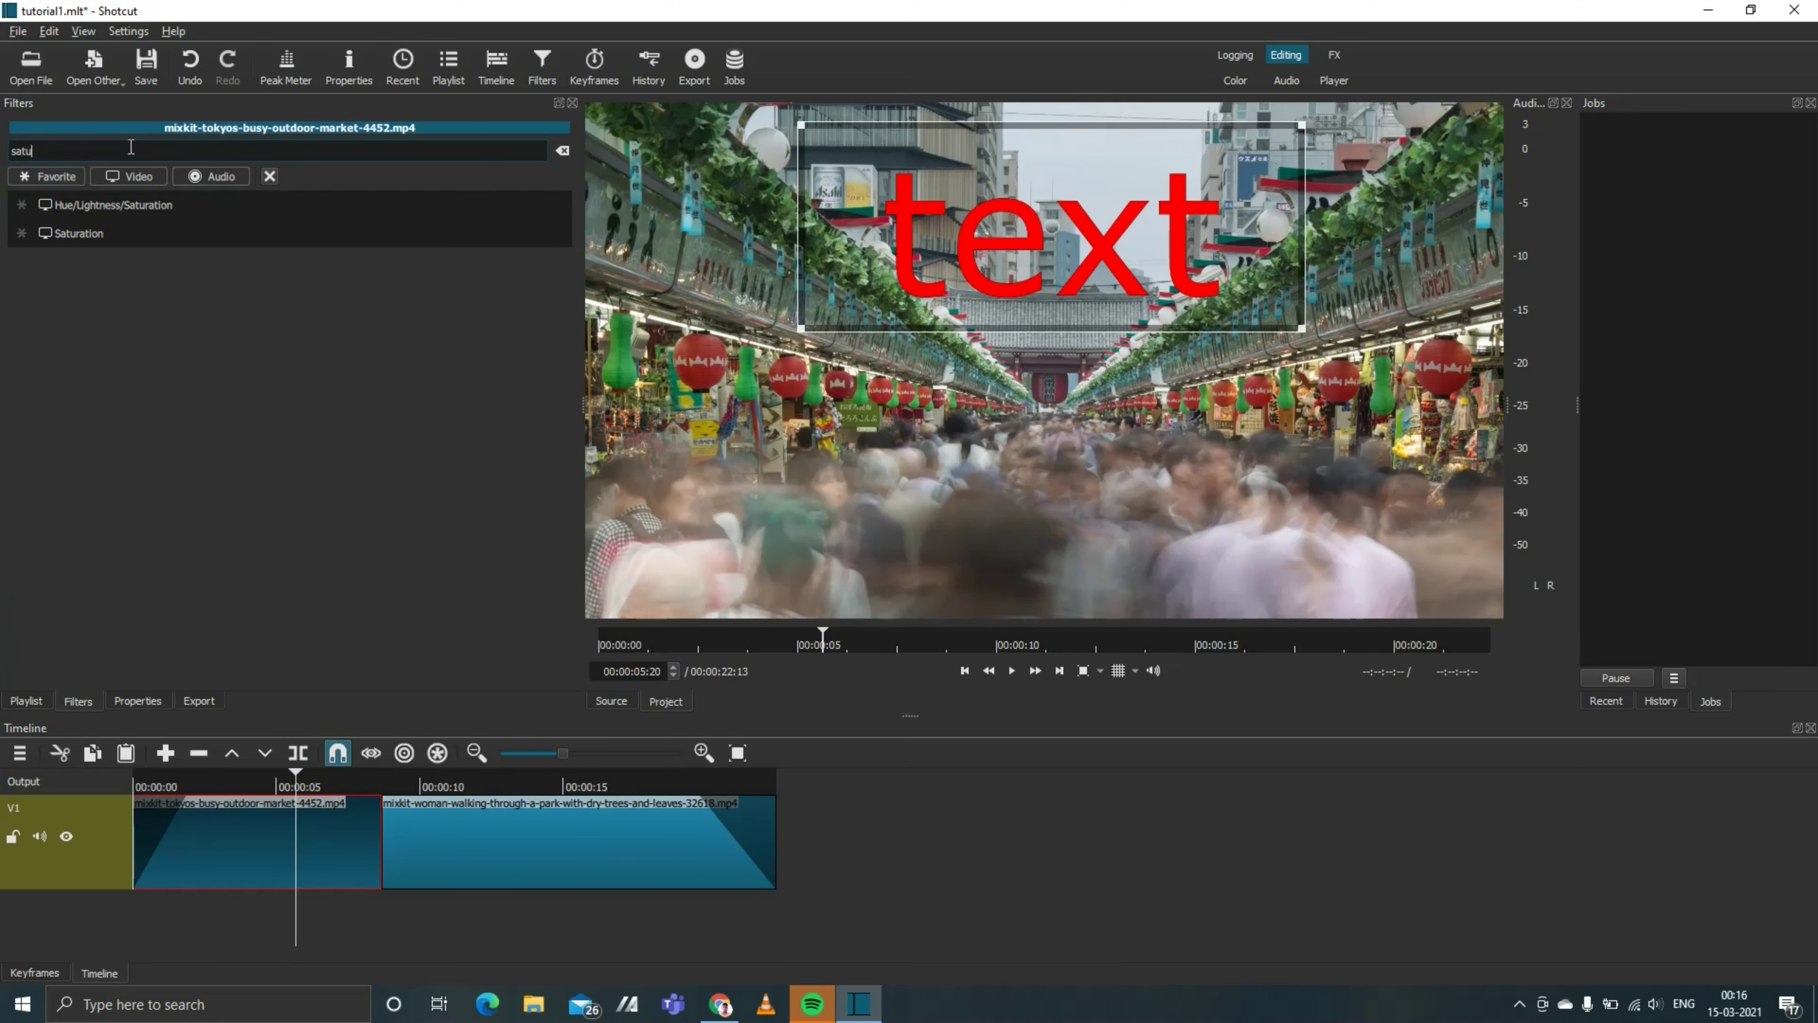
click(86, 235)
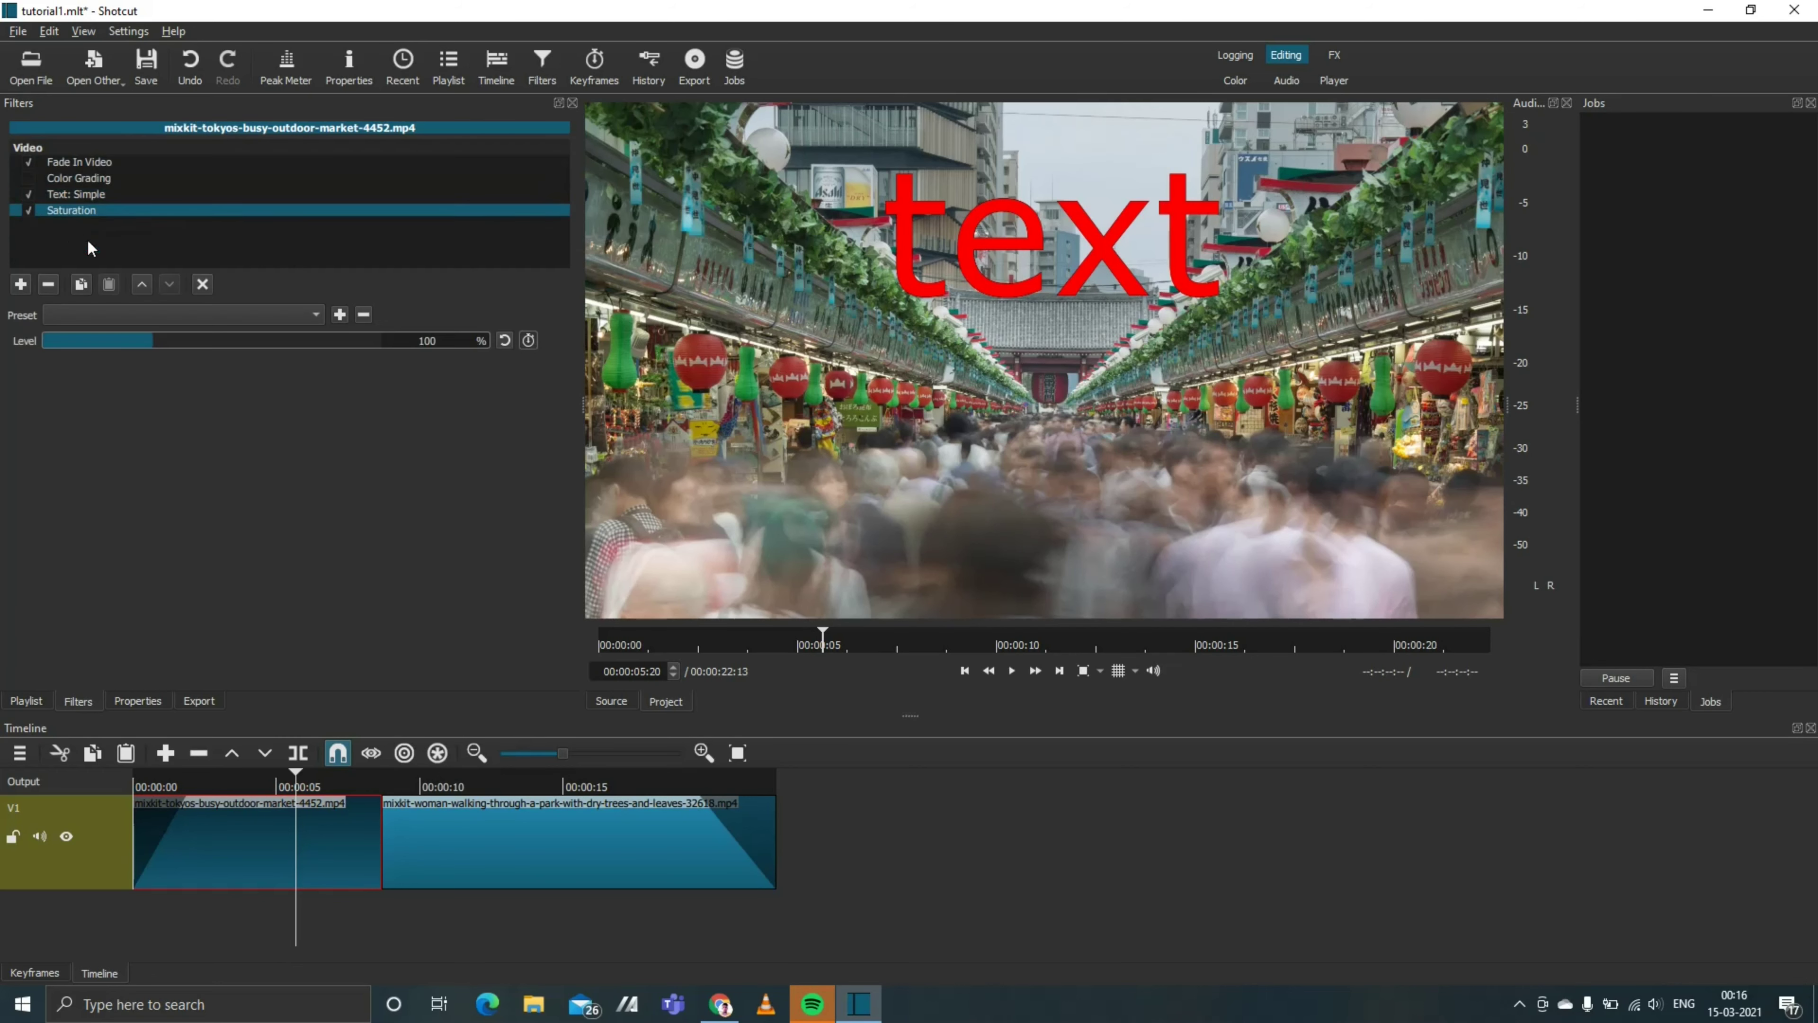
mouse_move(202, 341)
mouse_down()
mouse_move(361, 348)
mouse_move(244, 339)
mouse_up()
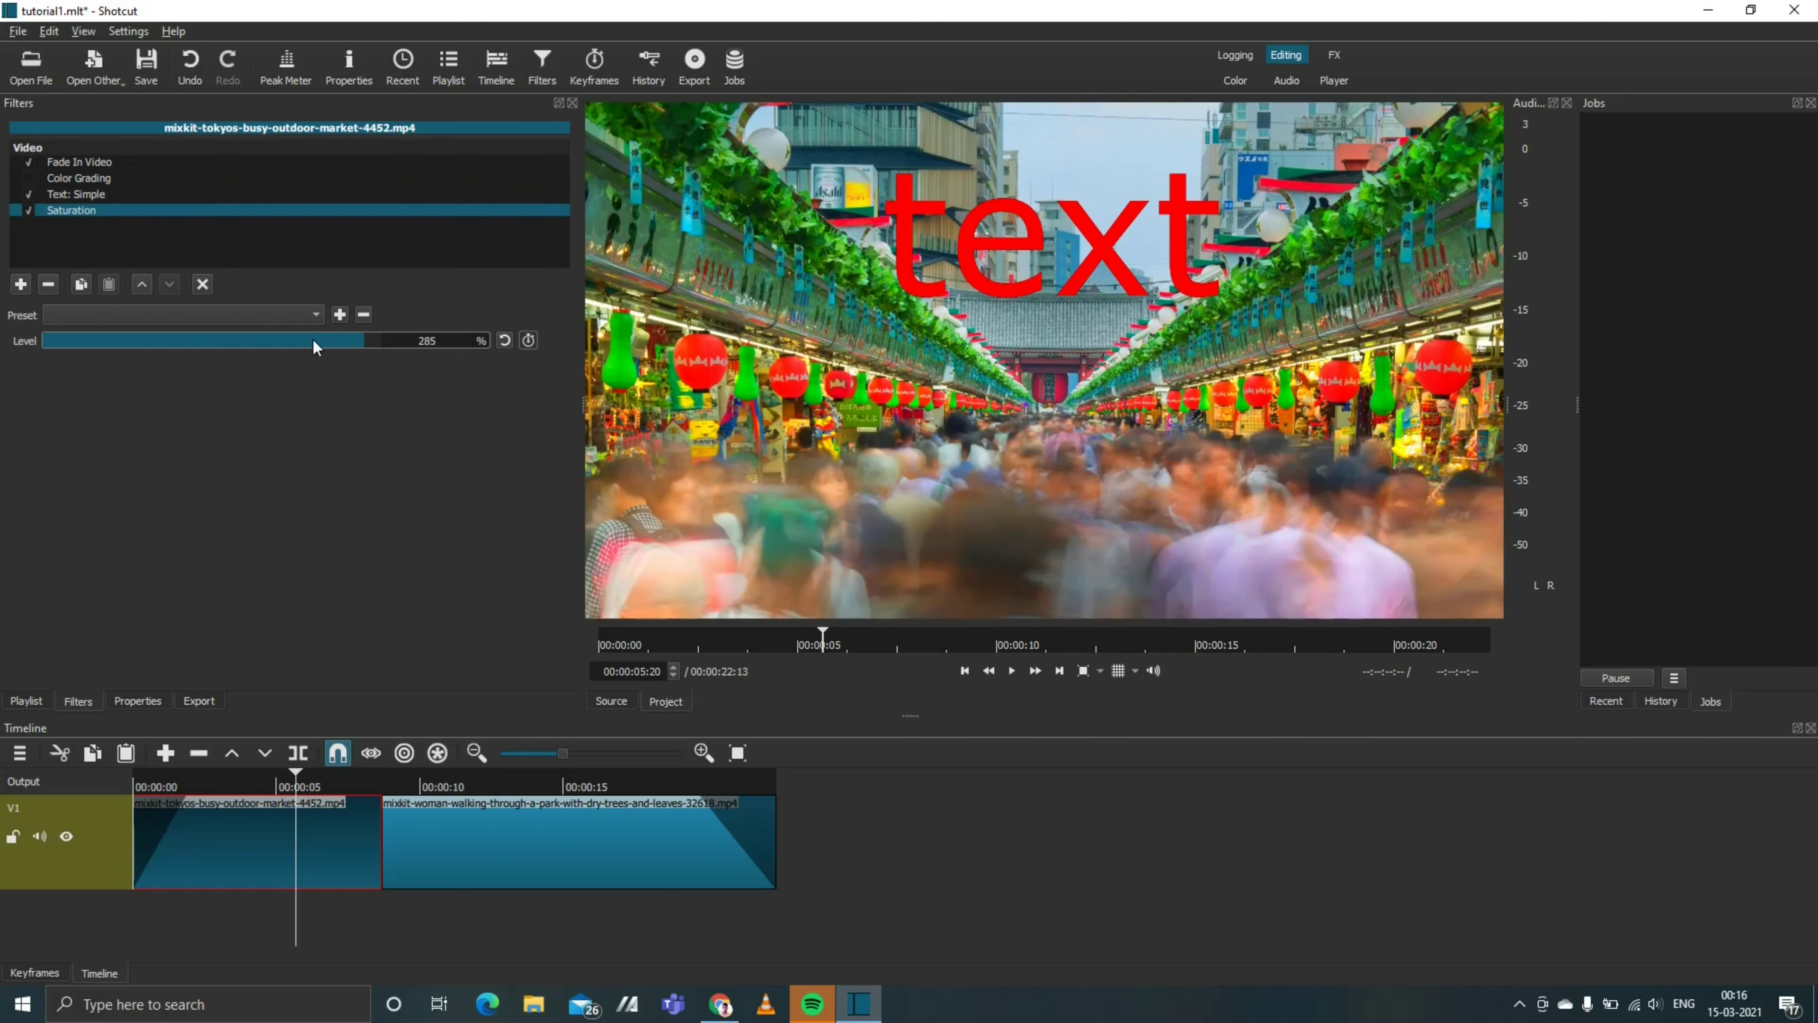
drag(244, 339, 343, 344)
click(19, 284)
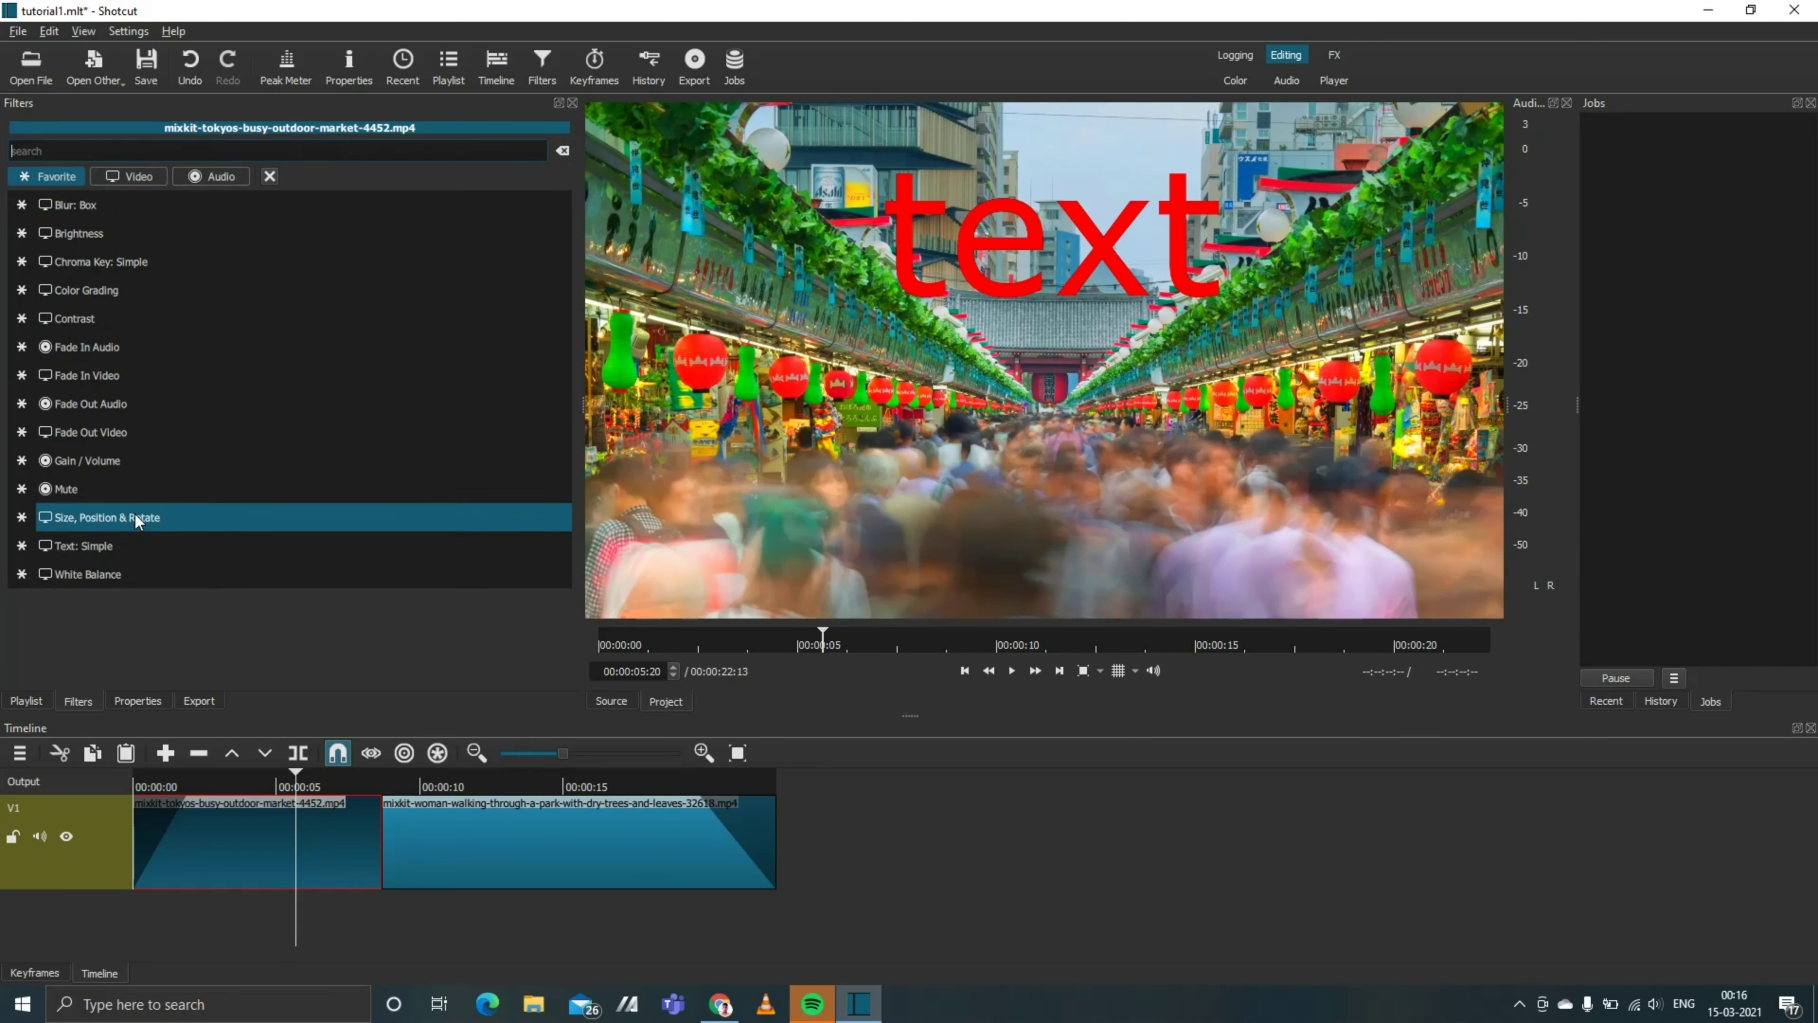
Step: Add Size, Position & Rotate, try 425% zoom and 147° rotation, then reset both to defaults
click(136, 516)
drag(185, 396, 235, 398)
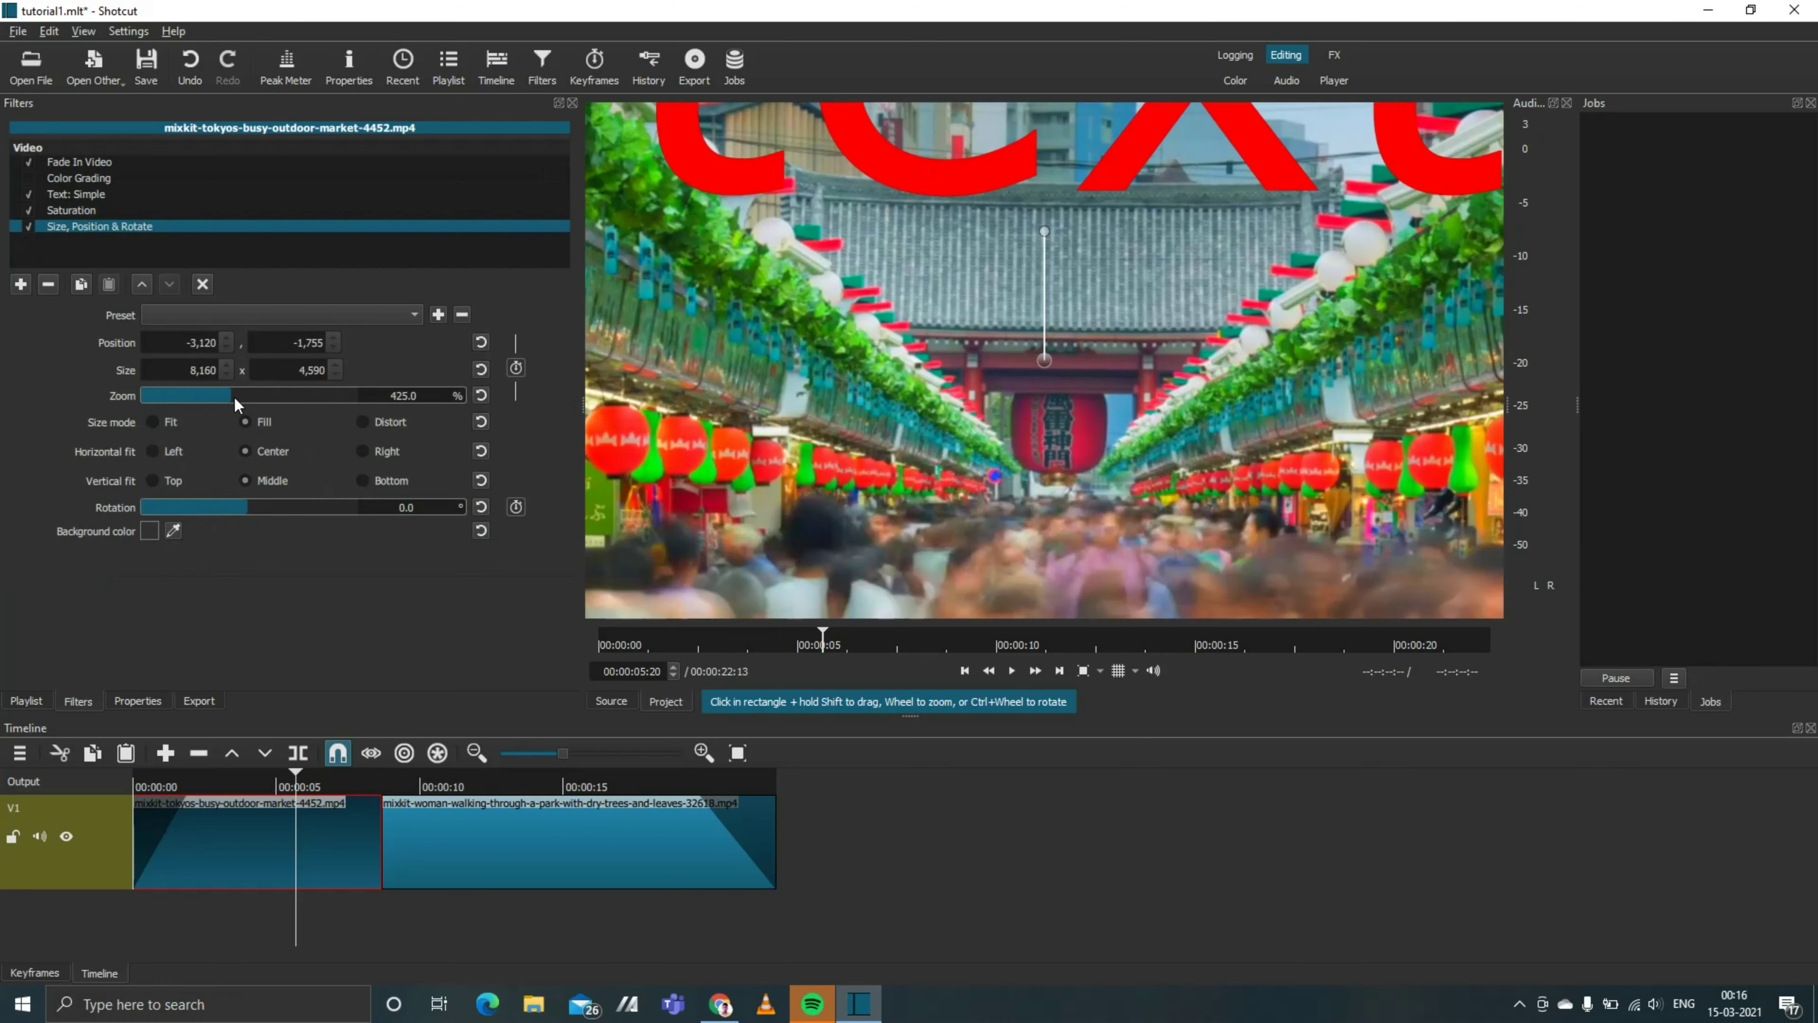
click(481, 395)
drag(272, 506, 300, 510)
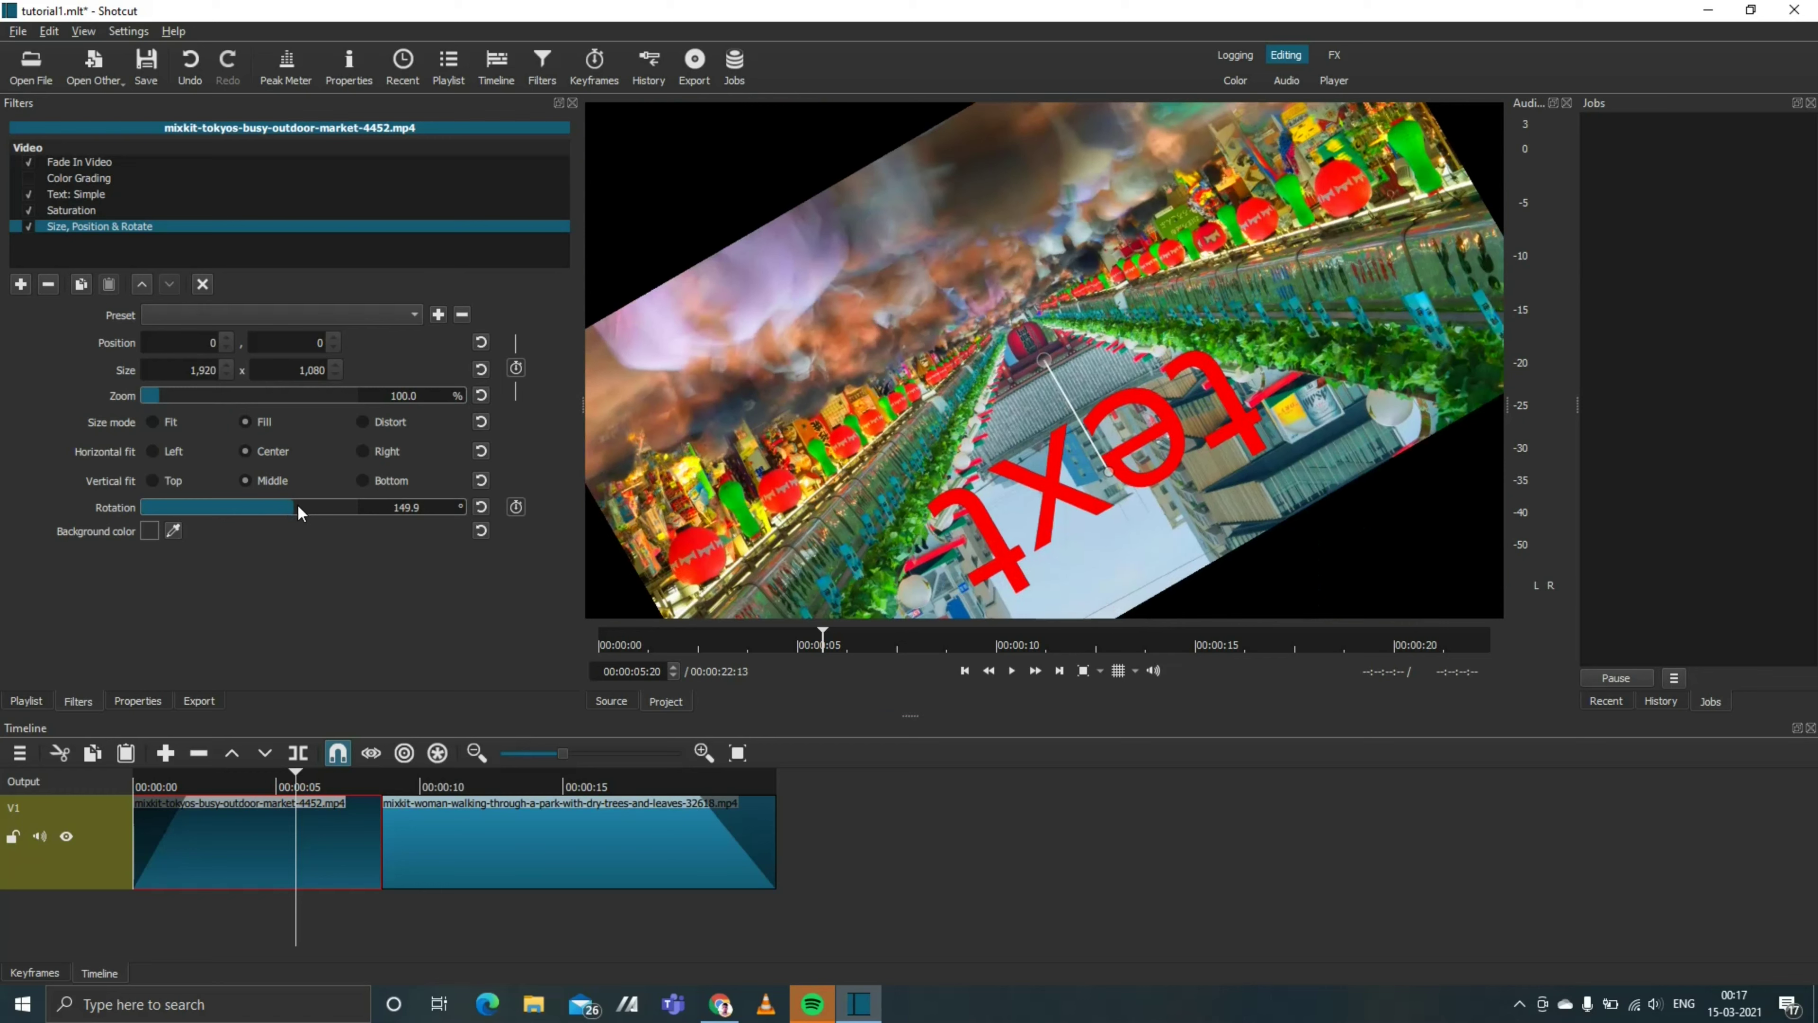
click(482, 507)
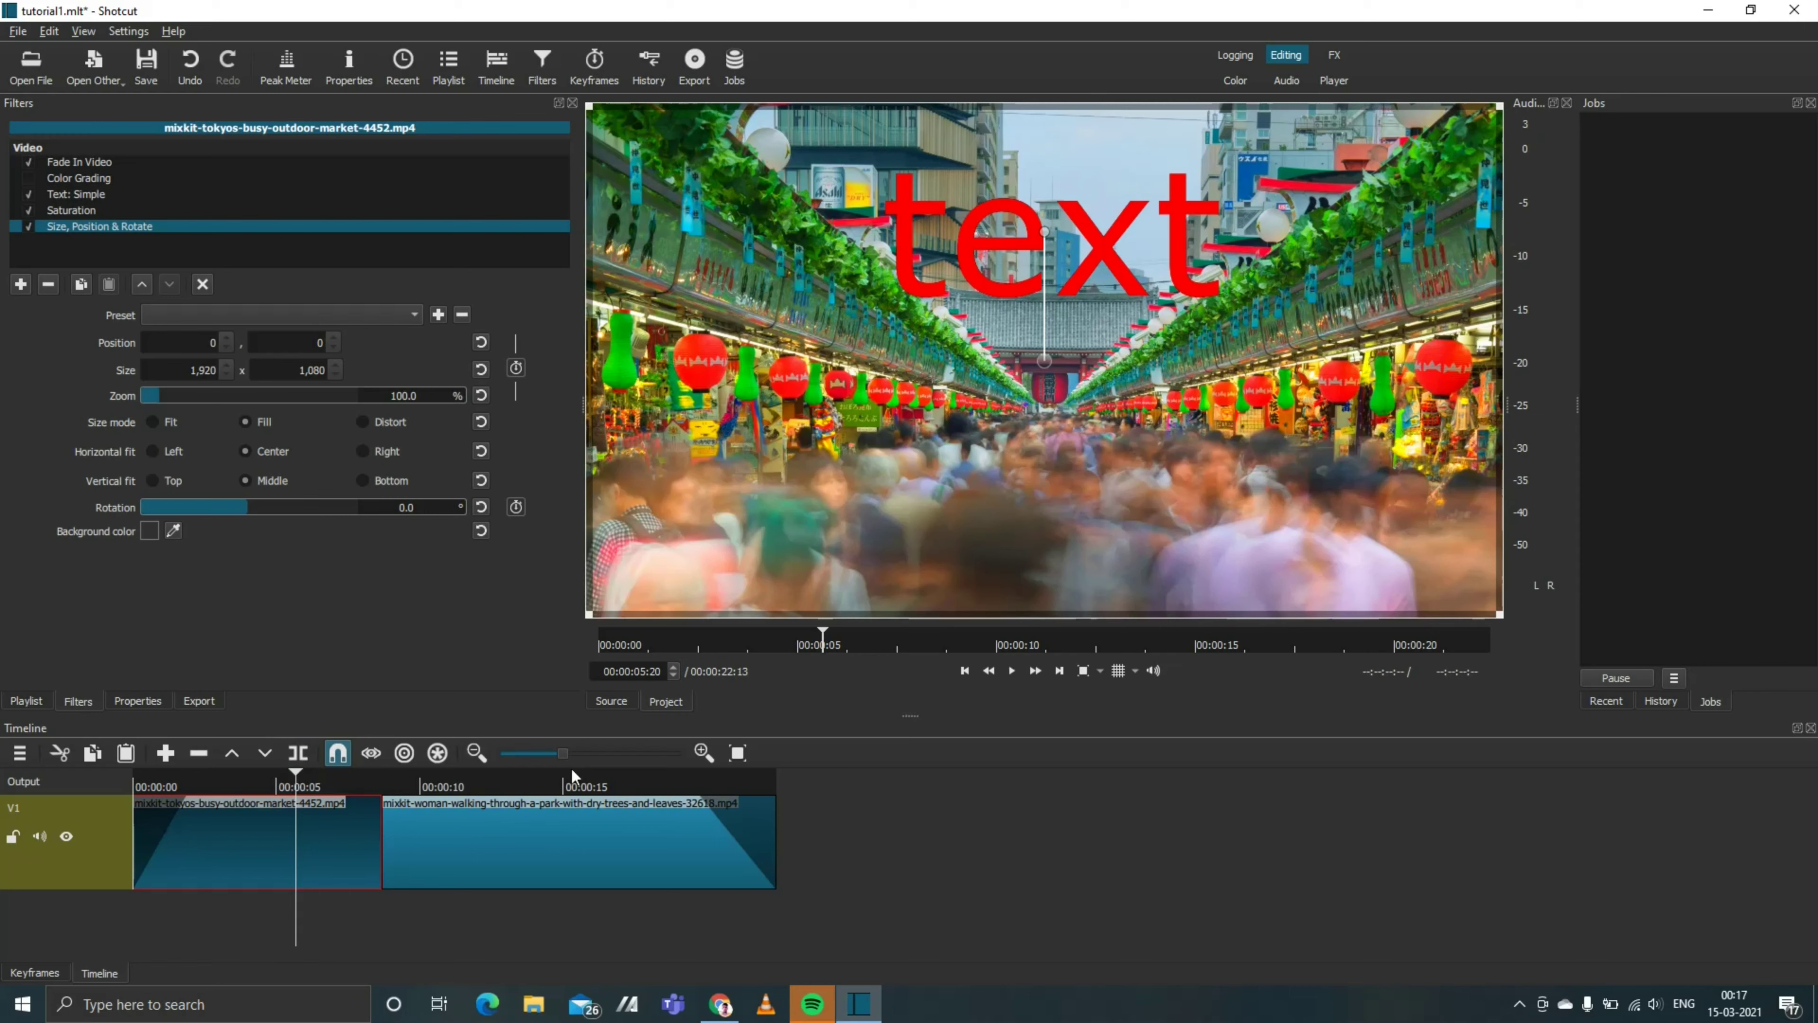
click(543, 756)
Step: Zoom out the timeline and toggle V1's hide and lock settings off again
drag(600, 754, 566, 756)
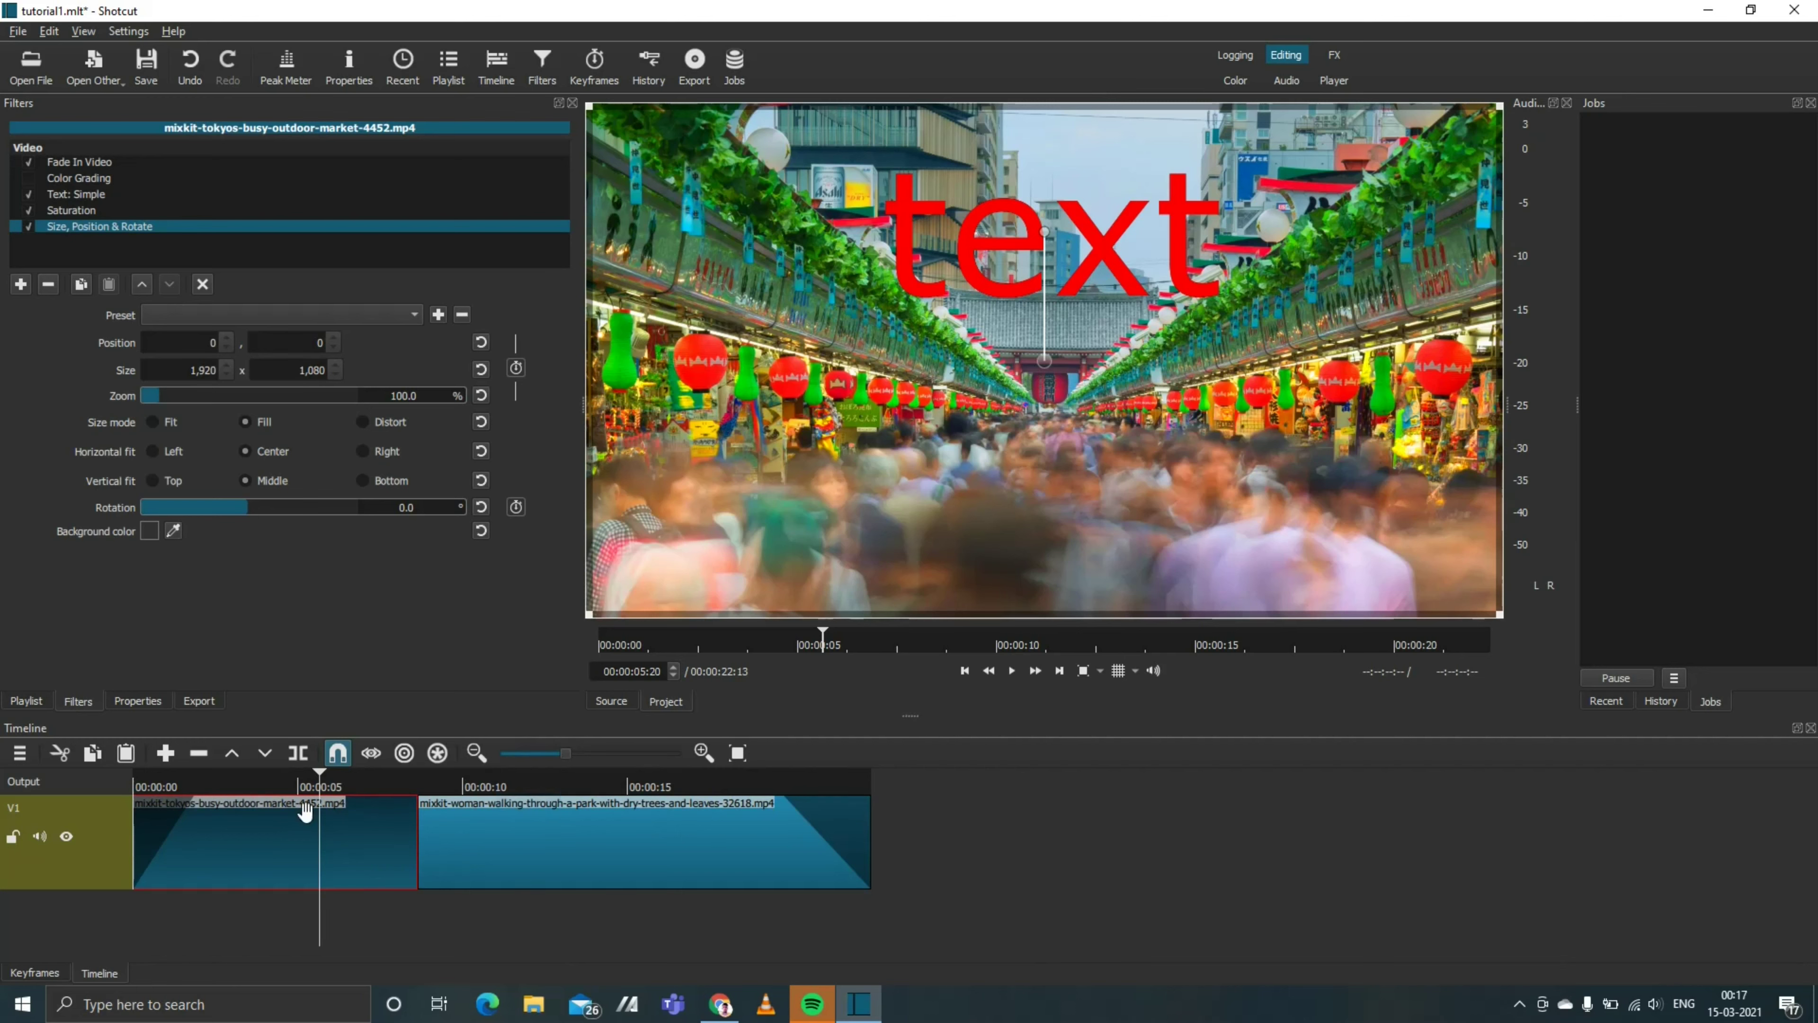
click(67, 838)
click(65, 837)
click(13, 836)
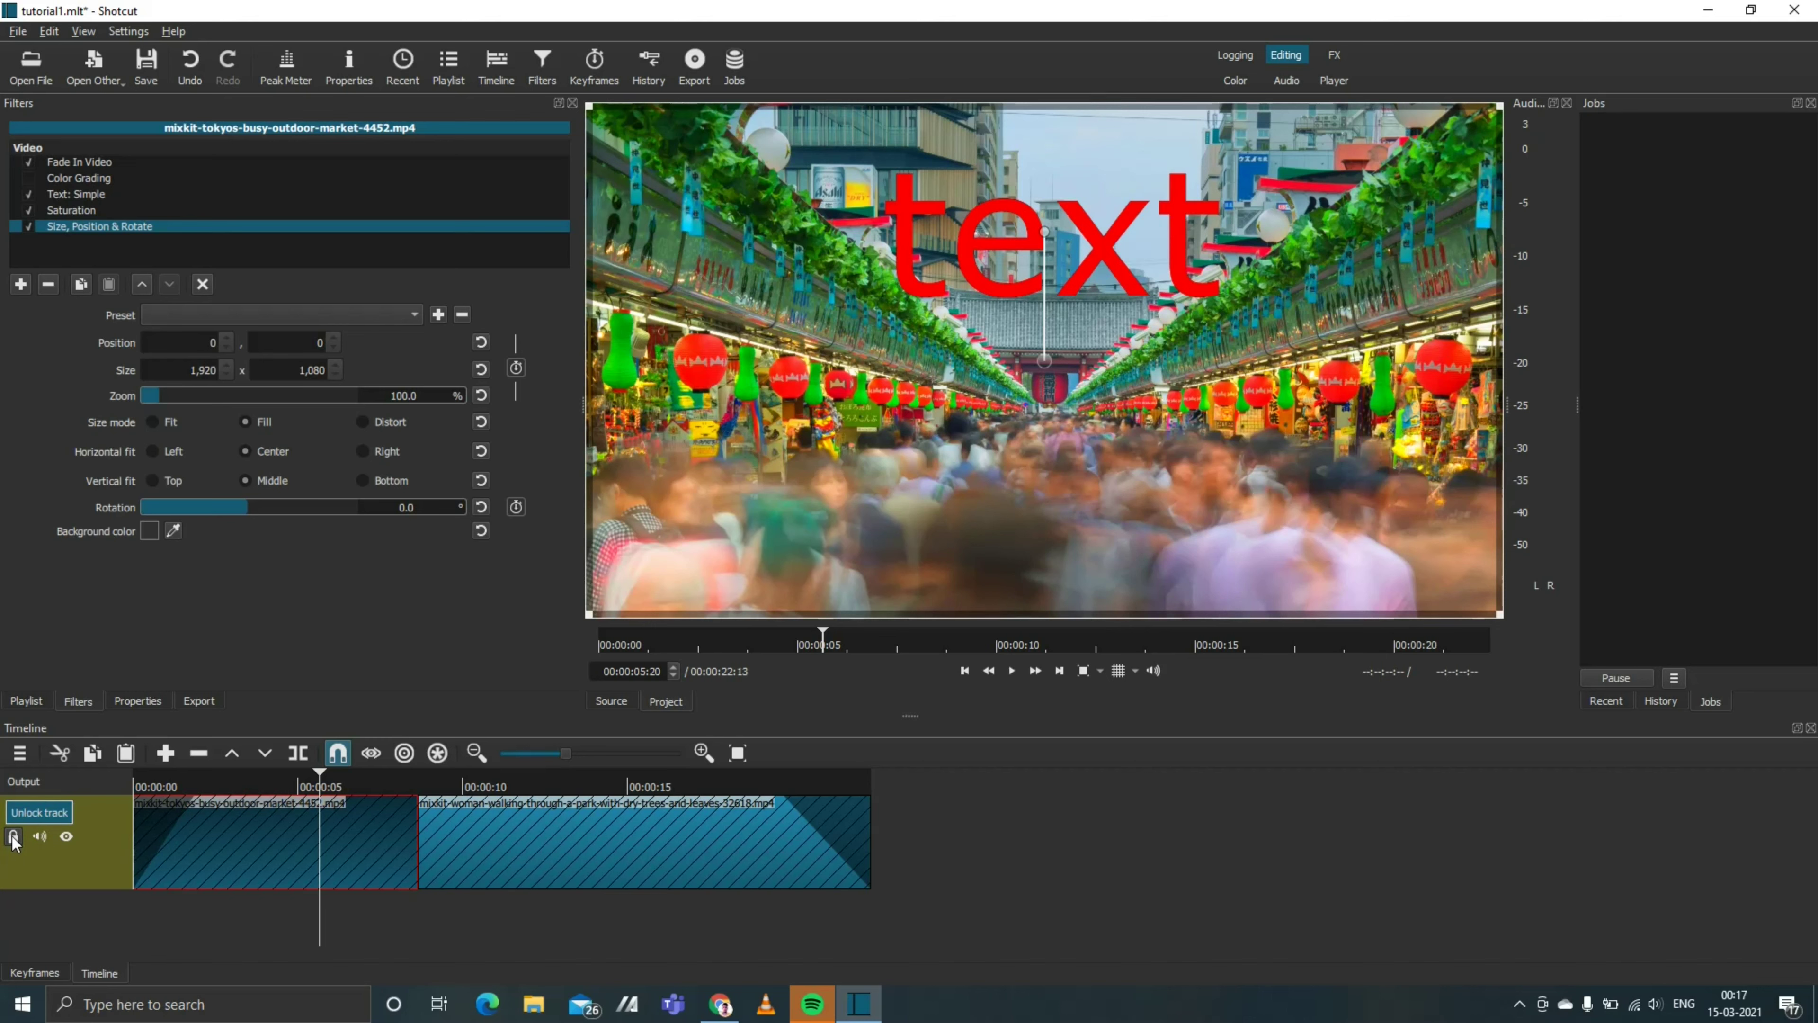
click(13, 837)
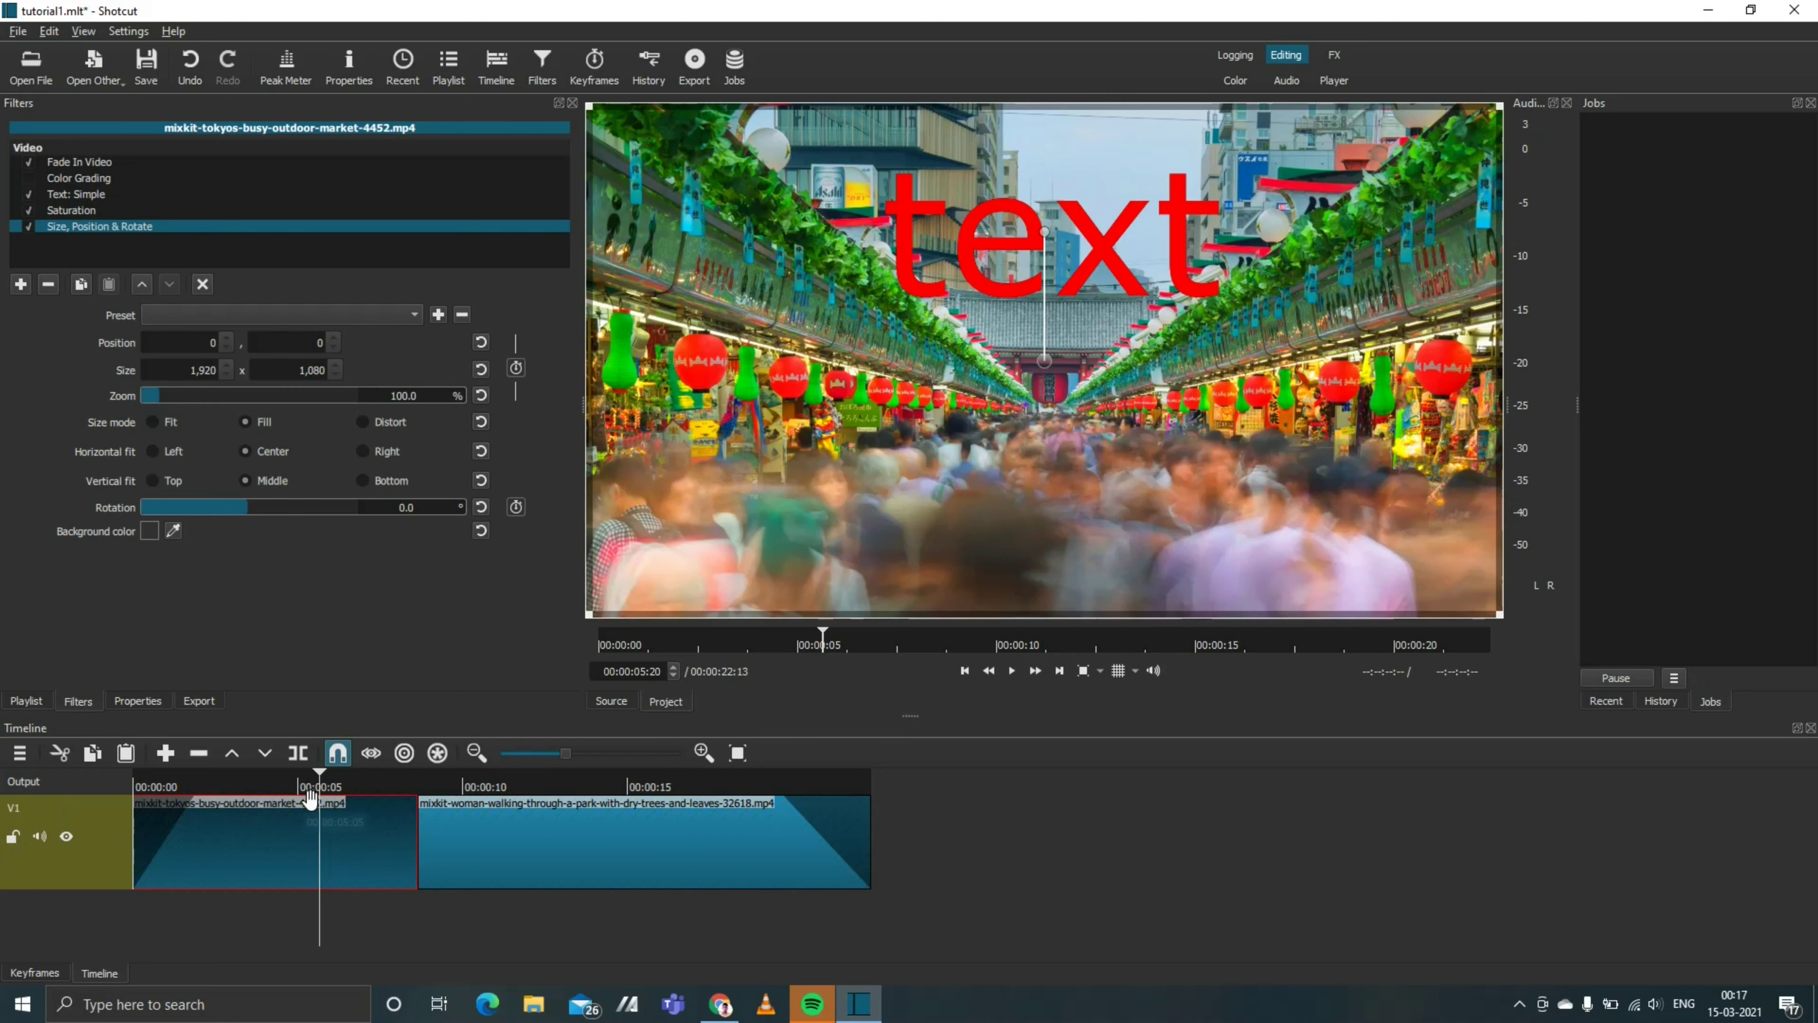
Step: Add an A1 audio track through Track Operations, then cancel the Open File dialog
click(20, 752)
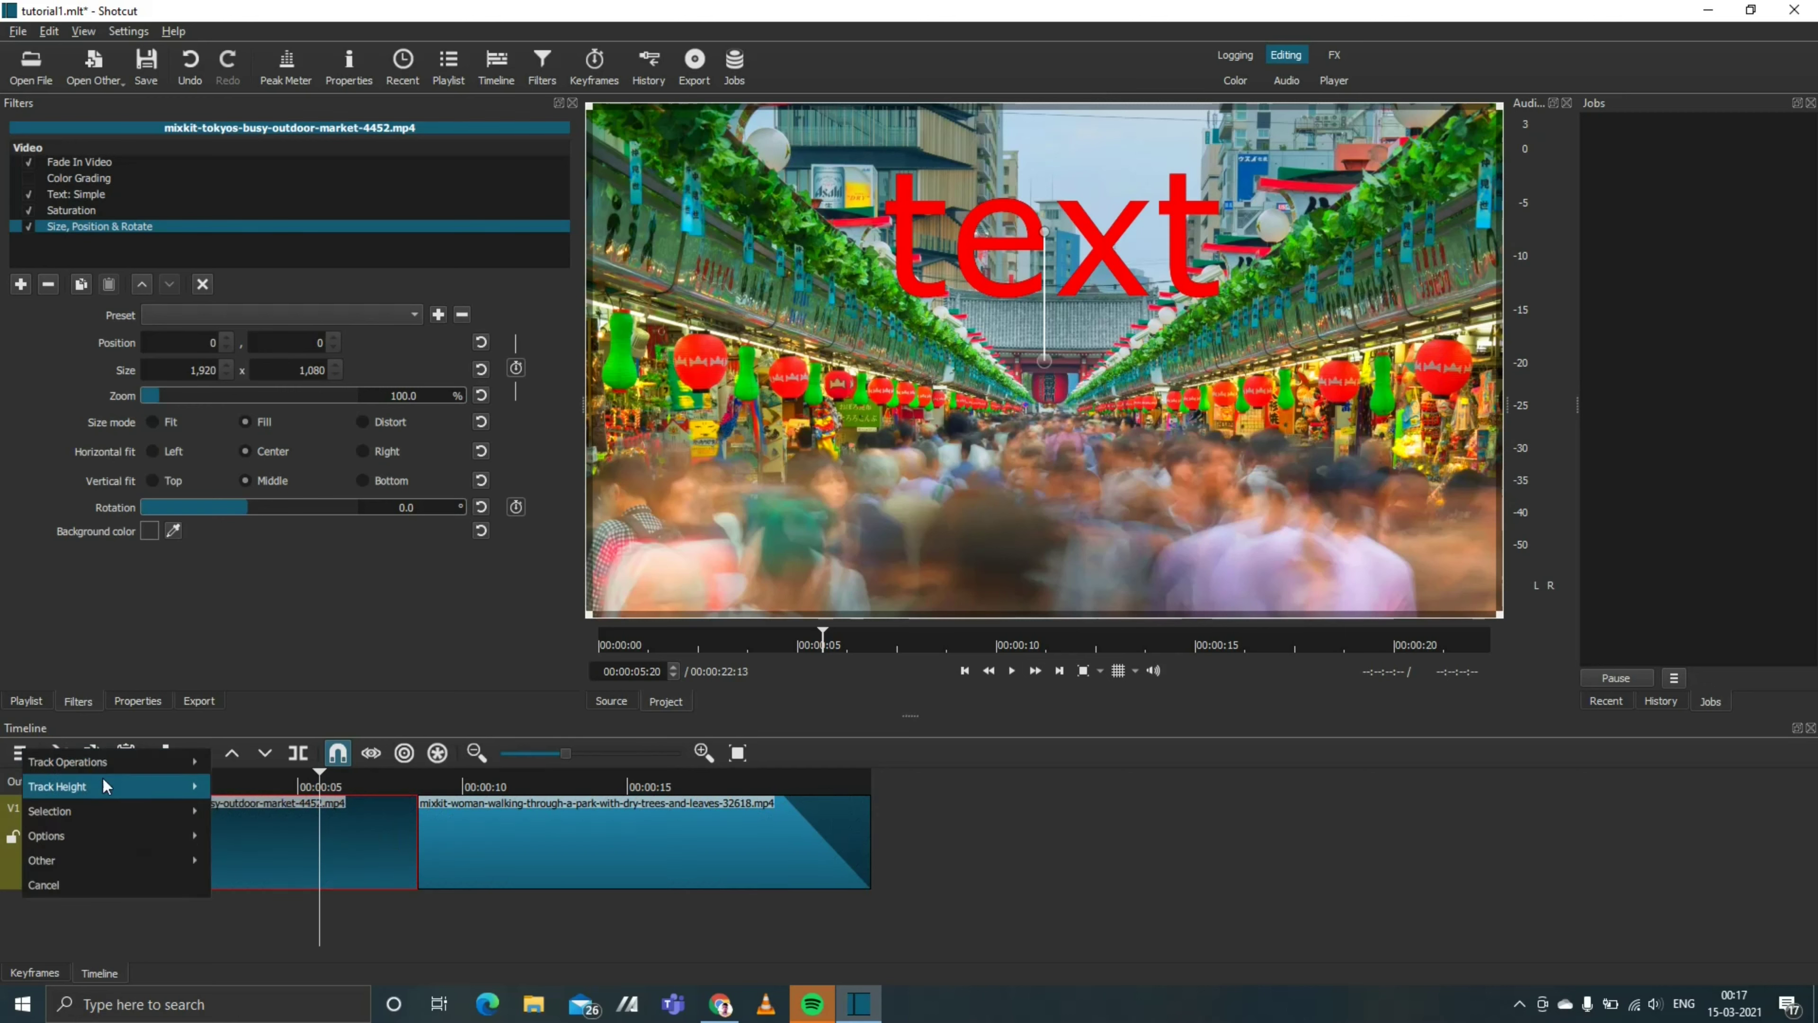
mouse_move(146, 757)
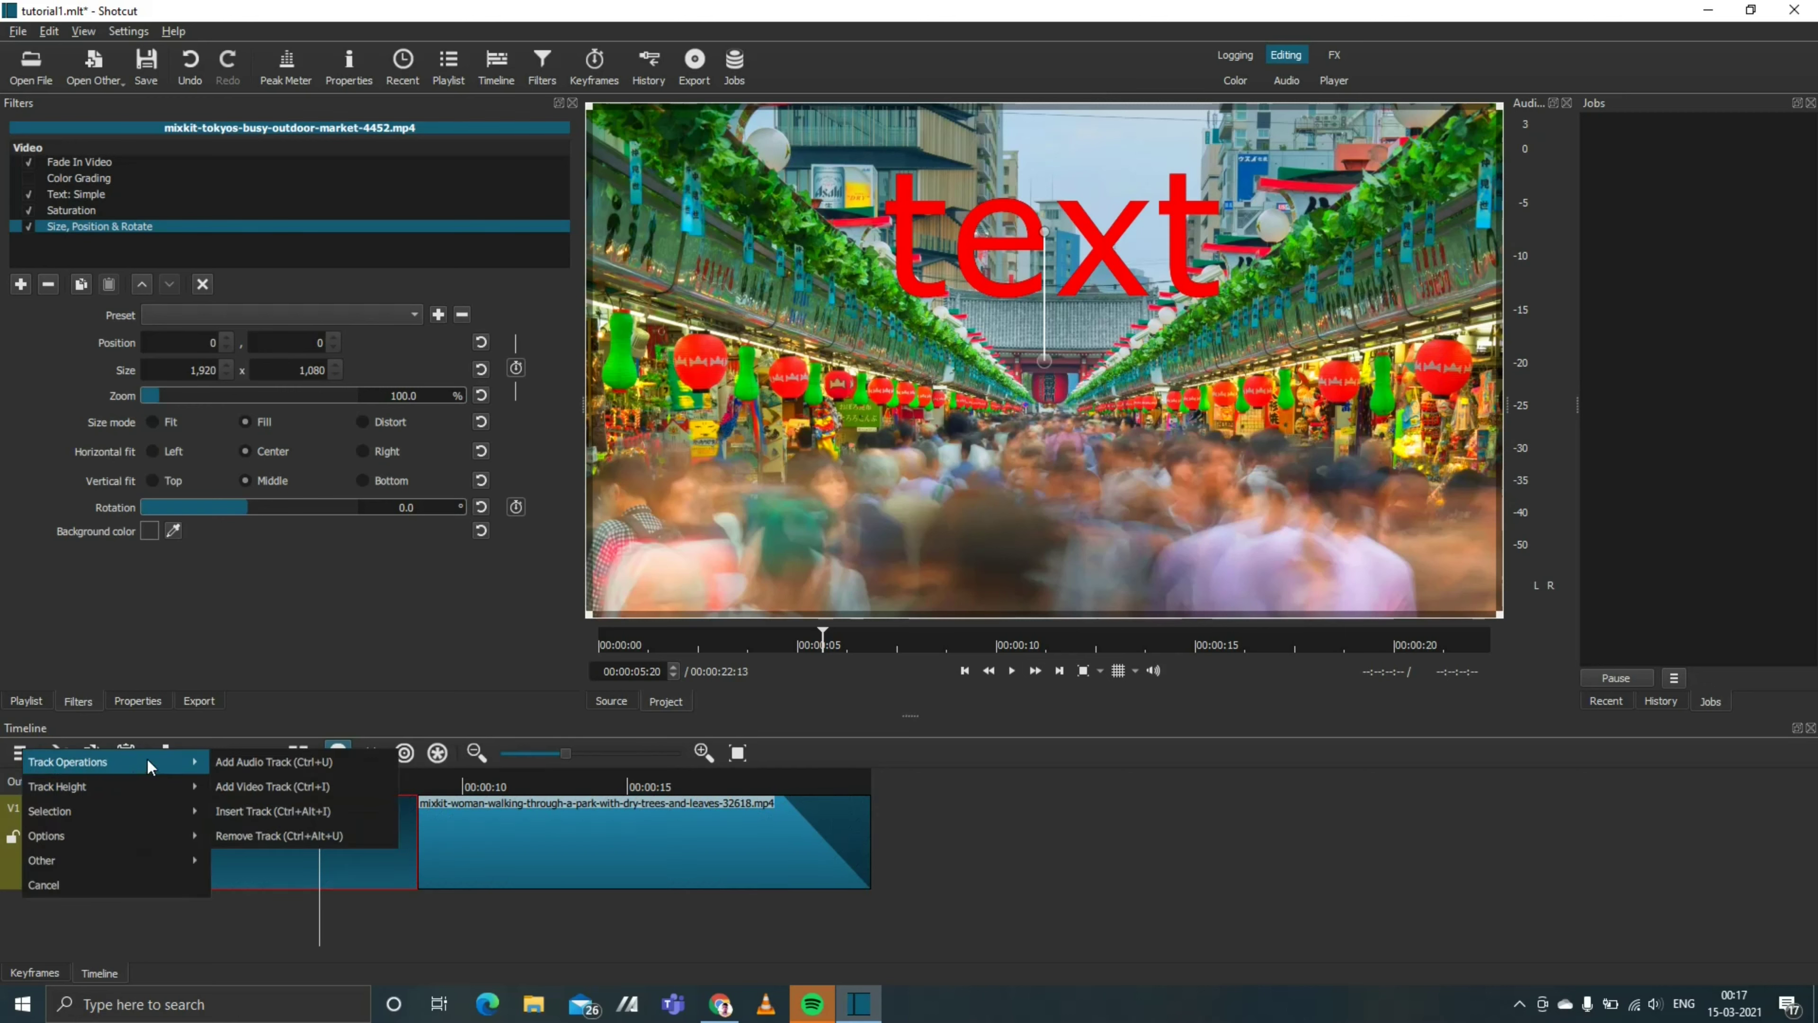
click(294, 762)
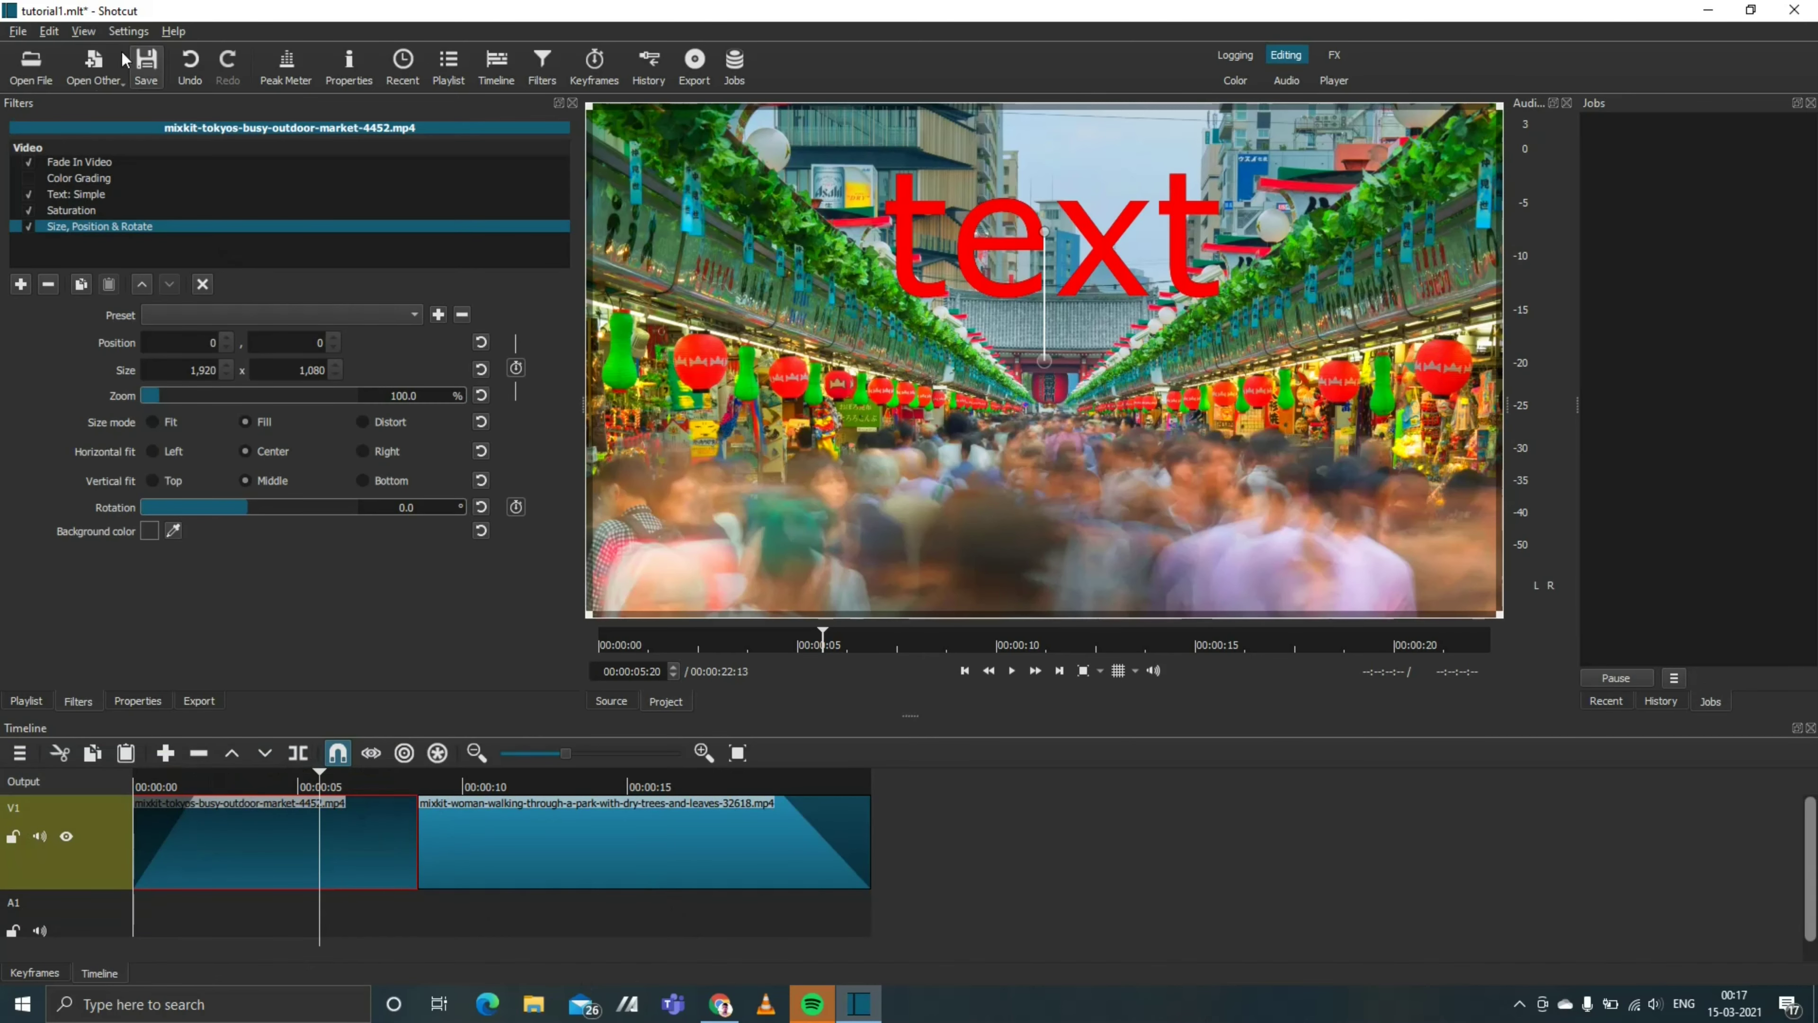
click(31, 71)
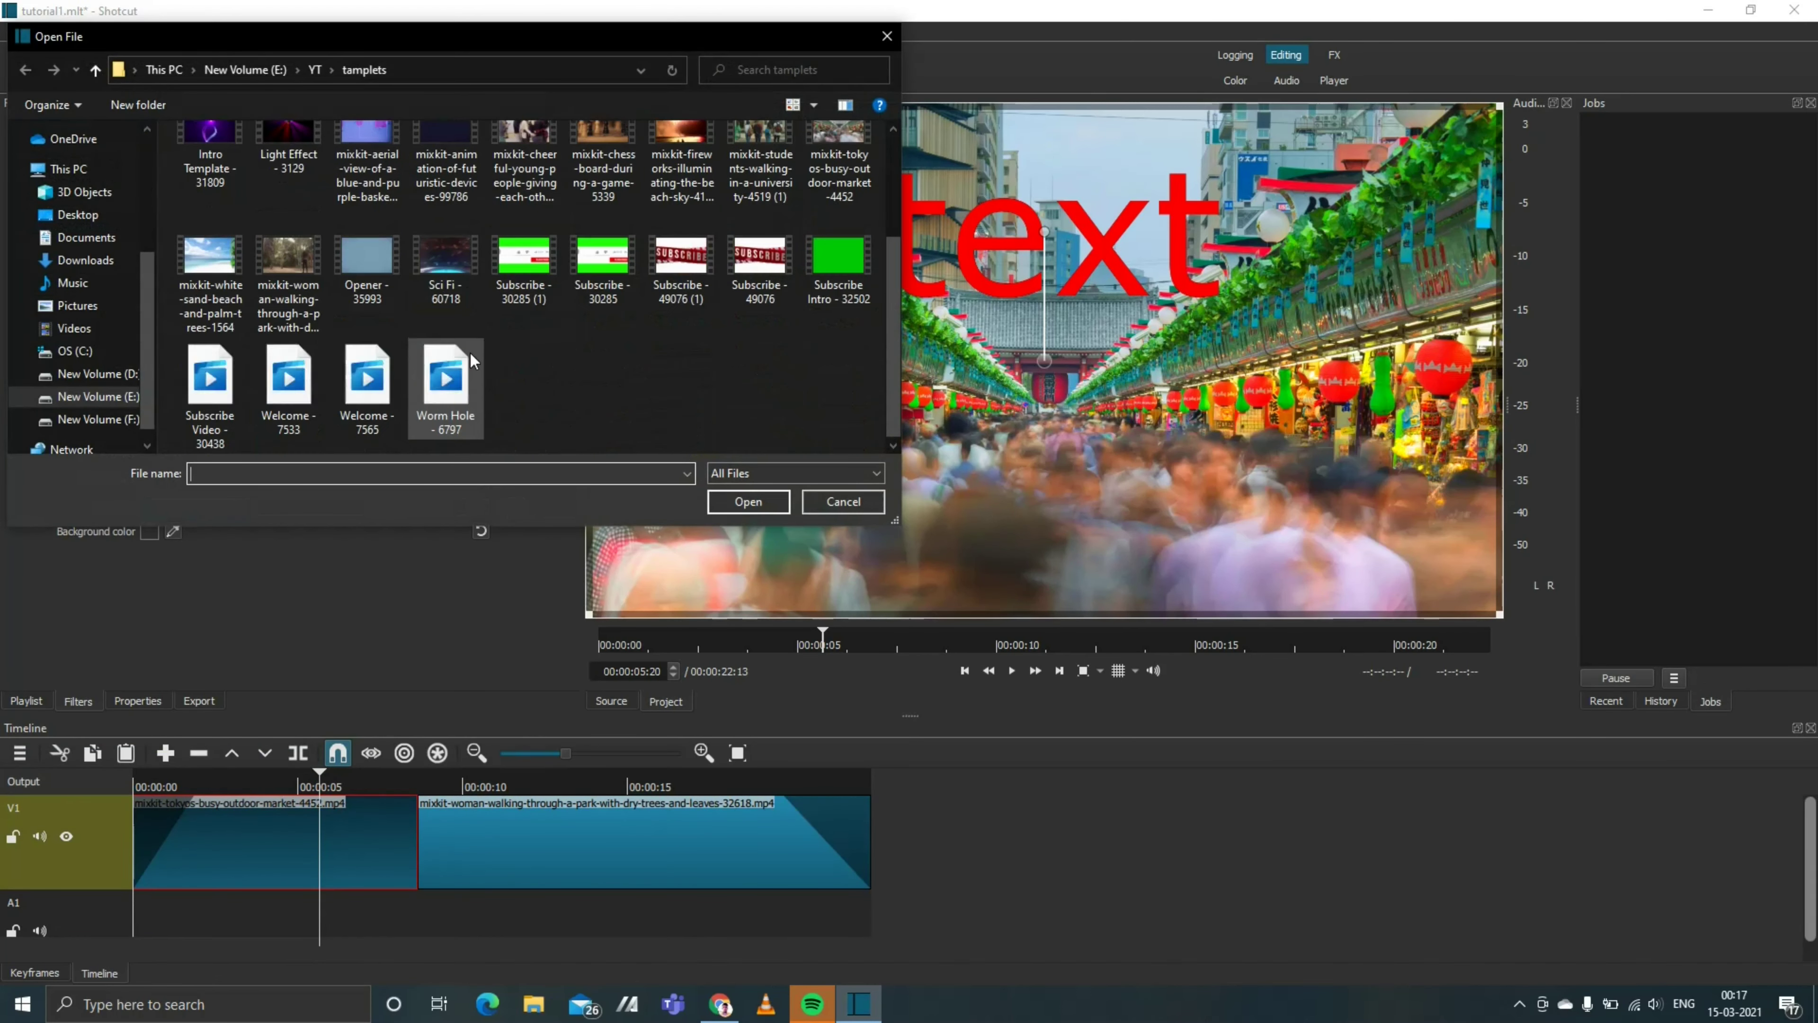
click(887, 36)
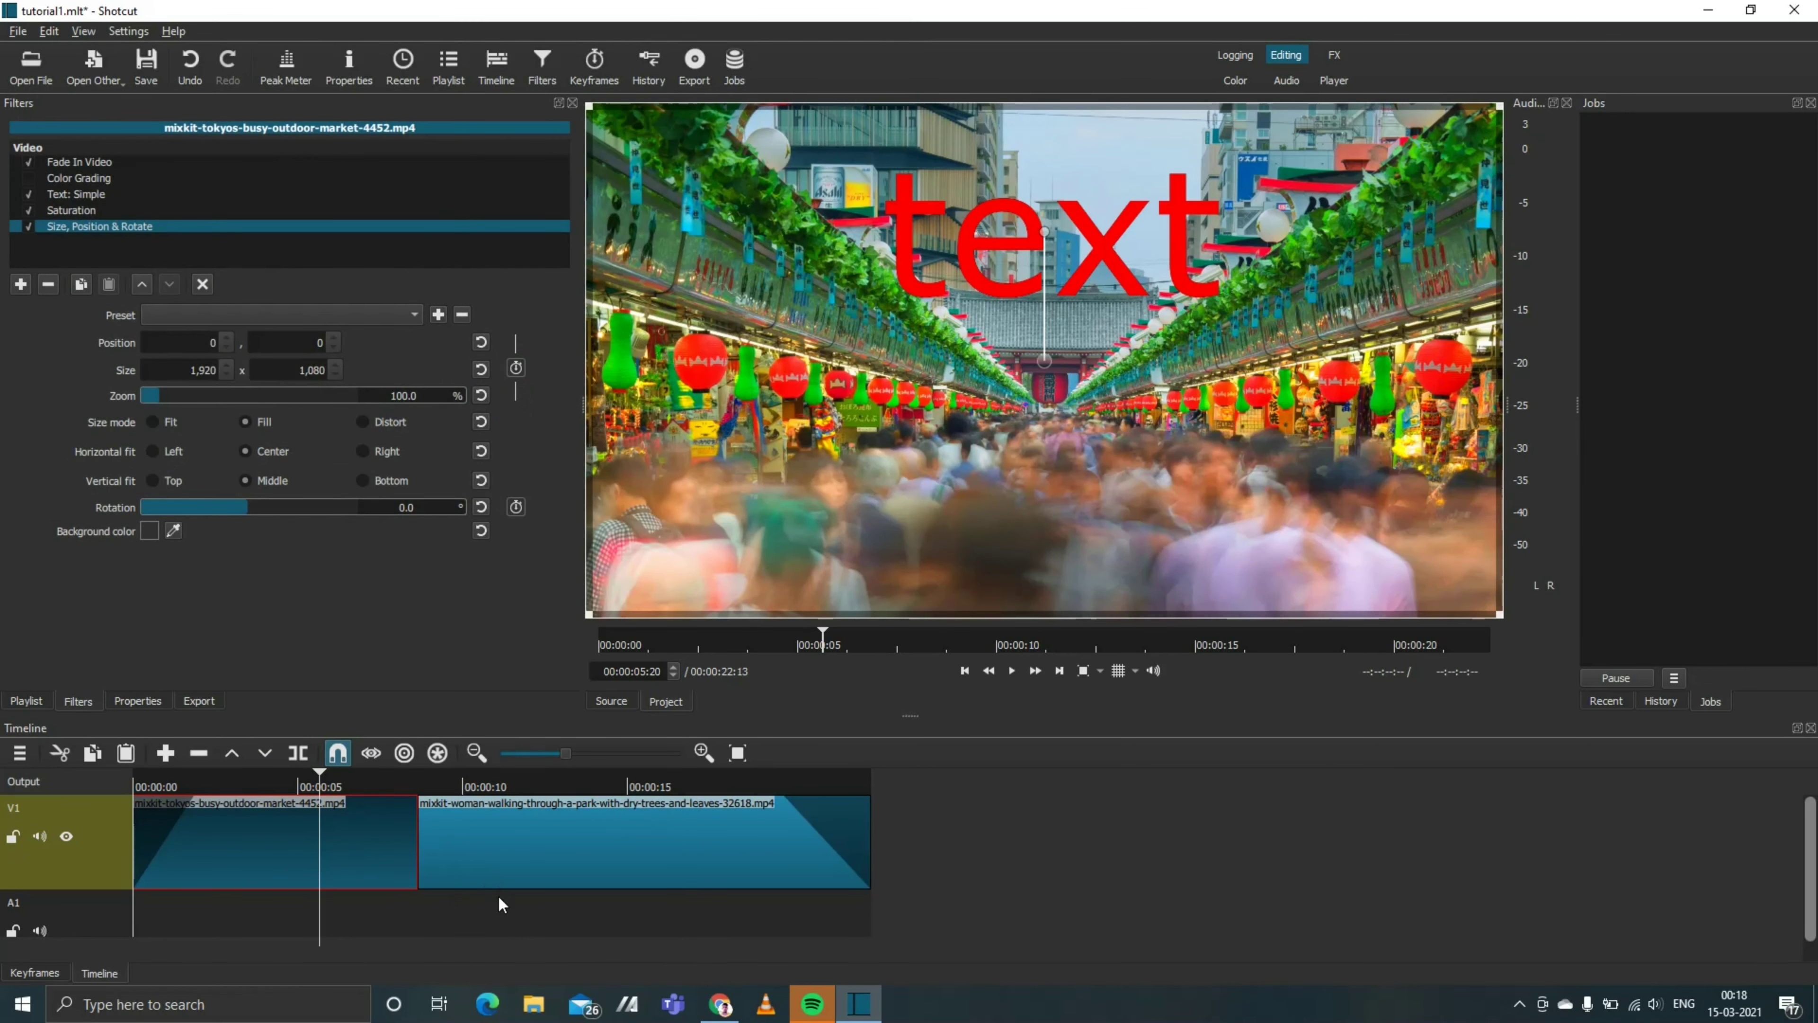
click(522, 865)
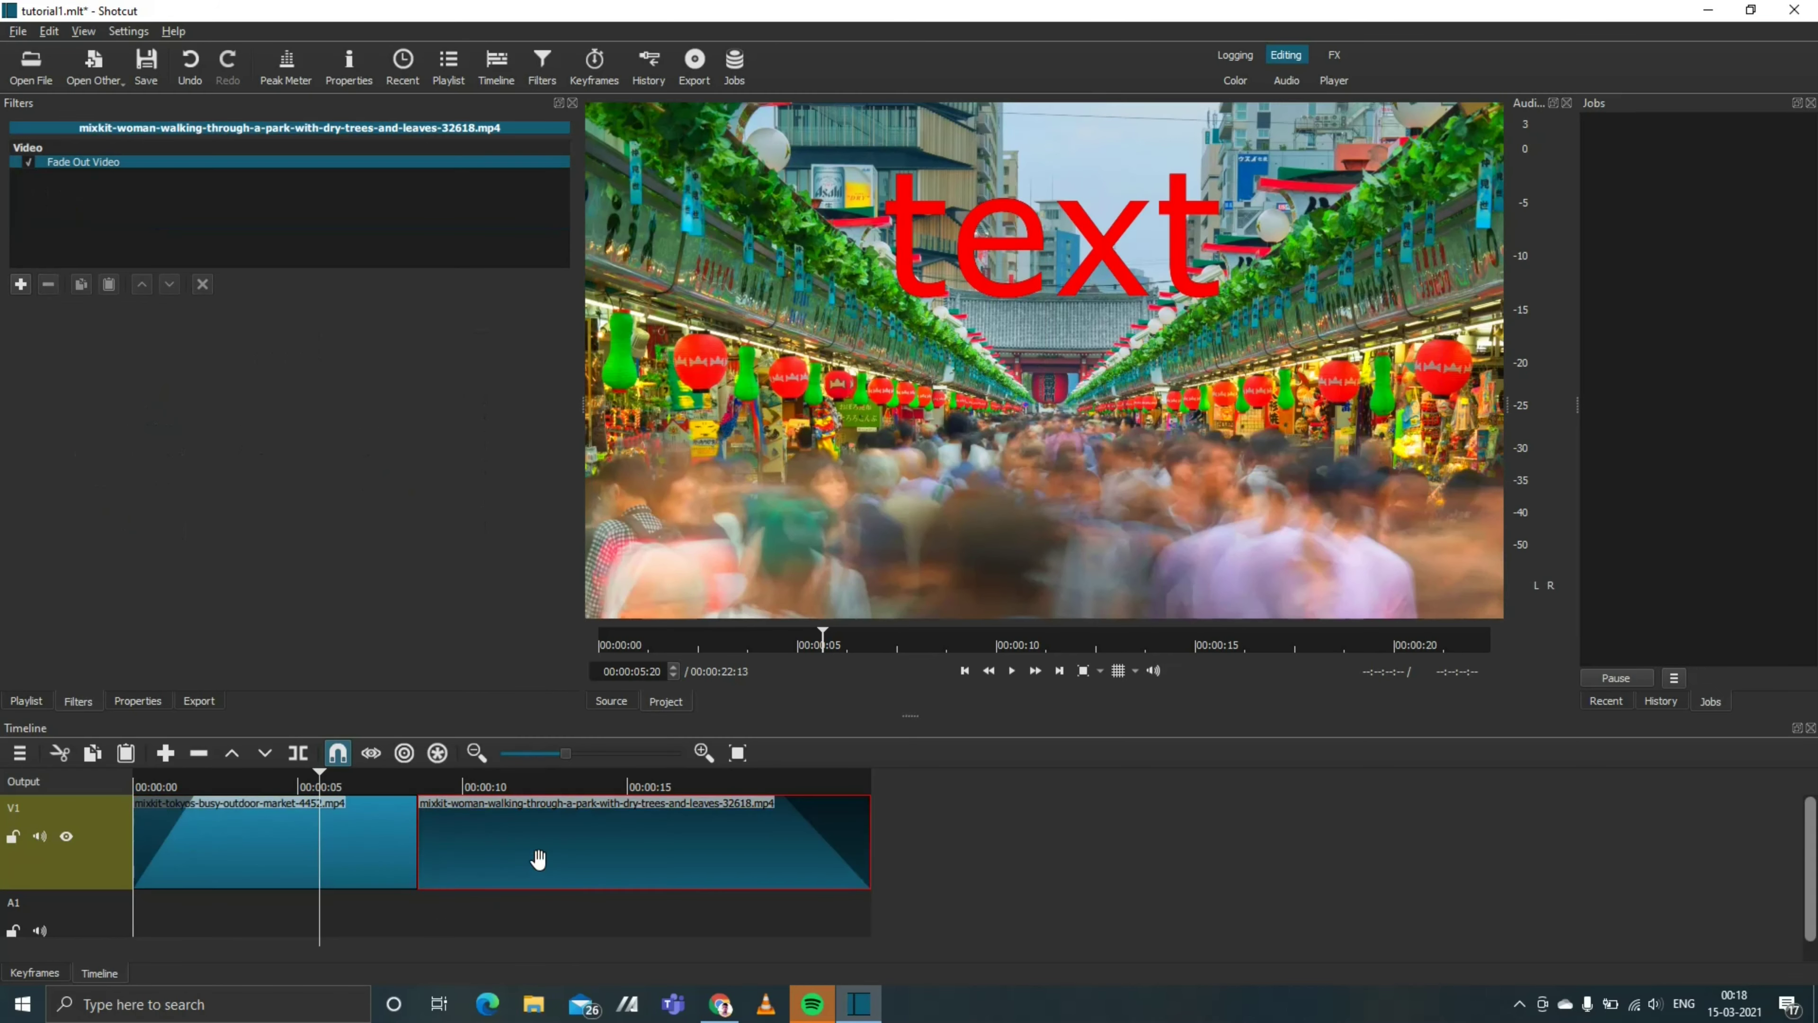
Step: Slide the park clip onto the market clip's end to form a transition, then preview it
drag(521, 864, 480, 852)
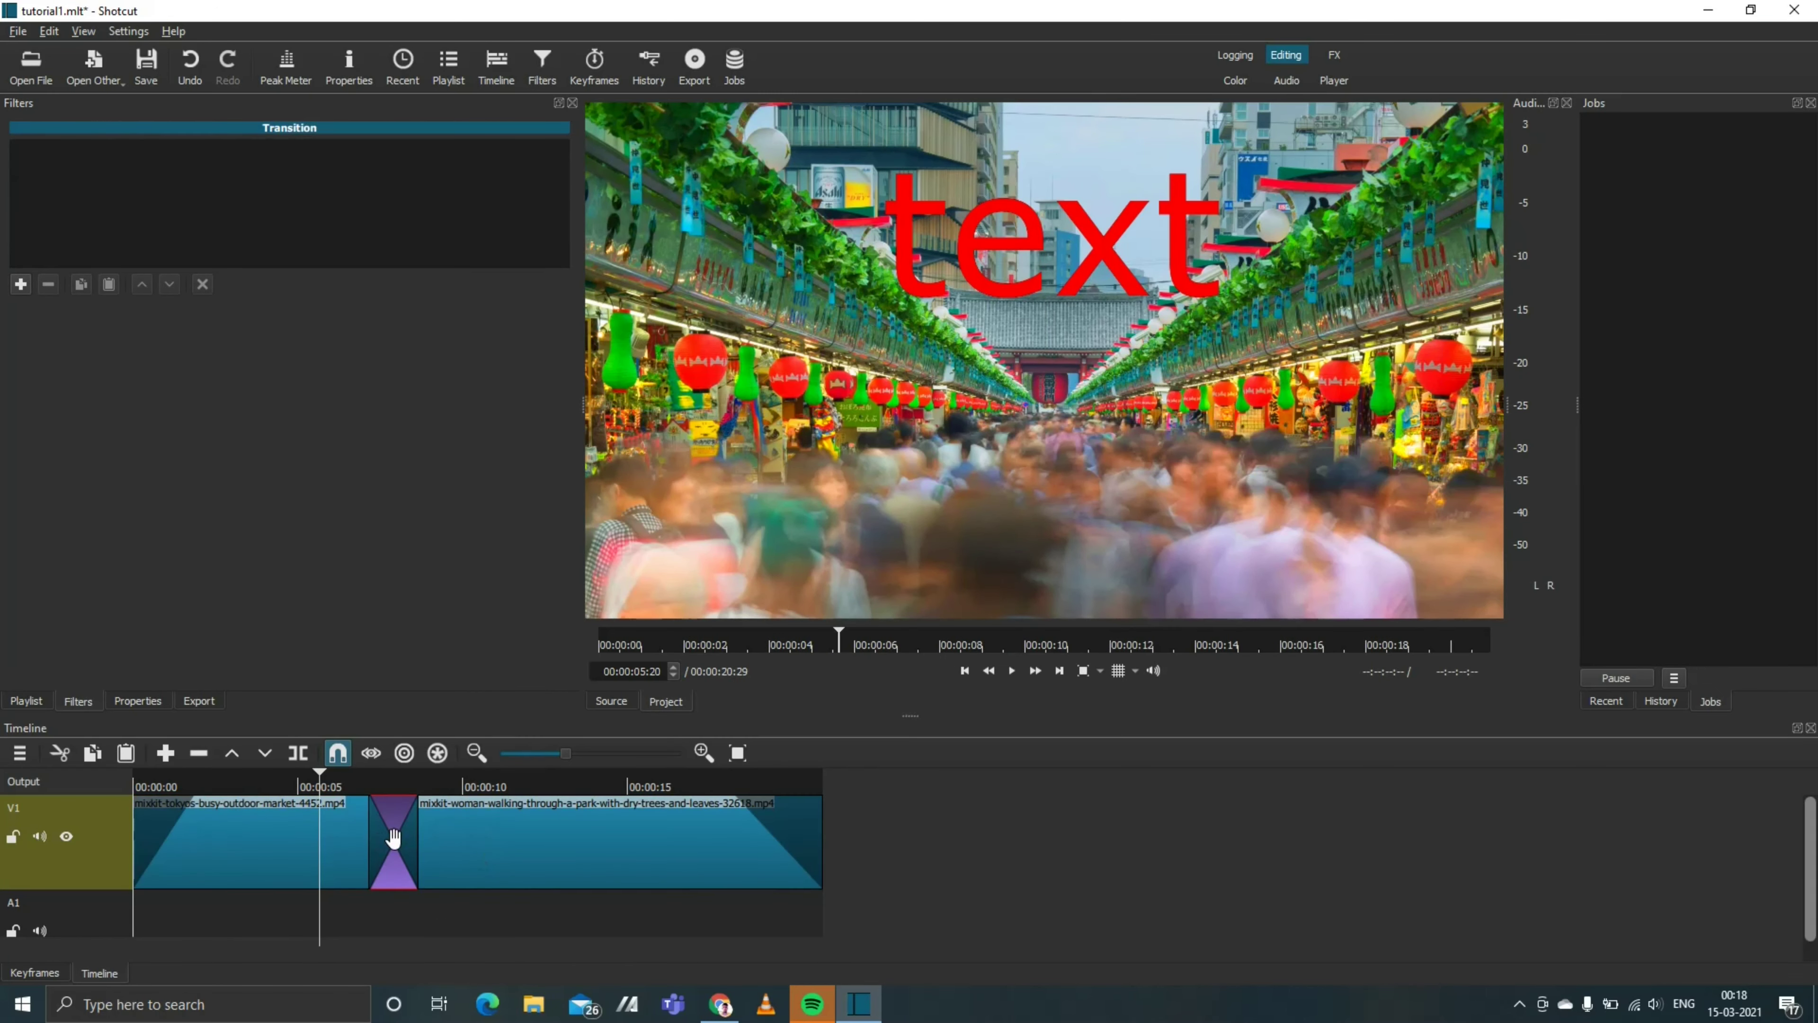
drag(318, 774, 271, 775)
click(297, 787)
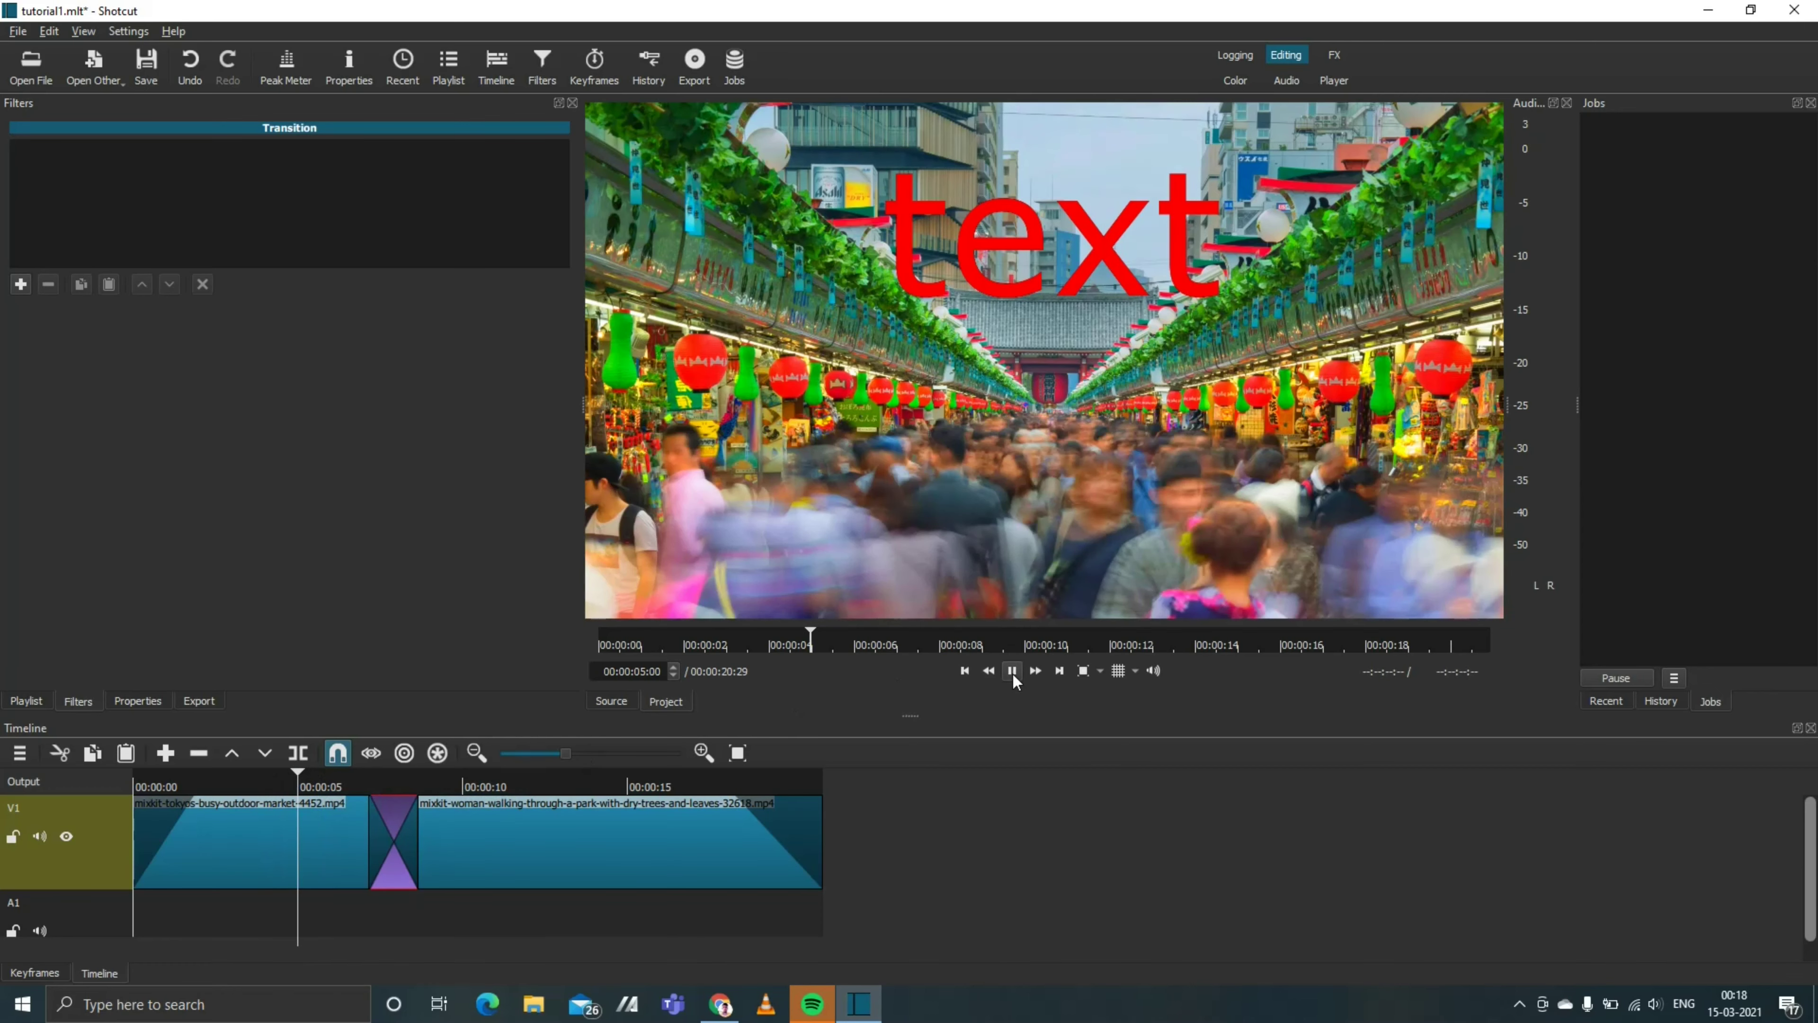
click(1011, 671)
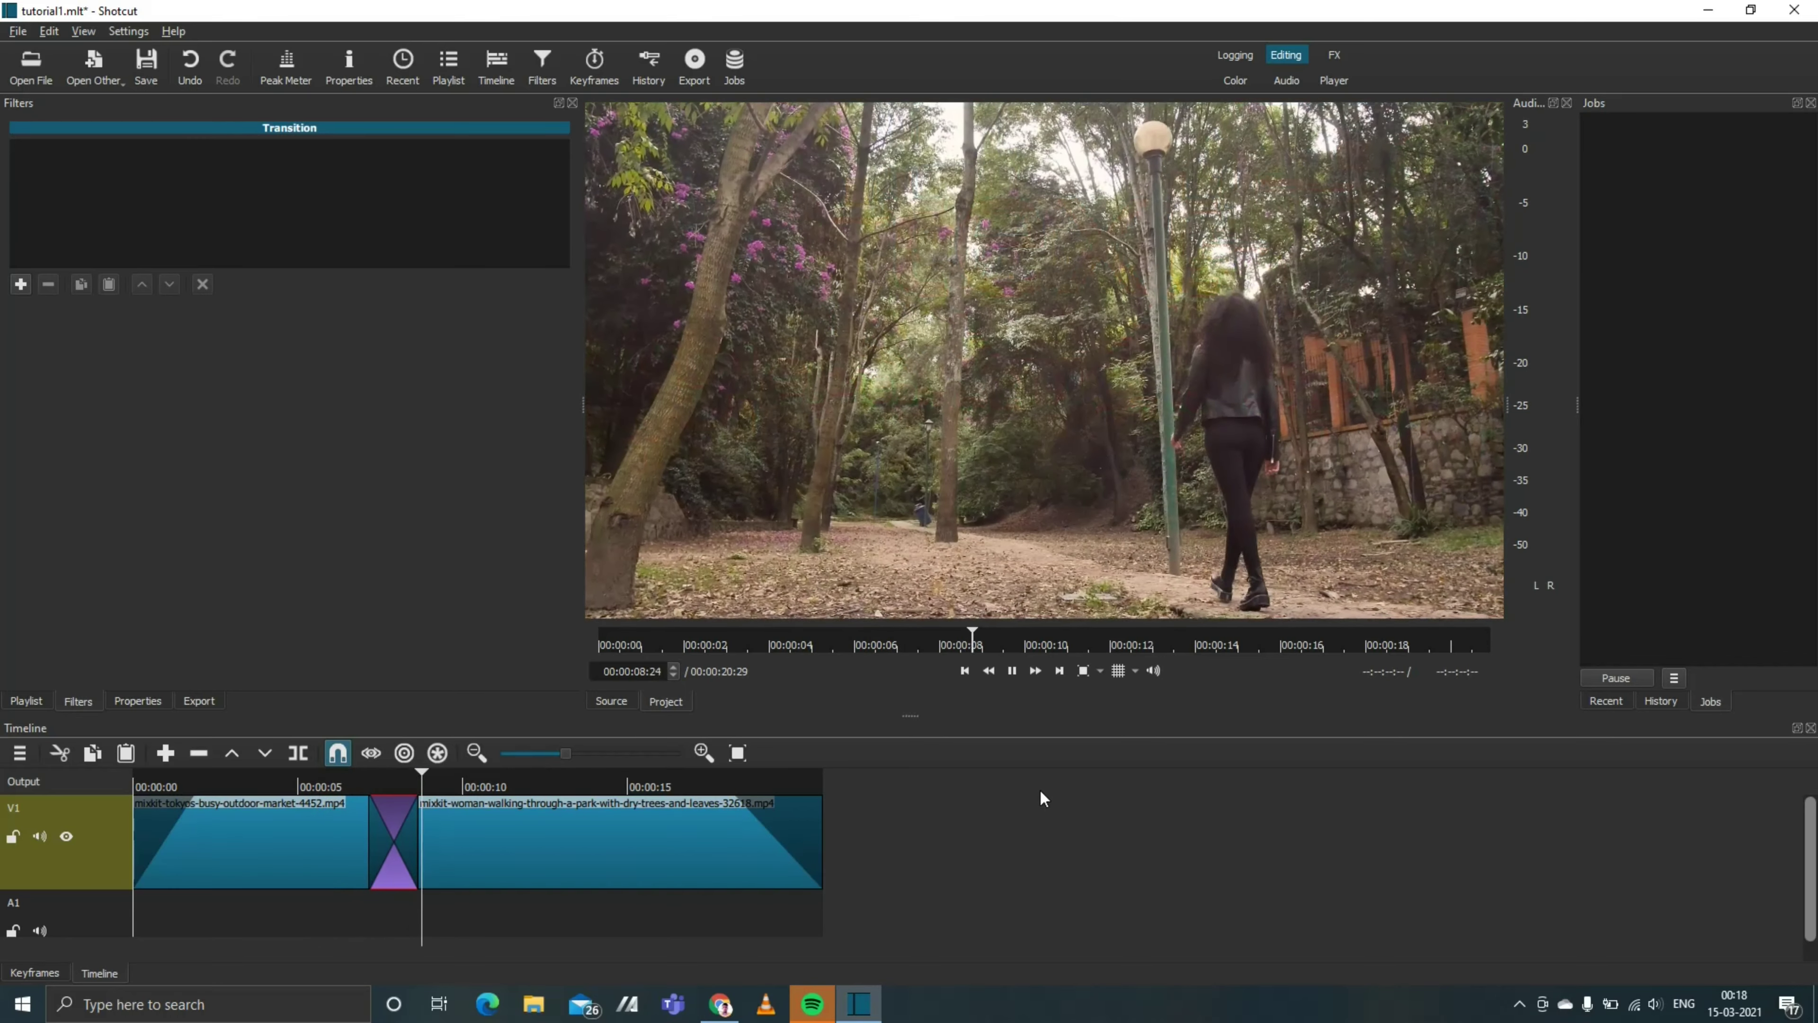
click(287, 775)
right_click(405, 837)
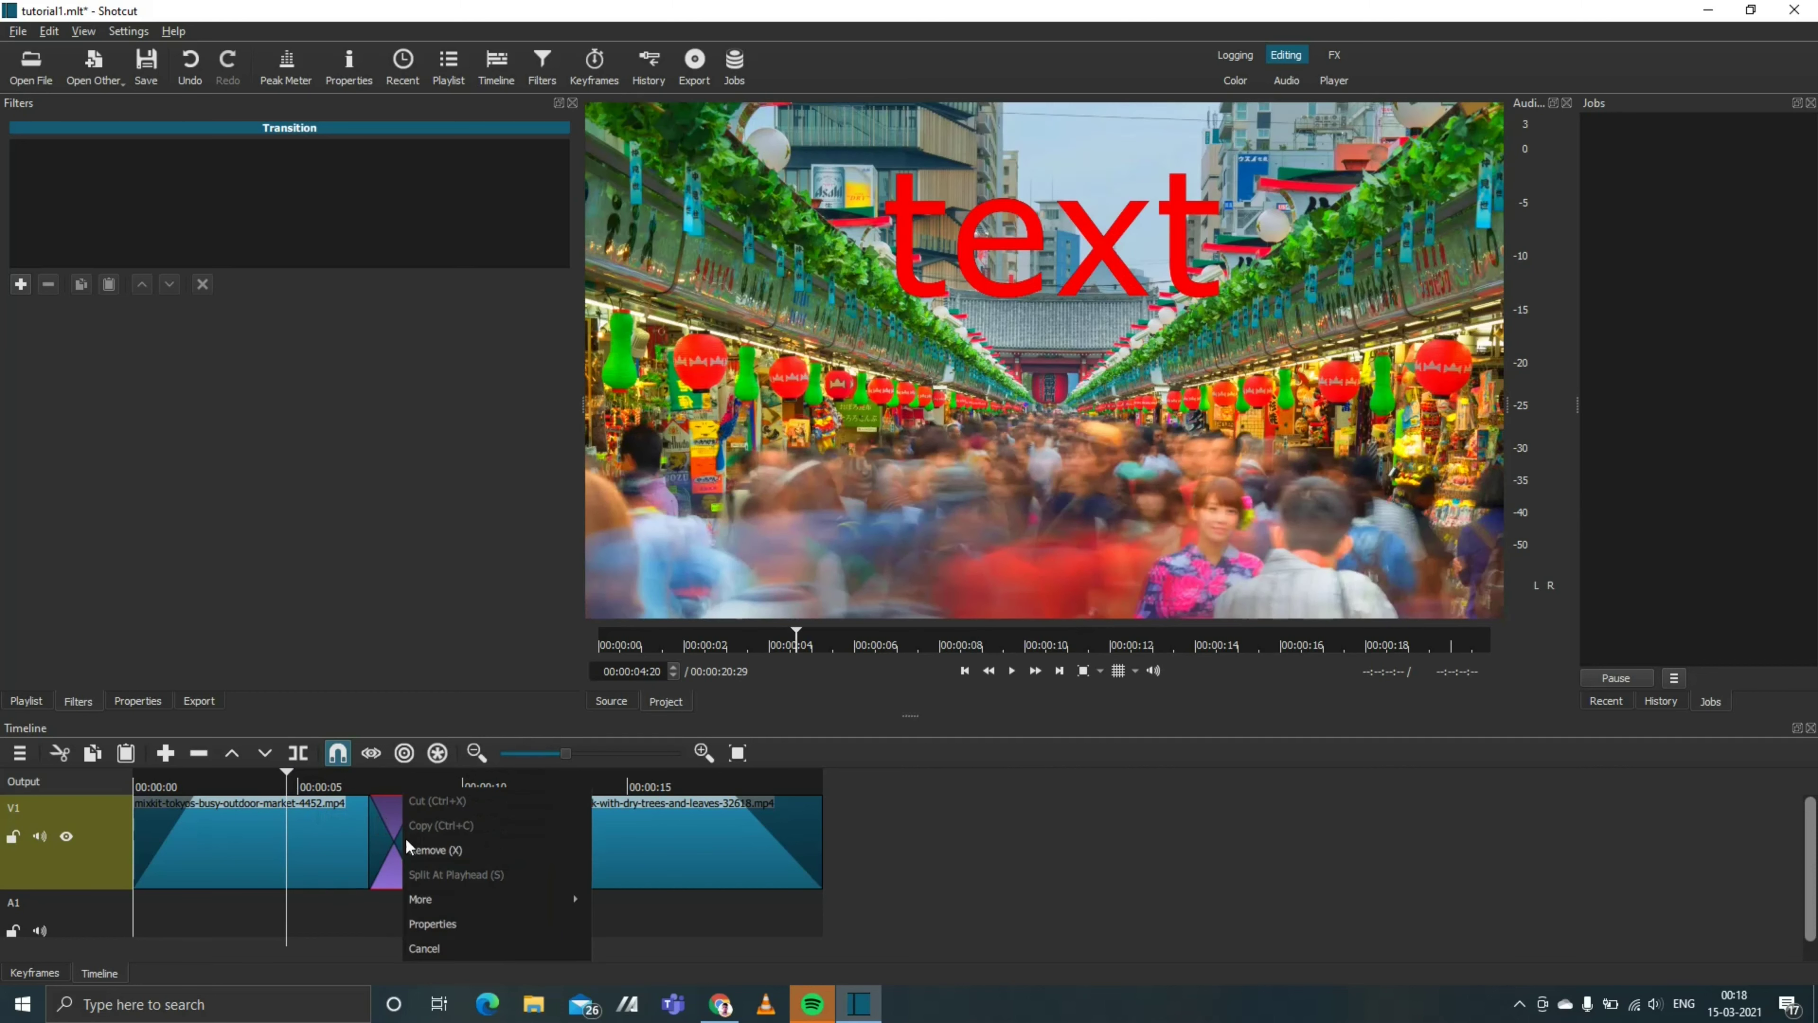
Step: Switch the transition's video to Matrix Snake Horizontal in its properties and preview it
click(467, 923)
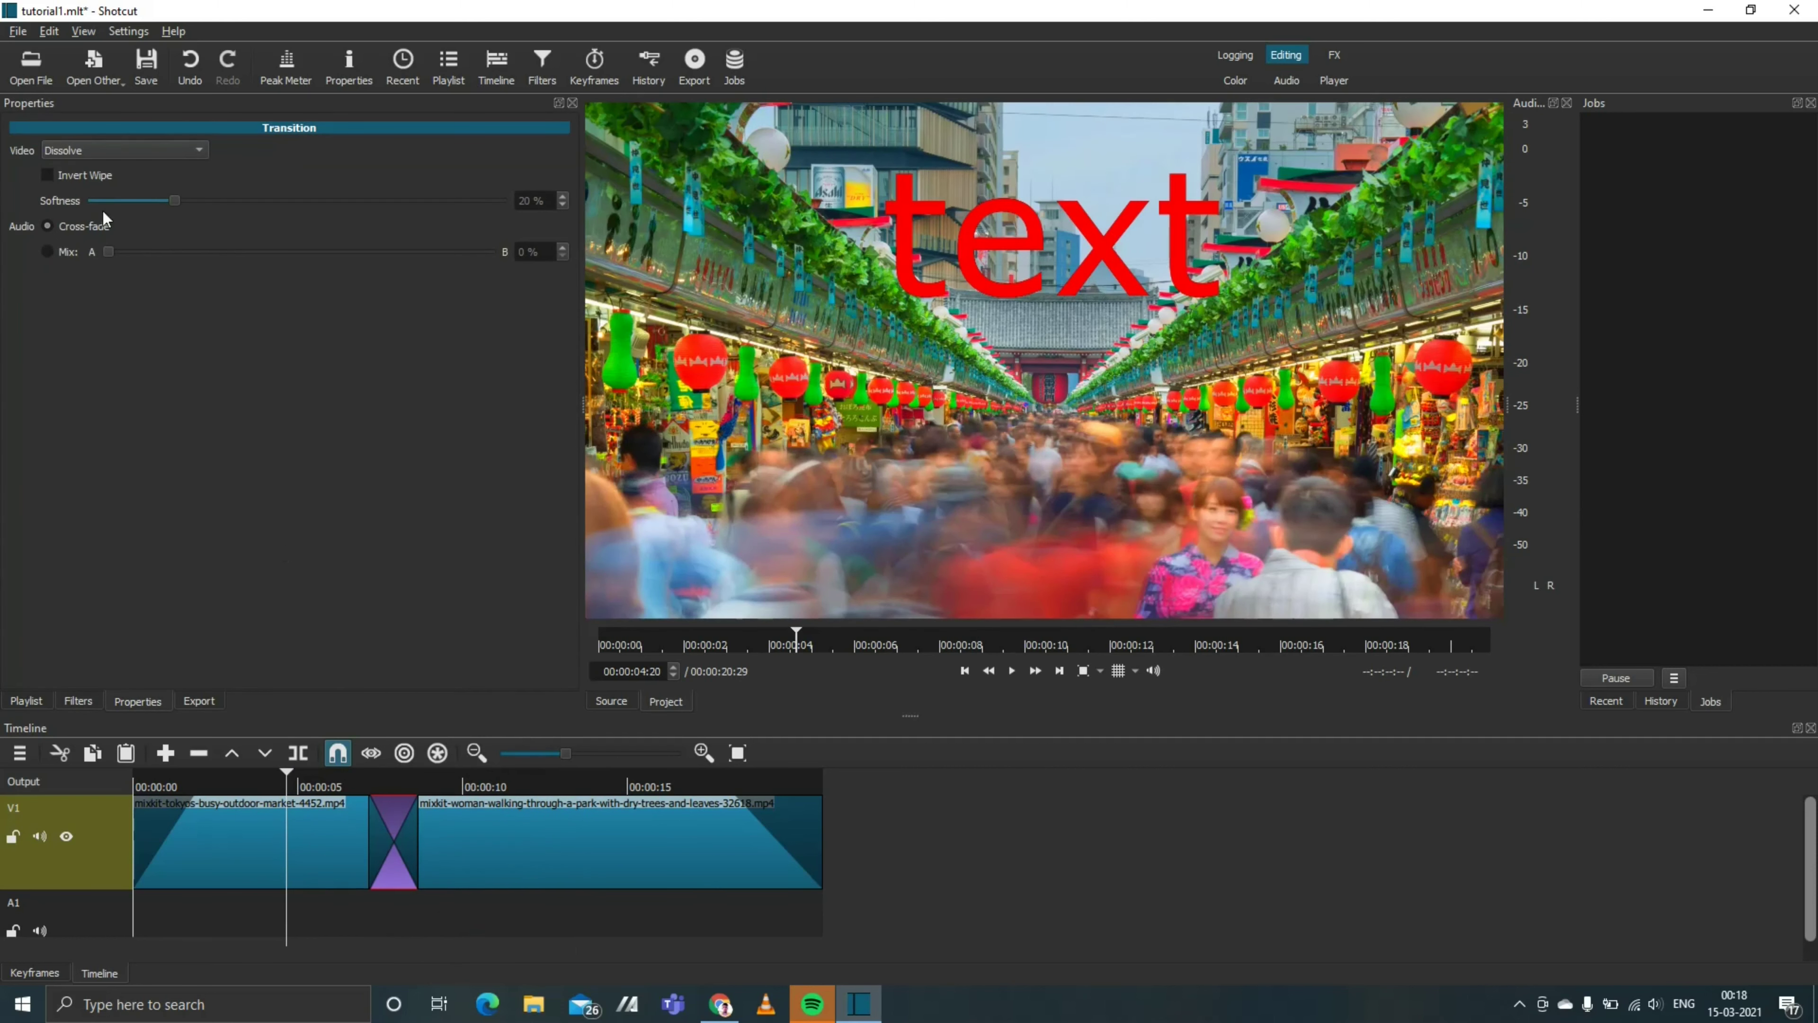
click(186, 148)
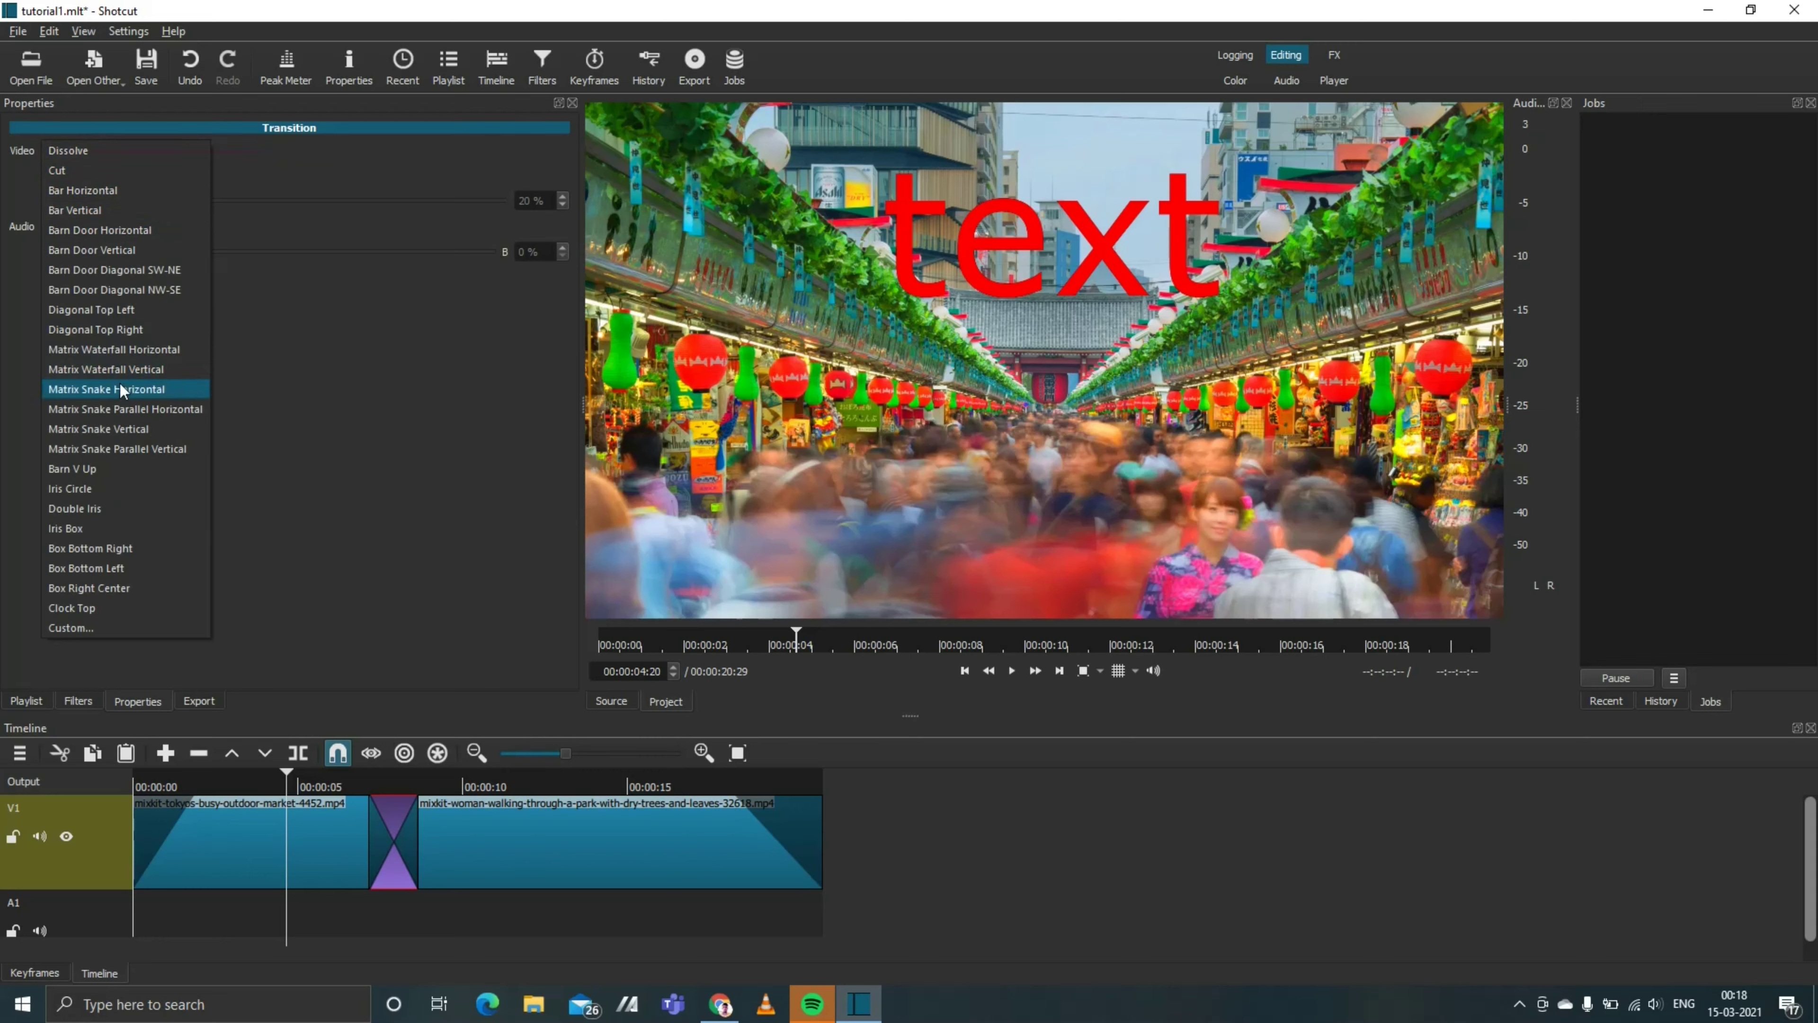
click(119, 389)
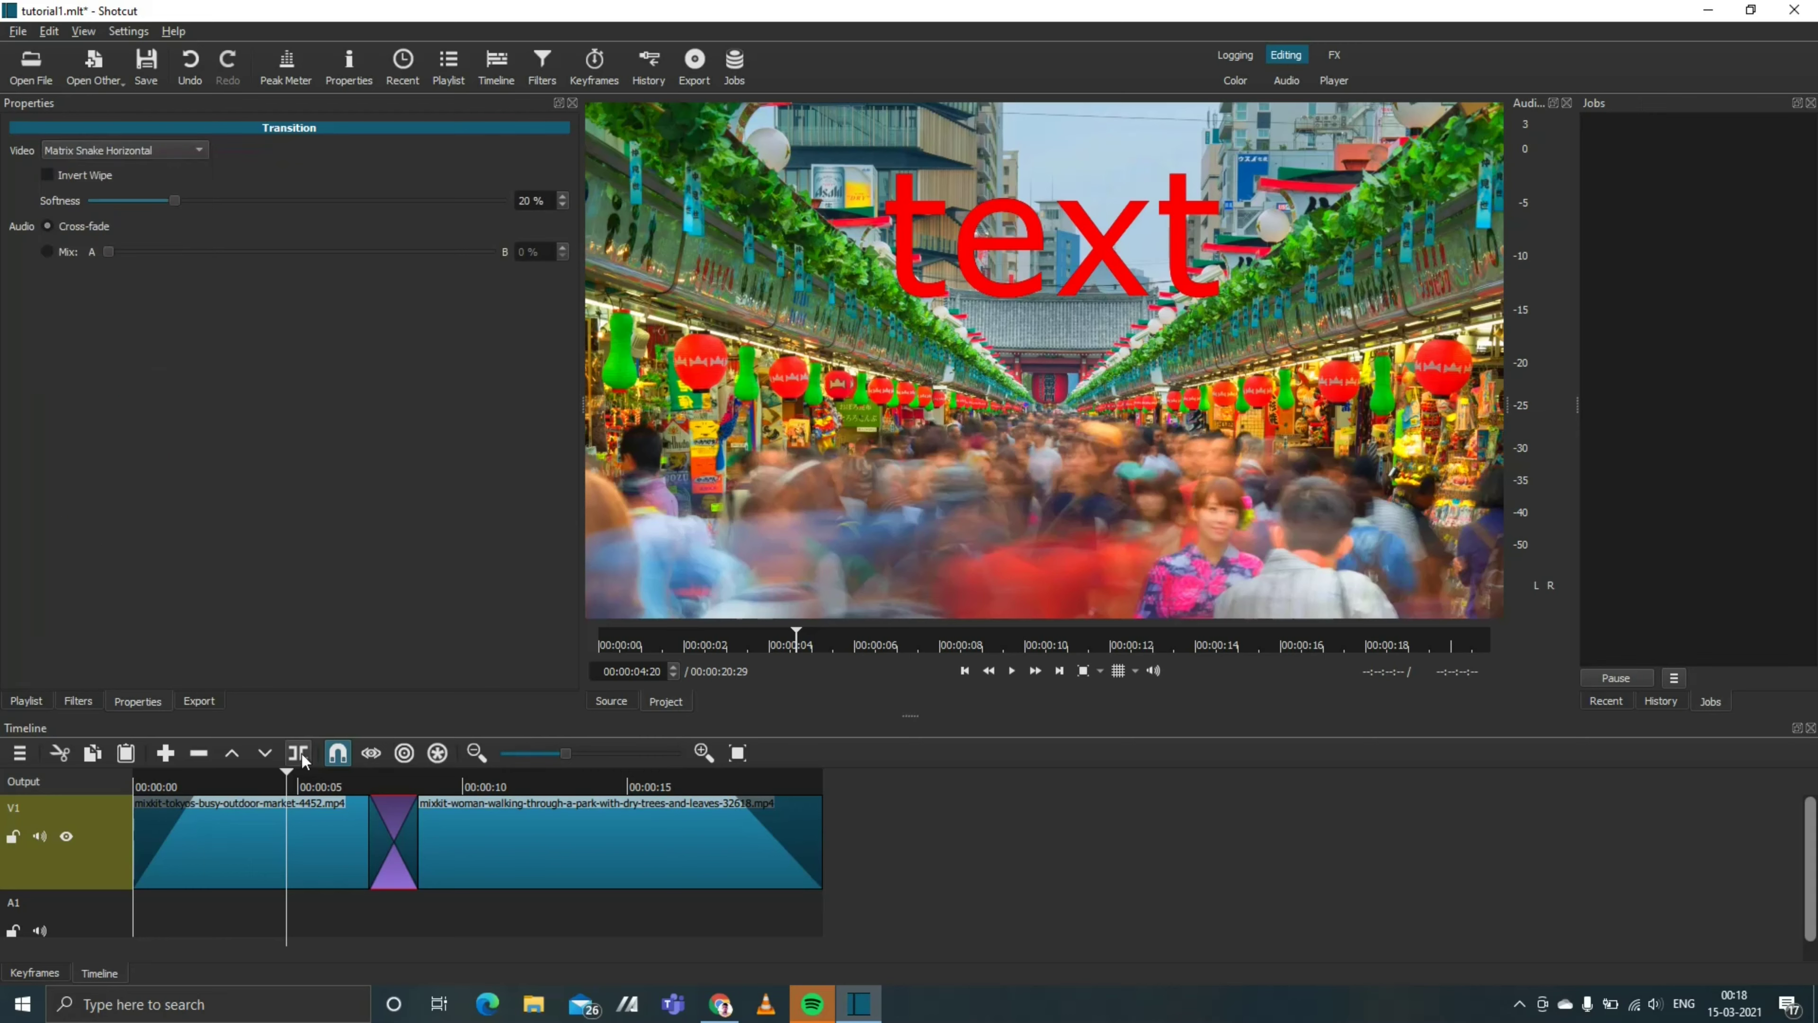
click(1014, 675)
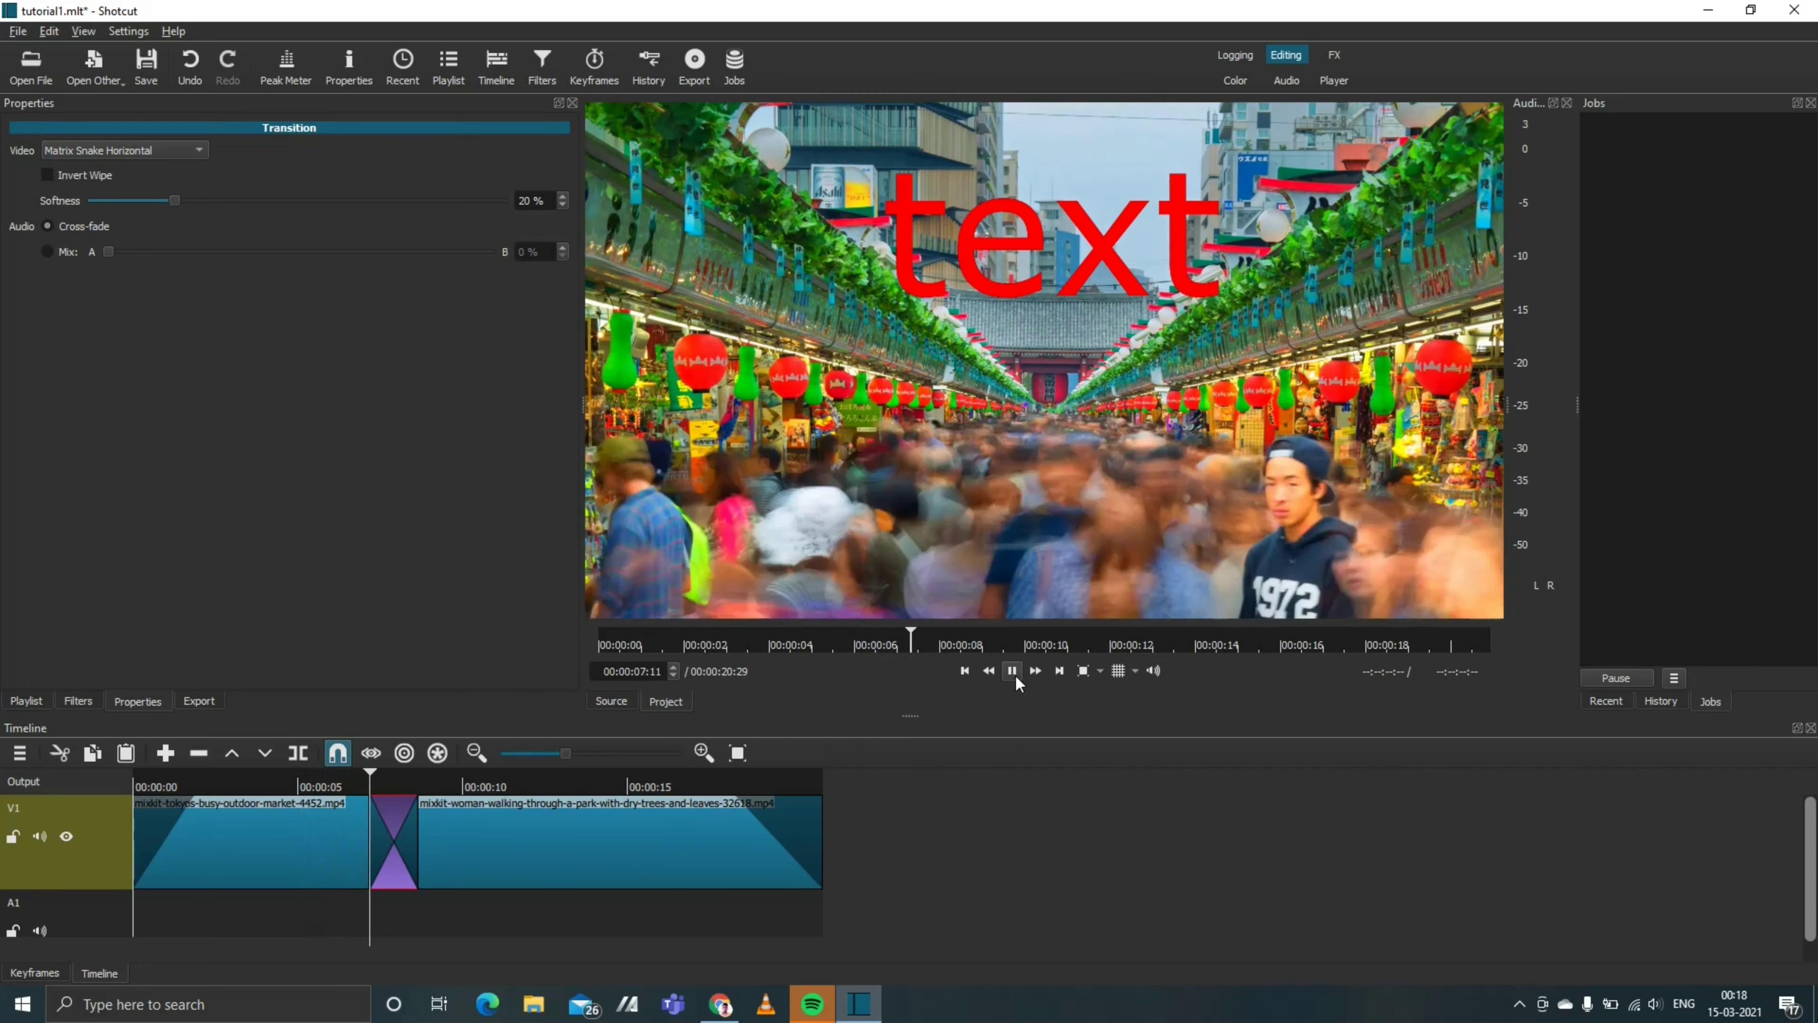
click(1013, 670)
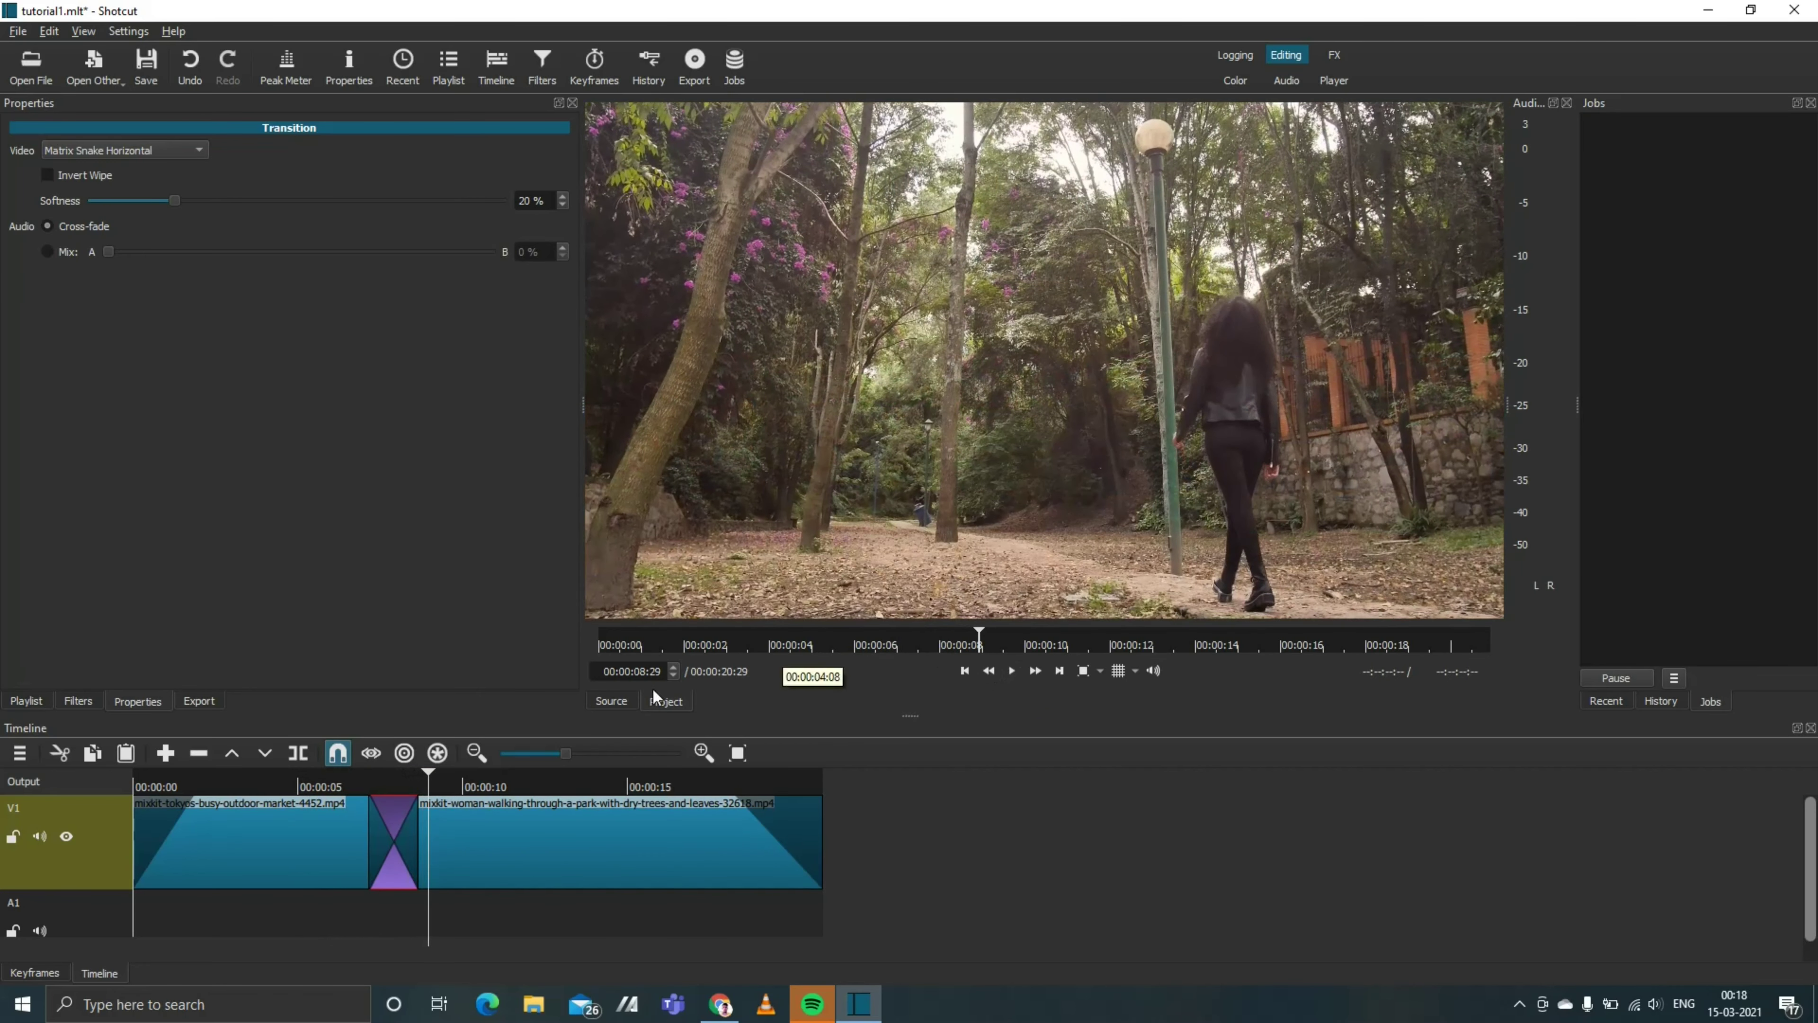
Step: Set the transition back to Dissolve, replay it, then select the market clip
click(153, 149)
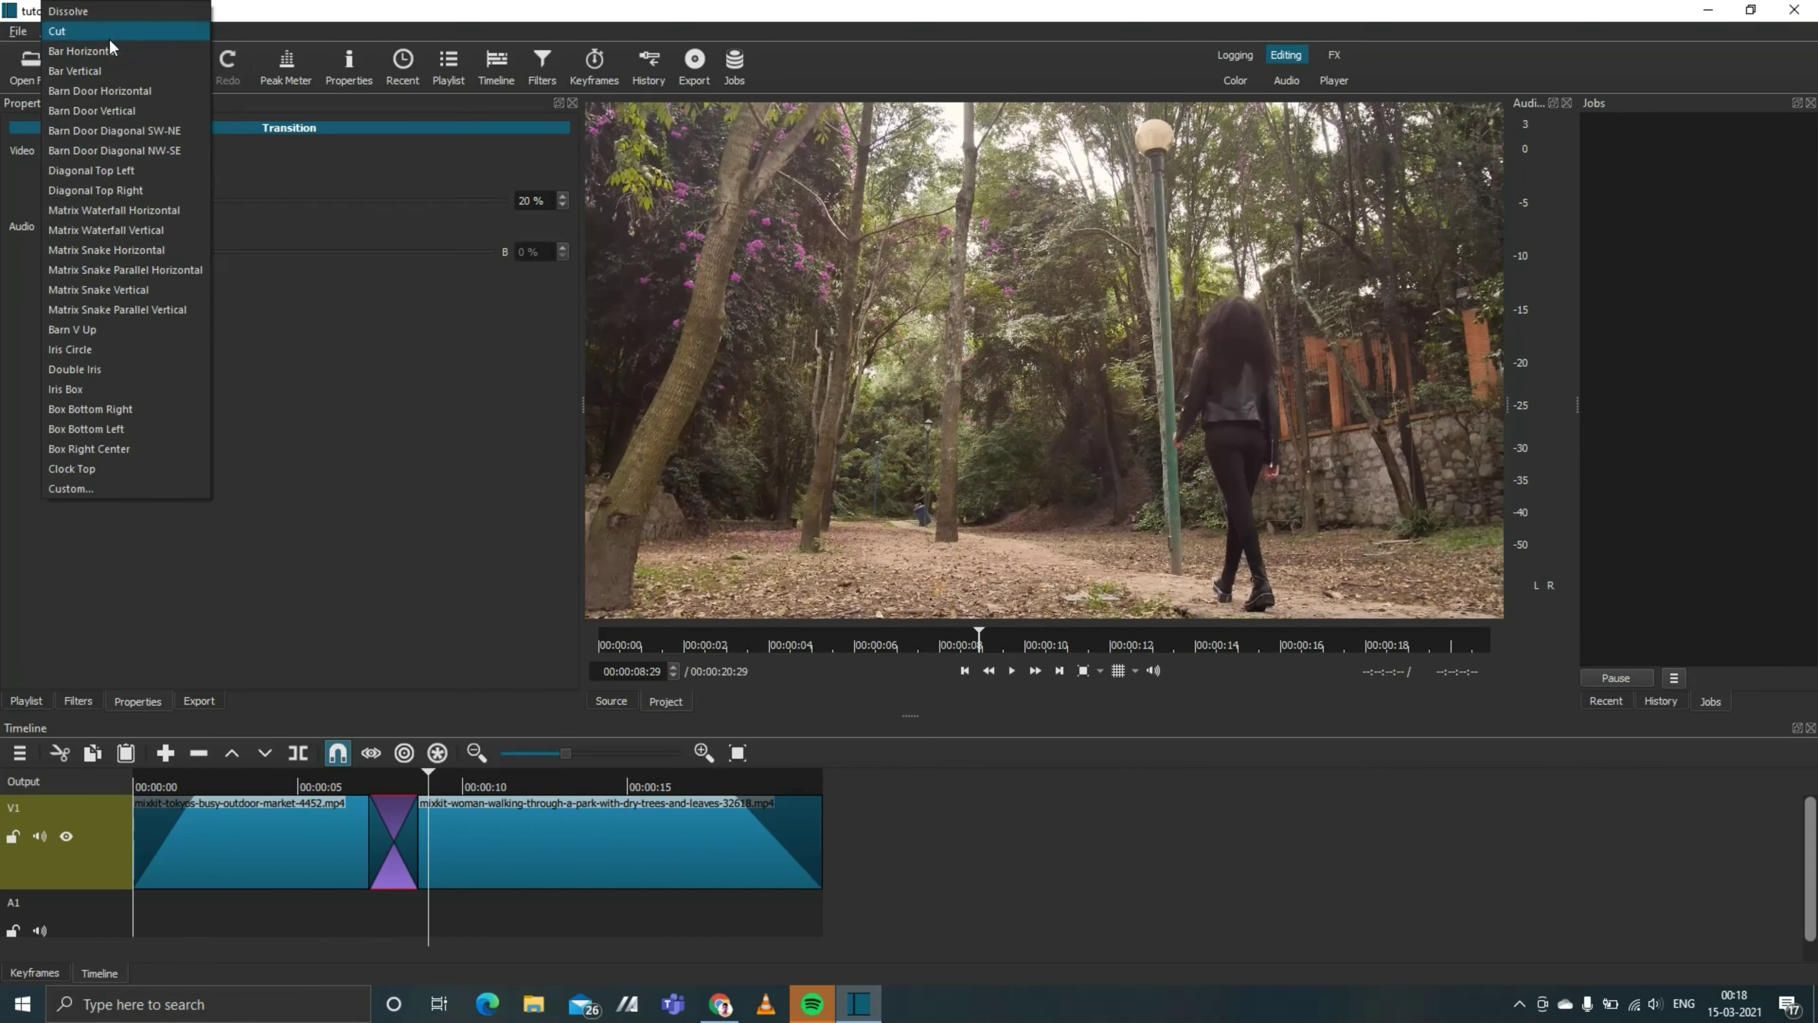
click(117, 12)
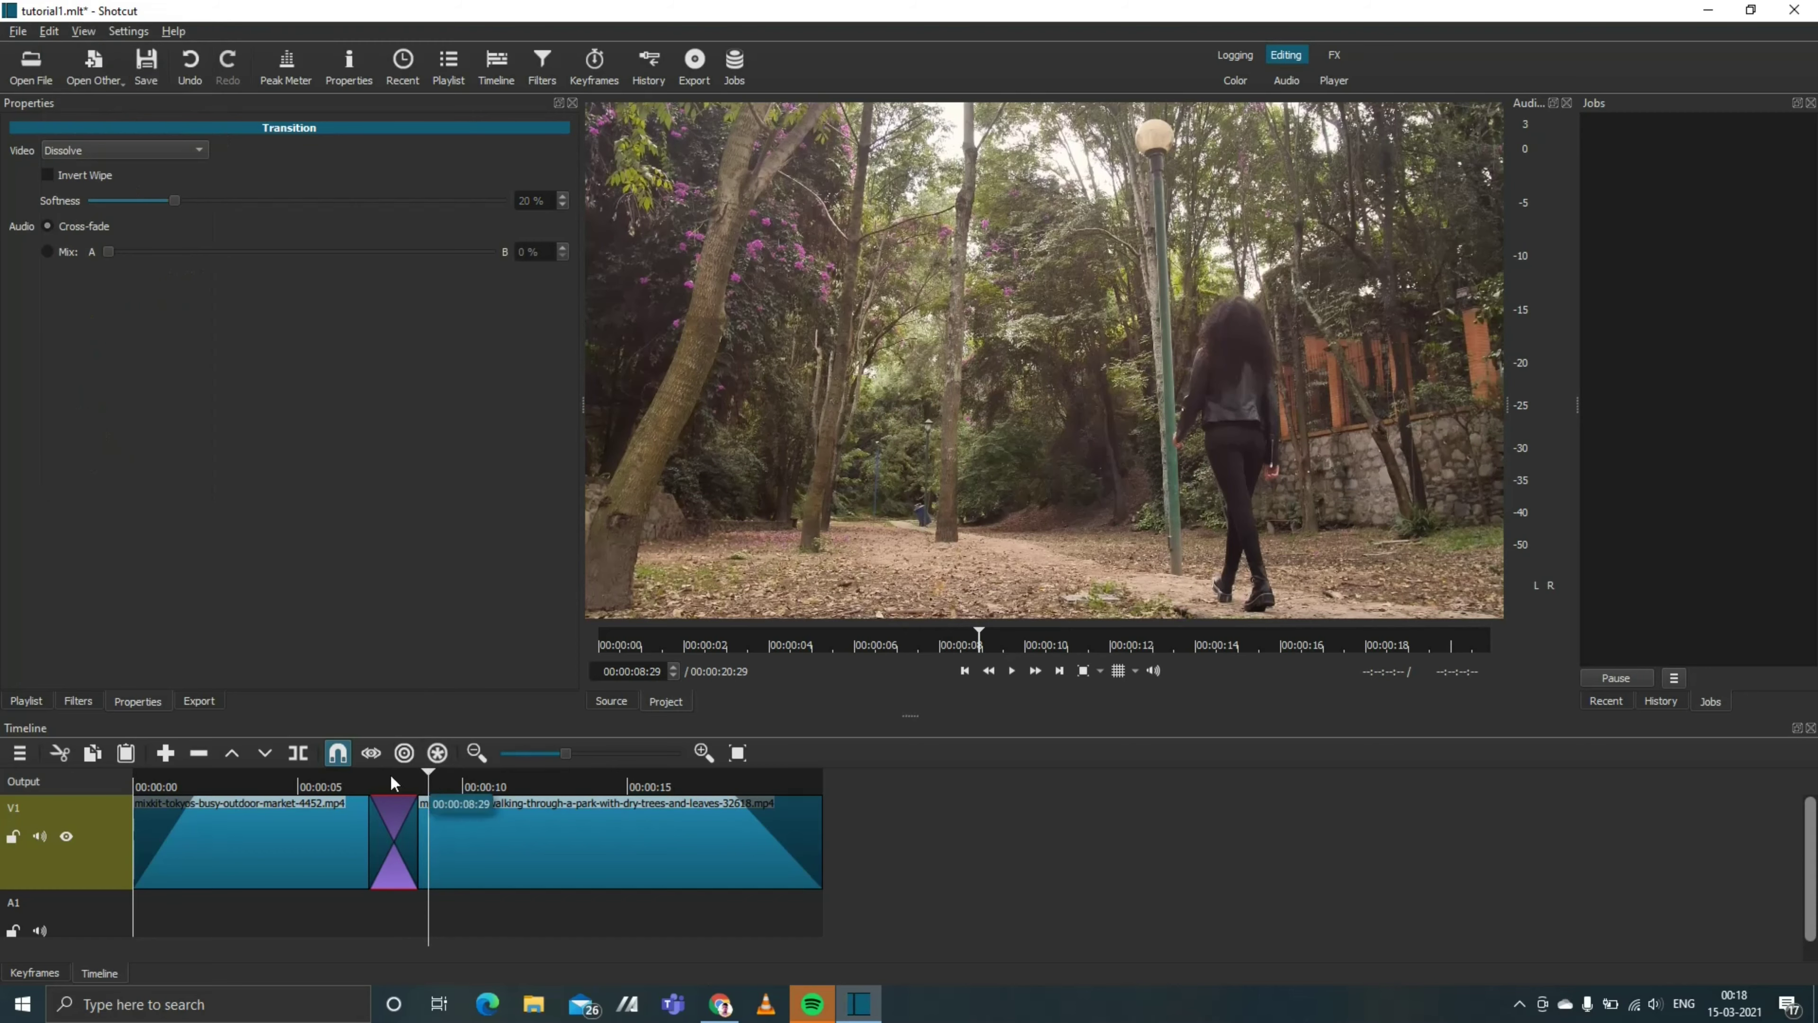
click(343, 772)
click(1012, 671)
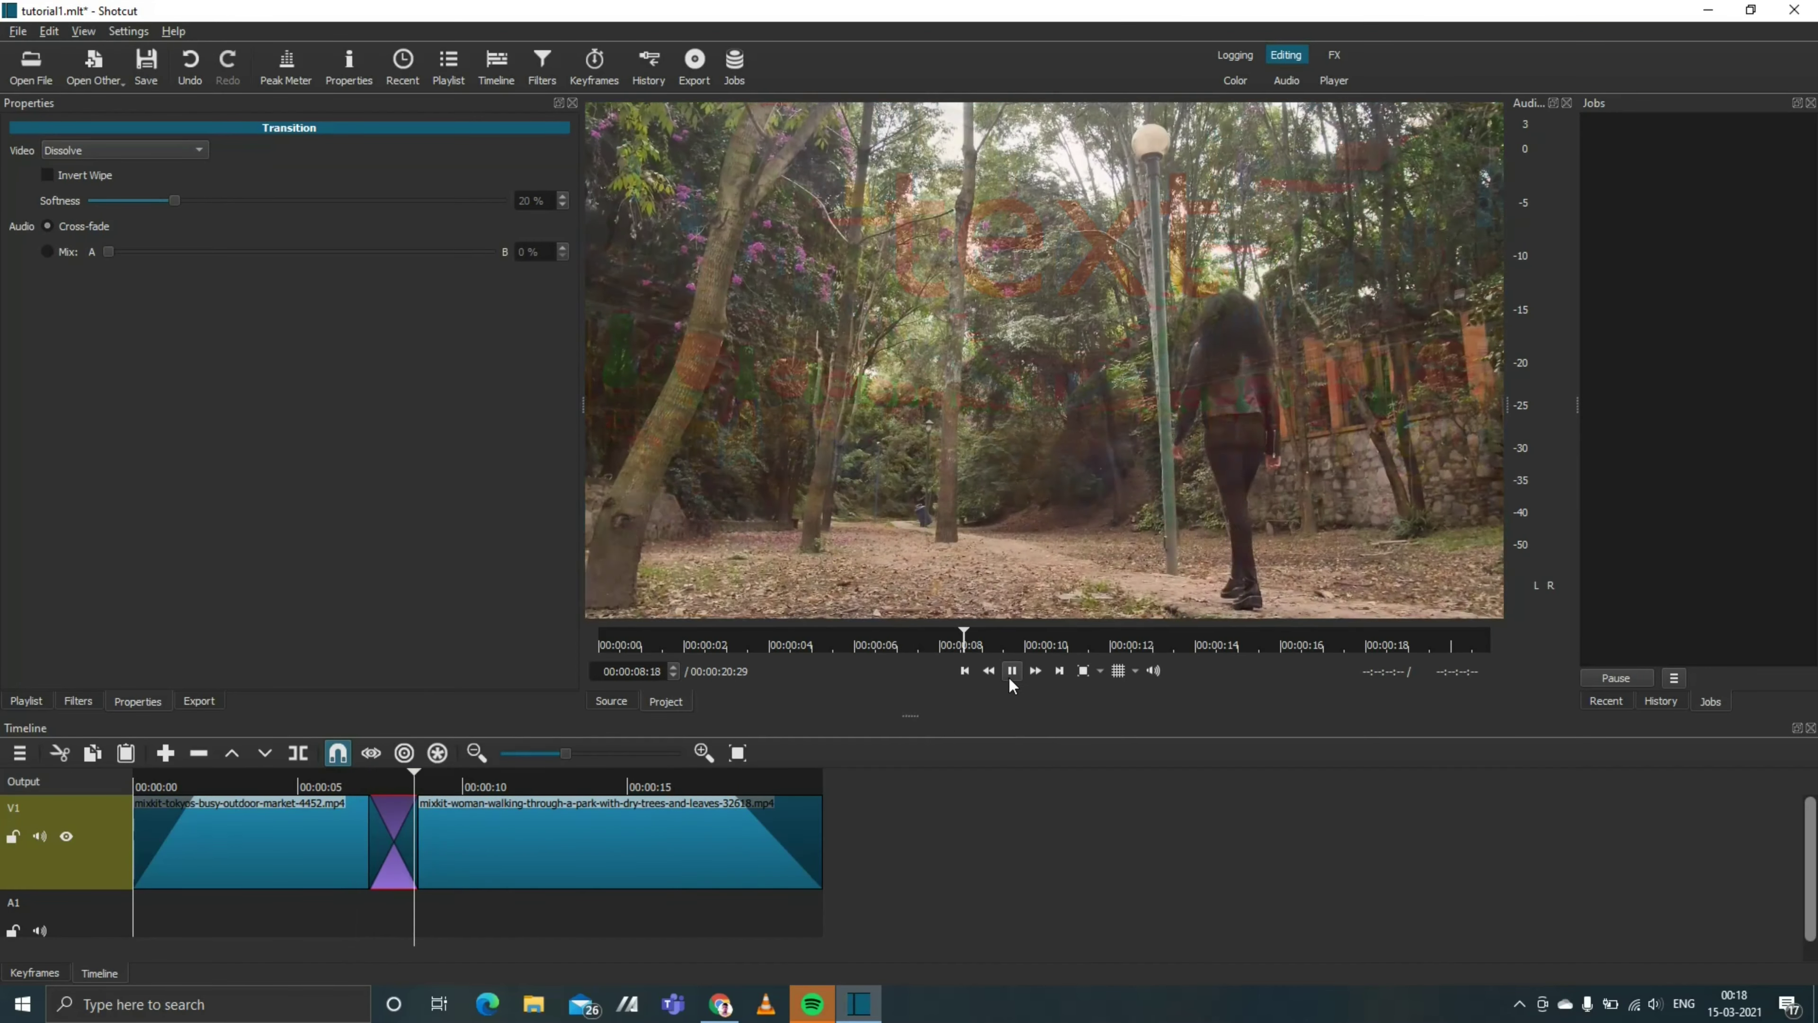
click(1010, 673)
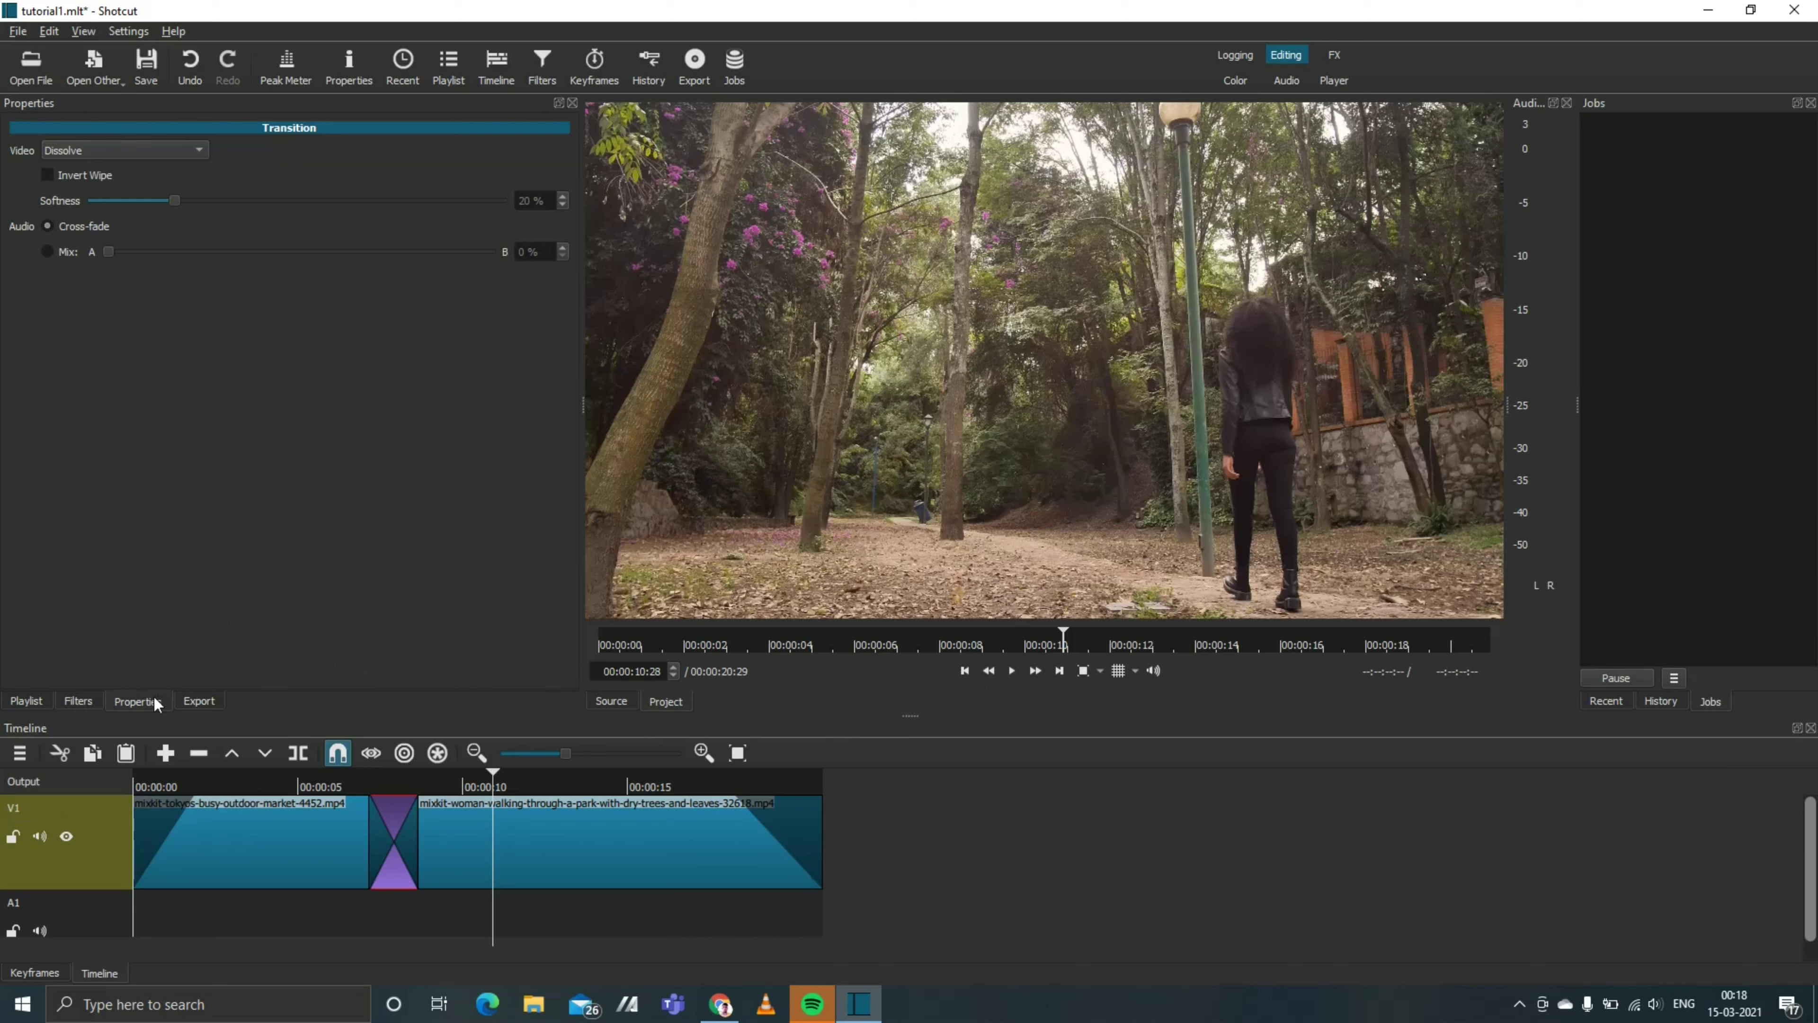
click(287, 866)
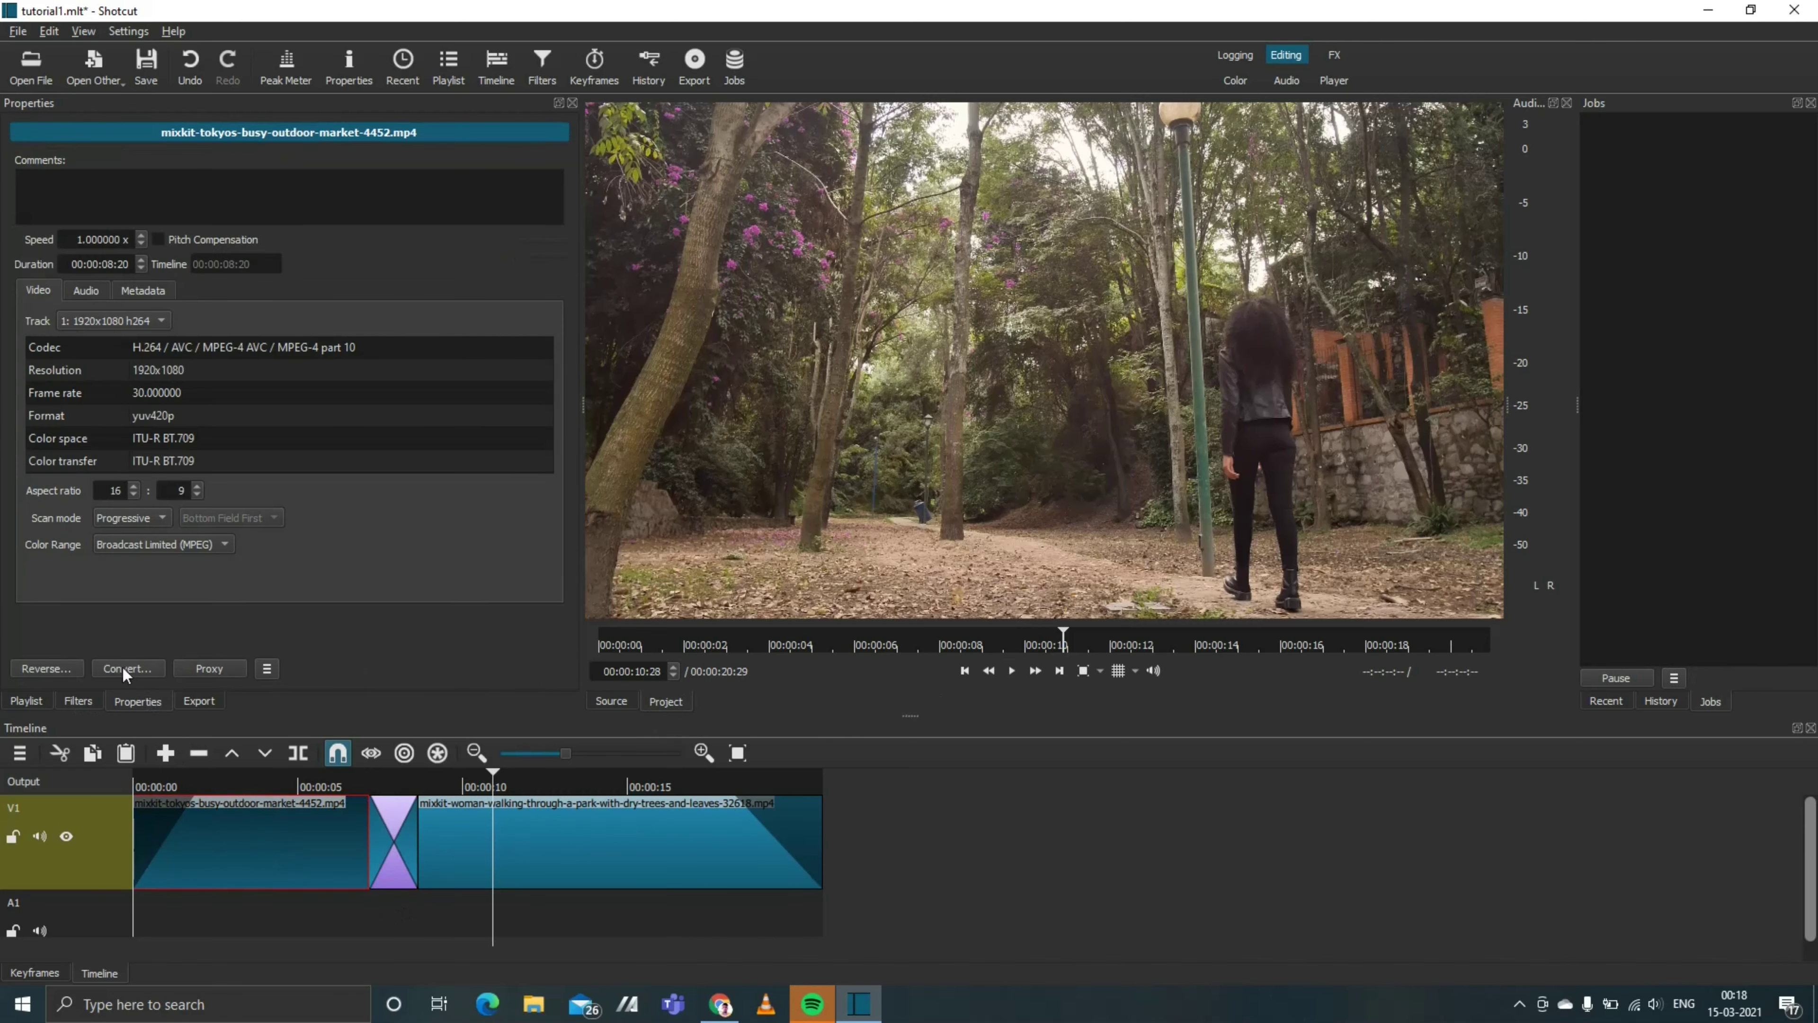
Step: Slow the first clip to 0.8 speed and start exporting as tutorial1.mp4 into Videos
click(141, 244)
click(141, 243)
click(687, 74)
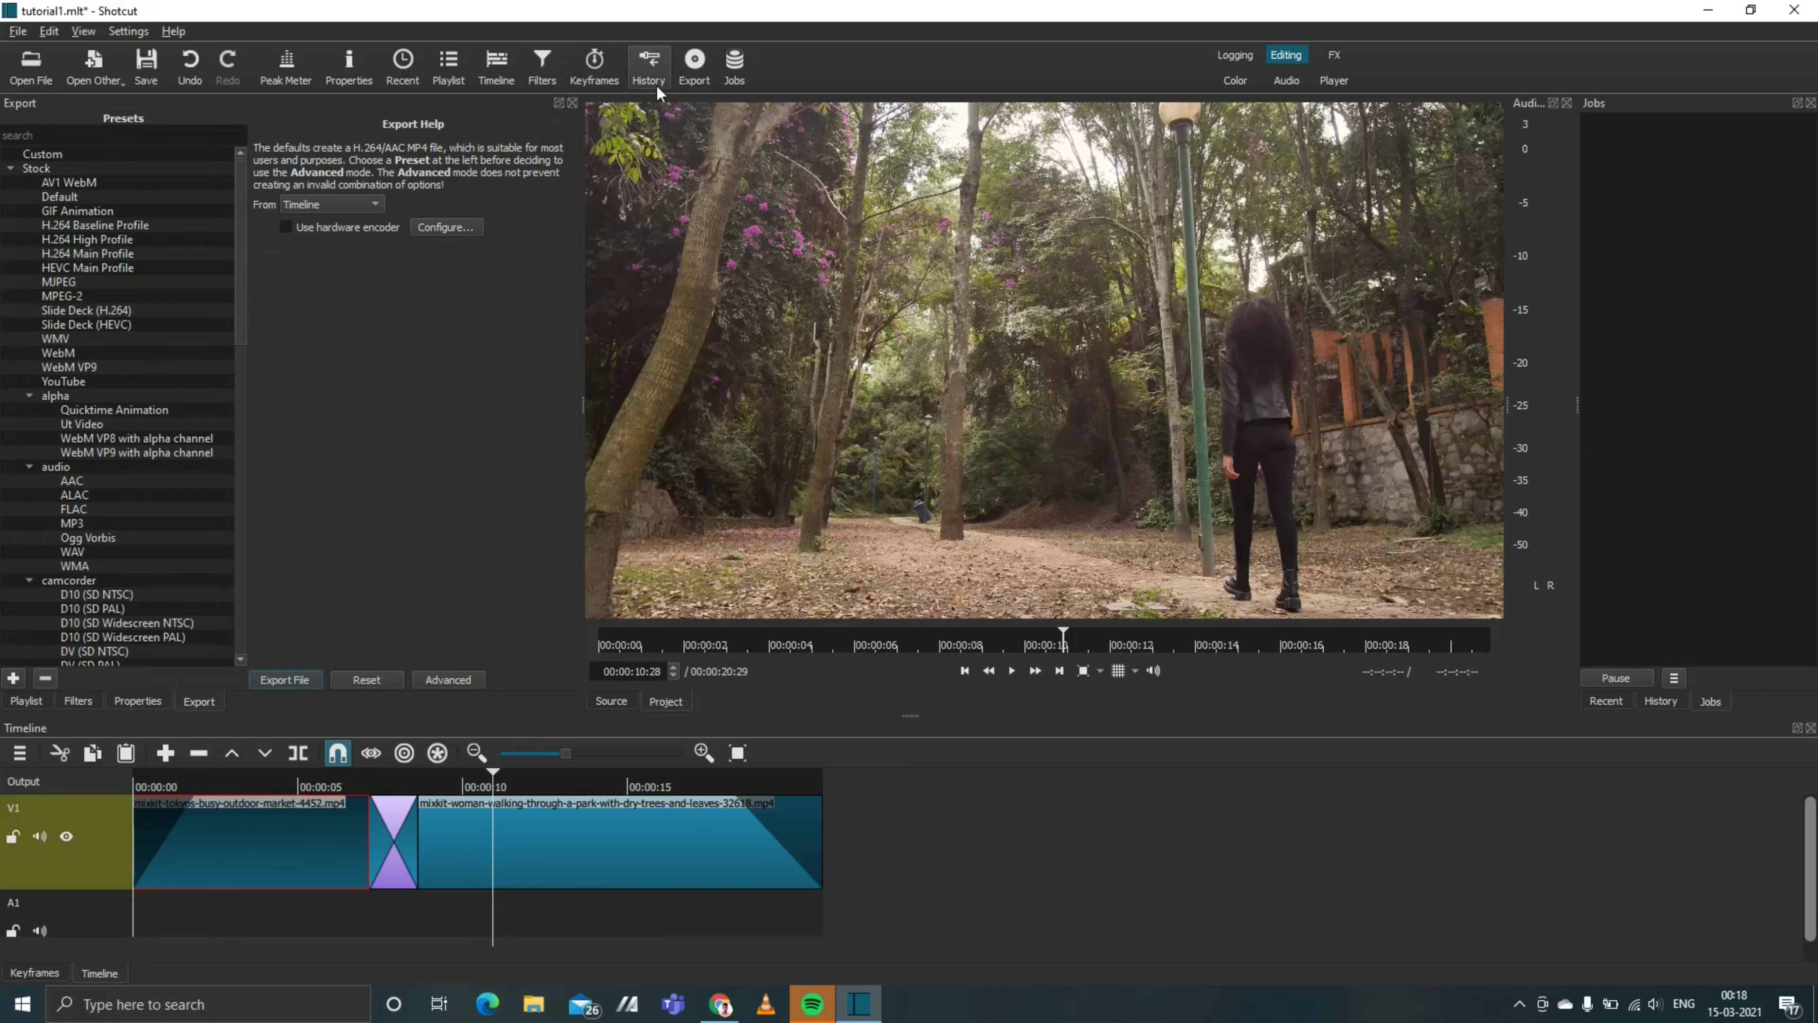
click(292, 677)
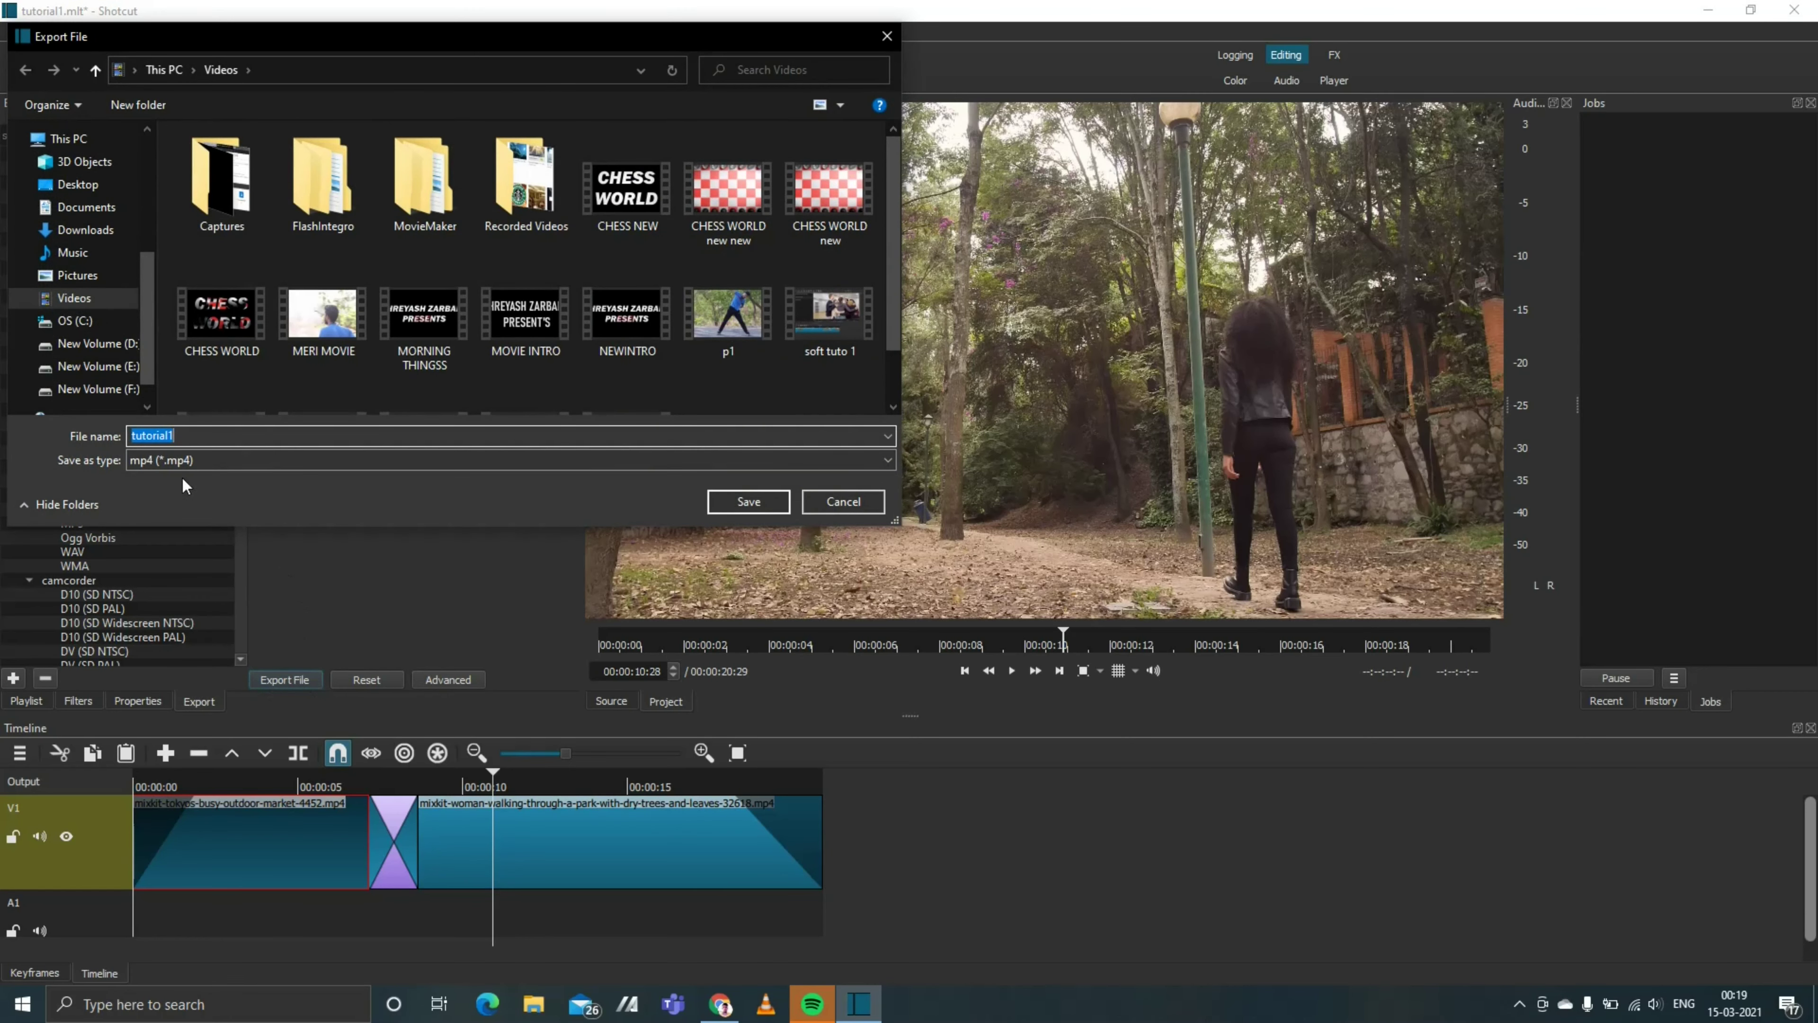
Step: Save the export as tutorial1.mp4 and minimize Shotcut once the job finishes
click(749, 502)
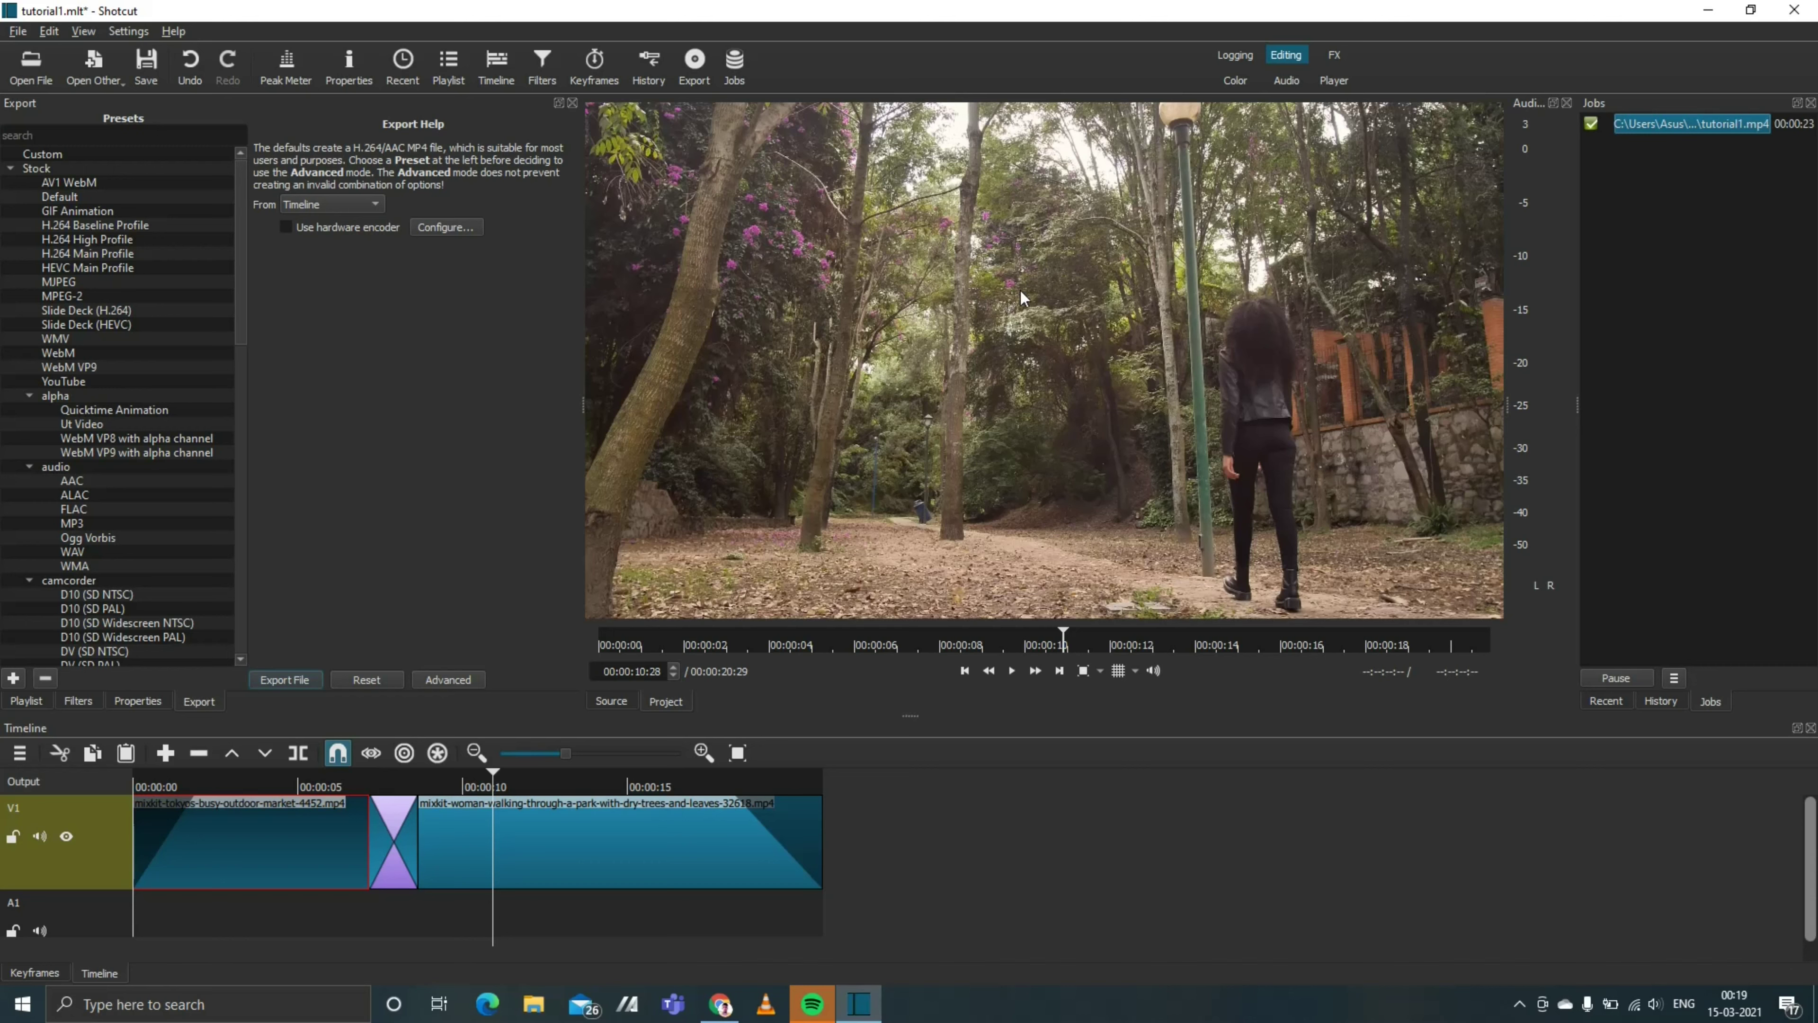
click(1708, 11)
Step: Minimize Chrome and browse to the Videos folder through This PC
click(1707, 12)
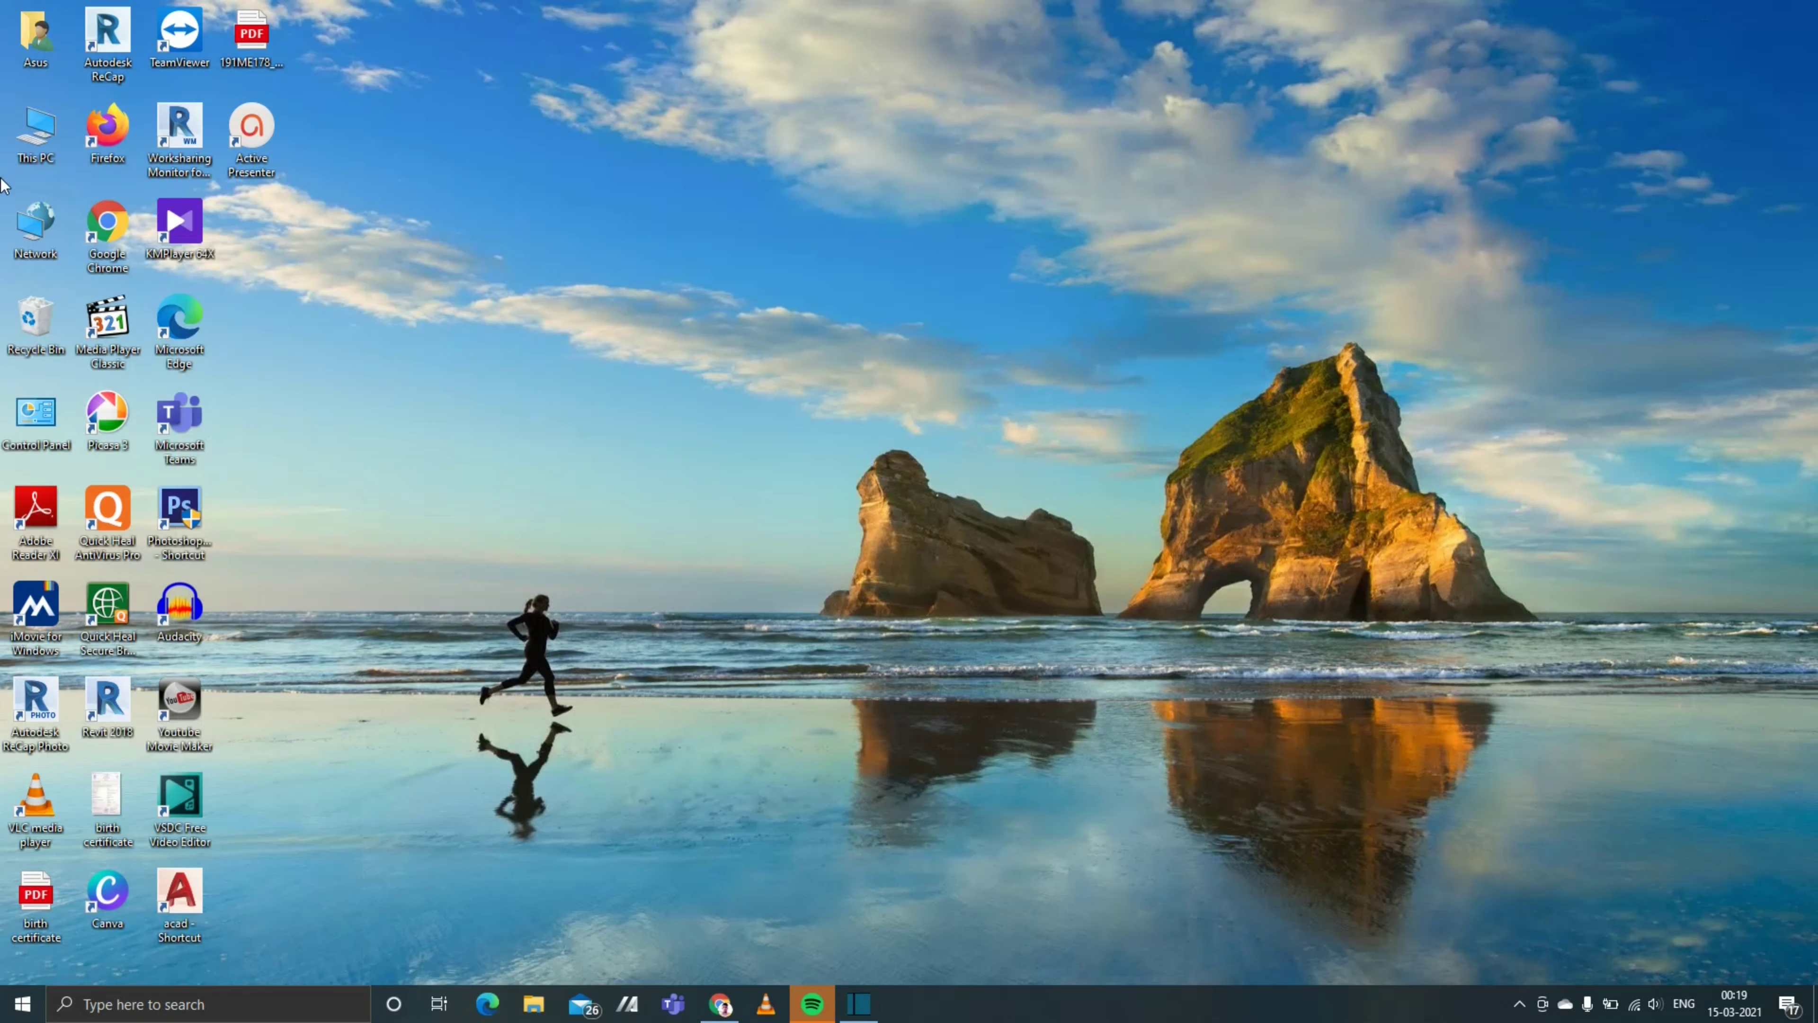
double_click(38, 146)
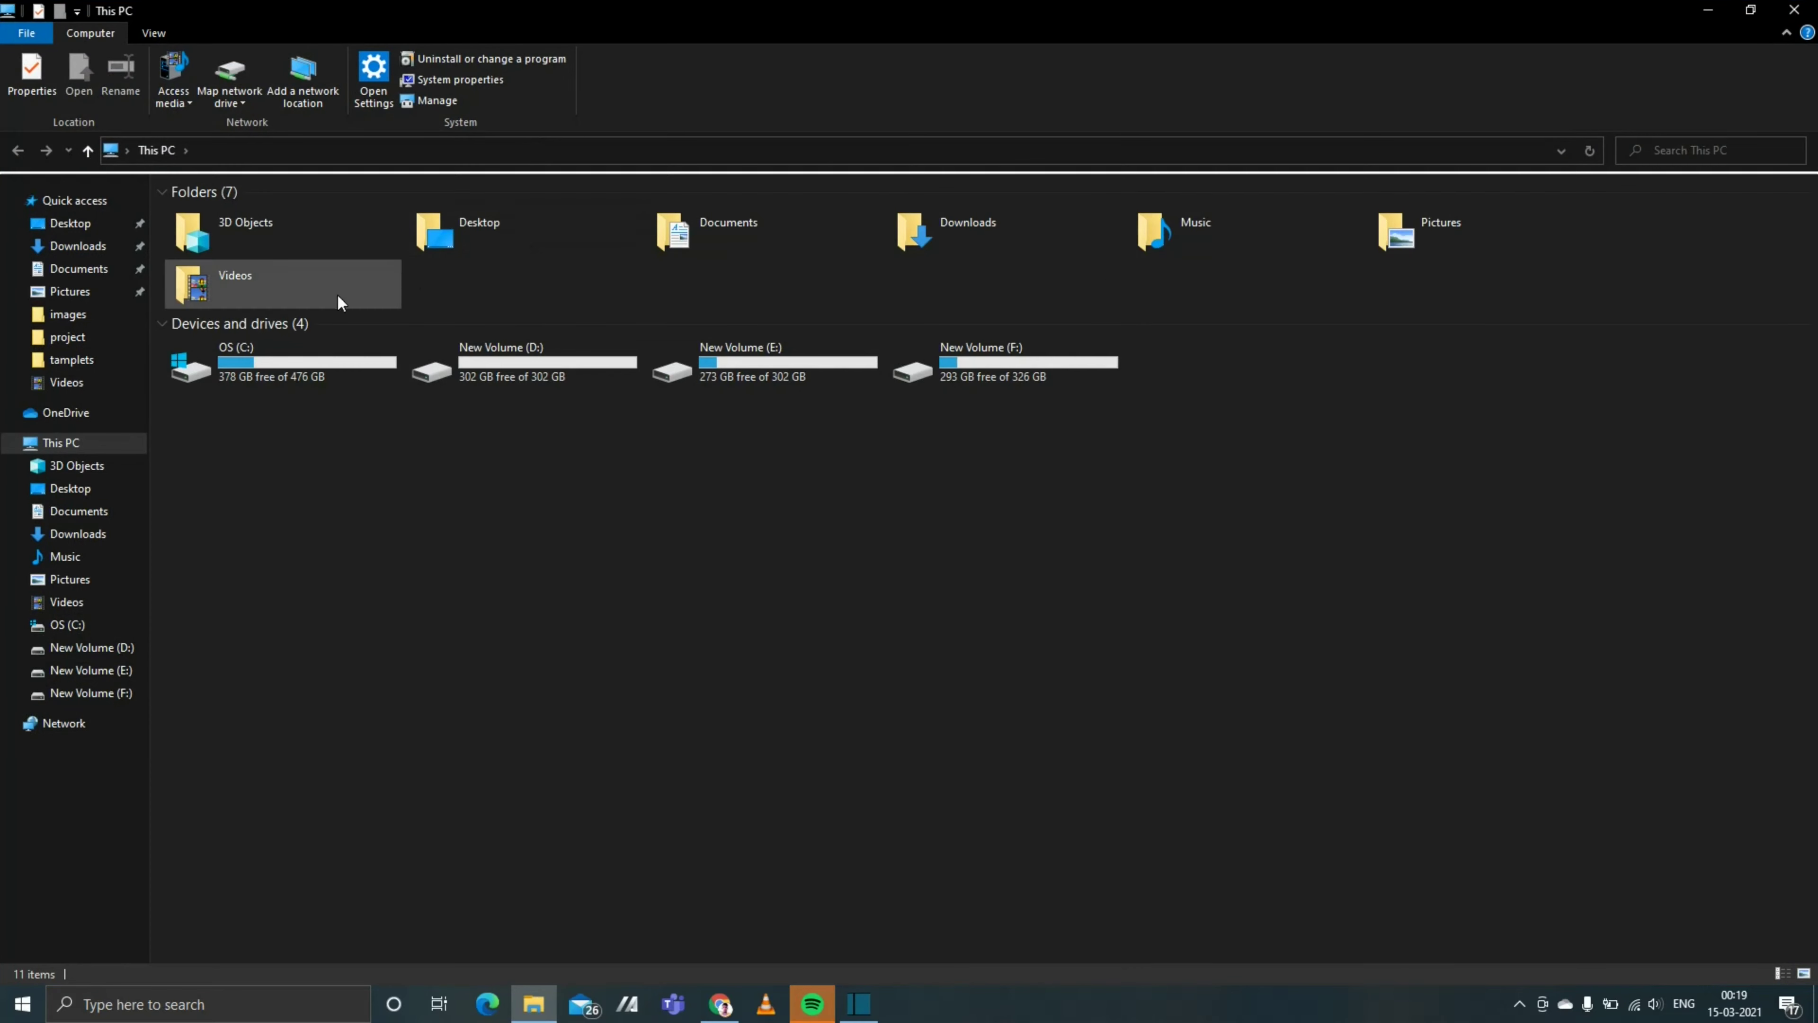
double_click(323, 282)
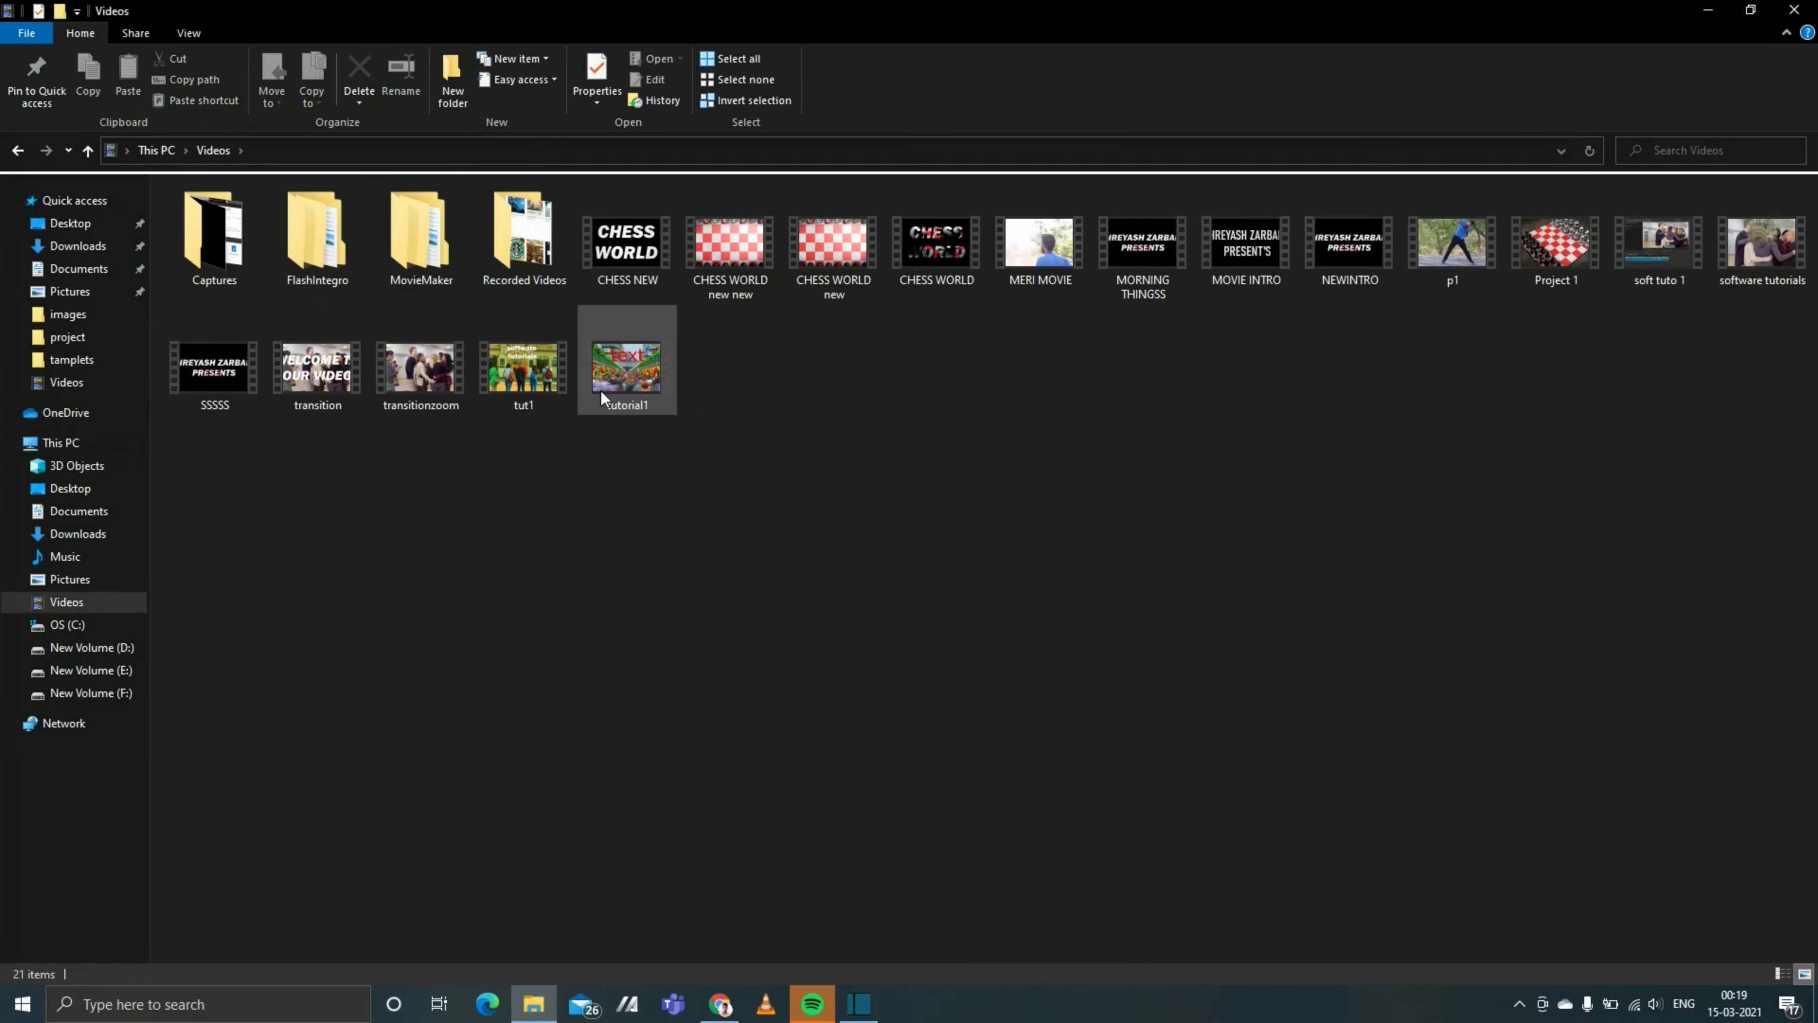
Step: Play the exported tutorial1 video, close the player, then minimize Shotcut
double_click(636, 376)
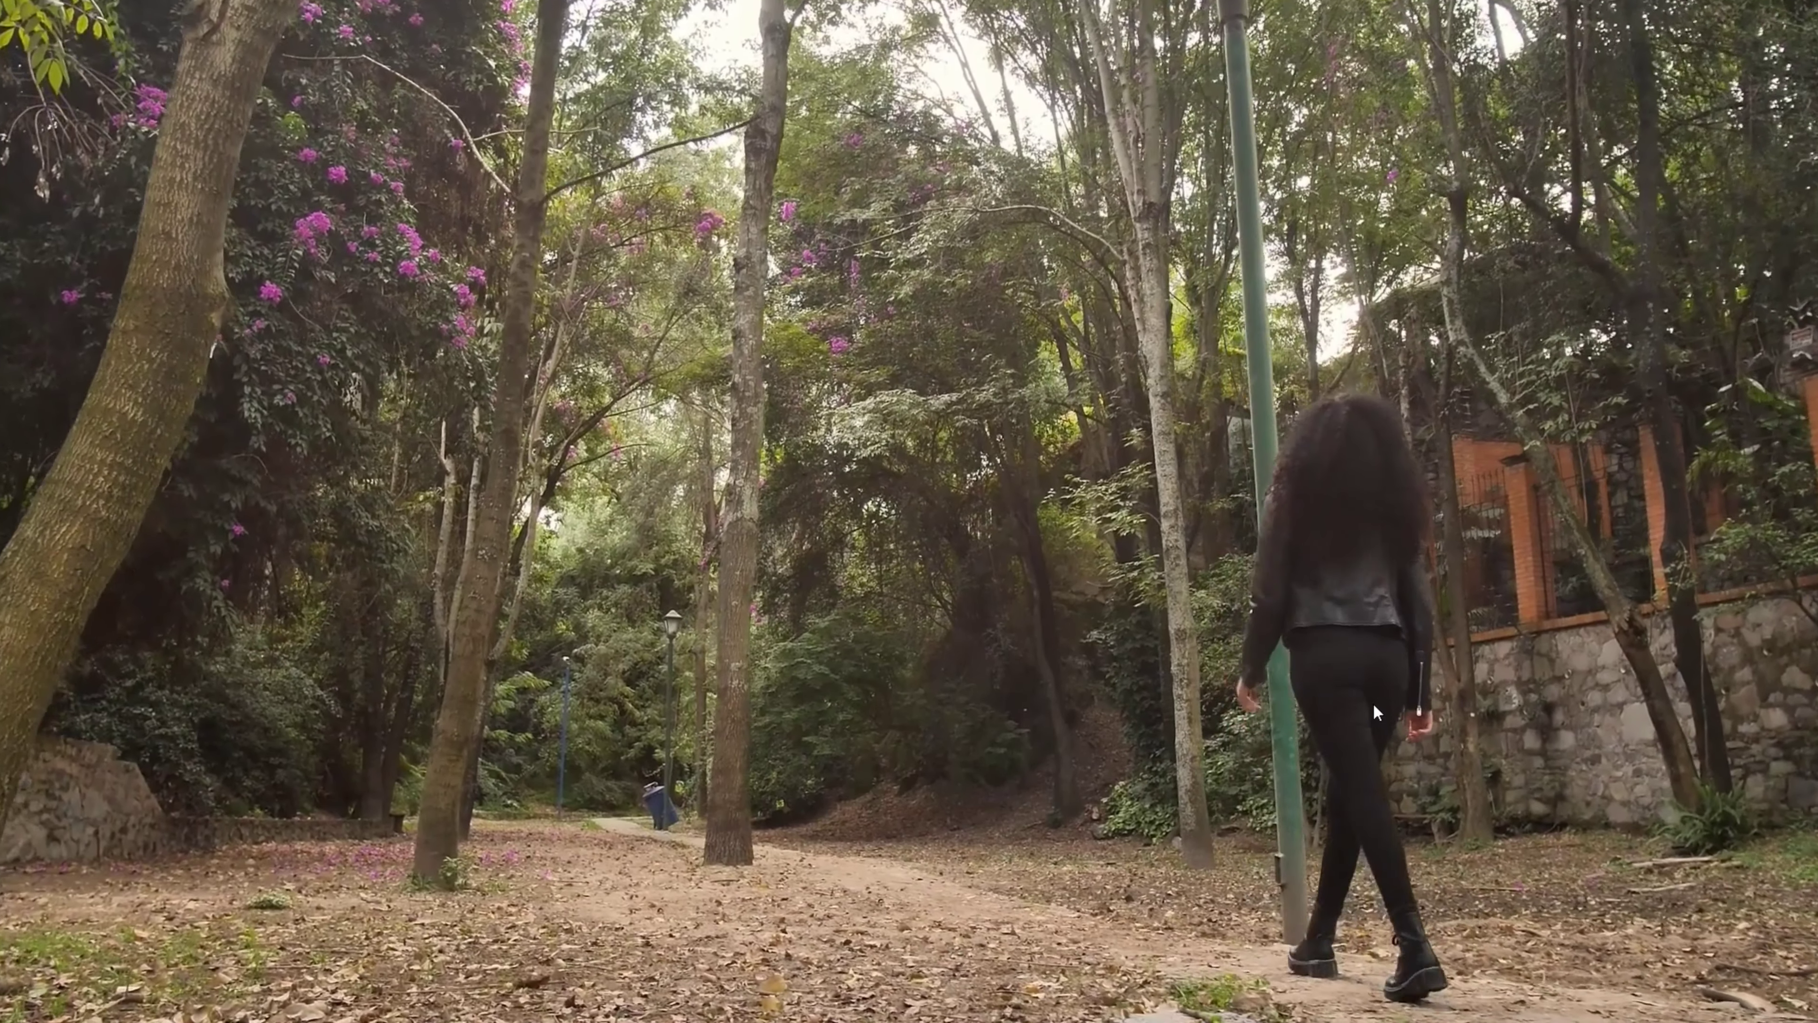
mouse_move(923, 875)
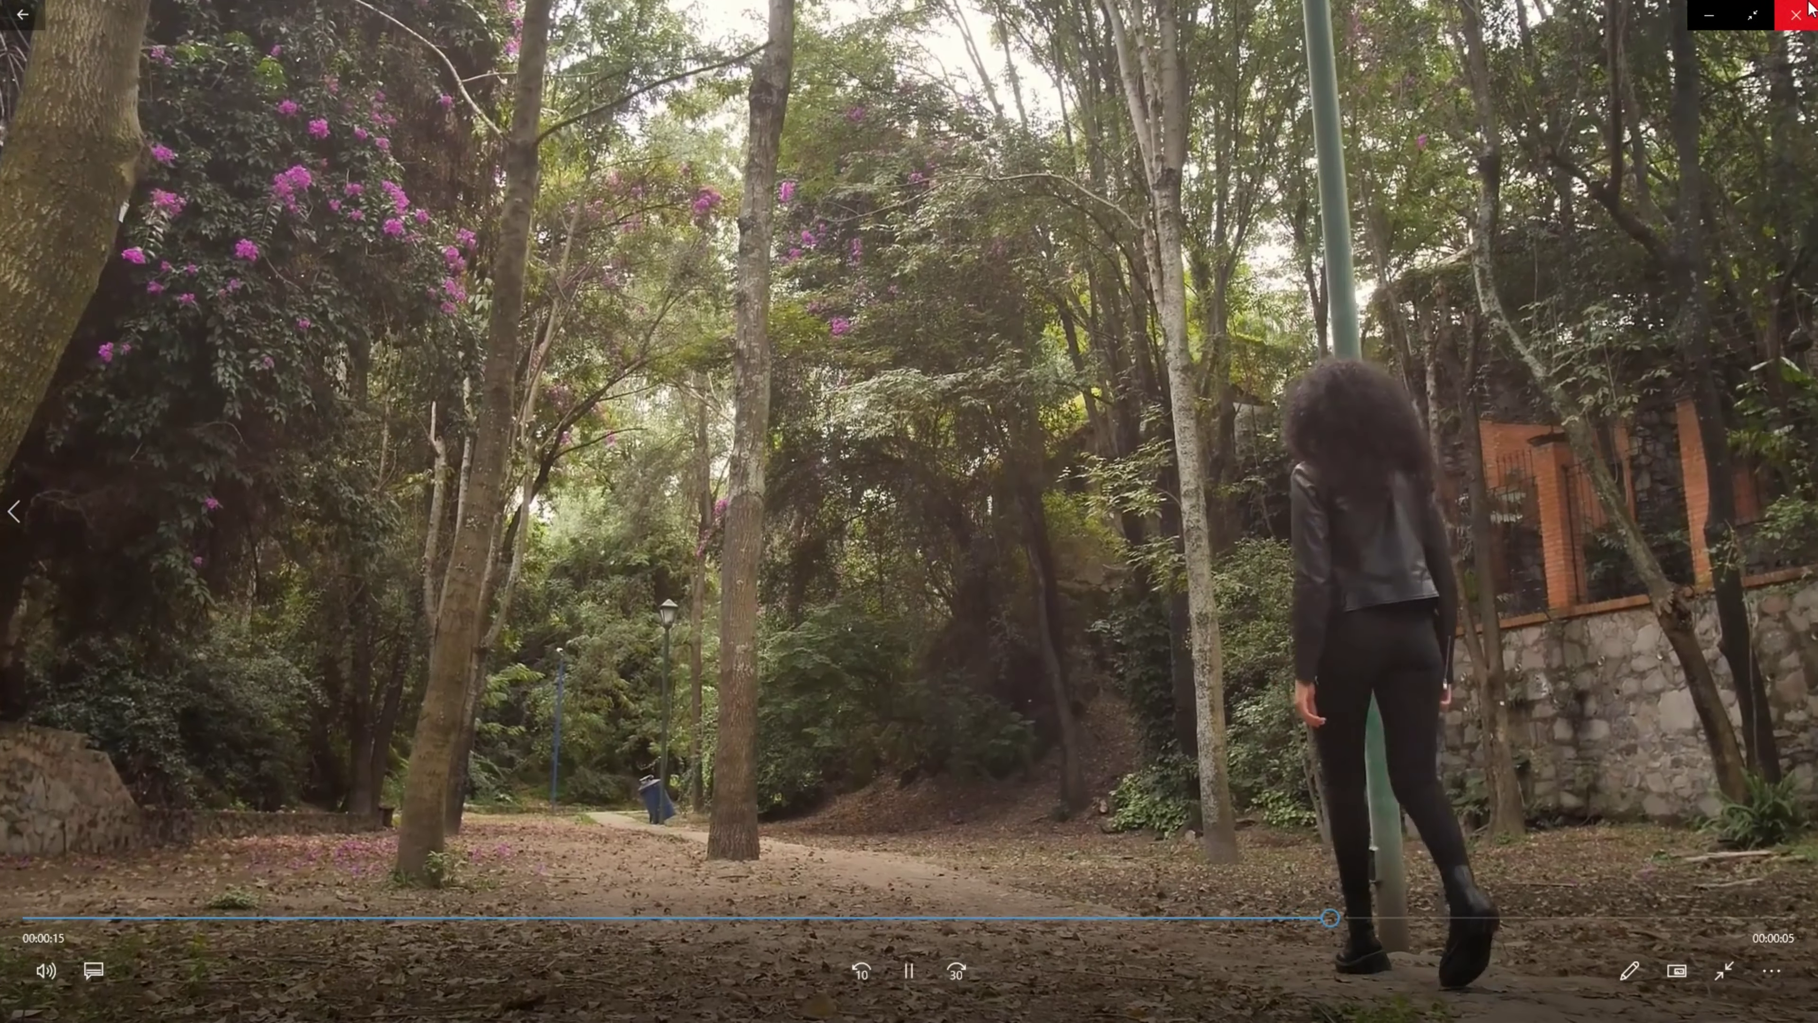
click(1795, 14)
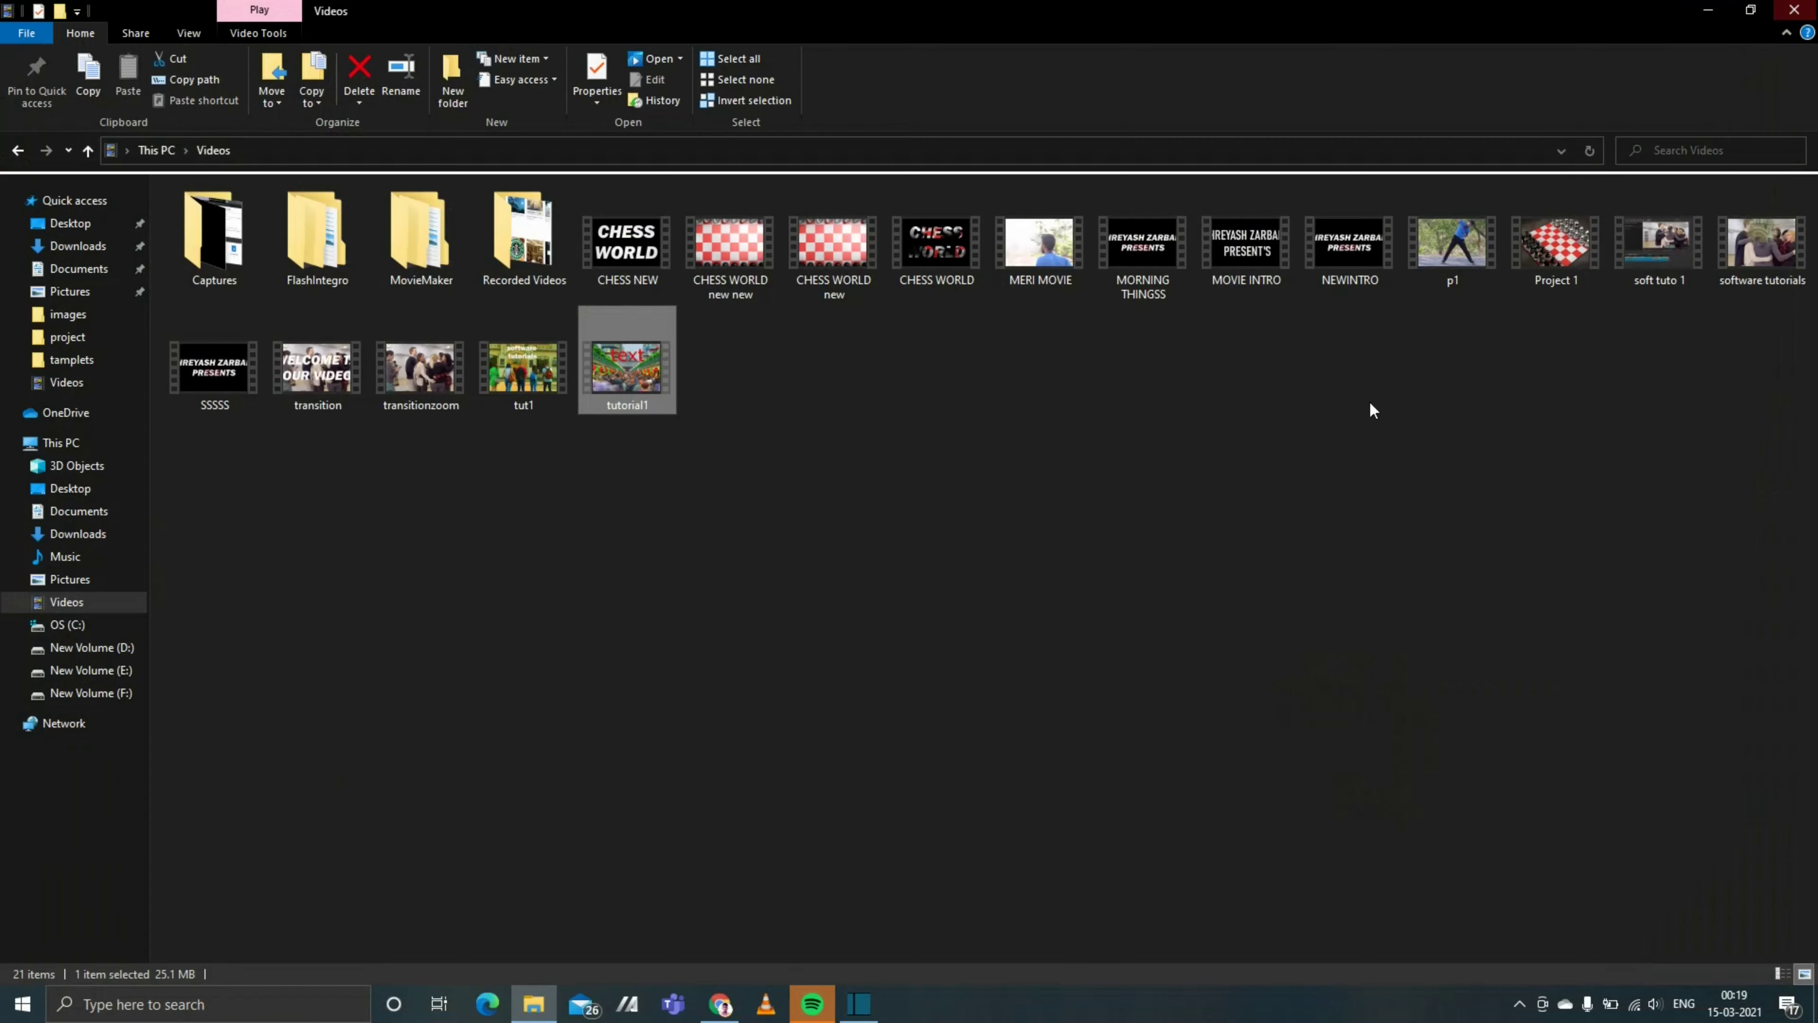
click(848, 1013)
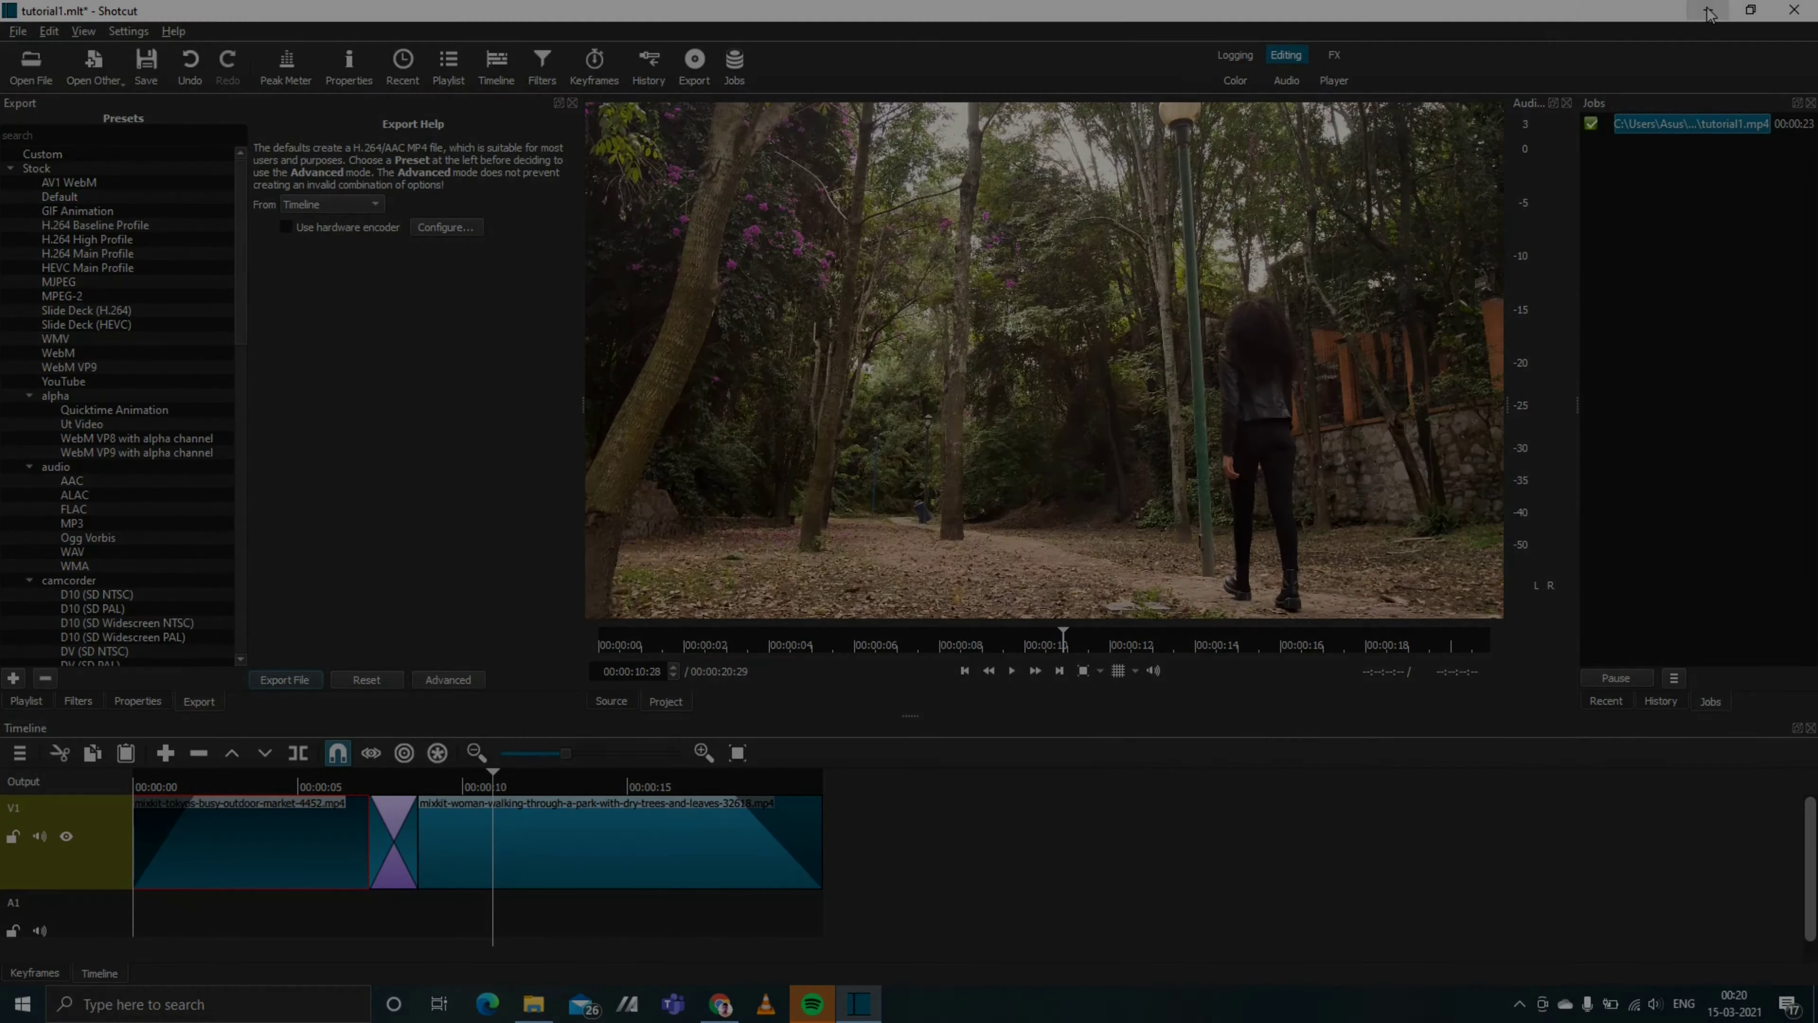
click(1710, 13)
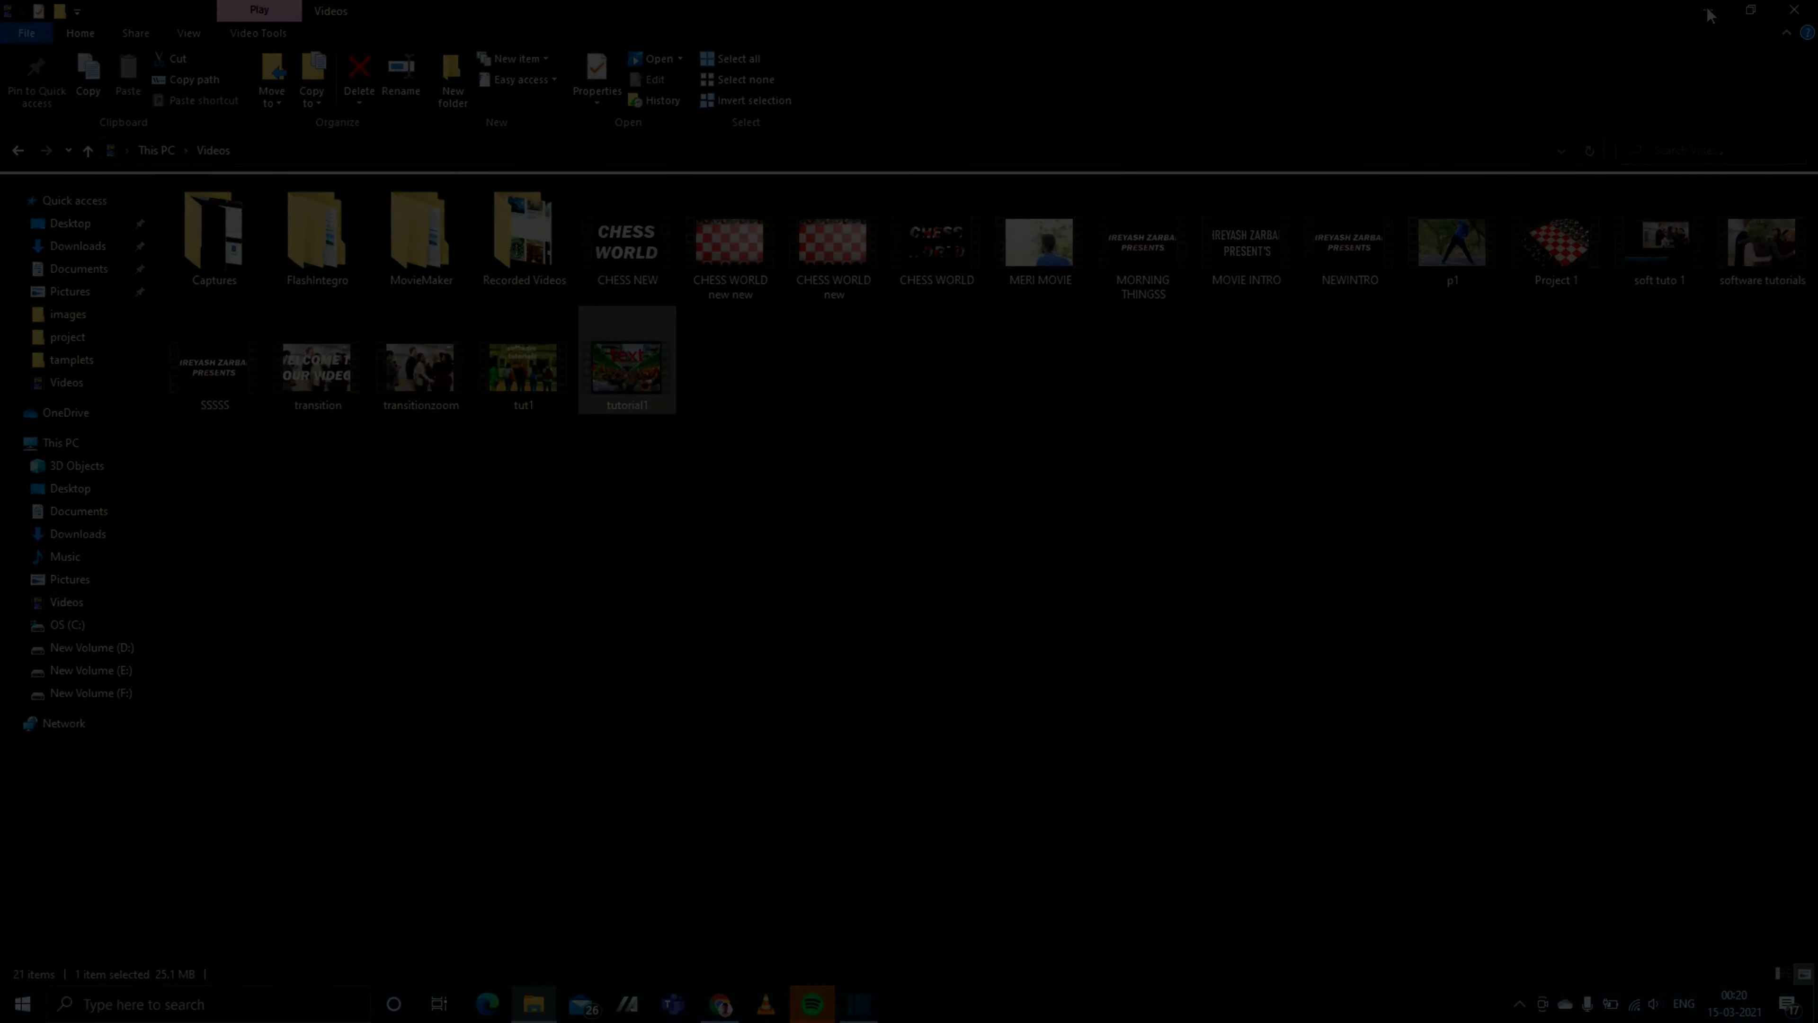